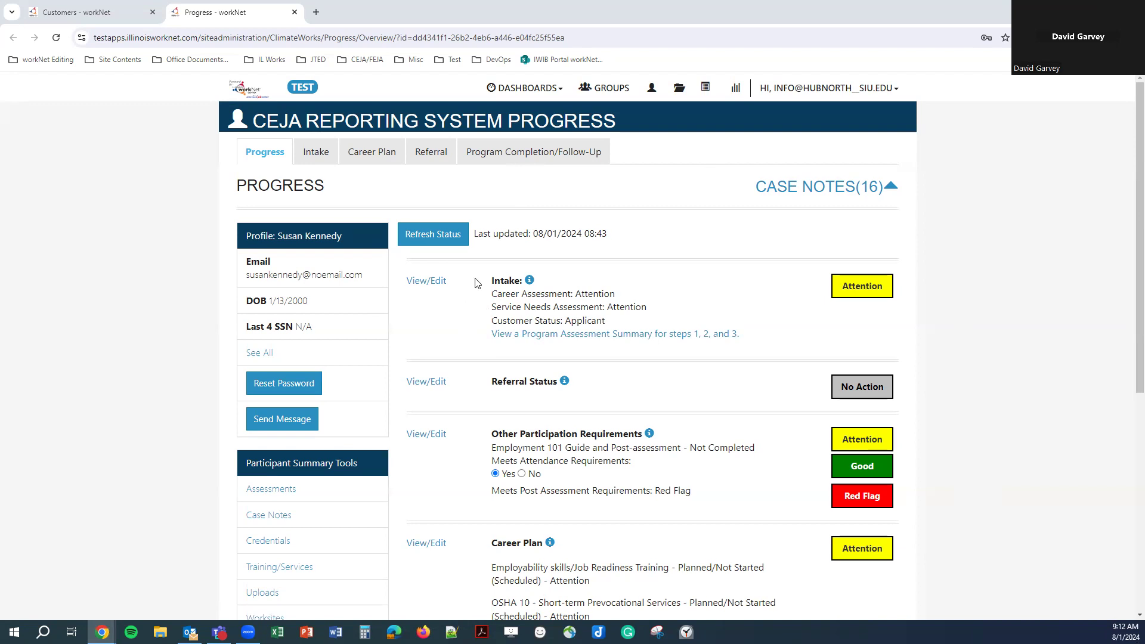
Expand the participant's full profile details and review the user name, phone number, customer status and Illinois workNet ID
{"action": "middle_click", "coordinate": [928, 298]}
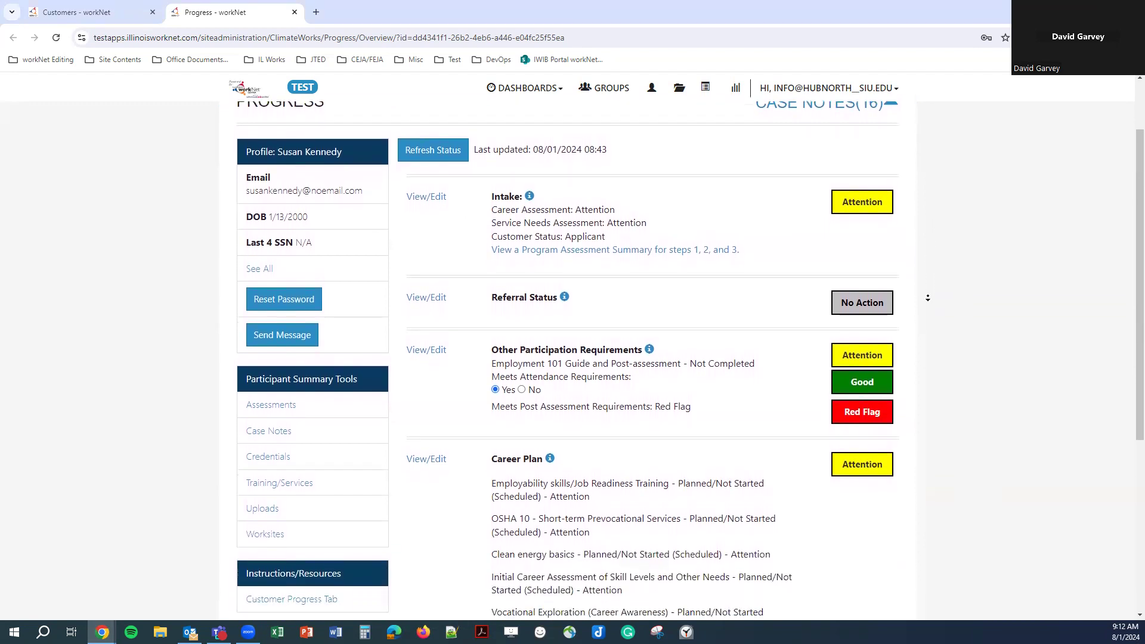
{"action": "middle_click", "coordinate": [928, 298]}
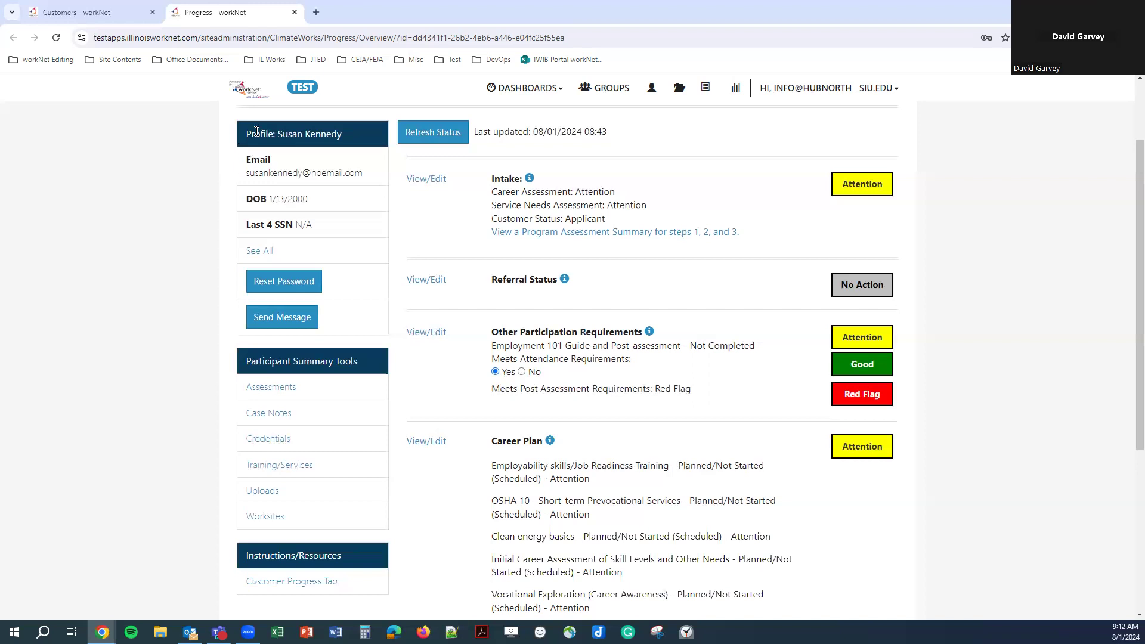
{"action": "left_click", "coordinate": [260, 252]}
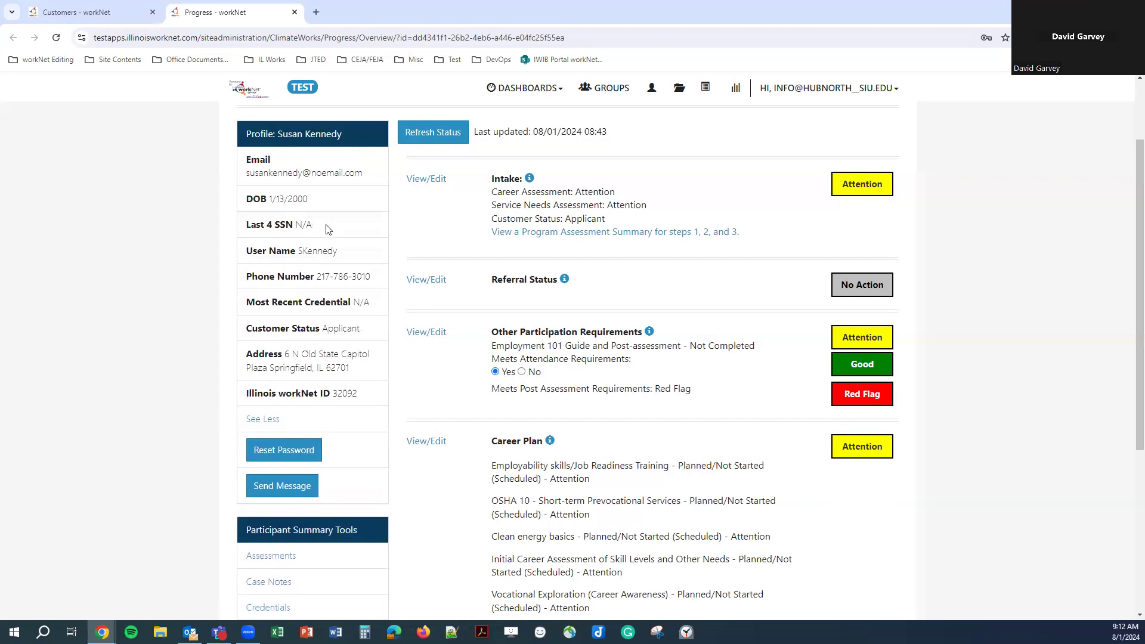
{"action": "double_click", "coordinate": [317, 251]}
{"action": "left_click", "coordinate": [380, 273]}
{"action": "double_click", "coordinate": [338, 325]}
{"action": "left_click", "coordinate": [364, 395]}
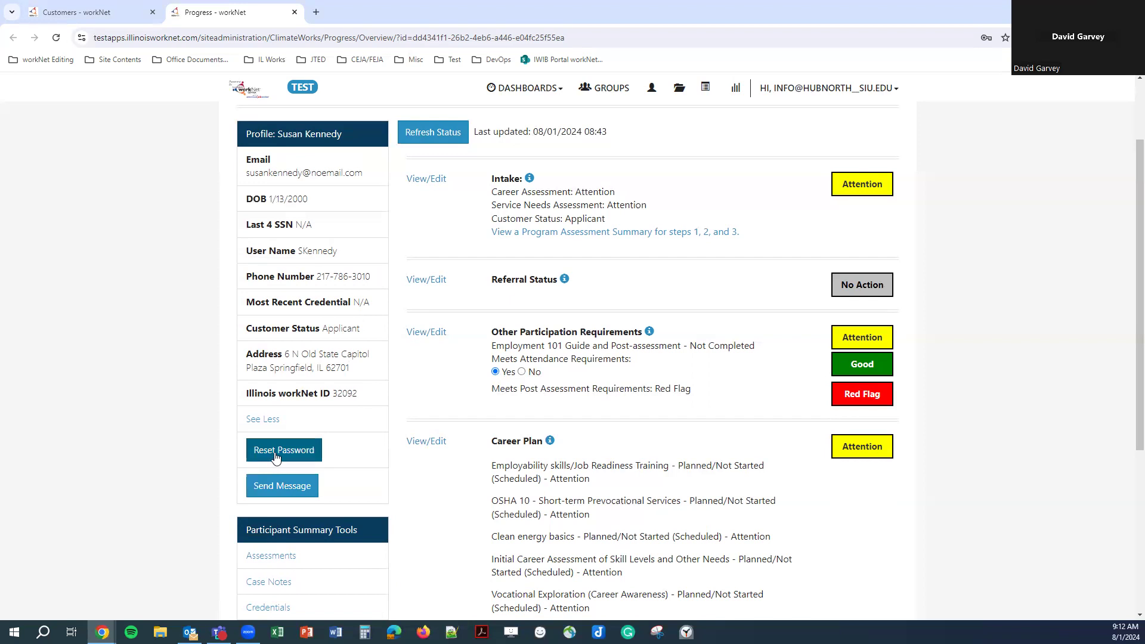
Look through the progress sections down to Program Completion Status and check the date of the last status update
{"action": "scroll", "coordinate": [230, 382], "scroll_direction": "down", "scroll_amount": 5}
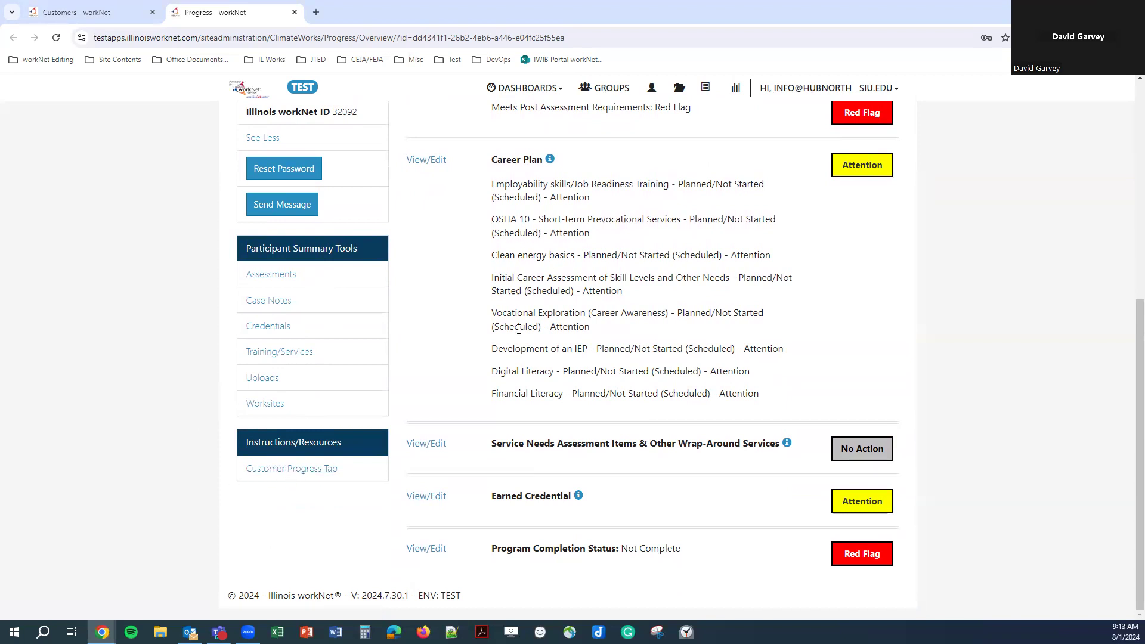
{"action": "scroll", "coordinate": [618, 377], "scroll_direction": "up", "scroll_amount": 5}
{"action": "scroll", "coordinate": [617, 377], "scroll_direction": "up", "scroll_amount": 2}
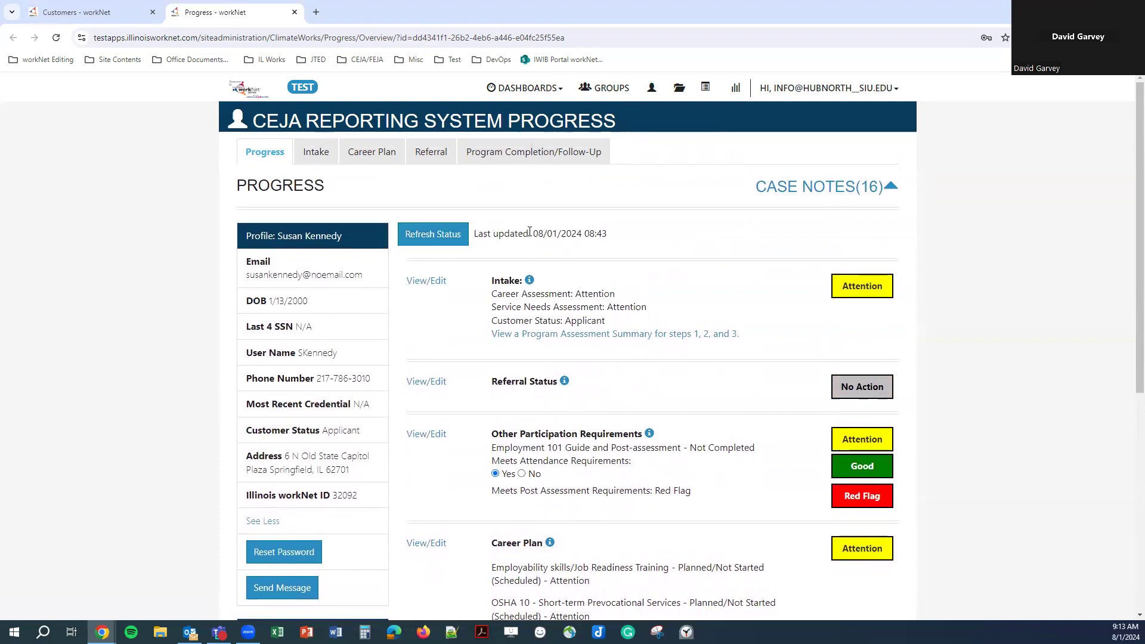
{"action": "triple_click", "coordinate": [549, 234]}
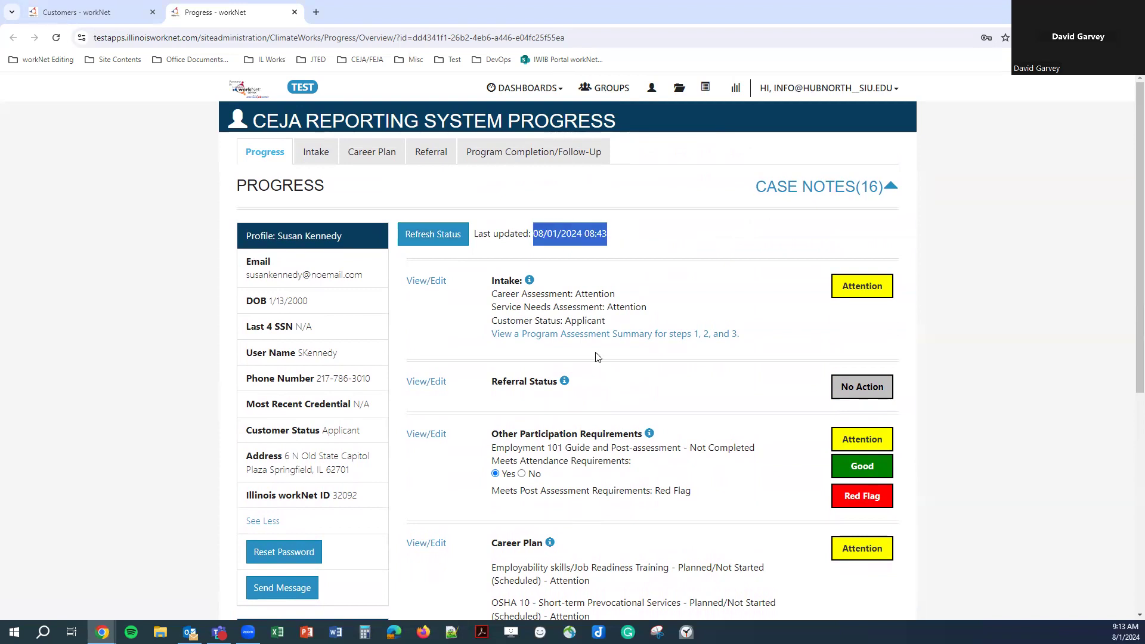
{"action": "left_click", "coordinate": [794, 315]}
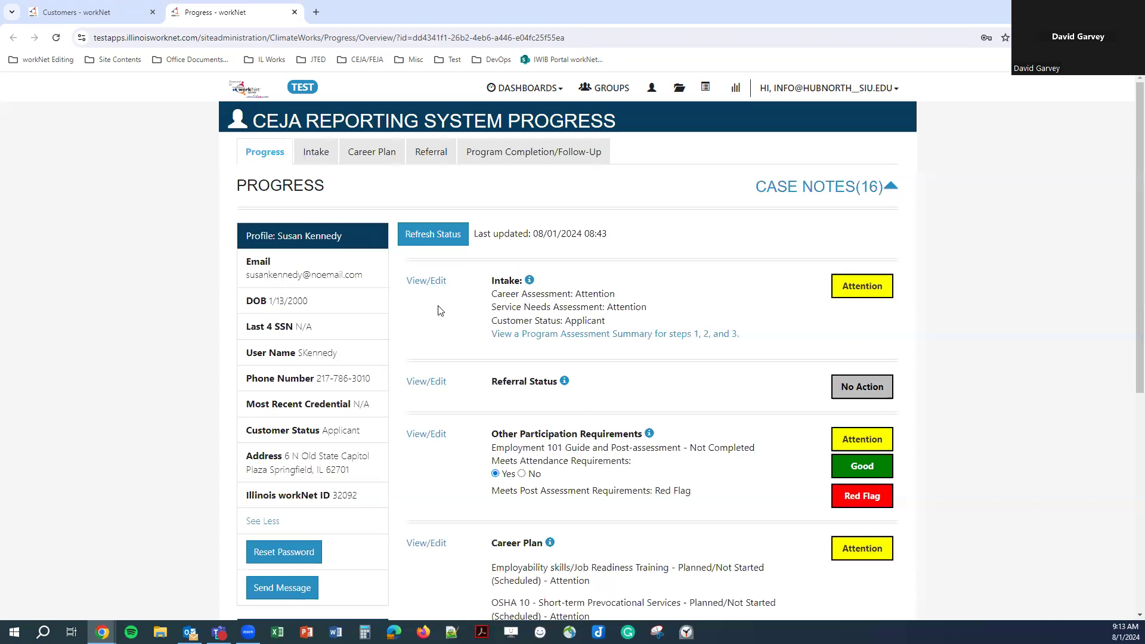
Open the participant's Intake page in a separate tab and read the explanation of the Intake status levels on the Progress page
{"action": "middle_click", "coordinate": [316, 160]}
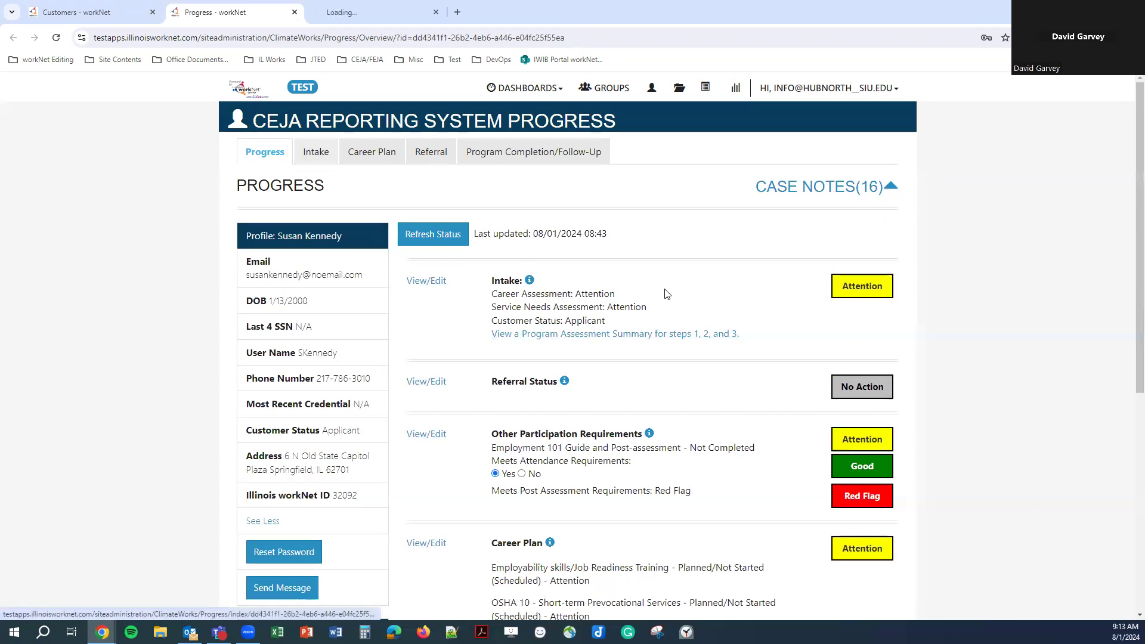
{"action": "left_click", "coordinate": [529, 281]}
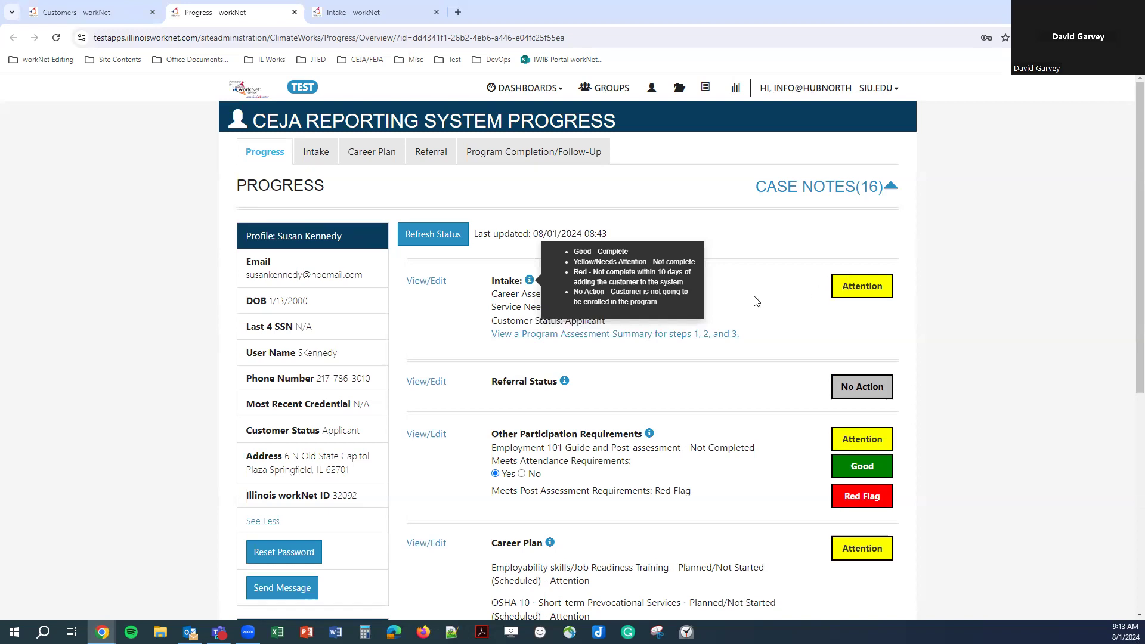
{"action": "left_click", "coordinate": [530, 283]}
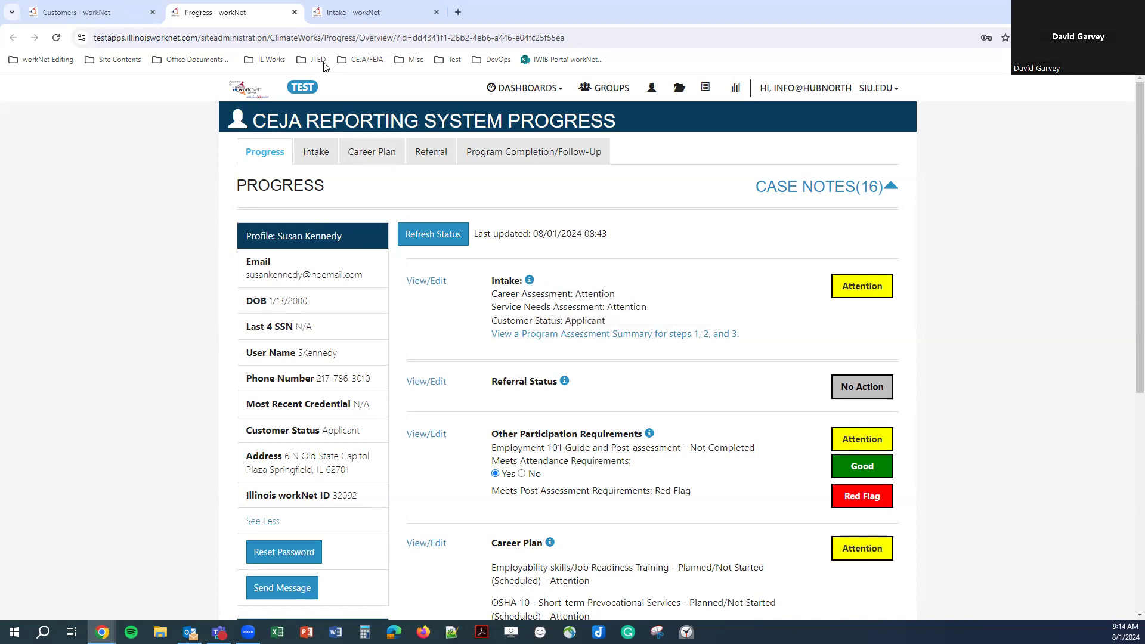
{"action": "left_click", "coordinate": [371, 15]}
{"action": "left_click", "coordinate": [238, 12]}
{"action": "left_click", "coordinate": [530, 281]}
Check the last-updated date and refresh the participant's progress status
{"action": "left_click_drag", "start_coordinate": [535, 234], "coordinate": [616, 237]}
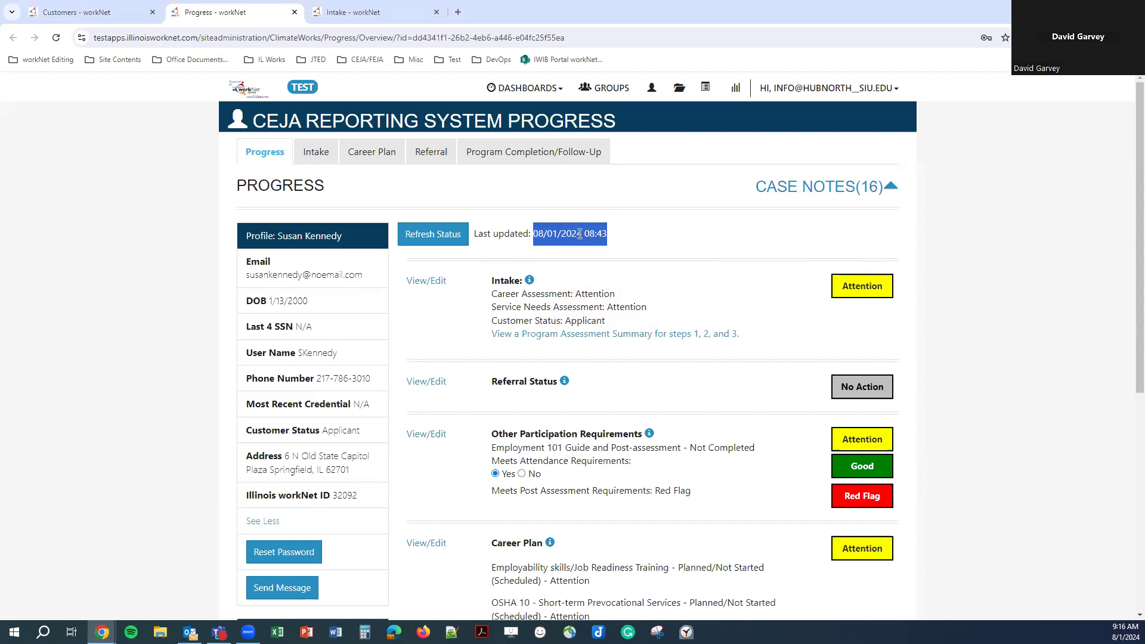
{"action": "left_click", "coordinate": [650, 220]}
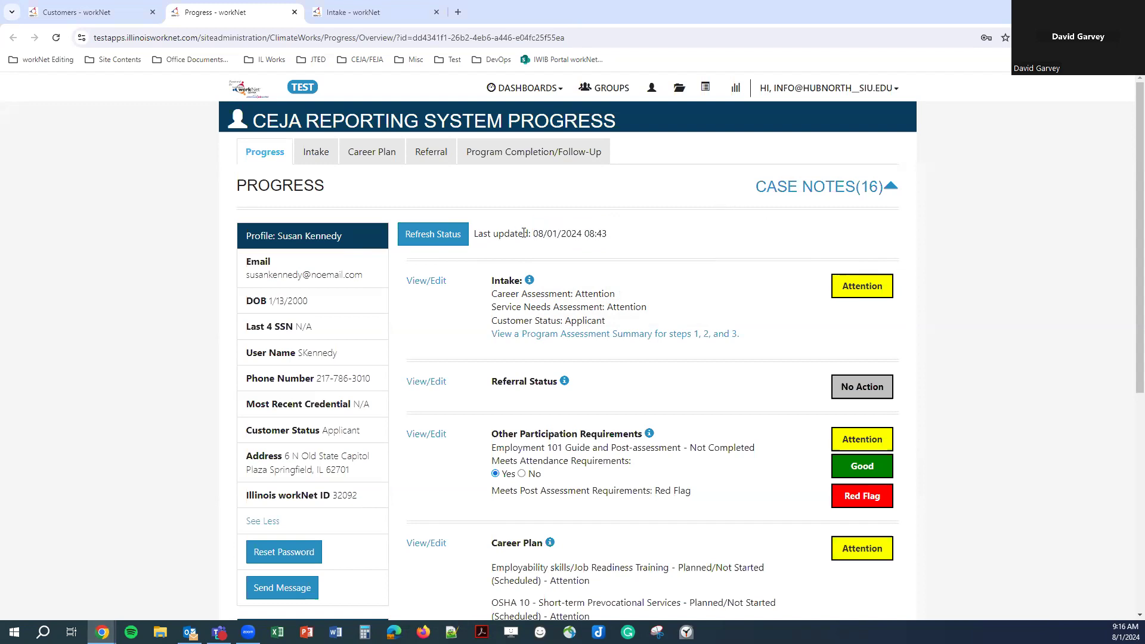
{"action": "left_click_drag", "start_coordinate": [534, 233], "coordinate": [629, 237]}
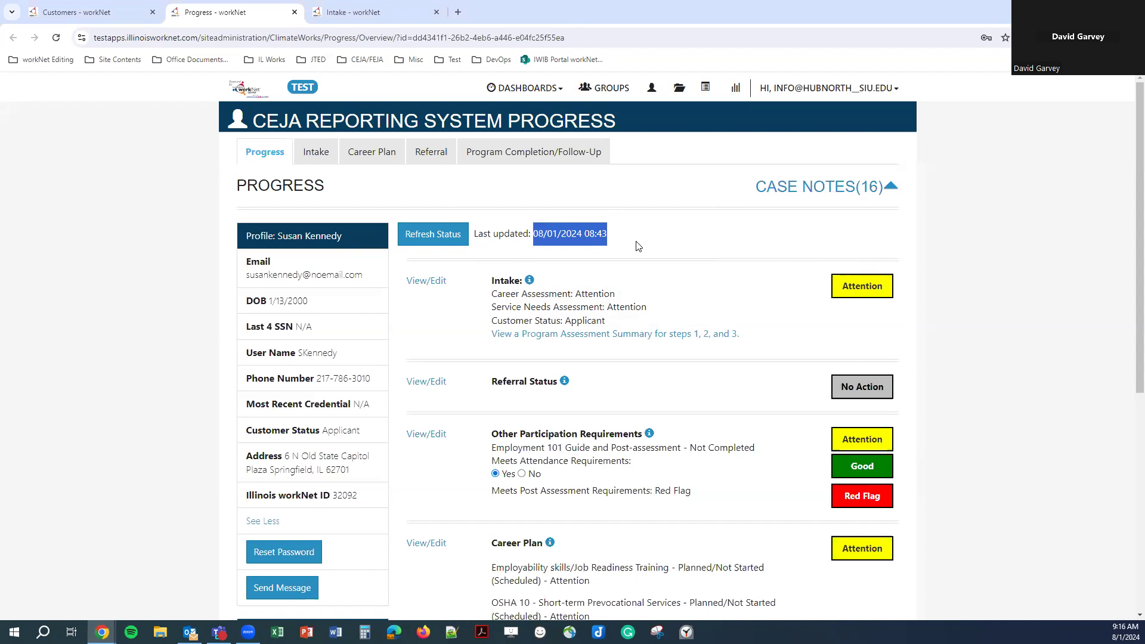
{"action": "left_click", "coordinate": [638, 255]}
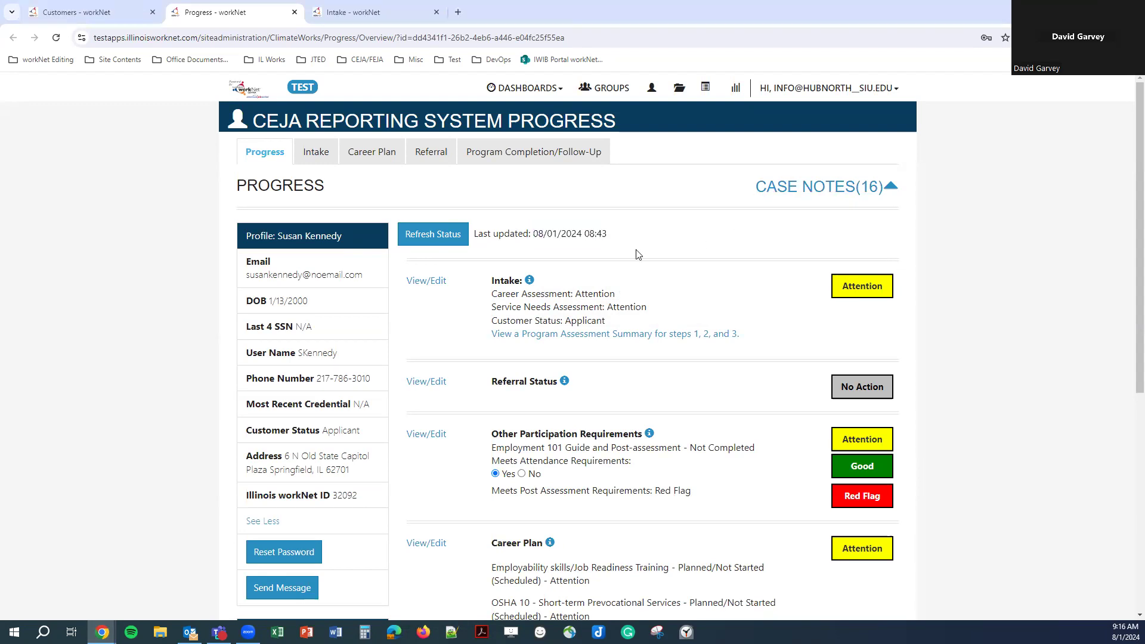
{"action": "left_click", "coordinate": [463, 239]}
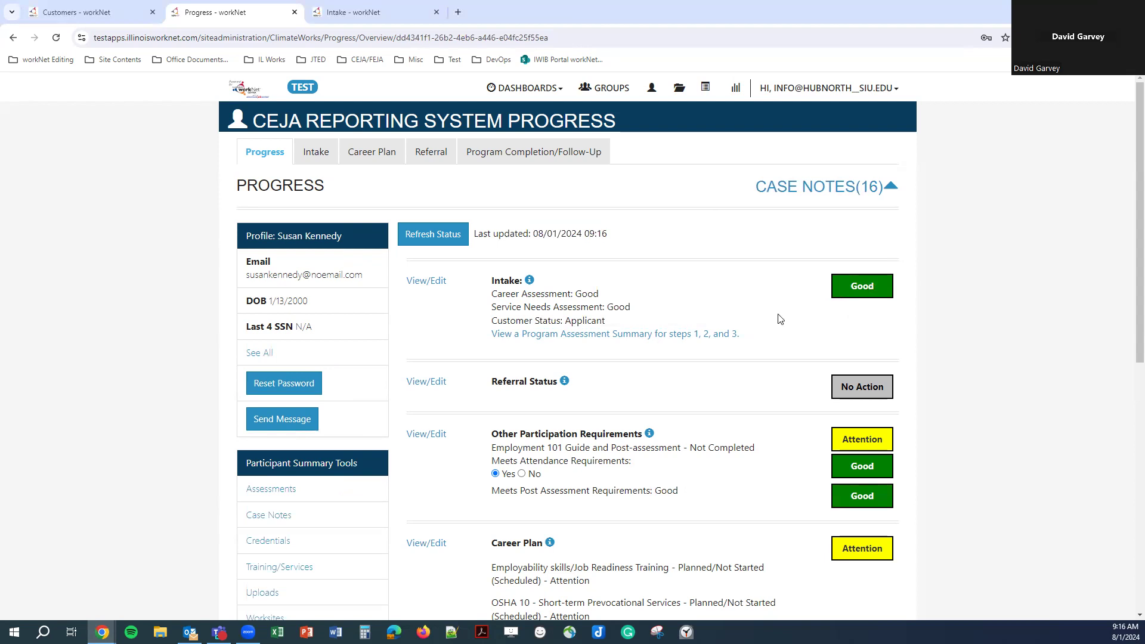
Review the Career Assessment, Service Needs Assessment and Customer Status entries in the Intake section
{"action": "double_click", "coordinate": [607, 292]}
{"action": "double_click", "coordinate": [617, 307]}
{"action": "double_click", "coordinate": [591, 320]}
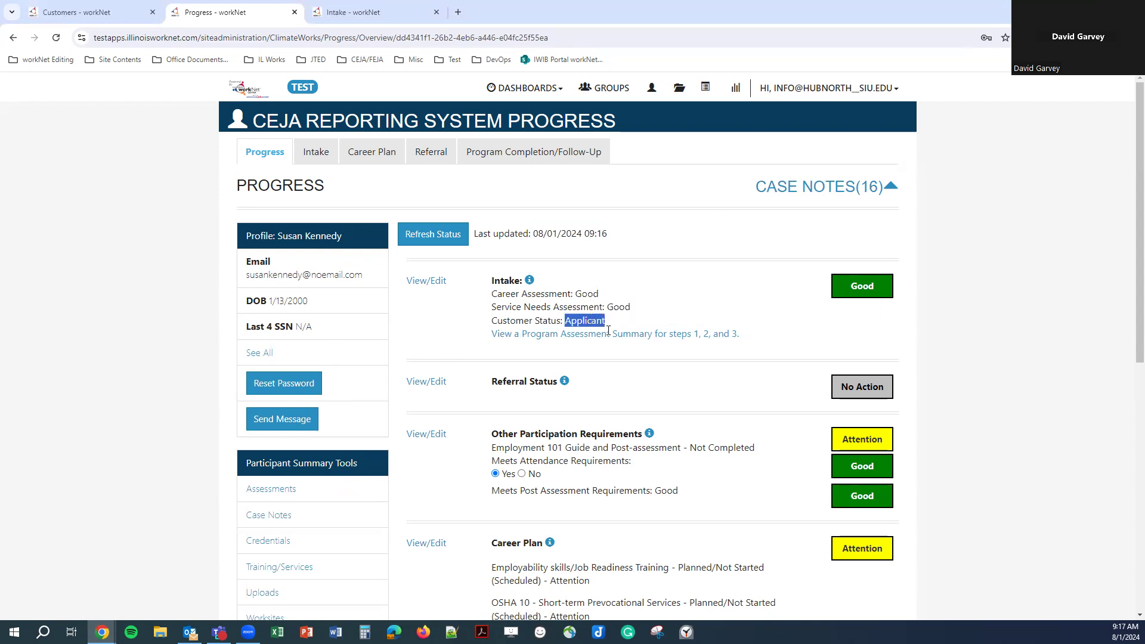
{"action": "left_click", "coordinate": [594, 368]}
Read the explanation of the status levels for Referral Status
{"action": "scroll", "coordinate": [597, 369], "scroll_direction": "down", "scroll_amount": 1}
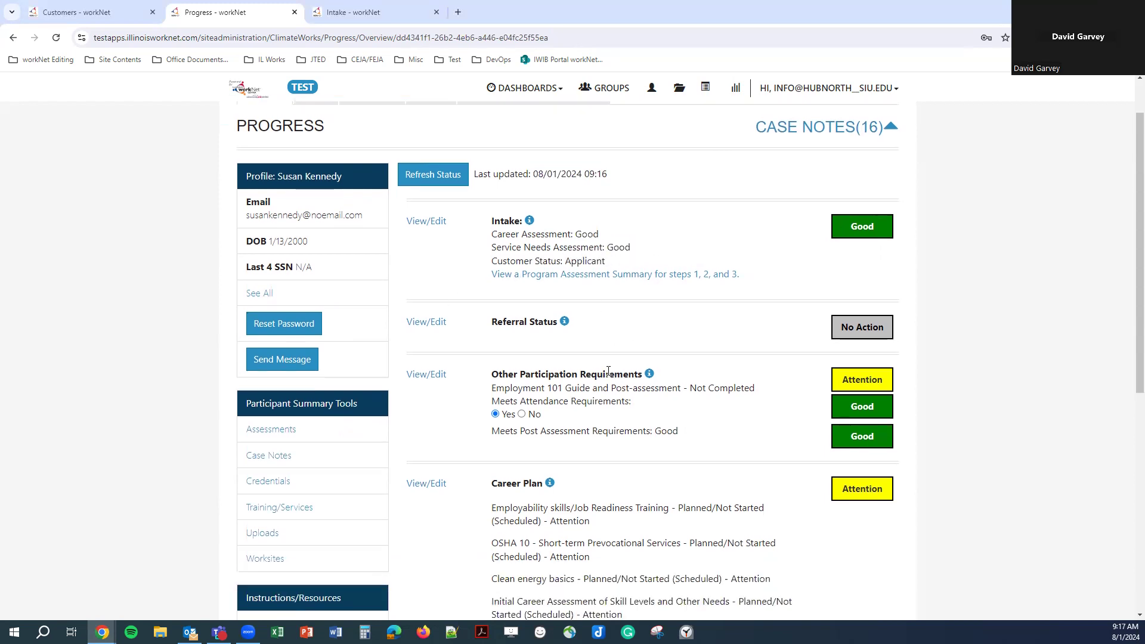
{"action": "scroll", "coordinate": [710, 269], "scroll_direction": "down", "scroll_amount": 1}
{"action": "scroll", "coordinate": [710, 269], "scroll_direction": "down", "scroll_amount": 2}
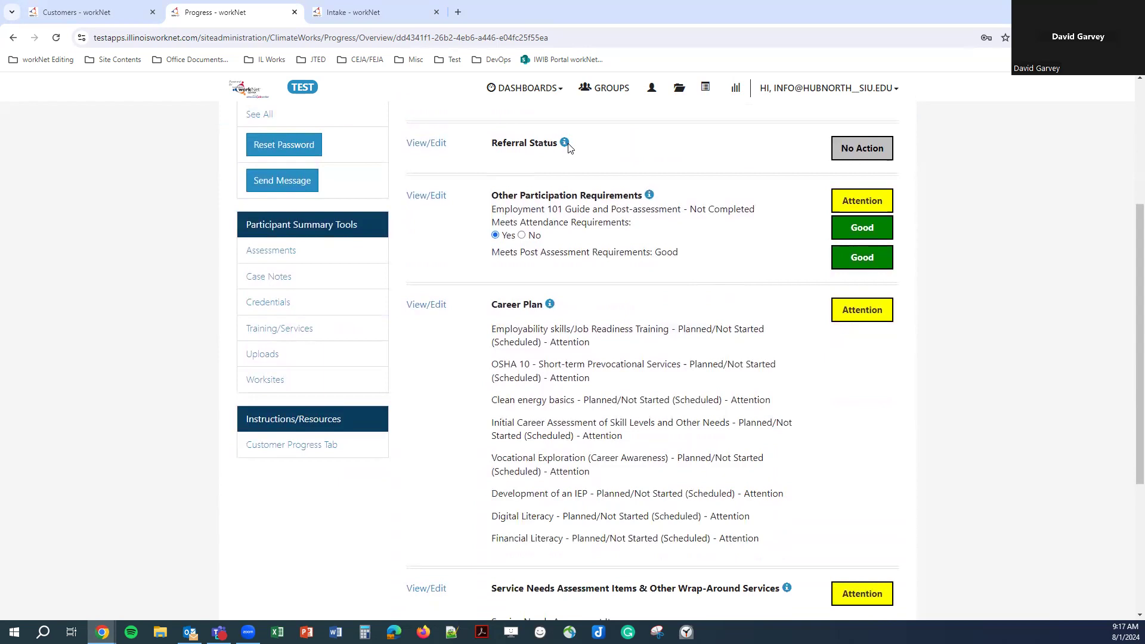
{"action": "mouse_move", "coordinate": [566, 146]}
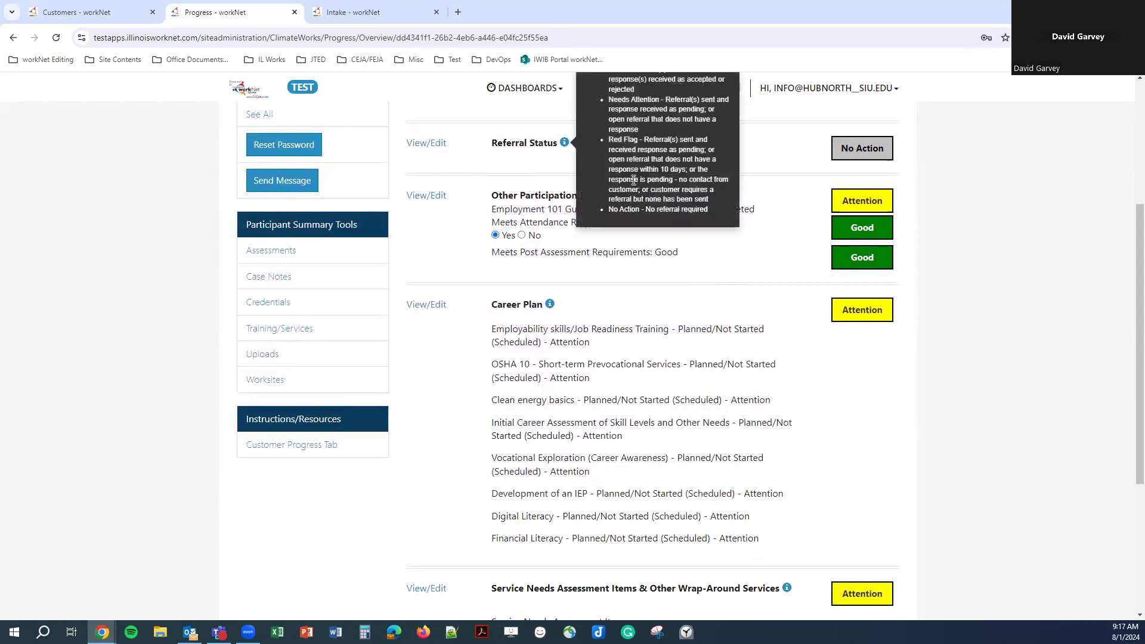
{"action": "scroll", "coordinate": [633, 180], "scroll_direction": "up", "scroll_amount": 1}
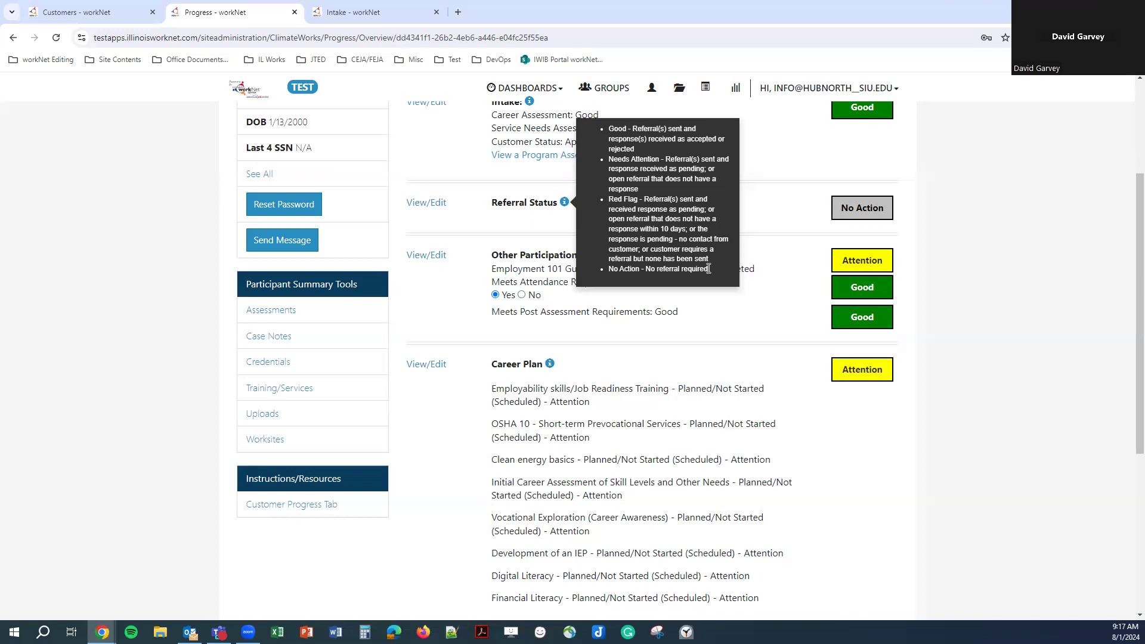
{"action": "scroll", "coordinate": [506, 282], "scroll_direction": "up", "scroll_amount": 1}
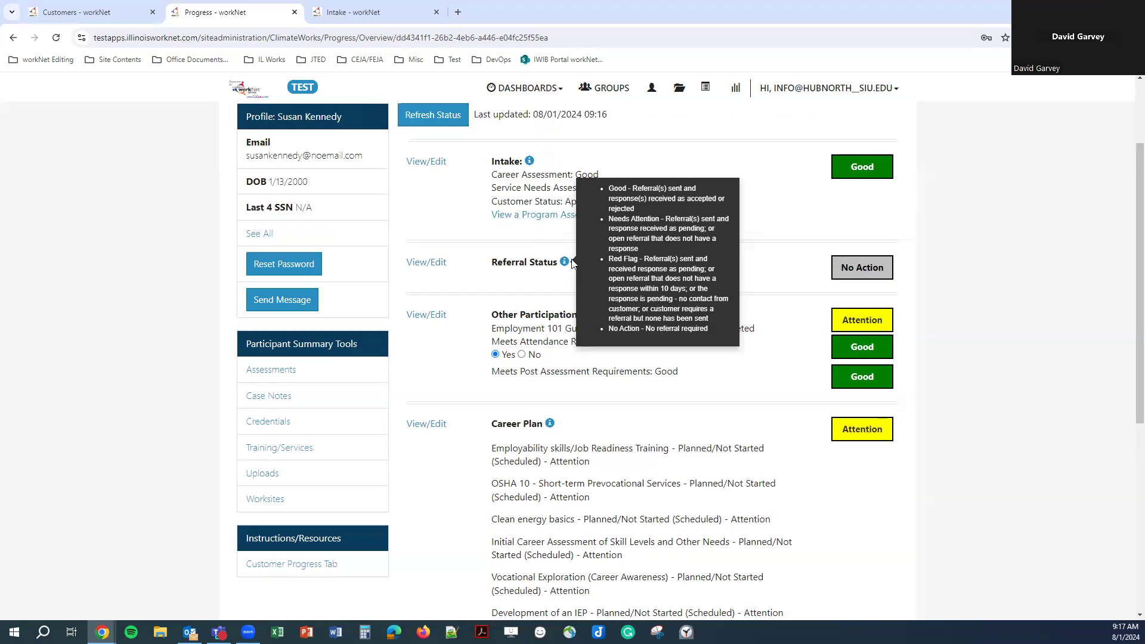
{"action": "scroll", "coordinate": [566, 265], "scroll_direction": "down", "scroll_amount": 1}
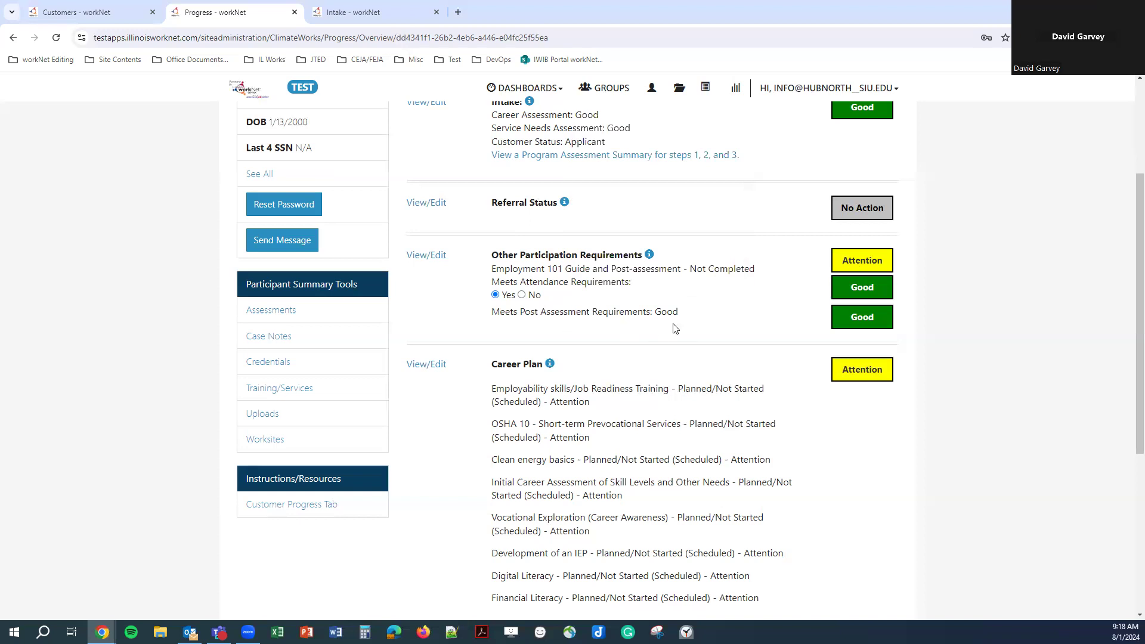
Review the Employment 101 and attendance items under Other Participation Requirements and read that section's status explanation
{"action": "left_click_drag", "start_coordinate": [493, 268], "coordinate": [681, 263]}
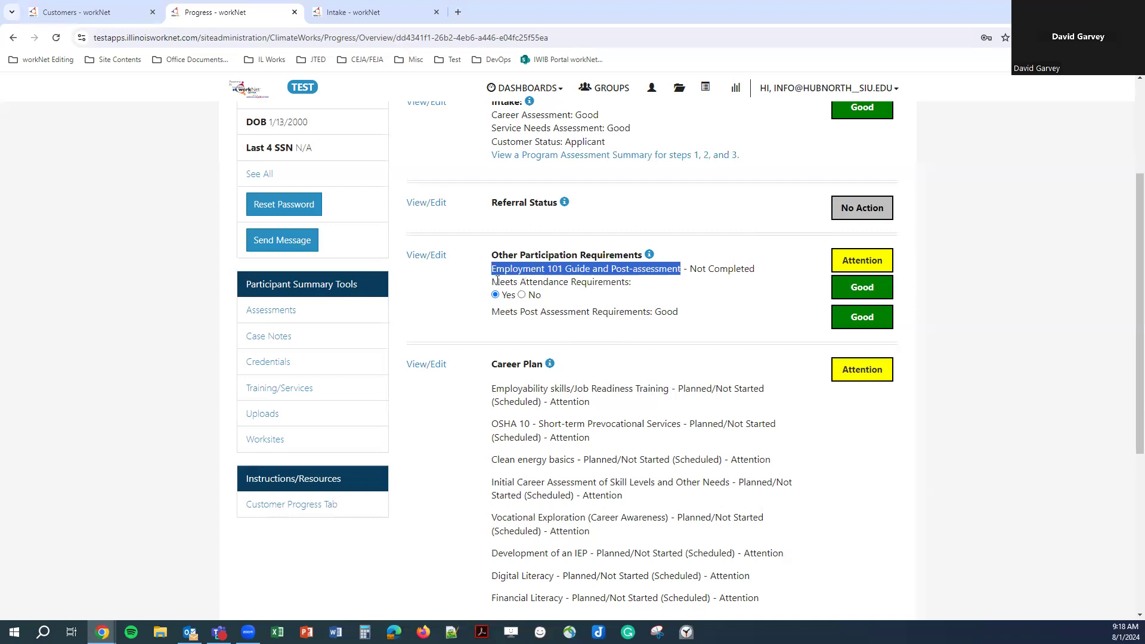
{"action": "left_click_drag", "start_coordinate": [493, 281], "coordinate": [632, 282]}
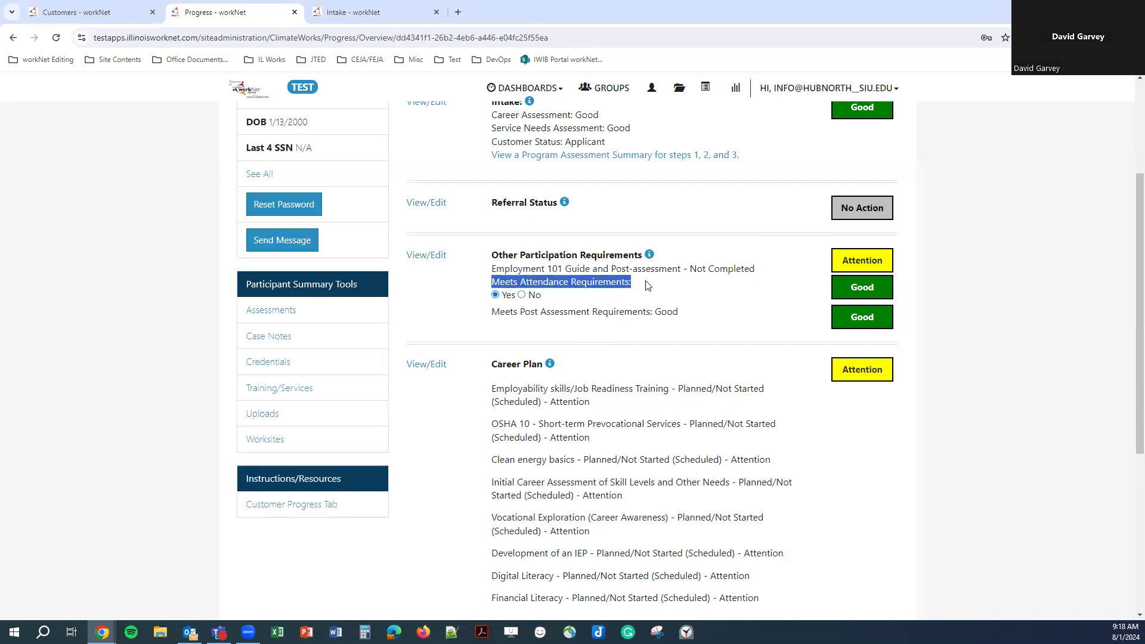
{"action": "left_click", "coordinate": [615, 299]}
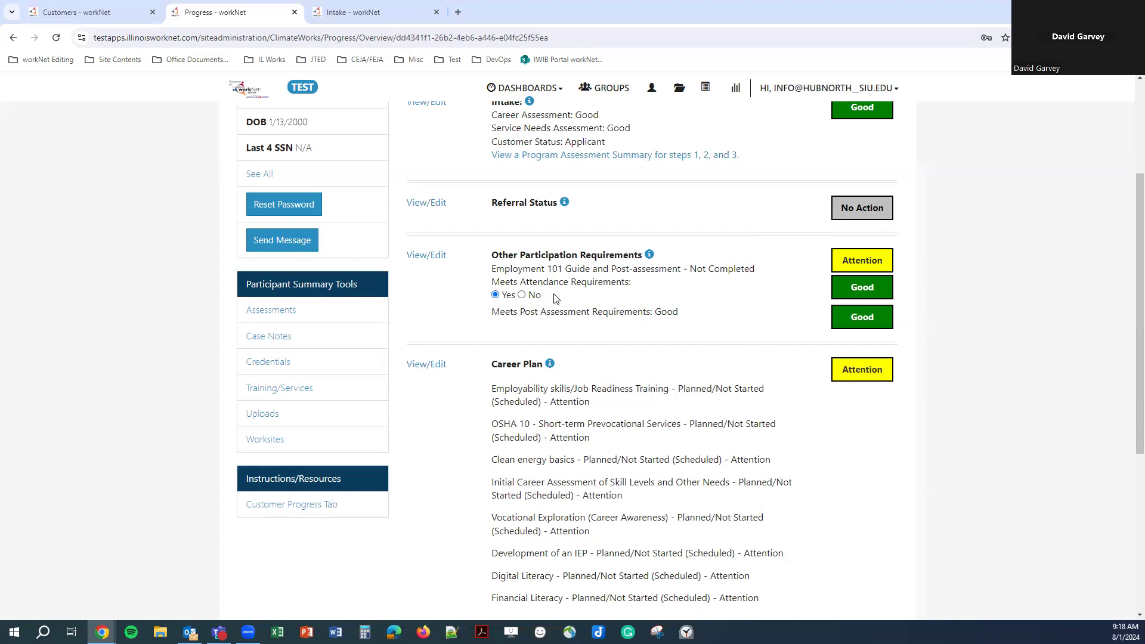
{"action": "mouse_move", "coordinate": [648, 258]}
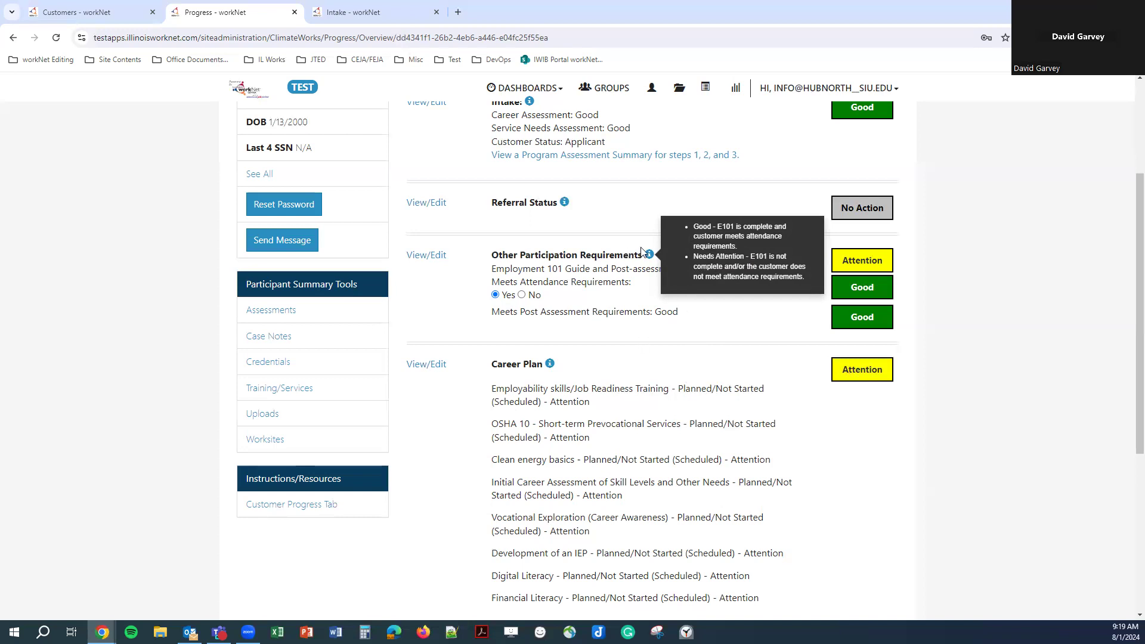
Review the services listed under Career Plan, including Employability skills/Job Readiness Training, and the sections that follow it
{"action": "scroll", "coordinate": [626, 392], "scroll_direction": "down", "scroll_amount": 3}
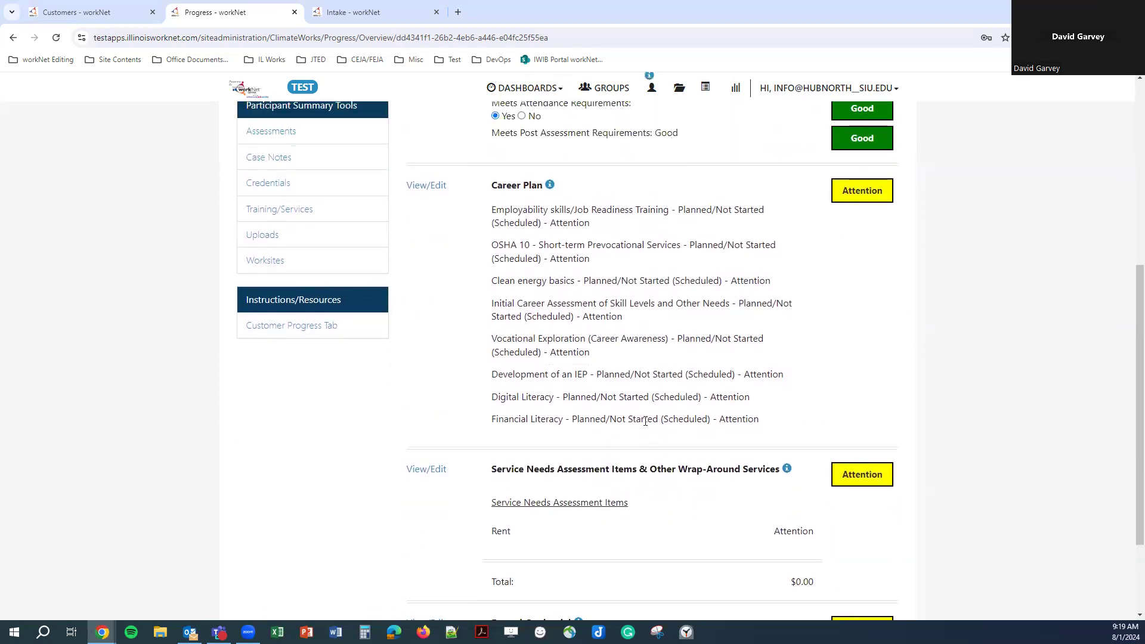
{"action": "scroll", "coordinate": [664, 412], "scroll_direction": "down", "scroll_amount": 2}
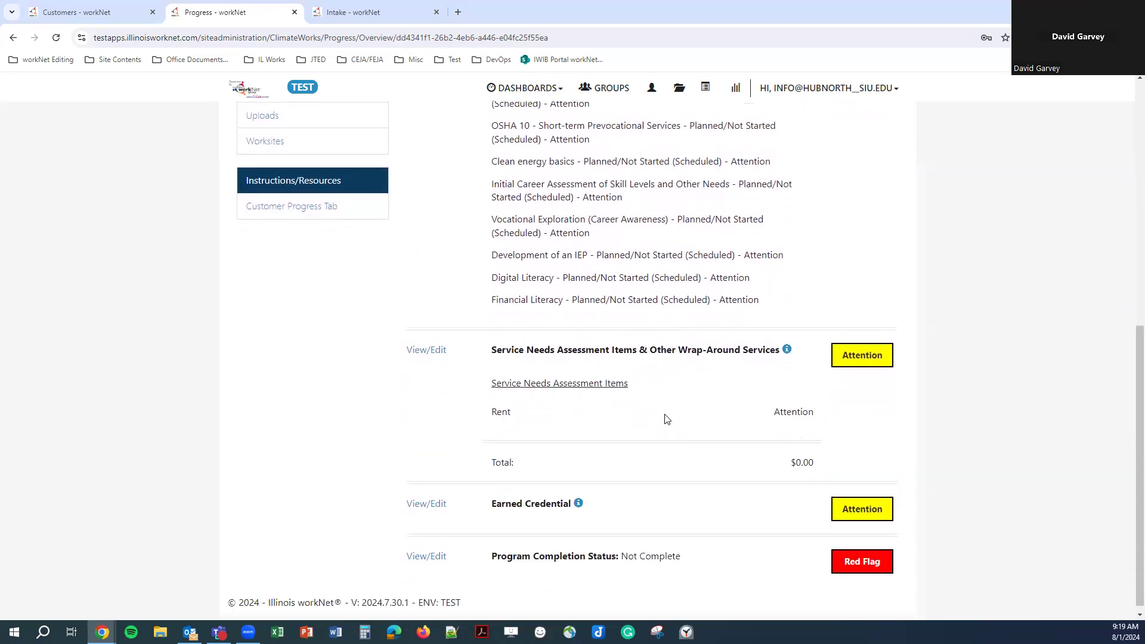
{"action": "scroll", "coordinate": [666, 416], "scroll_direction": "up", "scroll_amount": 1}
{"action": "scroll", "coordinate": [666, 417], "scroll_direction": "up", "scroll_amount": 1}
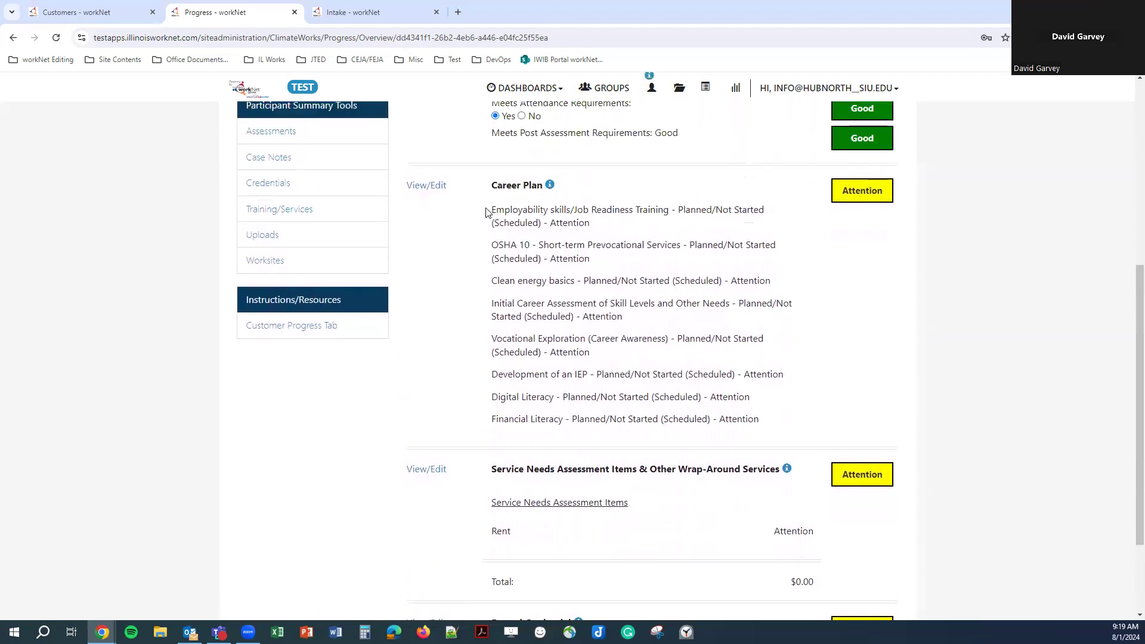
{"action": "left_click_drag", "start_coordinate": [493, 209], "coordinate": [620, 209]}
{"action": "left_click", "coordinate": [600, 234]}
Open the Career Plan overview and the Career Plan section's edit page in separate tabs, and switch to the Add Activity/Services page
{"action": "scroll", "coordinate": [457, 441], "scroll_direction": "up", "scroll_amount": 5}
{"action": "scroll", "coordinate": [438, 296], "scroll_direction": "up", "scroll_amount": 1}
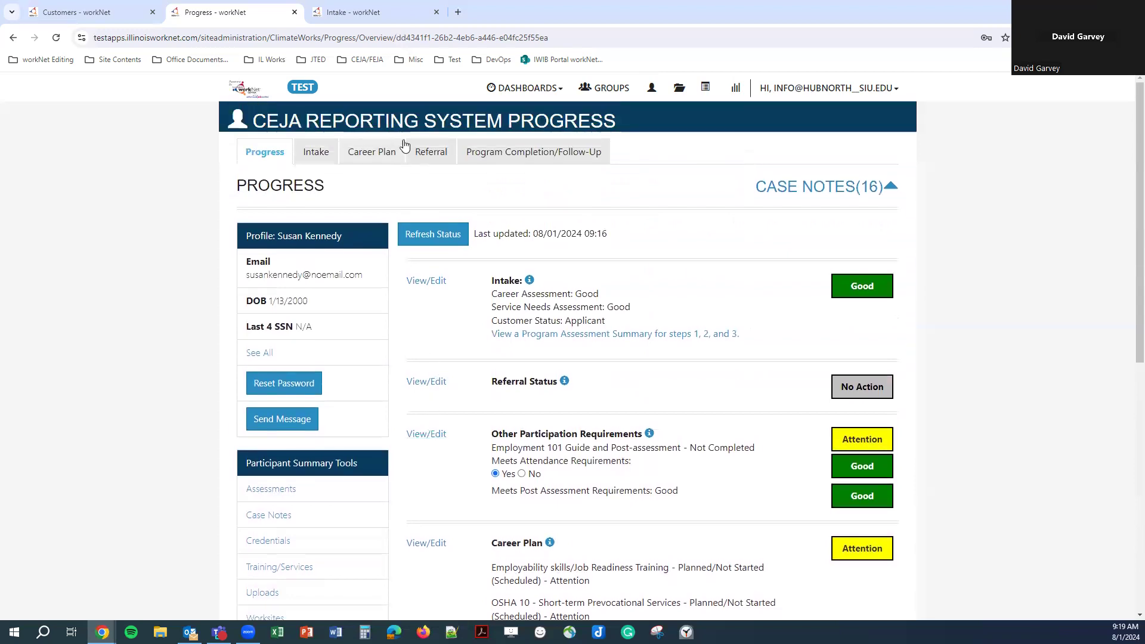
{"action": "middle_click", "coordinate": [368, 162]}
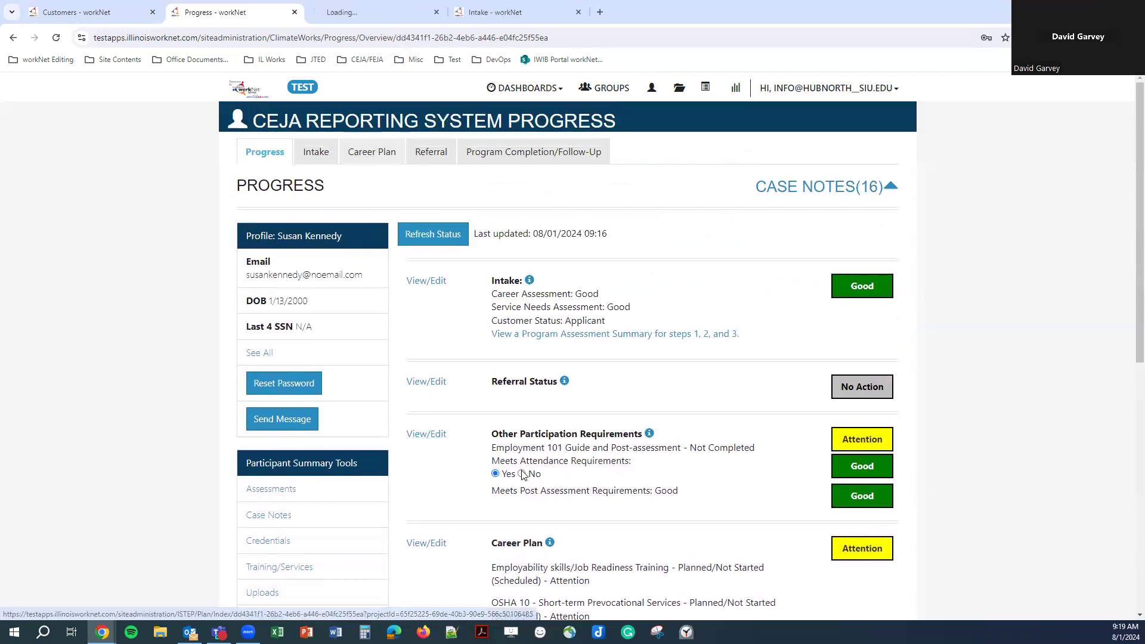
{"action": "scroll", "coordinate": [460, 247], "scroll_direction": "down", "scroll_amount": 6}
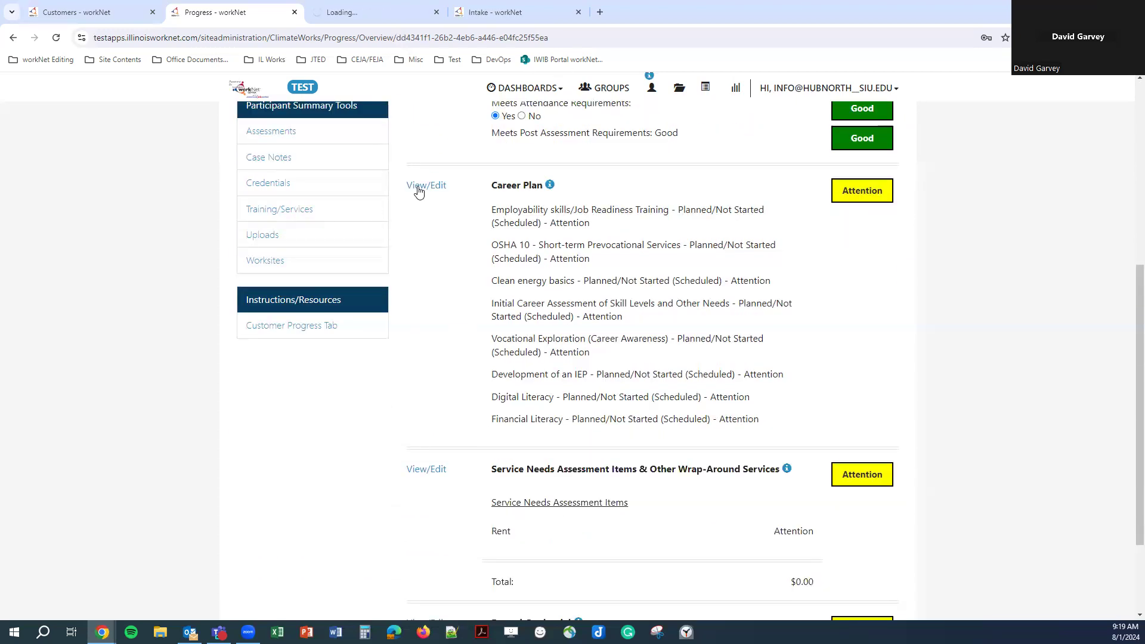
{"action": "middle_click", "coordinate": [427, 189]}
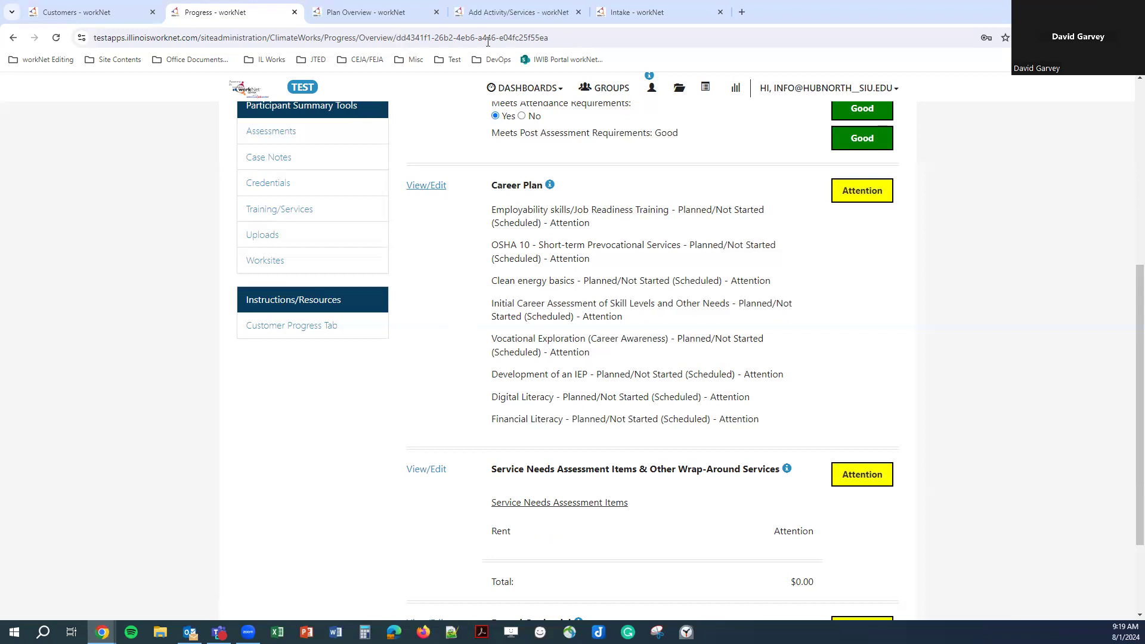
{"action": "left_click", "coordinate": [484, 14]}
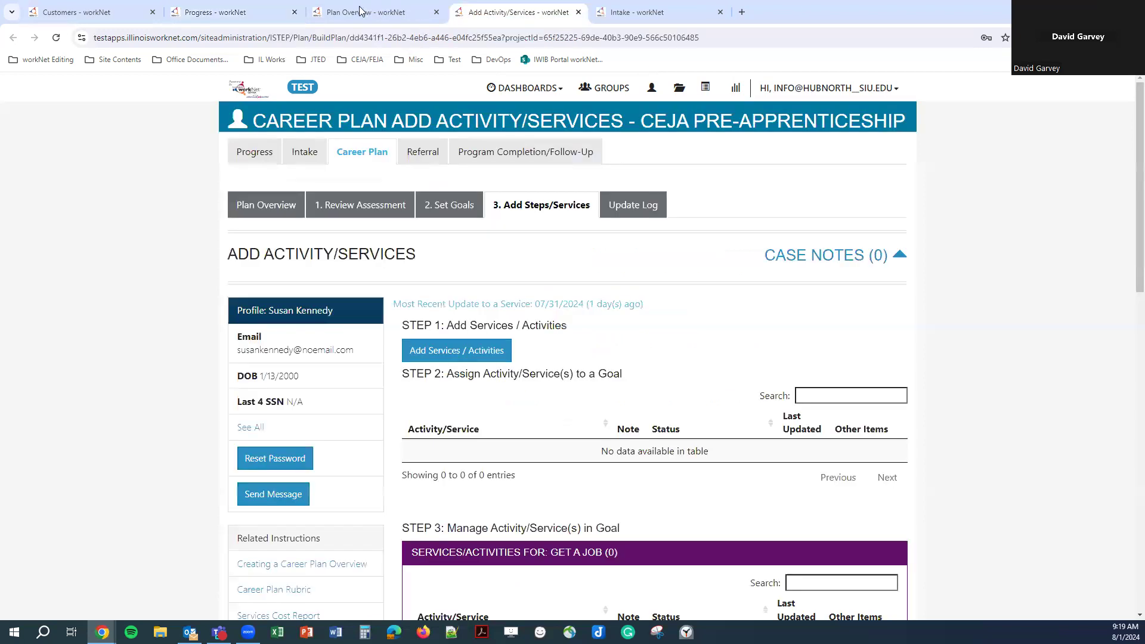
Move the Add Activity/Services tab ahead of the Plan Overview tab and open the list of services that can be added
{"action": "left_click_drag", "start_coordinate": [484, 14], "coordinate": [360, 11]}
{"action": "scroll", "coordinate": [510, 286], "scroll_direction": "down", "scroll_amount": 1}
{"action": "scroll", "coordinate": [520, 281], "scroll_direction": "up", "scroll_amount": 1}
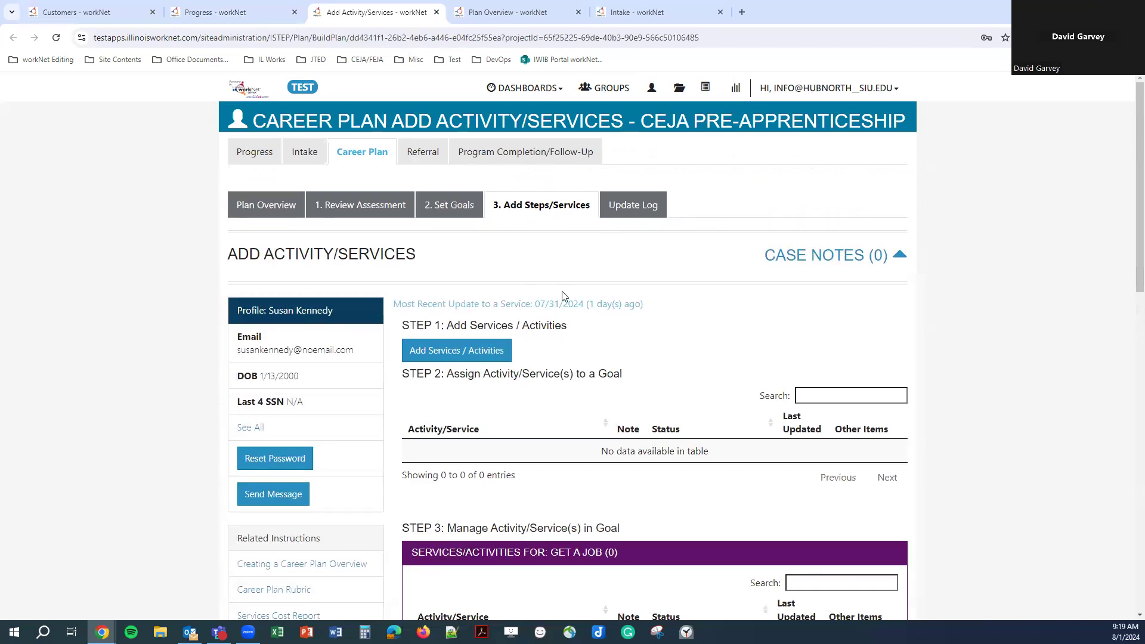
{"action": "scroll", "coordinate": [564, 296], "scroll_direction": "down", "scroll_amount": 3}
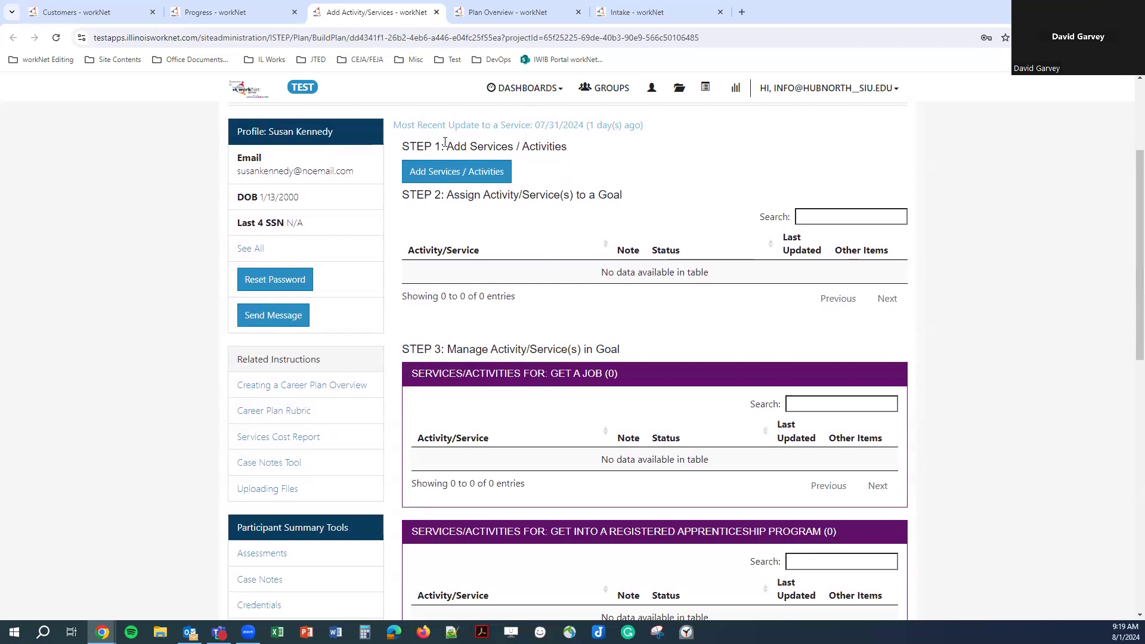
{"action": "left_click_drag", "start_coordinate": [397, 149], "coordinate": [582, 149]}
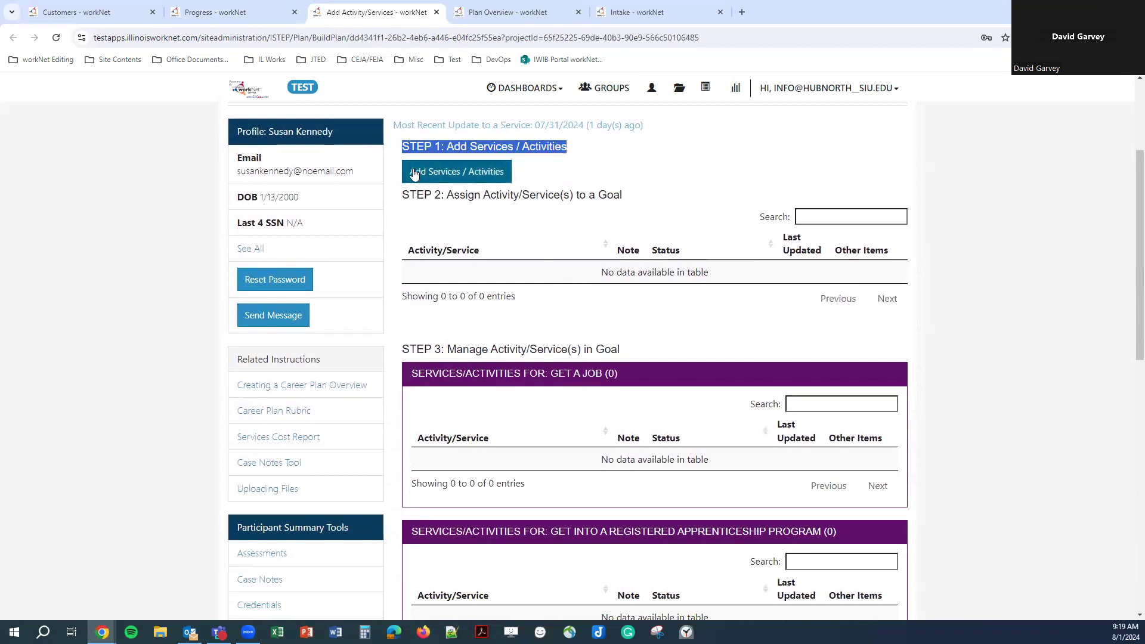
{"action": "left_click", "coordinate": [452, 176]}
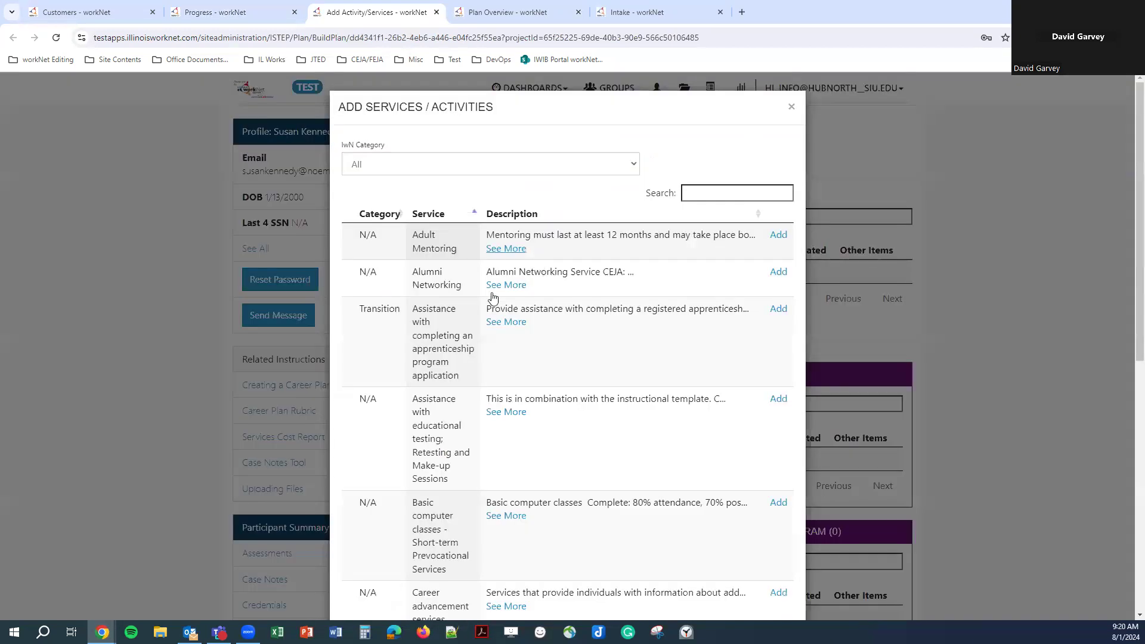
Look through the service category options, filtering the list by Training and by Transition Service
{"action": "left_click", "coordinate": [430, 165]}
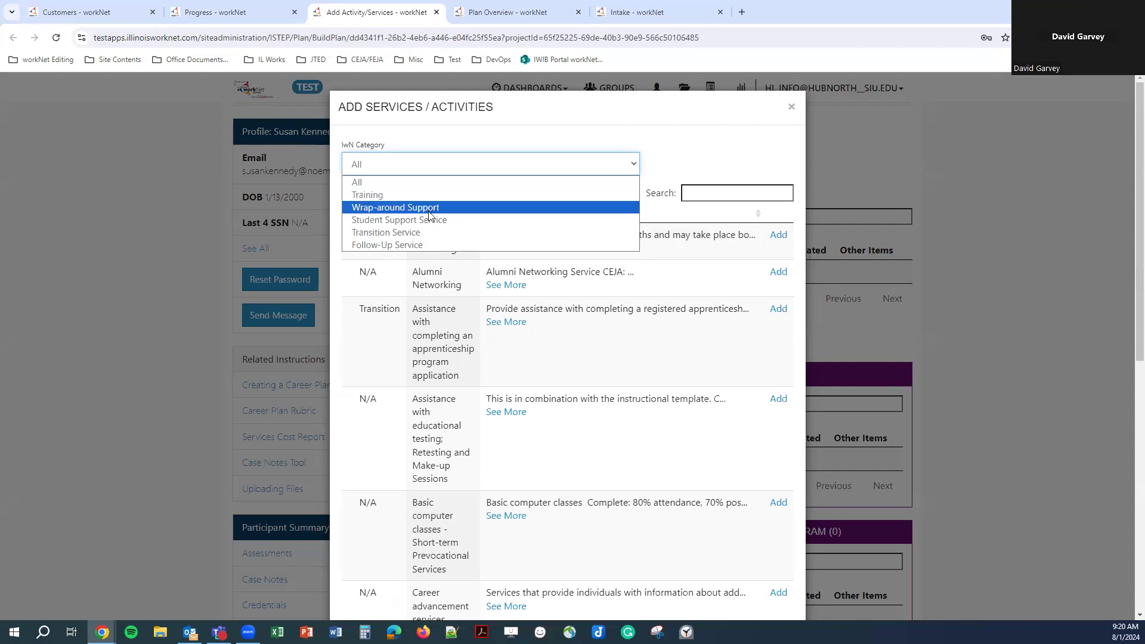
{"action": "left_click", "coordinate": [677, 162]}
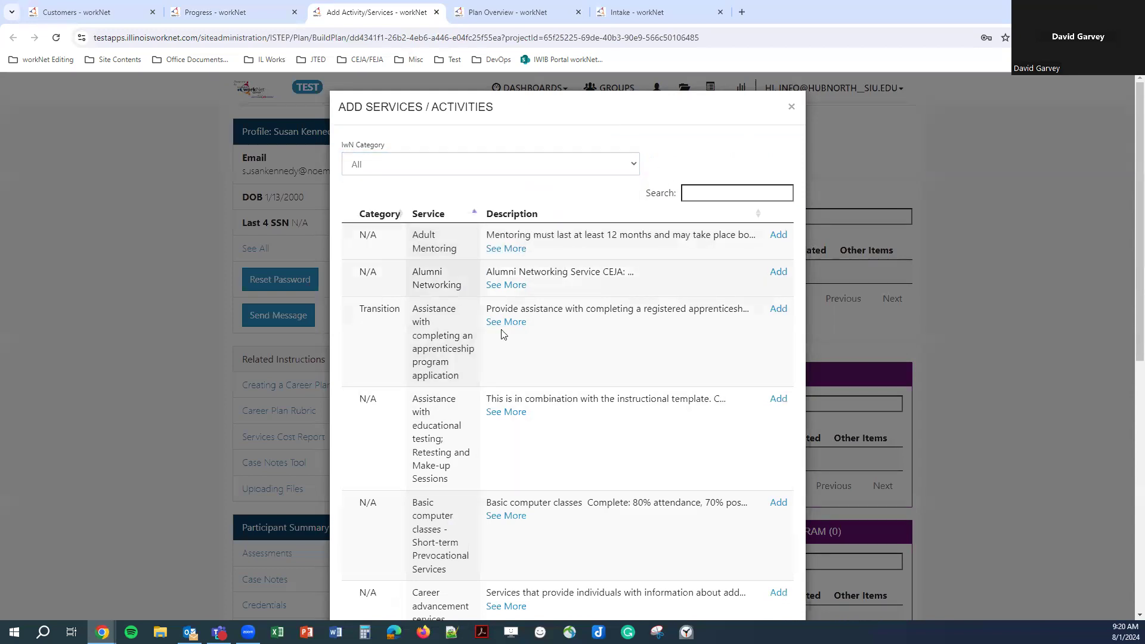
{"action": "left_click", "coordinate": [542, 158]}
{"action": "left_click", "coordinate": [512, 194]}
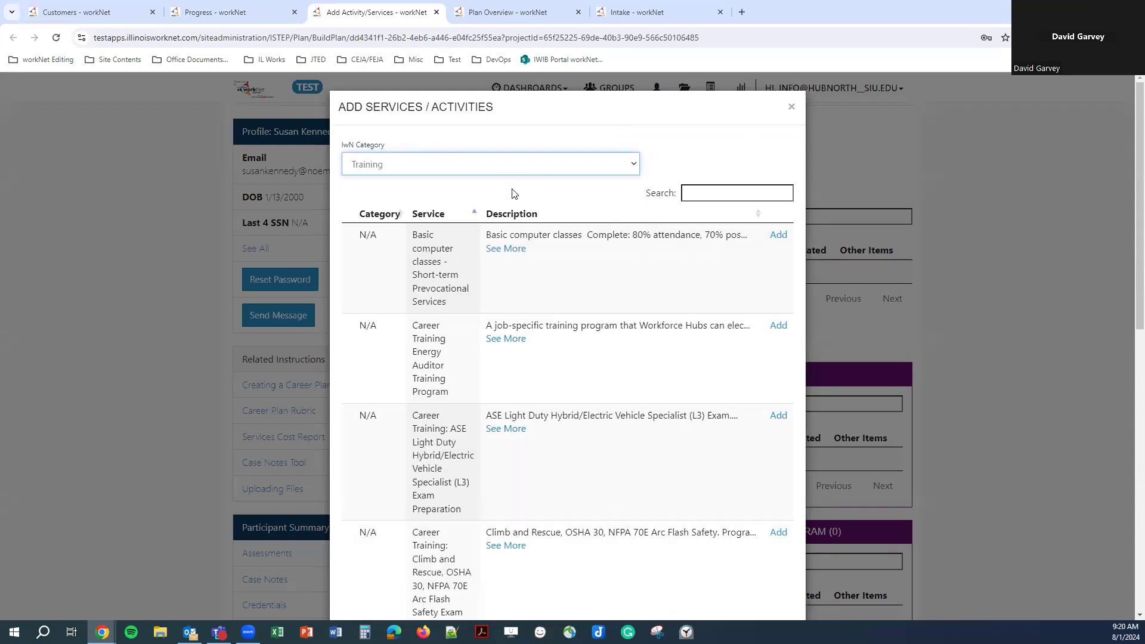
{"action": "left_click", "coordinate": [547, 173]}
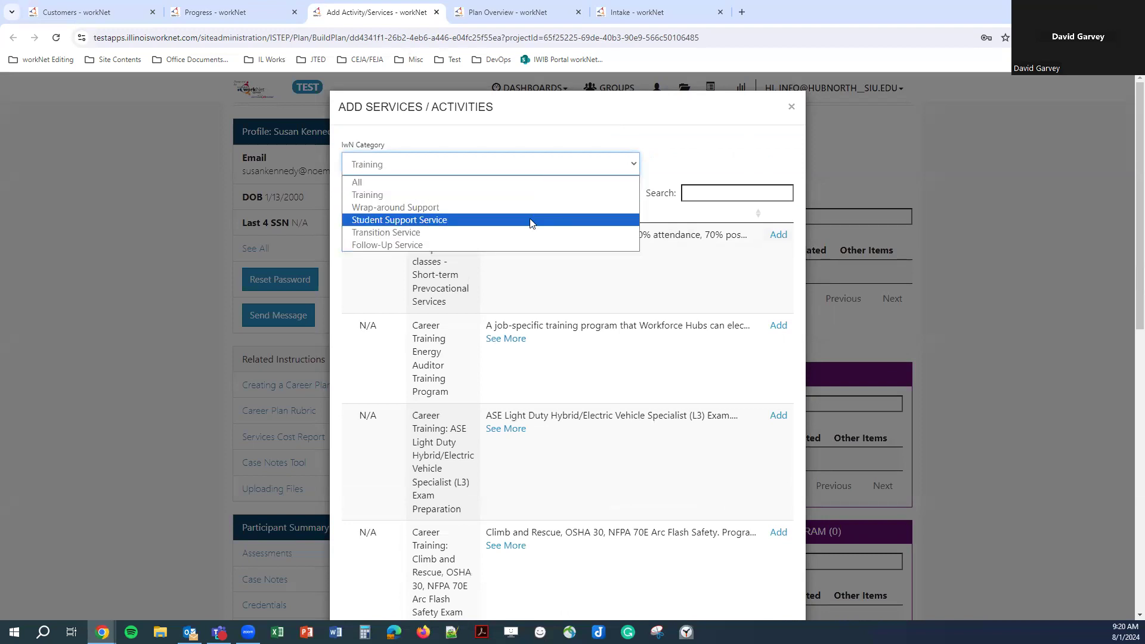
{"action": "left_click", "coordinate": [528, 232]}
Filter the list by Student Support Service and add the Tutoring, Study Skills Training, and Dropout Prevention Services entry to the plan
{"action": "left_click", "coordinate": [561, 170]}
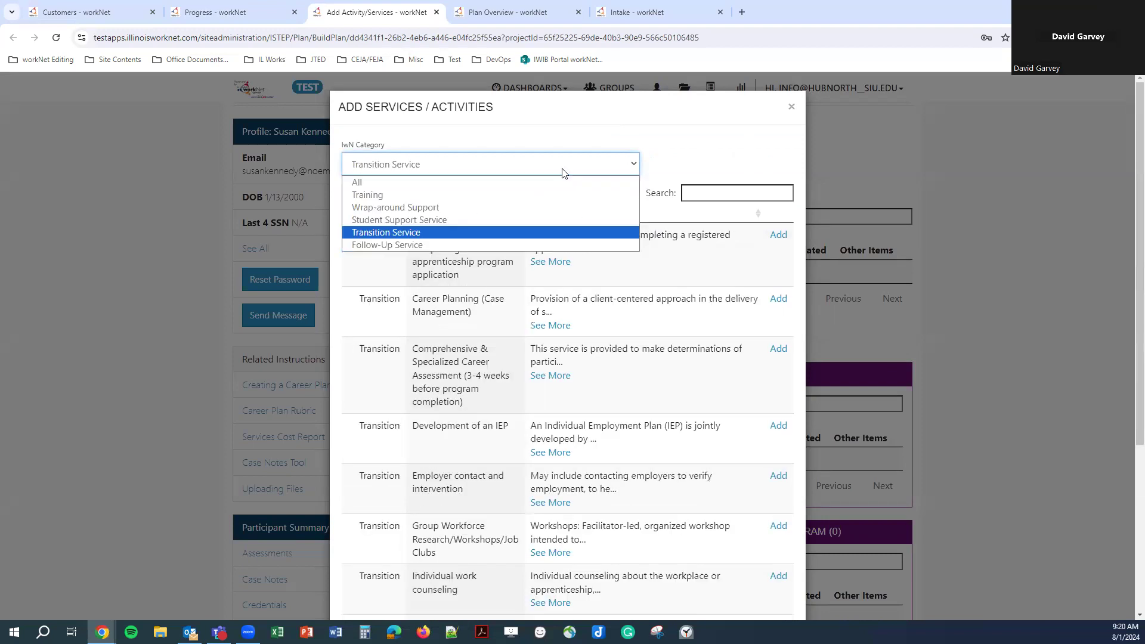
{"action": "left_click", "coordinate": [524, 220]}
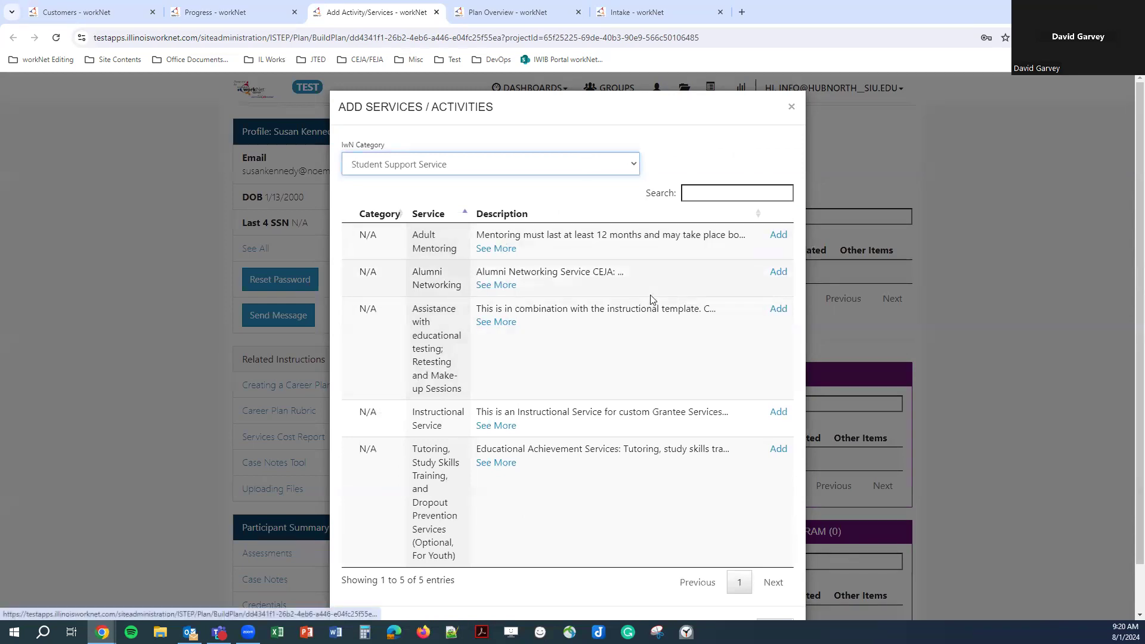
{"action": "scroll", "coordinate": [646, 329], "scroll_direction": "down", "scroll_amount": 1}
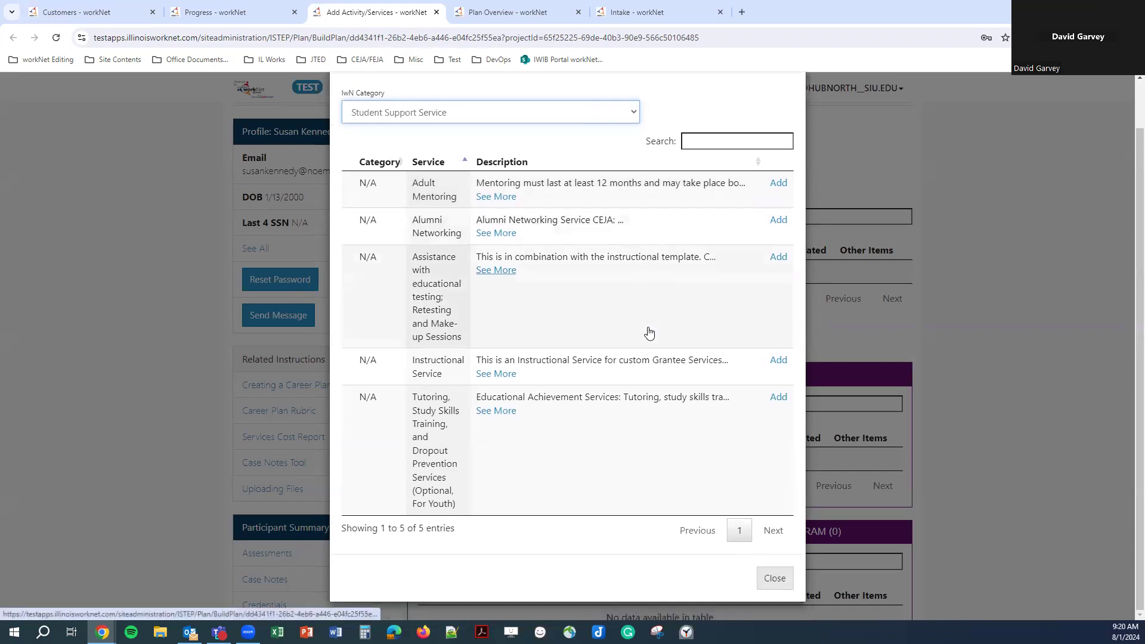
{"action": "left_click", "coordinate": [778, 398]}
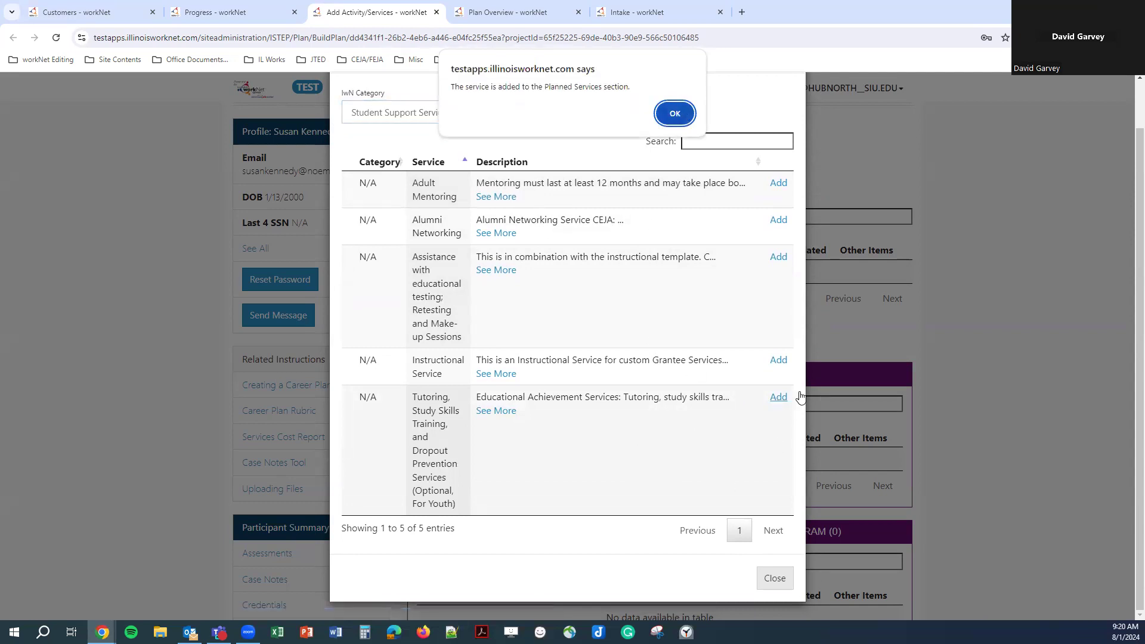
{"action": "left_click", "coordinate": [672, 113]}
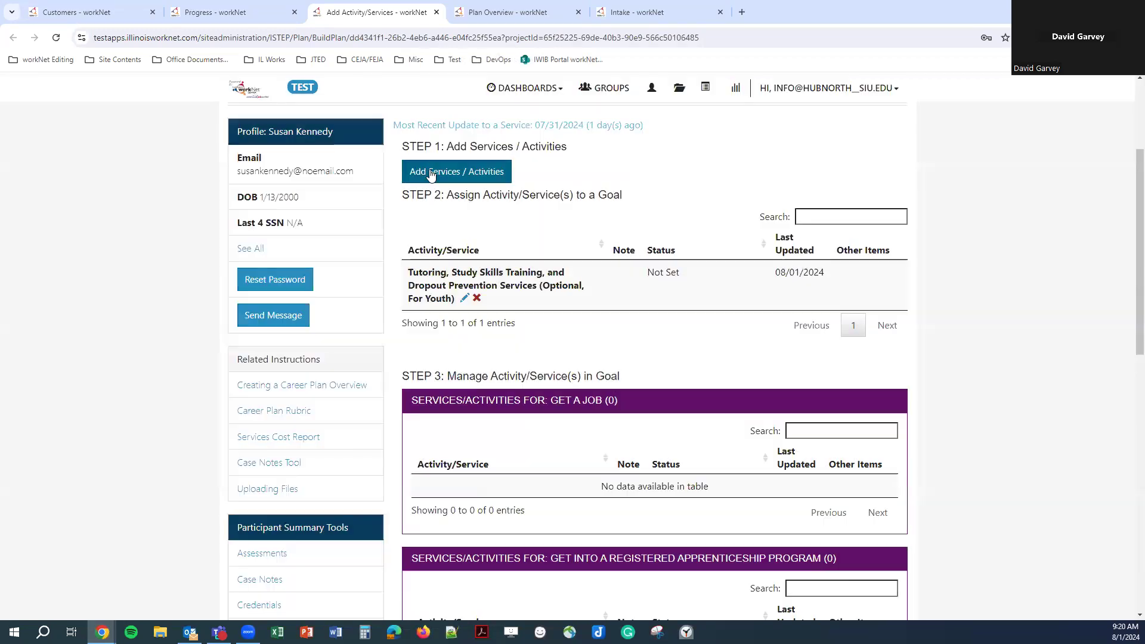
Review the Step 1 and Step 2 headings and open the added tutoring service for editing
{"action": "triple_click", "coordinate": [429, 147]}
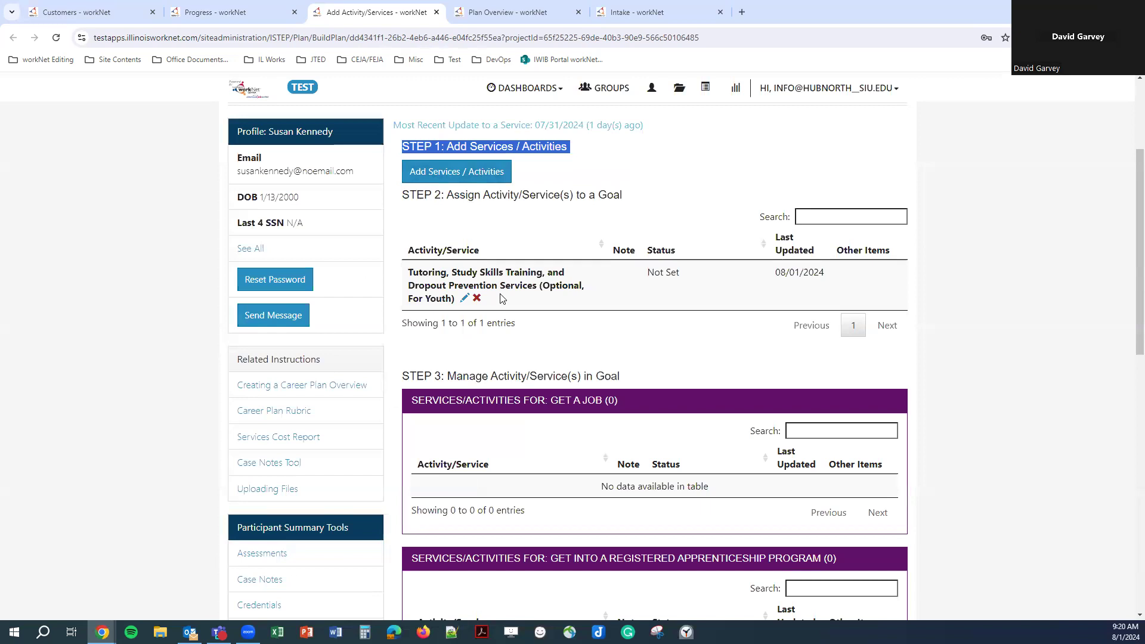
{"action": "left_click_drag", "start_coordinate": [446, 195], "coordinate": [655, 197]}
{"action": "left_click", "coordinate": [655, 198]}
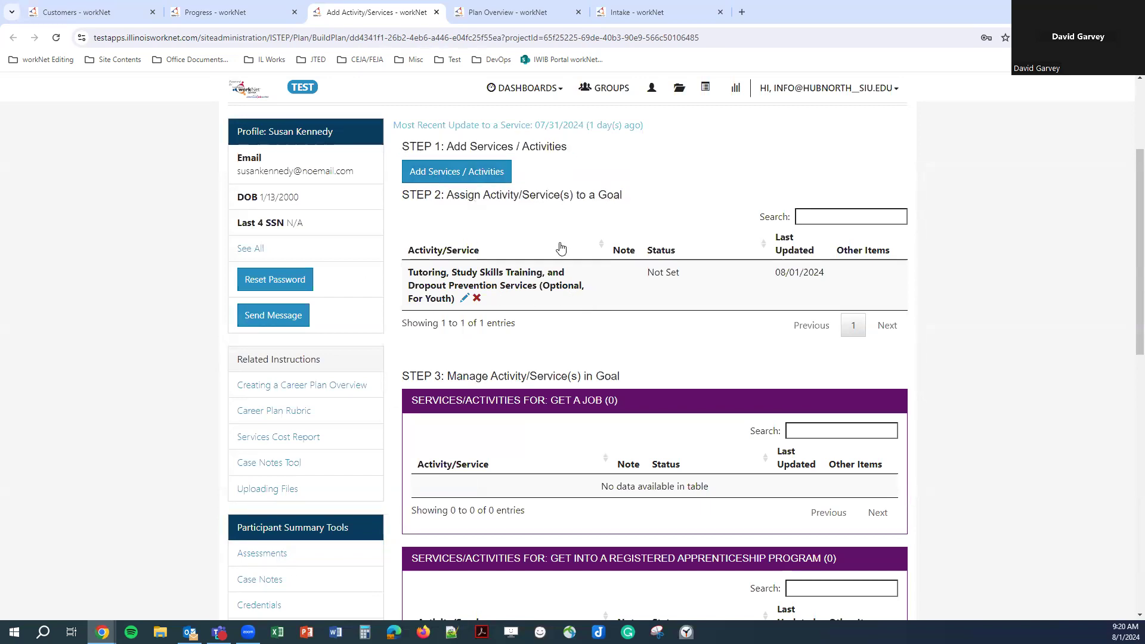
{"action": "left_click", "coordinate": [466, 303]}
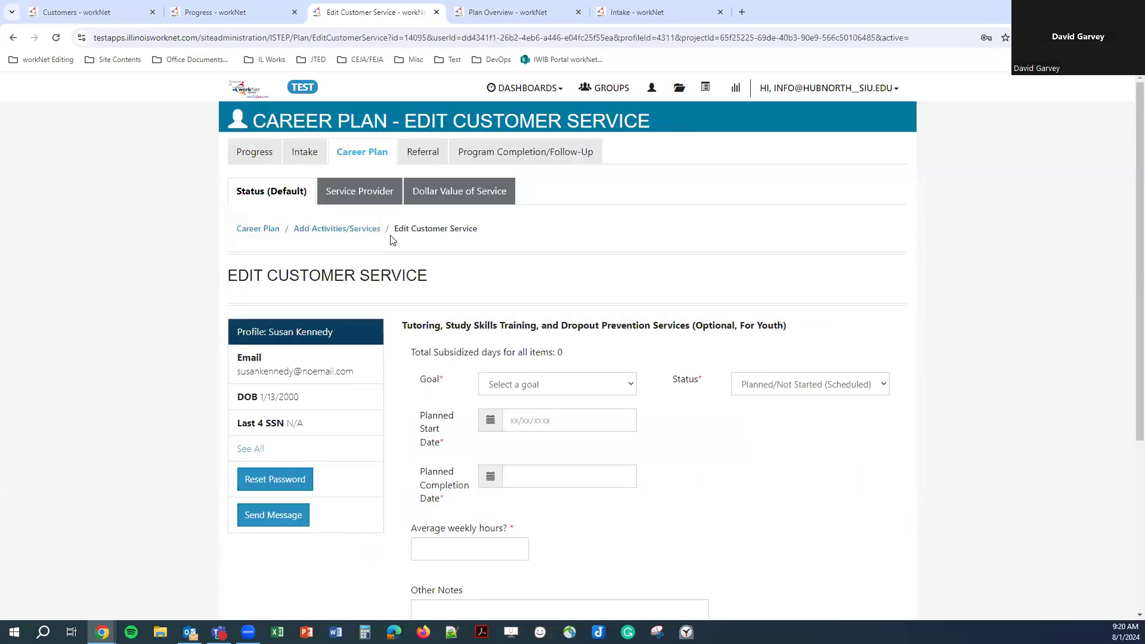
Set the tutoring service's goal to Complete training program, with planned start date 08/01/2024 and planned completion date 08/31/2024
{"action": "scroll", "coordinate": [393, 240], "scroll_direction": "down", "scroll_amount": 1}
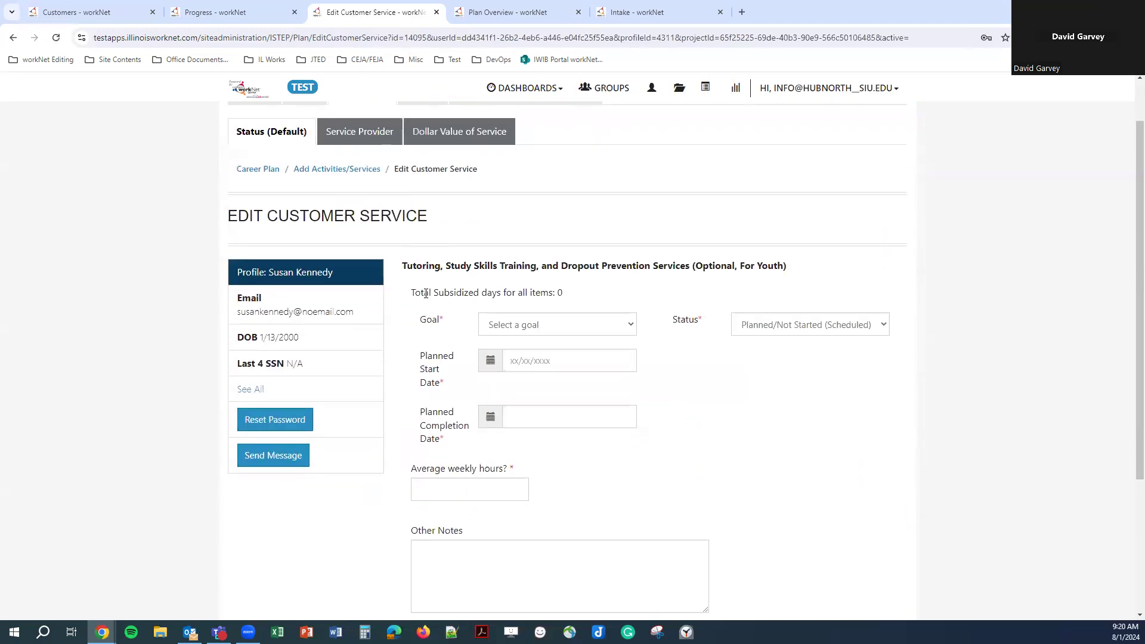
{"action": "scroll", "coordinate": [426, 293], "scroll_direction": "down", "scroll_amount": 1}
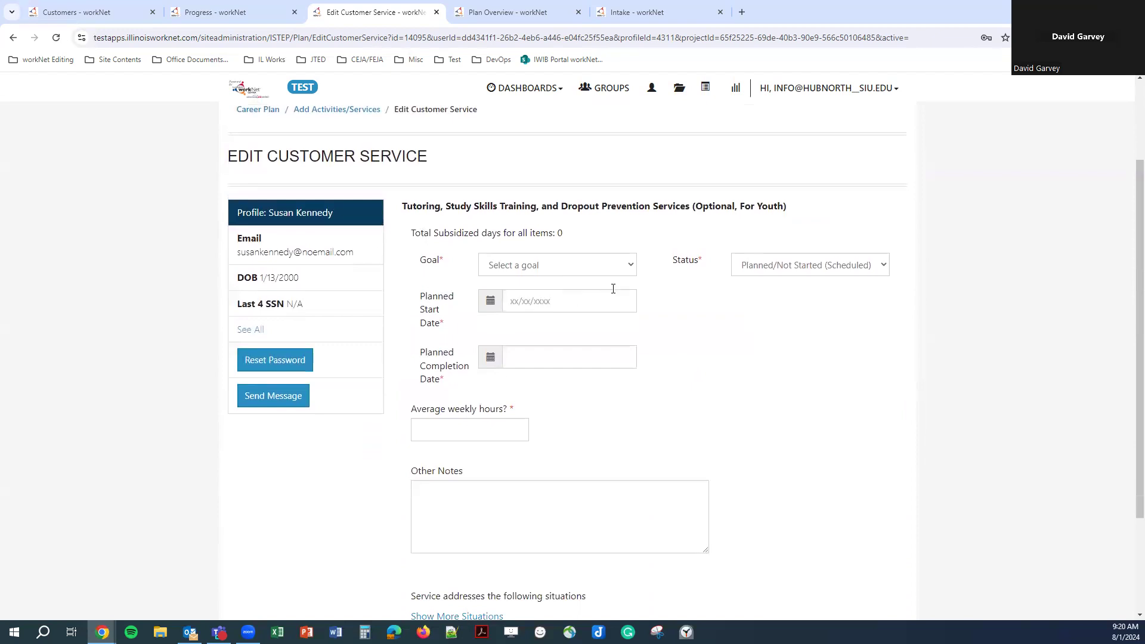
{"action": "left_click", "coordinate": [559, 268]}
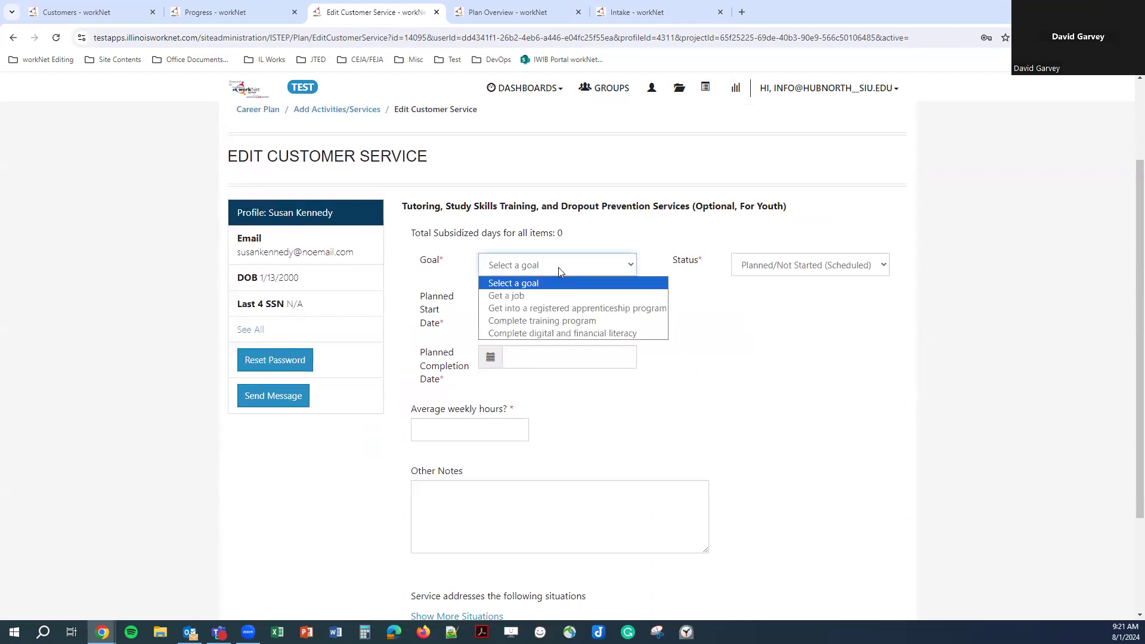
{"action": "left_click", "coordinate": [531, 325]}
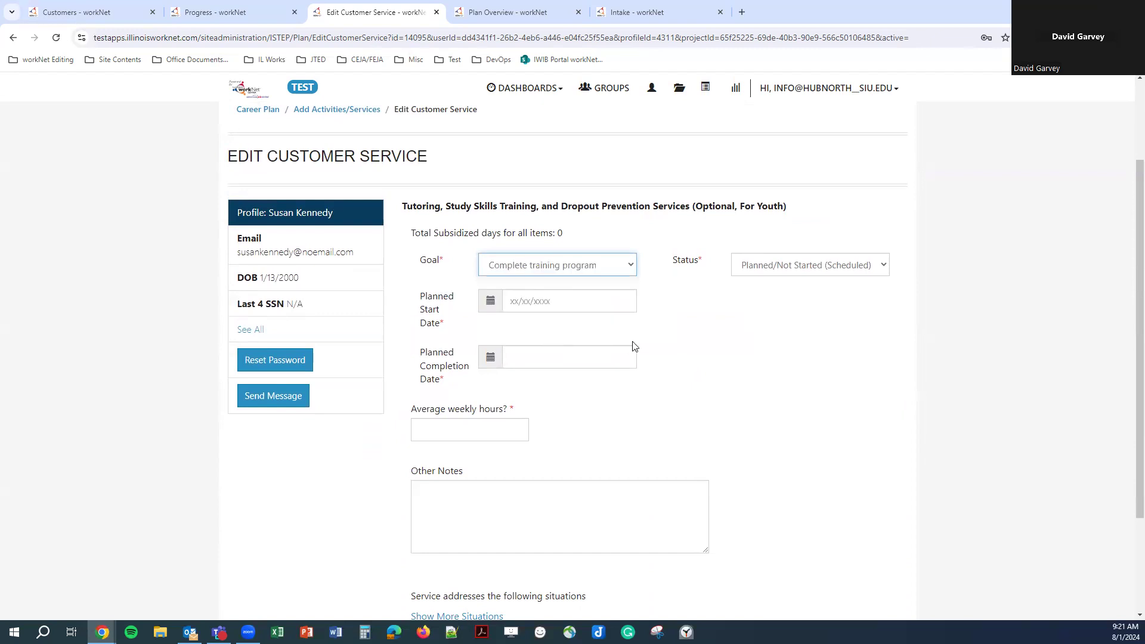
{"action": "left_click", "coordinate": [527, 308]}
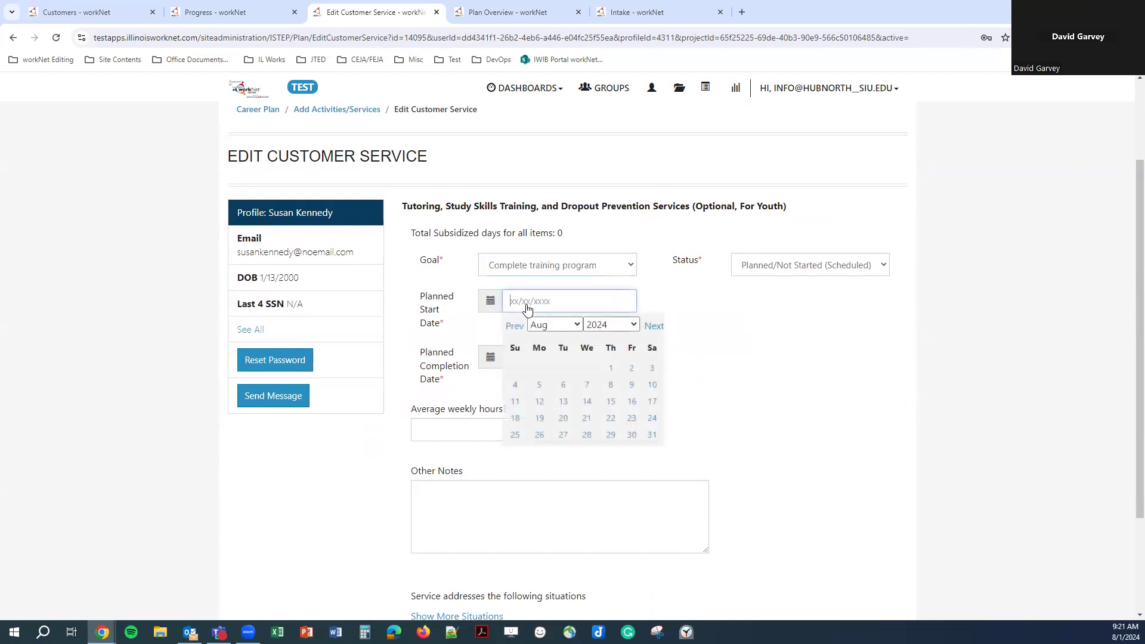
{"action": "left_click", "coordinate": [611, 368]}
{"action": "left_click", "coordinate": [586, 353]}
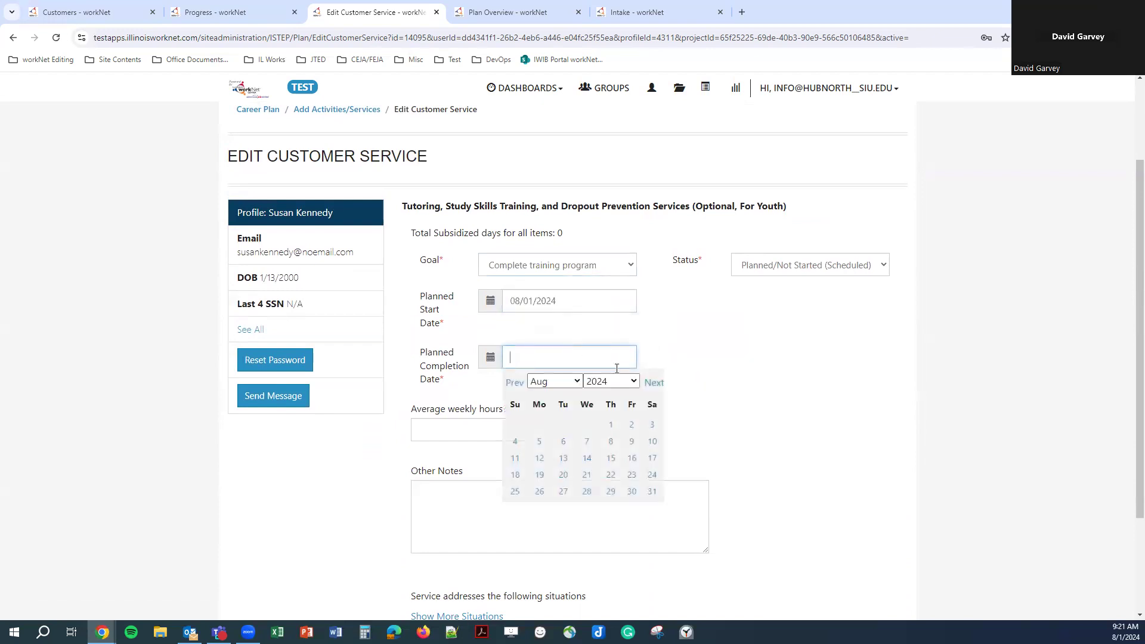
{"action": "left_click", "coordinate": [652, 491]}
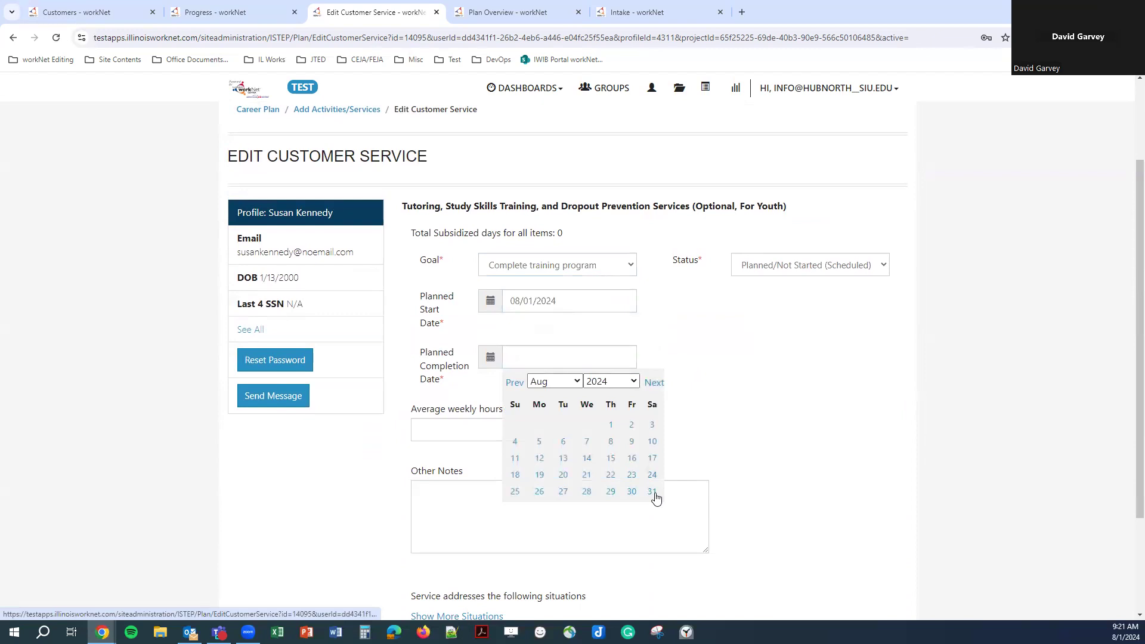
Set the service's average weekly hours to 8 and its status to Started/Open
{"action": "left_click", "coordinate": [465, 427]}
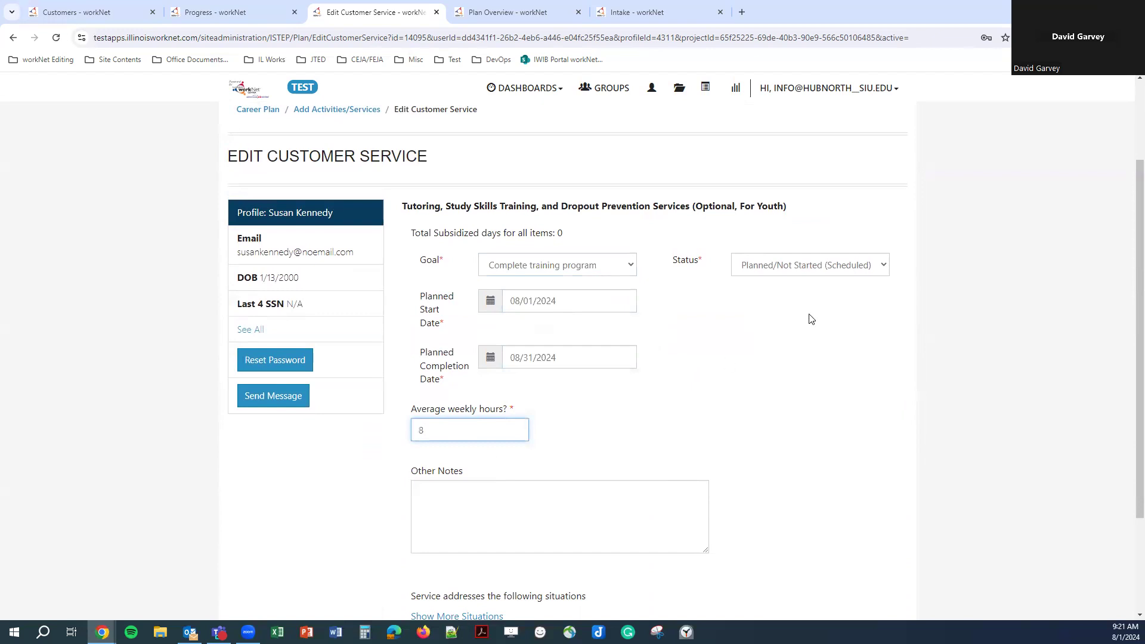
{"action": "left_click", "coordinate": [817, 265]}
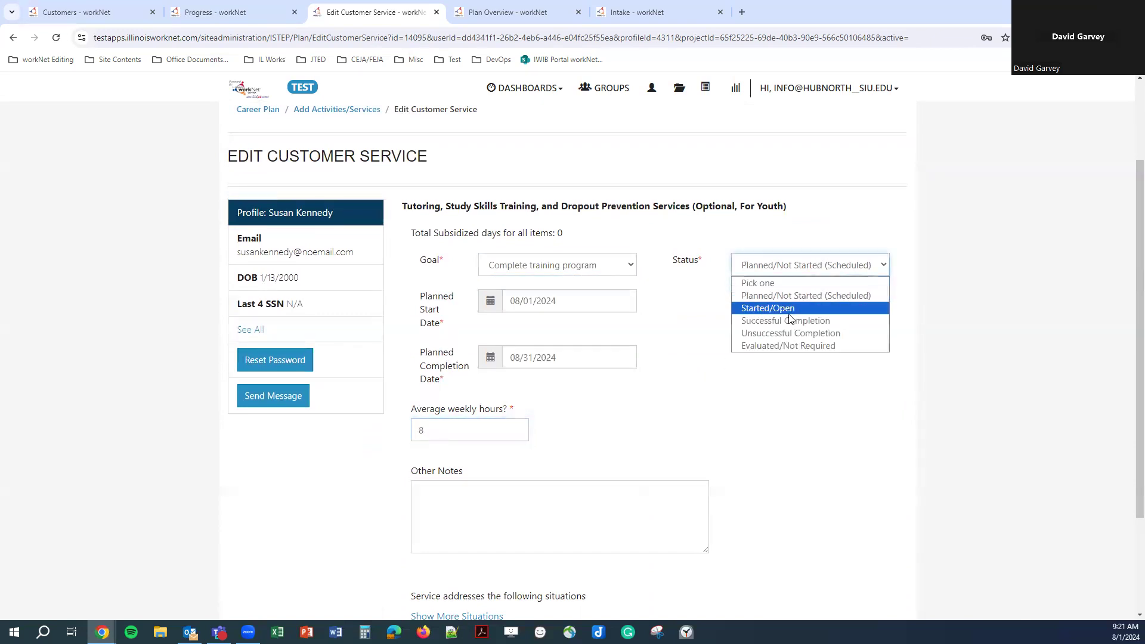
{"action": "left_click", "coordinate": [791, 309]}
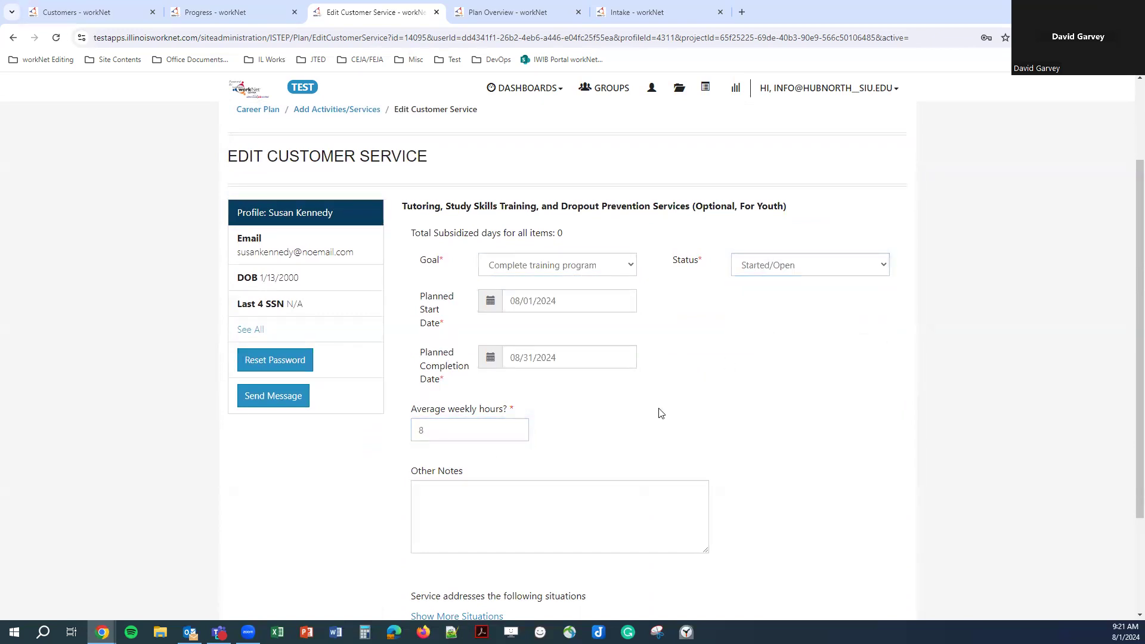
Update the customer service and add a case note with subject and message "test case note", saved without sending a message/email
{"action": "scroll", "coordinate": [656, 412], "scroll_direction": "down", "scroll_amount": 2}
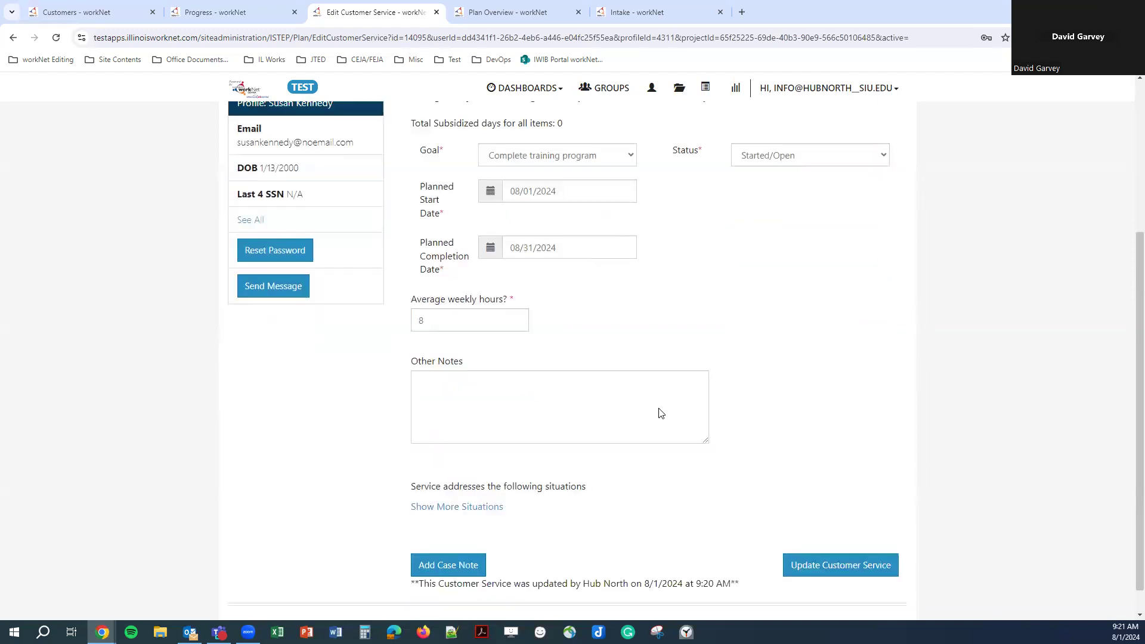
{"action": "left_click", "coordinate": [819, 563]}
{"action": "left_click", "coordinate": [454, 227]}
{"action": "type", "text": "test cas"}
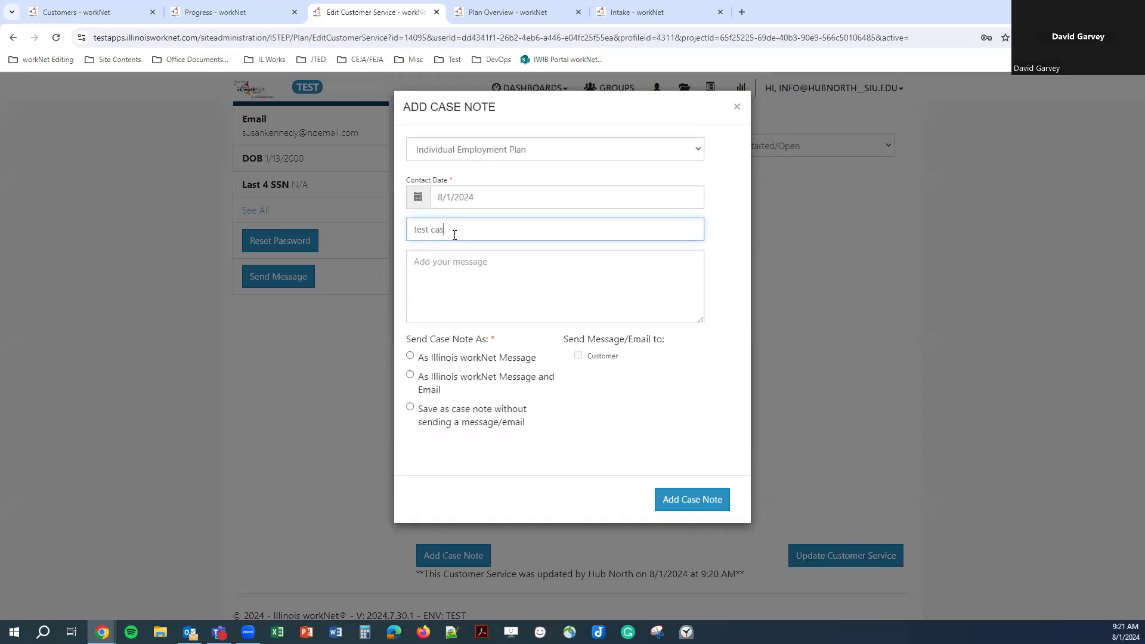
{"action": "type", "text": "e note"}
{"action": "key", "text": "ctrl+a"}
{"action": "key", "text": "ctrl+c"}
{"action": "key", "text": "Tab"}
{"action": "key", "text": "ctrl+v"}
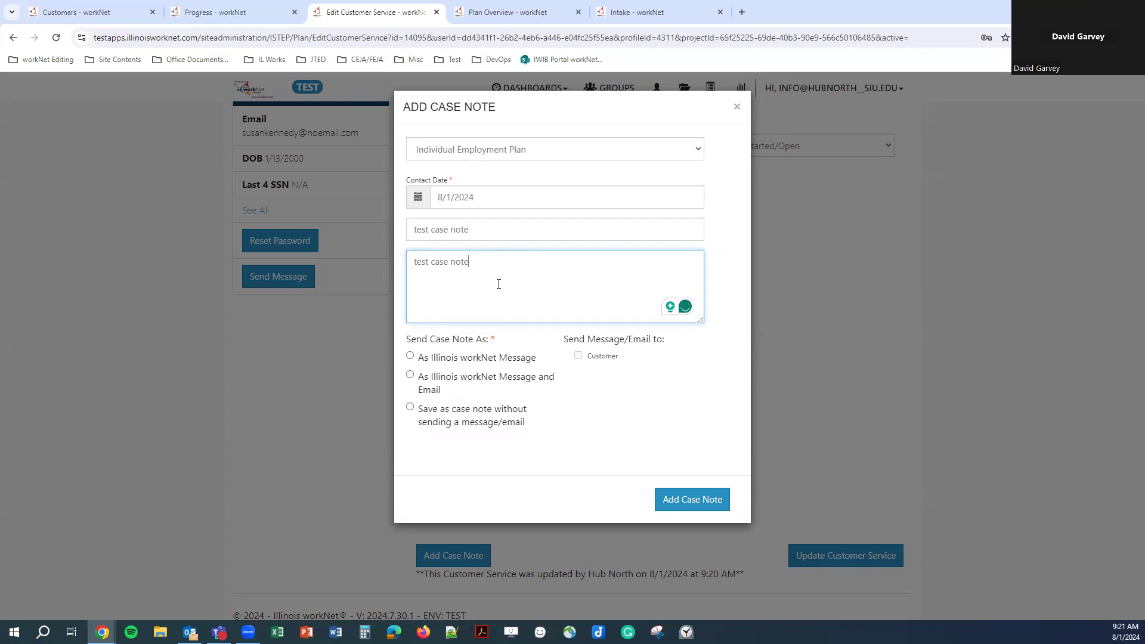
{"action": "left_click", "coordinate": [448, 419]}
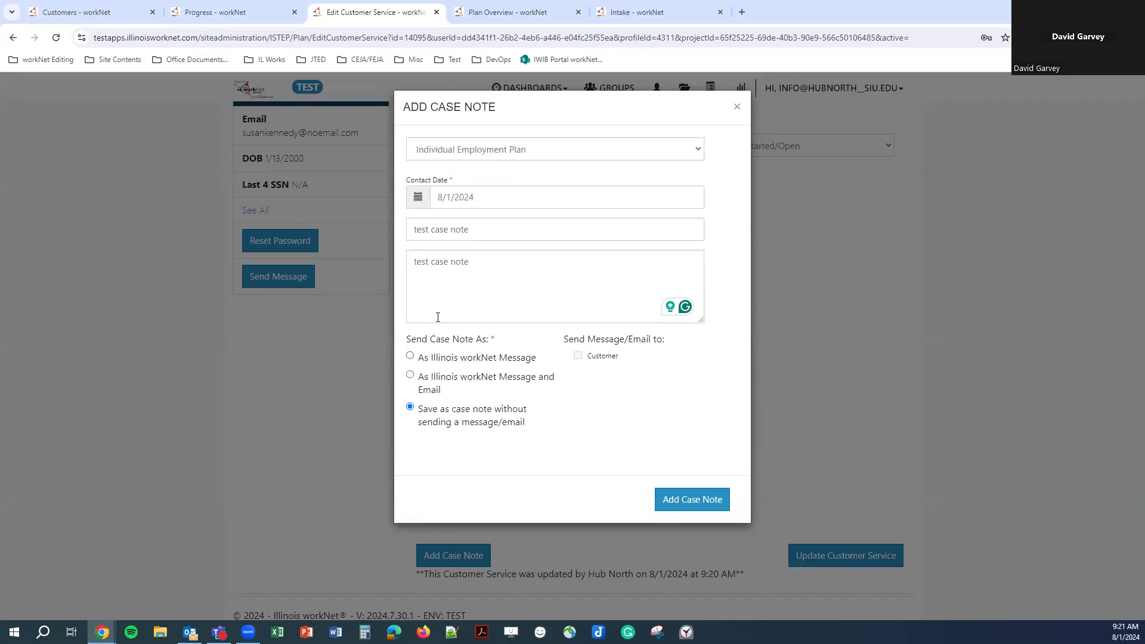
{"action": "left_click", "coordinate": [691, 501]}
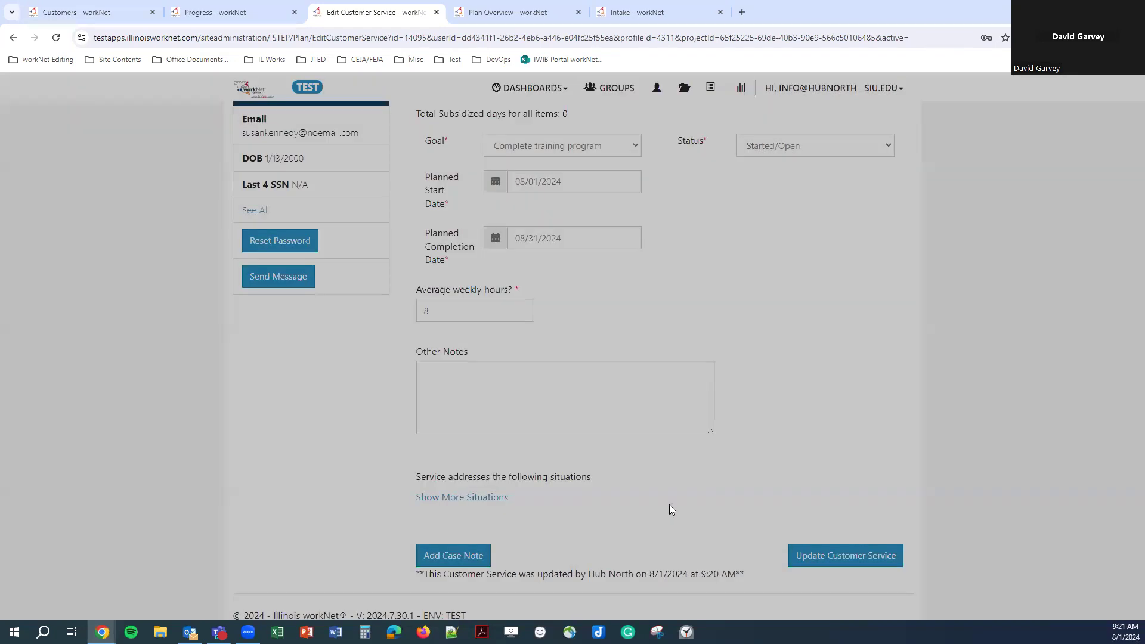
Return to the Add Activities/Services page and find the services assigned to the Complete Training Program goal
{"action": "scroll", "coordinate": [719, 386], "scroll_direction": "up", "scroll_amount": 4}
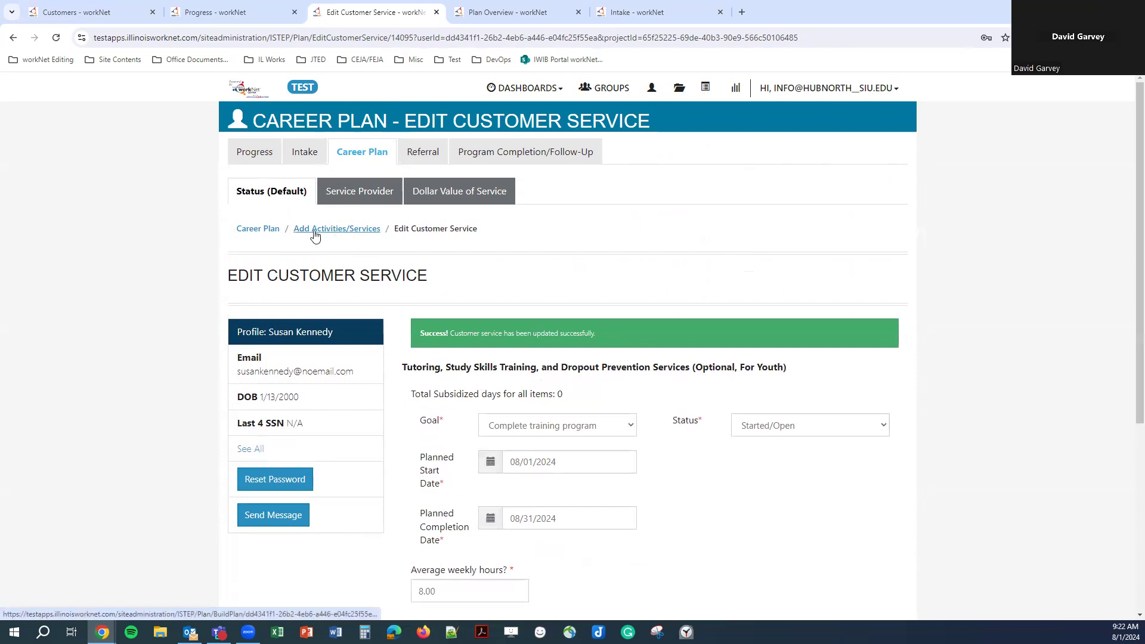
{"action": "left_click", "coordinate": [333, 233]}
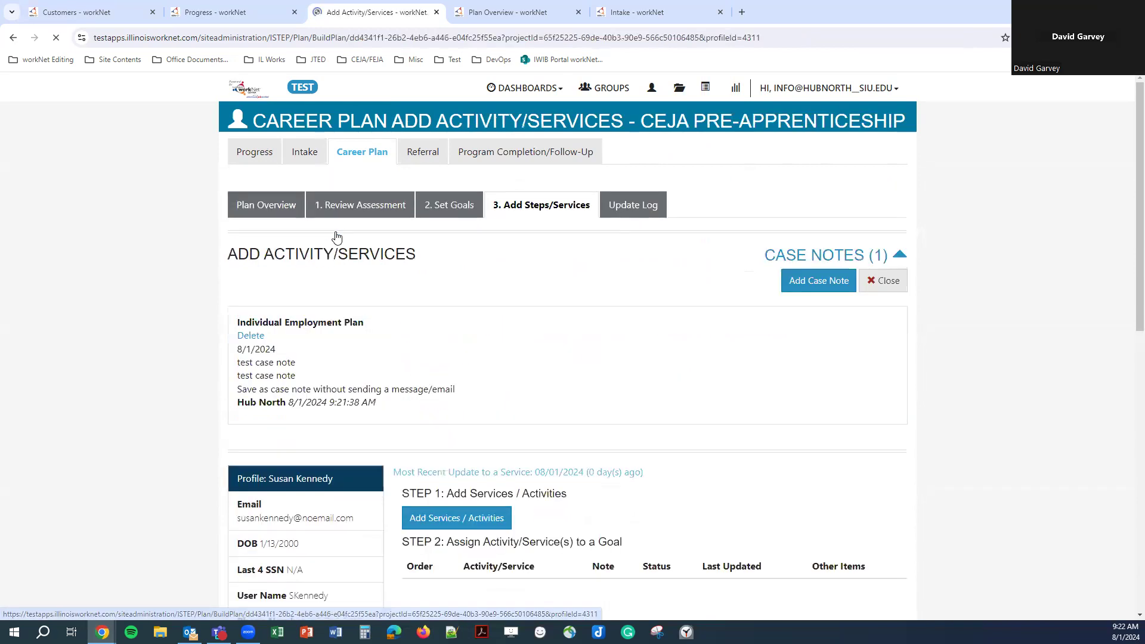
{"action": "scroll", "coordinate": [709, 332], "scroll_direction": "down", "scroll_amount": 3}
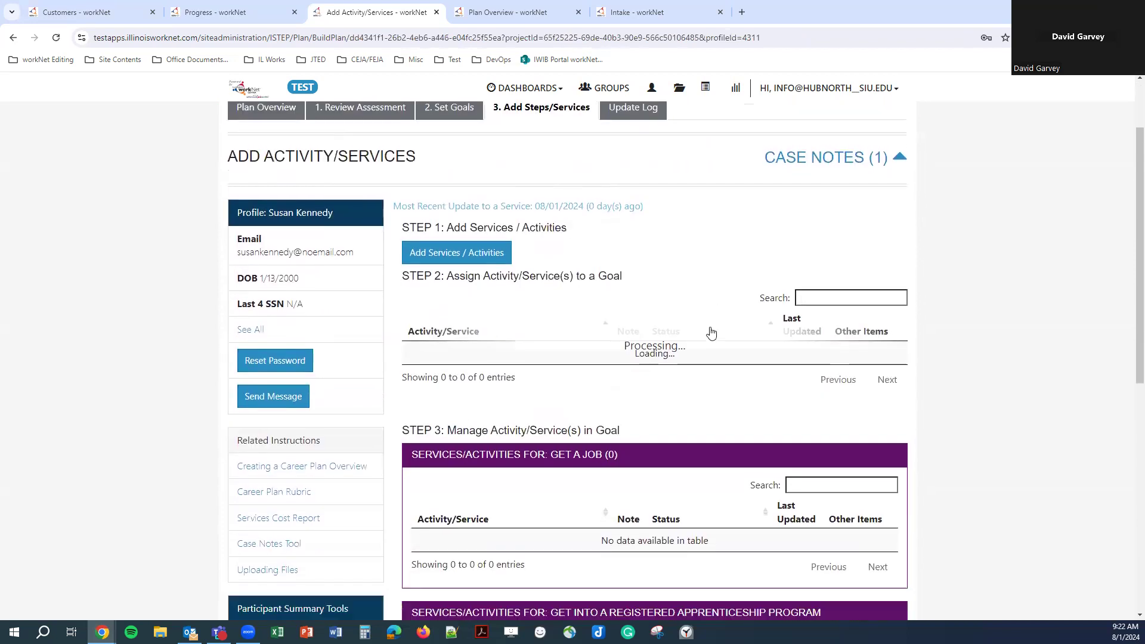
{"action": "scroll", "coordinate": [554, 340], "scroll_direction": "down", "scroll_amount": 4}
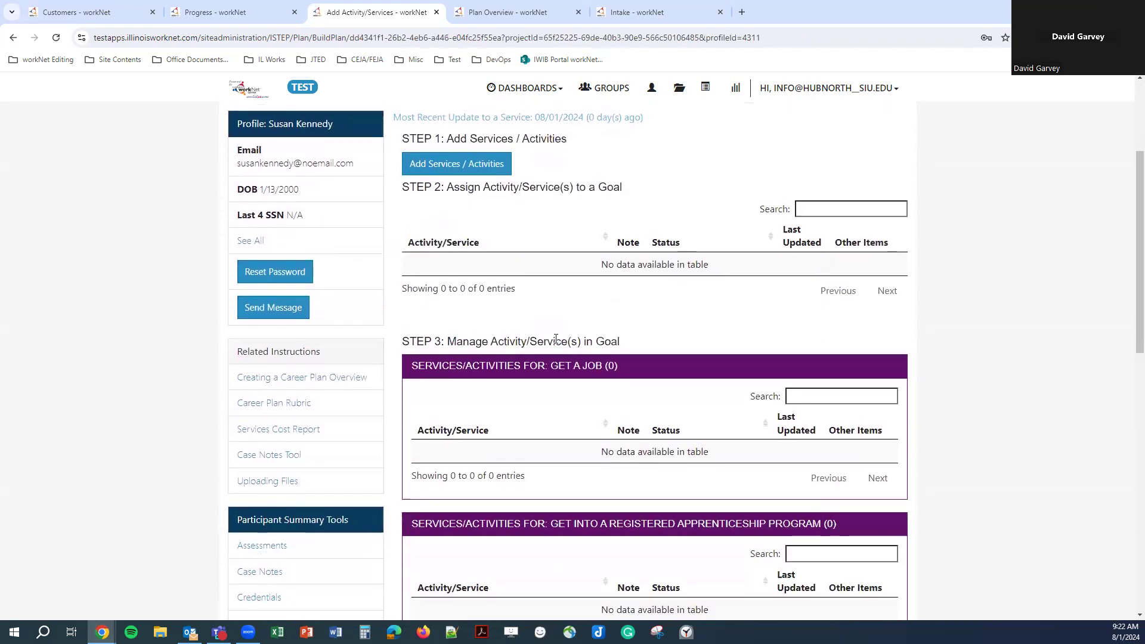
{"action": "scroll", "coordinate": [554, 343], "scroll_direction": "down", "scroll_amount": 2}
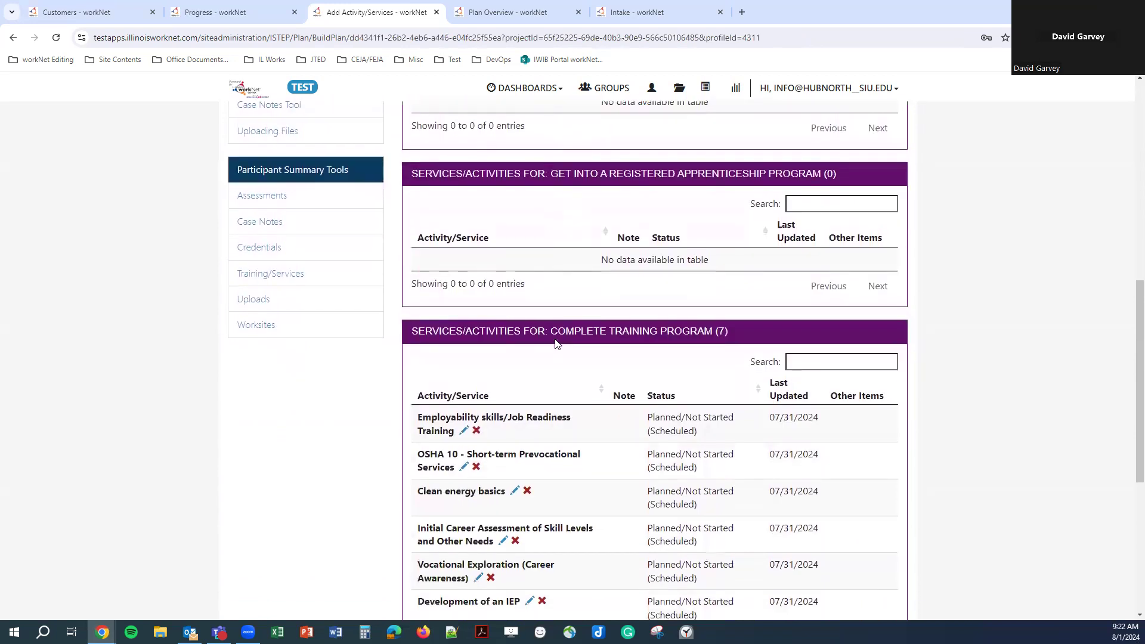
{"action": "scroll", "coordinate": [555, 343], "scroll_direction": "down", "scroll_amount": 3}
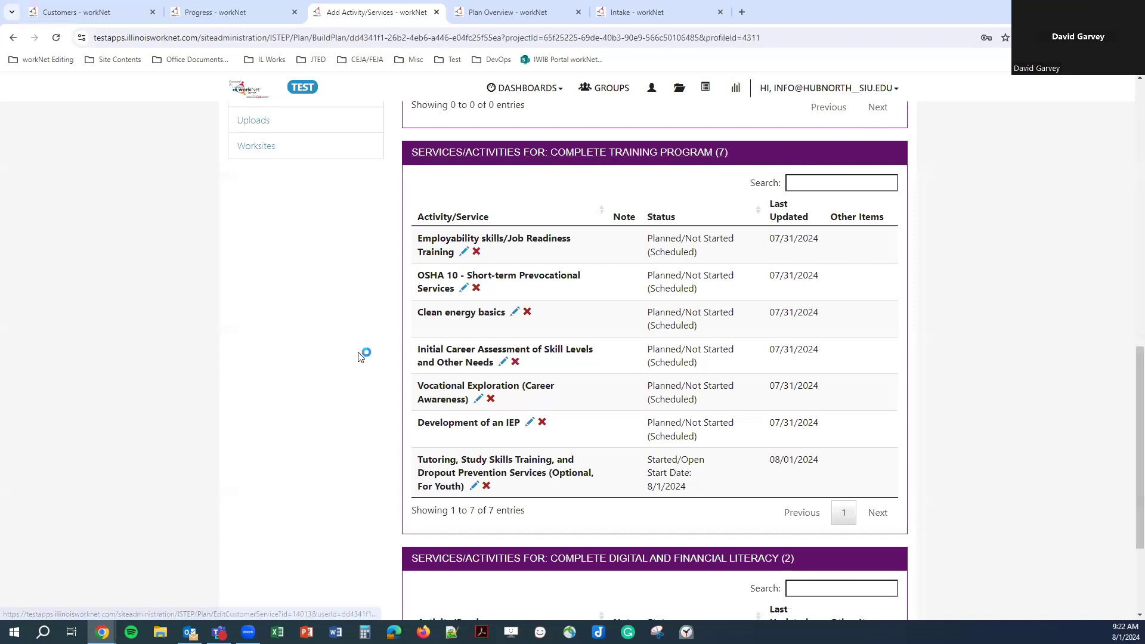
Check the tutoring service's name, status, start date and last-updated date in the Complete Training Program list
{"action": "left_click_drag", "start_coordinate": [419, 459], "coordinate": [464, 487]}
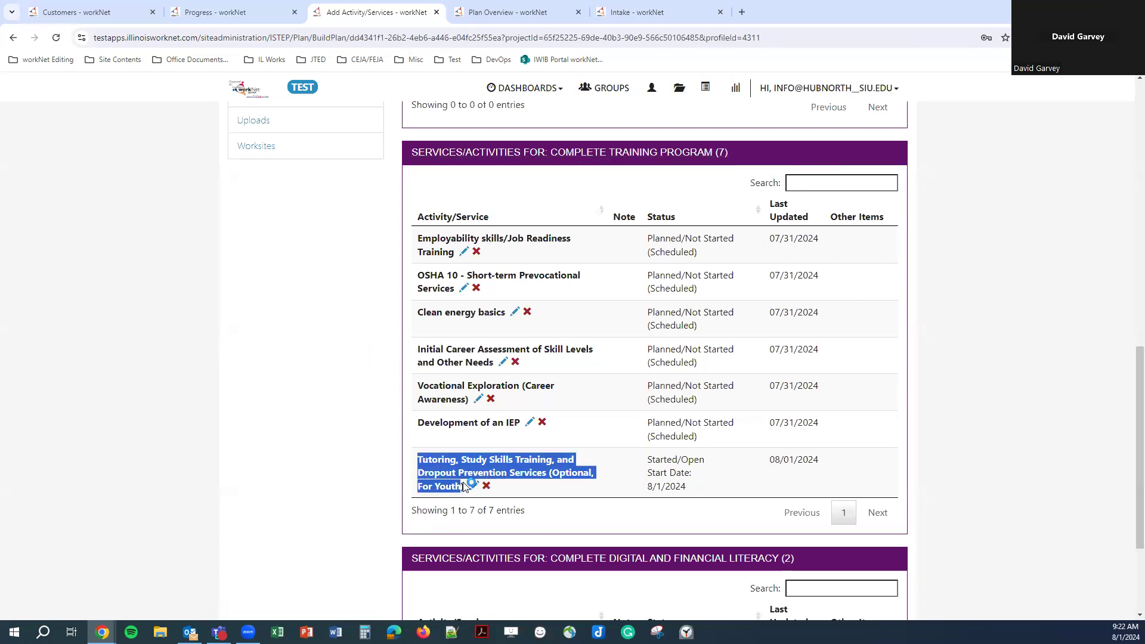
{"action": "left_click", "coordinate": [352, 426]}
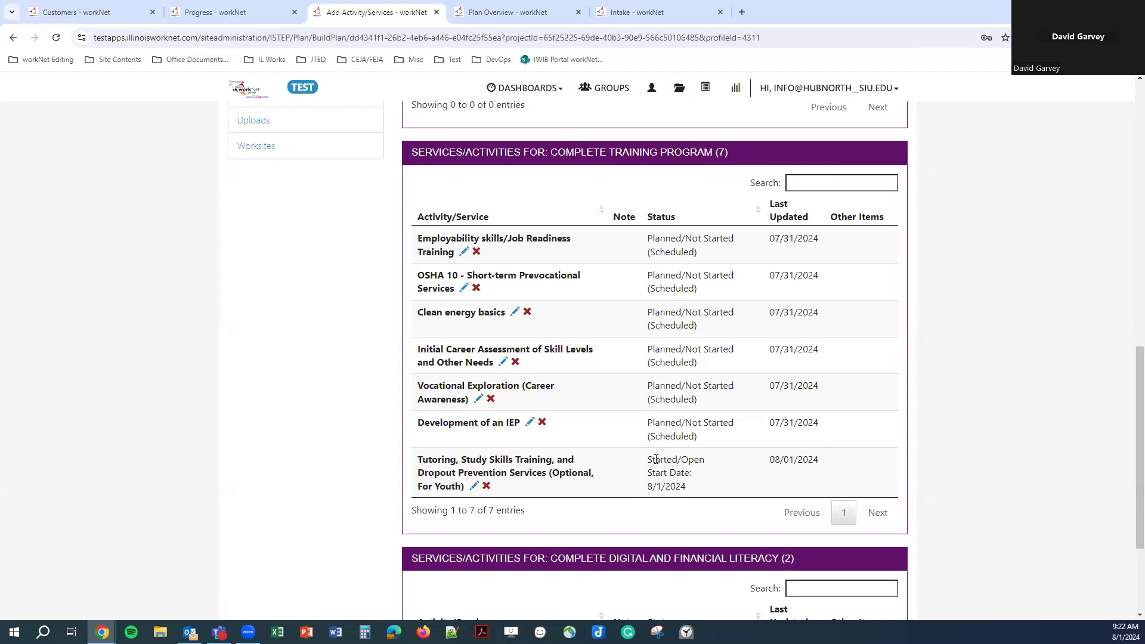
{"action": "left_click_drag", "start_coordinate": [645, 458], "coordinate": [701, 475]}
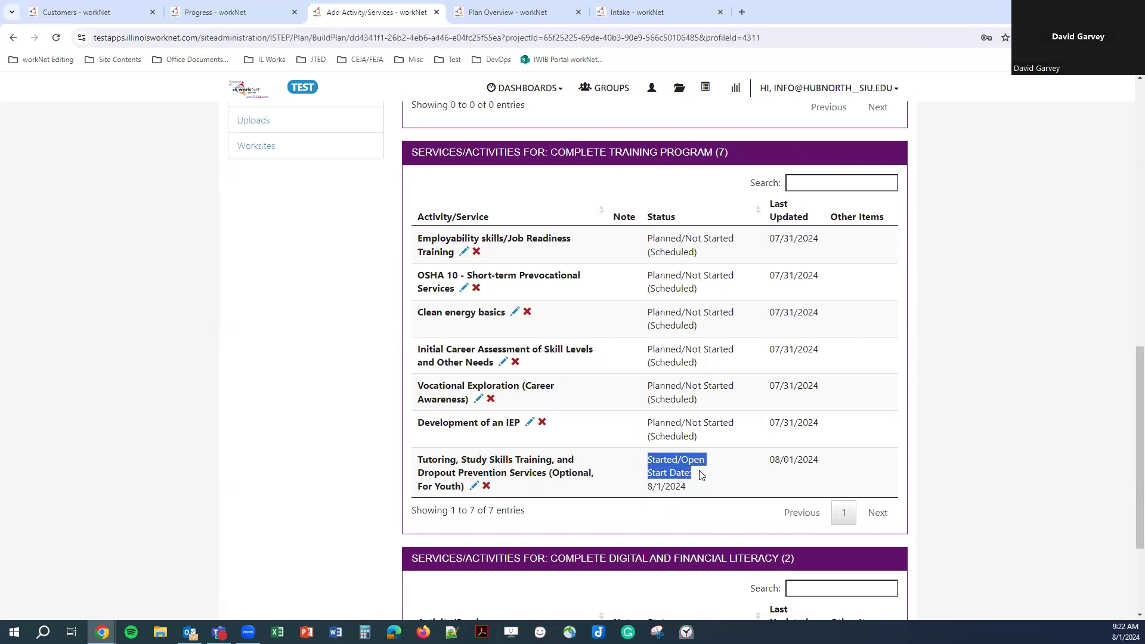
{"action": "double_click", "coordinate": [659, 485]}
{"action": "double_click", "coordinate": [776, 461]}
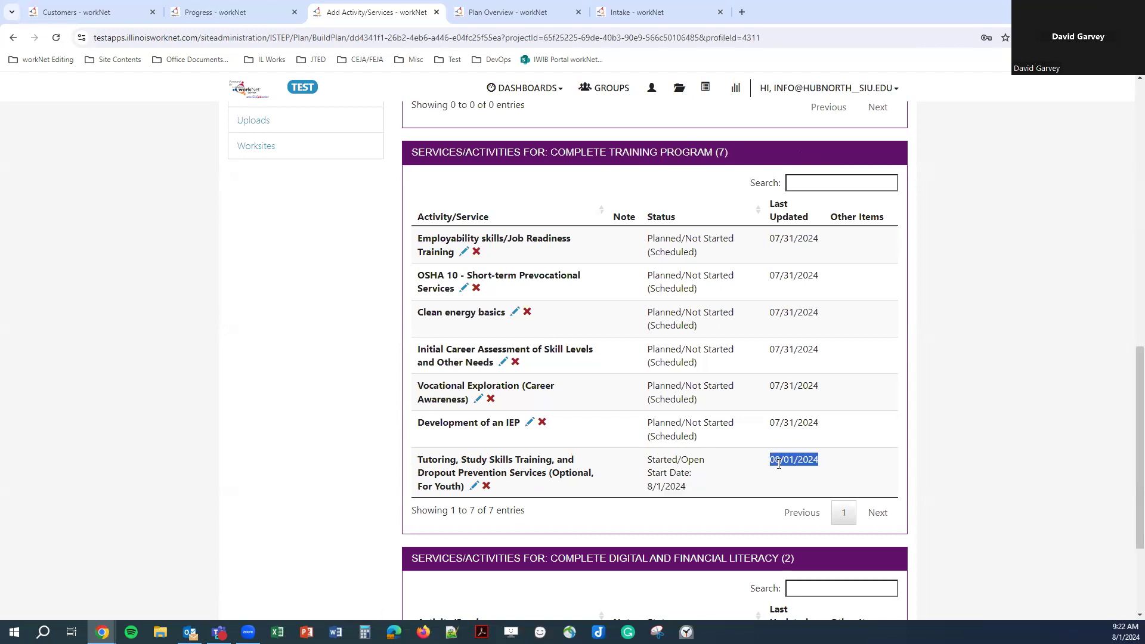
{"action": "scroll", "coordinate": [778, 464], "scroll_direction": "down", "scroll_amount": 1}
{"action": "scroll", "coordinate": [761, 433], "scroll_direction": "up", "scroll_amount": 1}
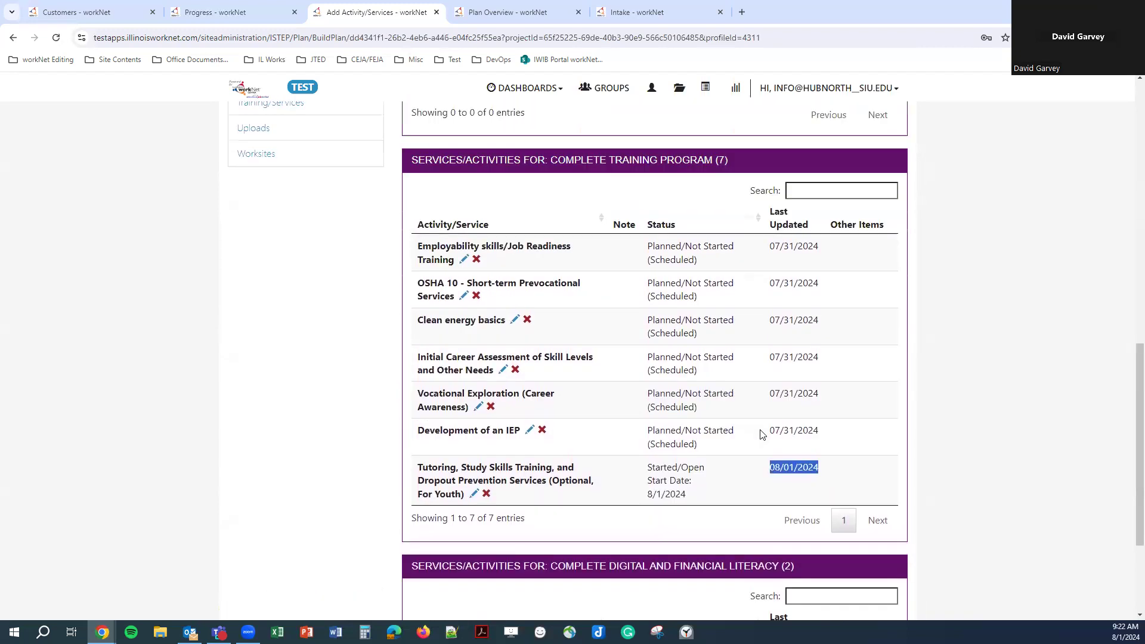
Go back to the participant's Progress page and open the Career Plan overview from it
{"action": "scroll", "coordinate": [761, 433], "scroll_direction": "up", "scroll_amount": 10}
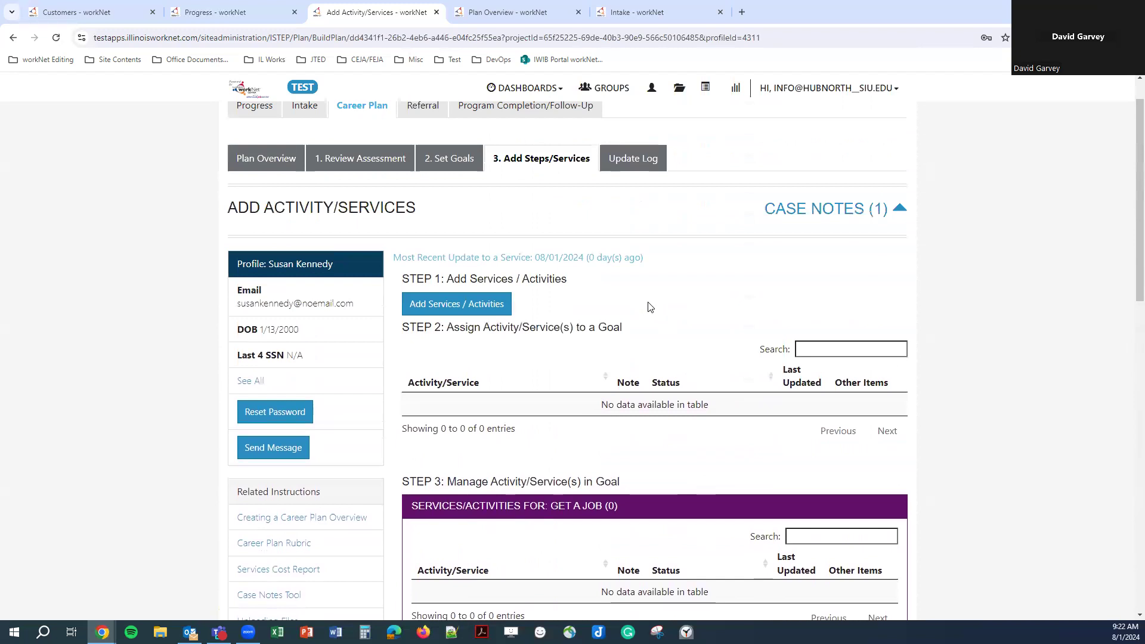
{"action": "scroll", "coordinate": [650, 306], "scroll_direction": "up", "scroll_amount": 1}
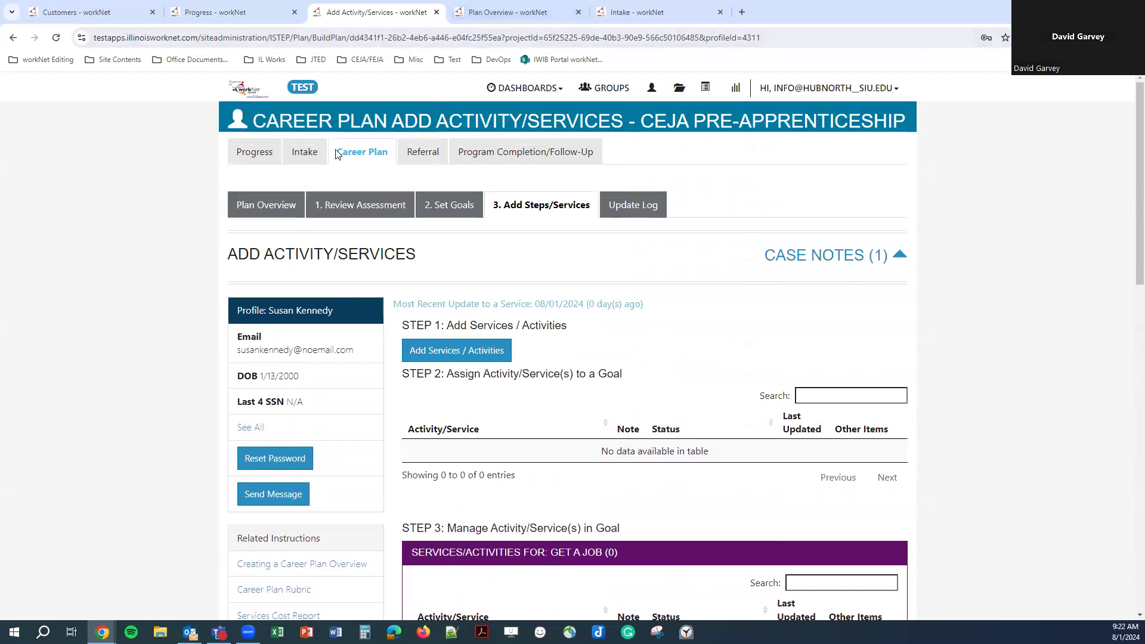
{"action": "left_click", "coordinate": [275, 15]}
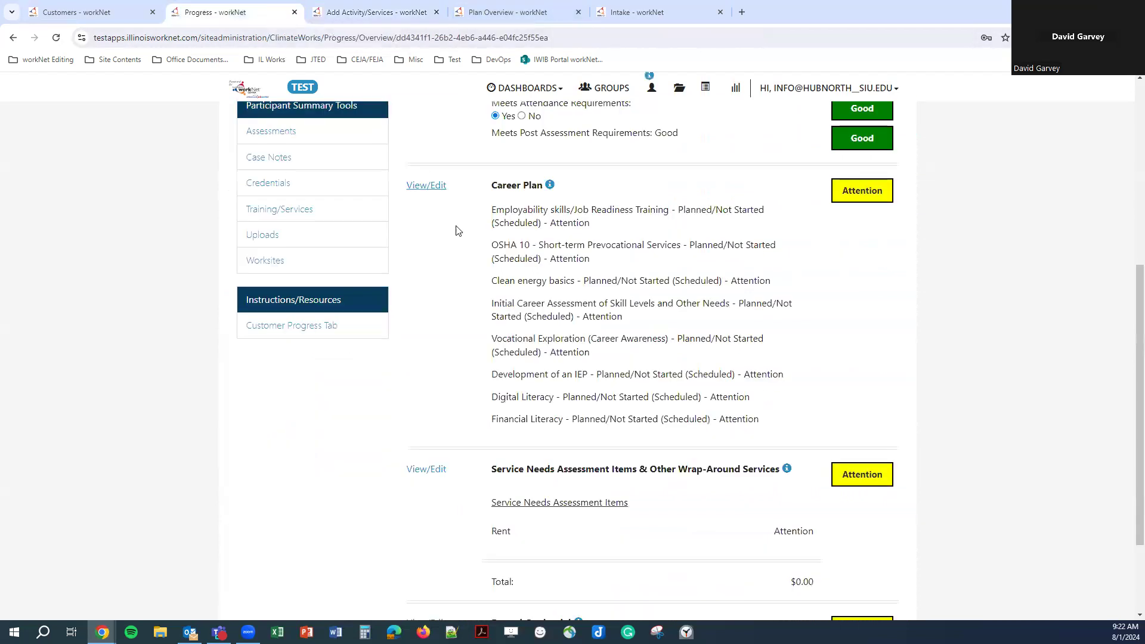
{"action": "scroll", "coordinate": [458, 106], "scroll_direction": "up", "scroll_amount": 6}
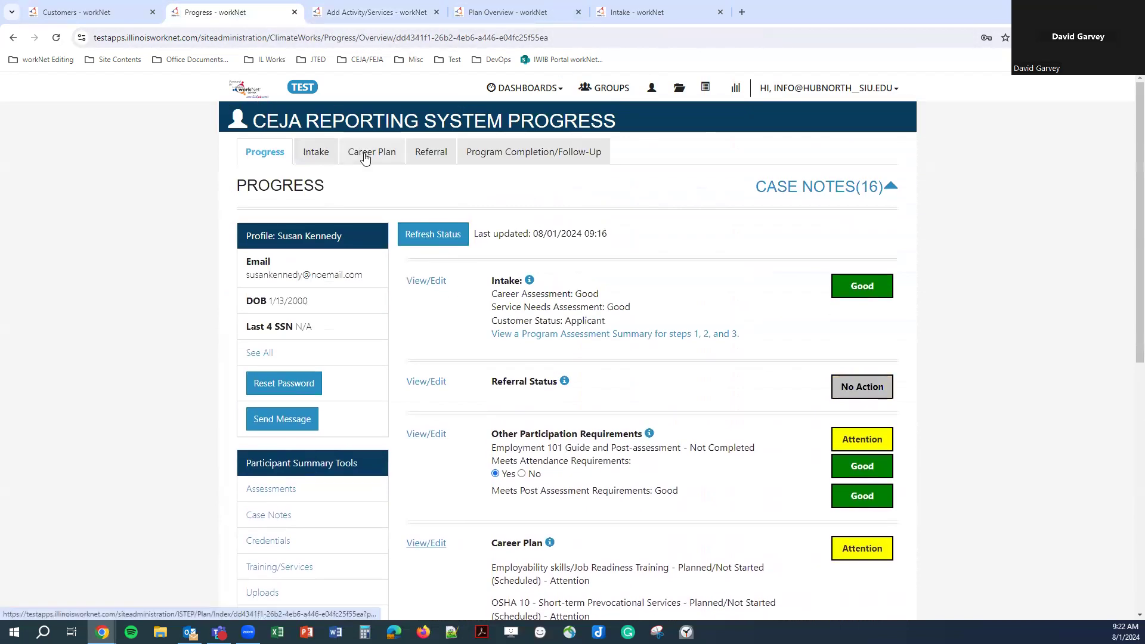
{"action": "left_click", "coordinate": [366, 157]}
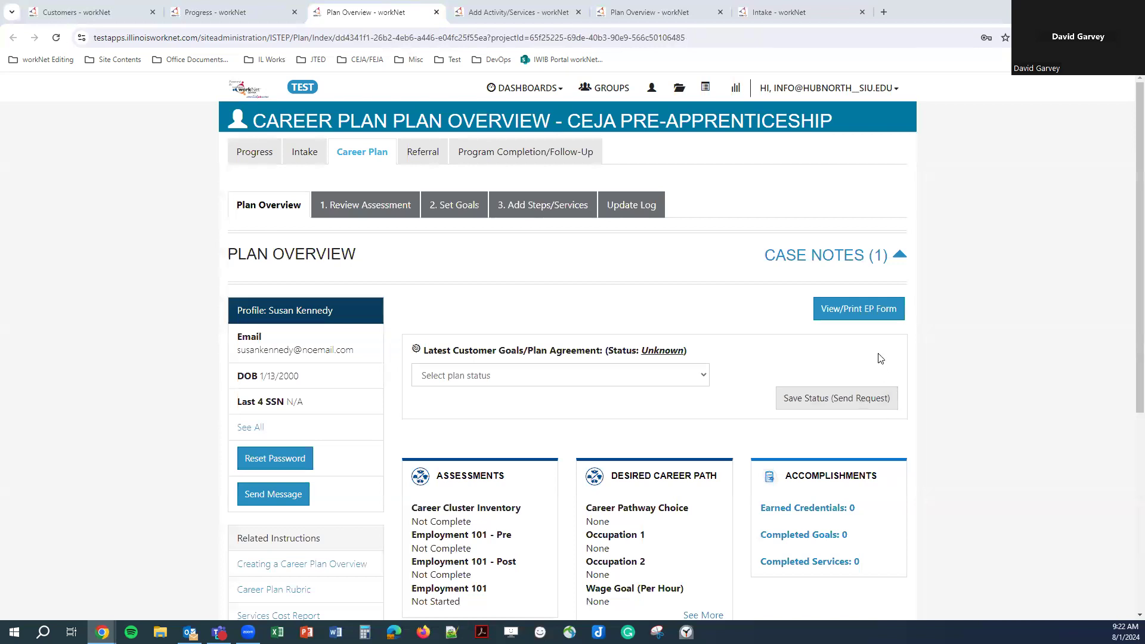
Review the Plan Overview sections and the available customer goals/plan agreement statuses without choosing one
{"action": "scroll", "coordinate": [880, 357], "scroll_direction": "down", "scroll_amount": 2}
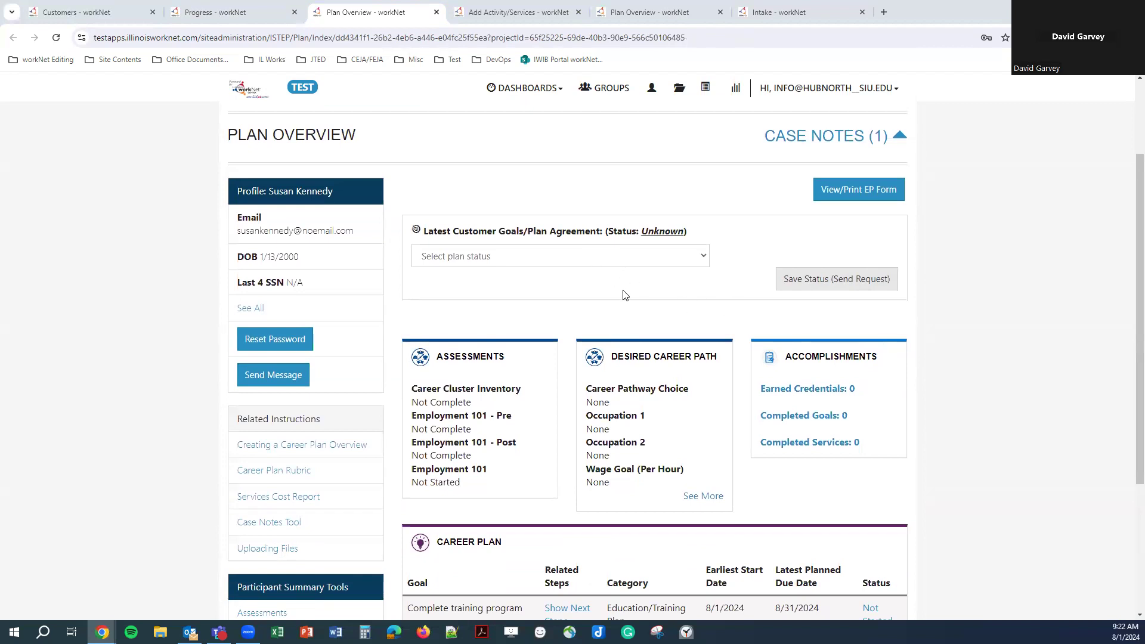
{"action": "scroll", "coordinate": [256, 334], "scroll_direction": "down", "scroll_amount": 4}
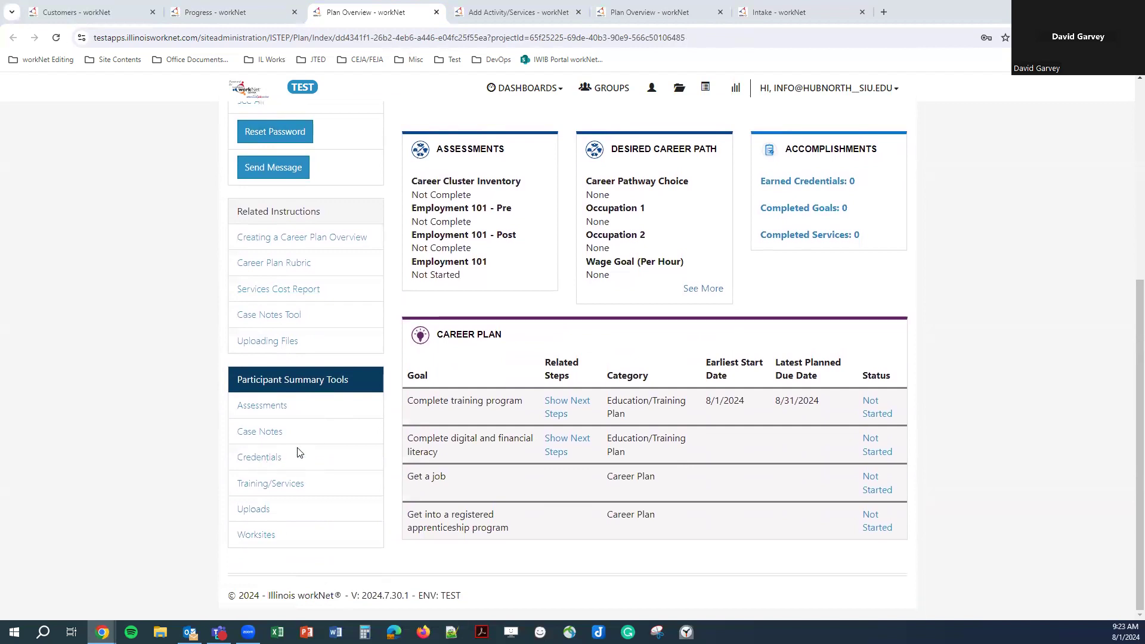
{"action": "scroll", "coordinate": [477, 346], "scroll_direction": "up", "scroll_amount": 3}
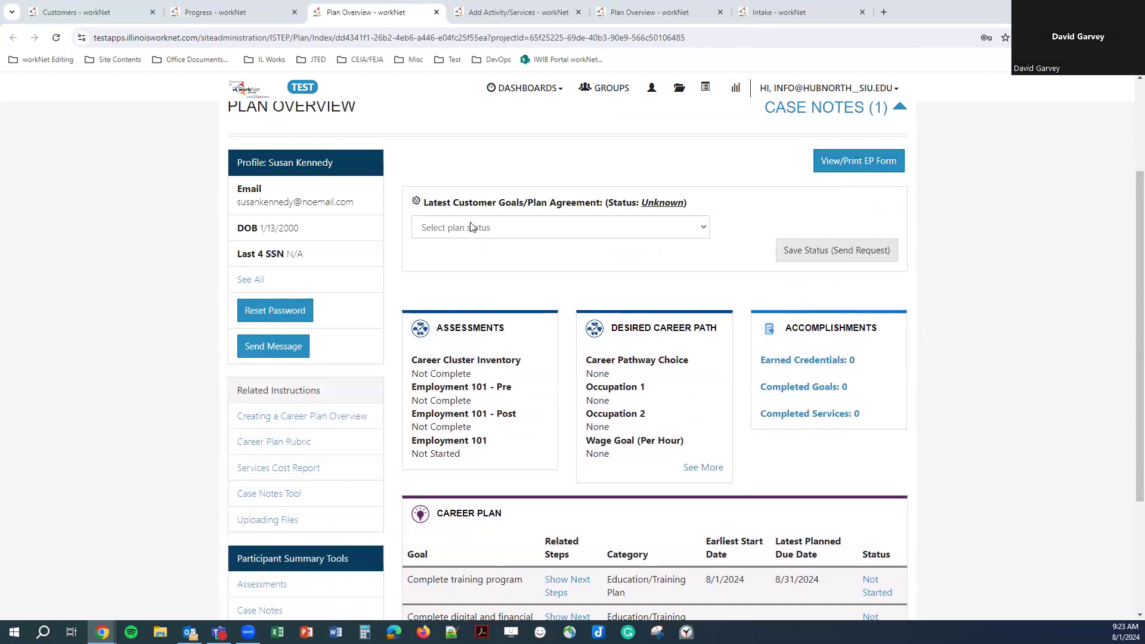
{"action": "left_click", "coordinate": [599, 230]}
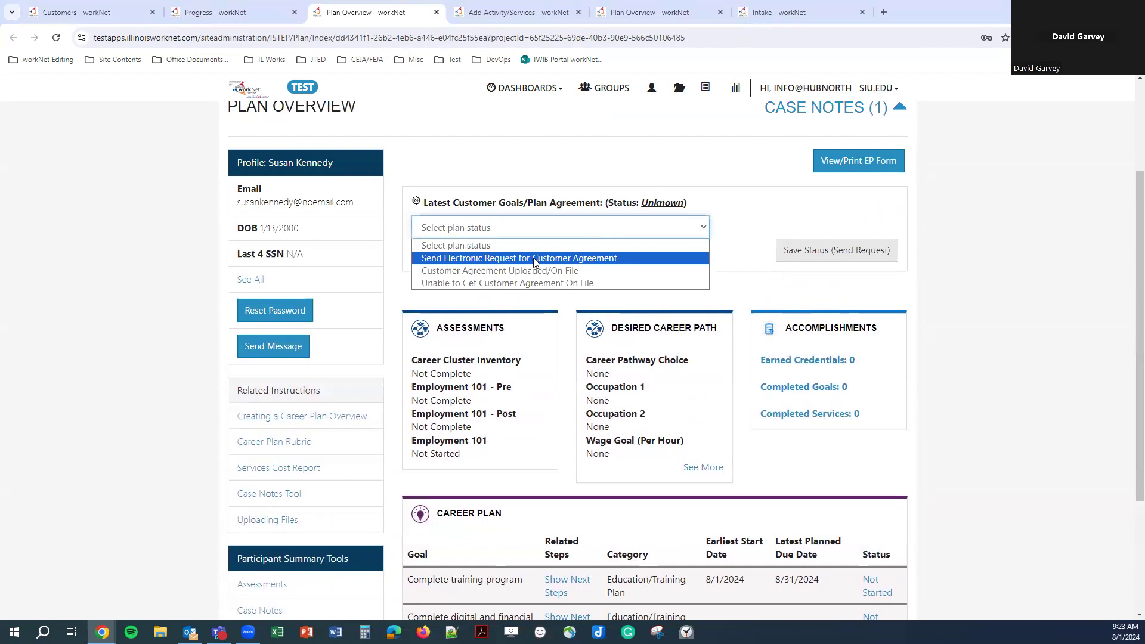
{"action": "left_click", "coordinate": [683, 222]}
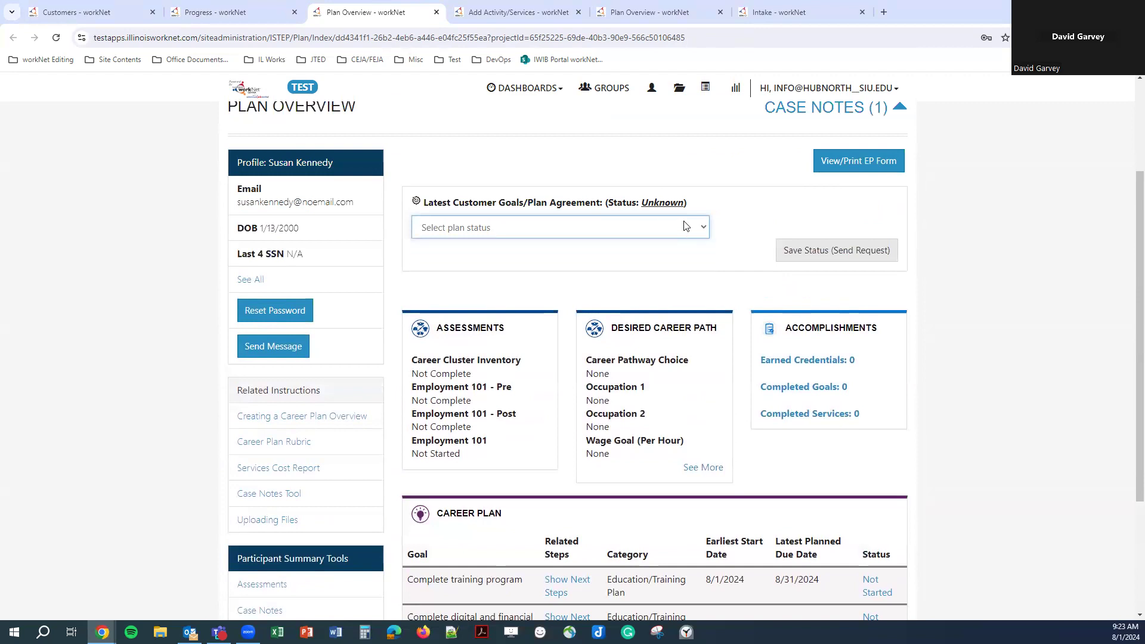
Show the next steps of the Complete training program goal, review its services down to tutoring, and hide them again
{"action": "scroll", "coordinate": [573, 298], "scroll_direction": "down", "scroll_amount": 3}
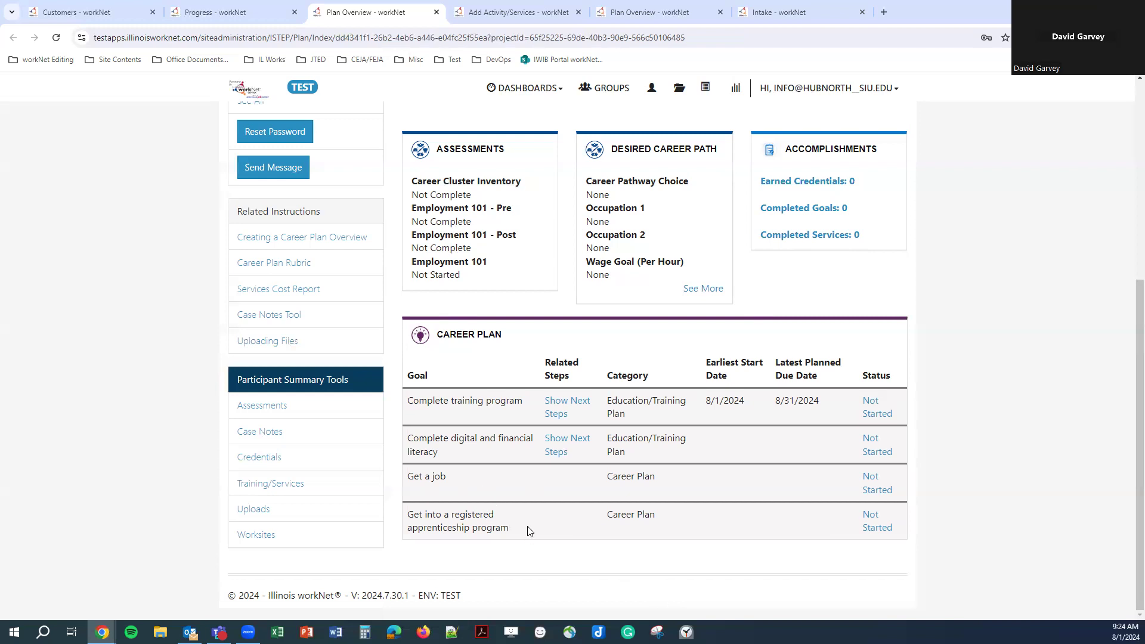
{"action": "left_click", "coordinate": [558, 411]}
{"action": "scroll", "coordinate": [558, 411], "scroll_direction": "down", "scroll_amount": 4}
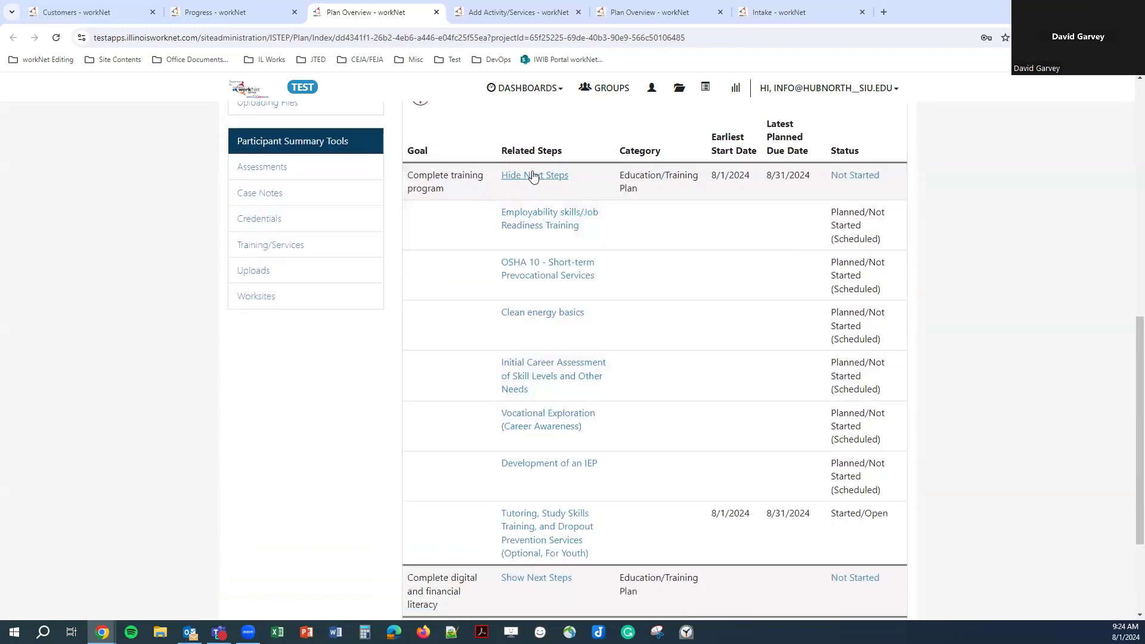
{"action": "left_click", "coordinate": [535, 179]}
{"action": "left_click", "coordinate": [542, 397]}
{"action": "scroll", "coordinate": [542, 396], "scroll_direction": "down", "scroll_amount": 2}
{"action": "scroll", "coordinate": [542, 395], "scroll_direction": "down", "scroll_amount": 2}
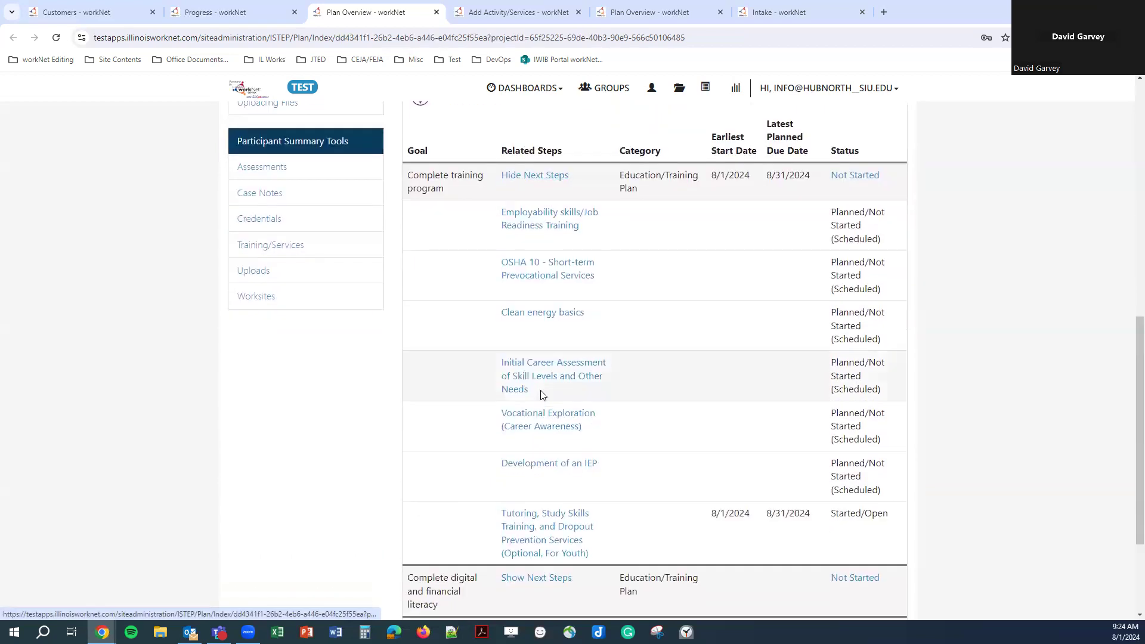
{"action": "scroll", "coordinate": [539, 385], "scroll_direction": "down", "scroll_amount": 1}
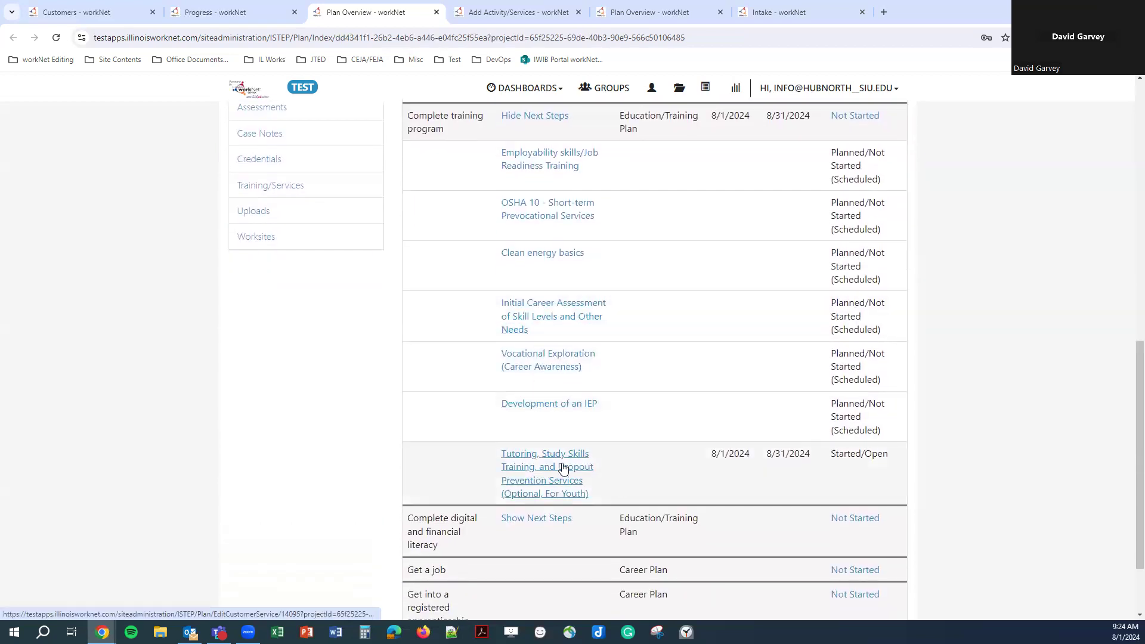
{"action": "scroll", "coordinate": [484, 217], "scroll_direction": "up", "scroll_amount": 2}
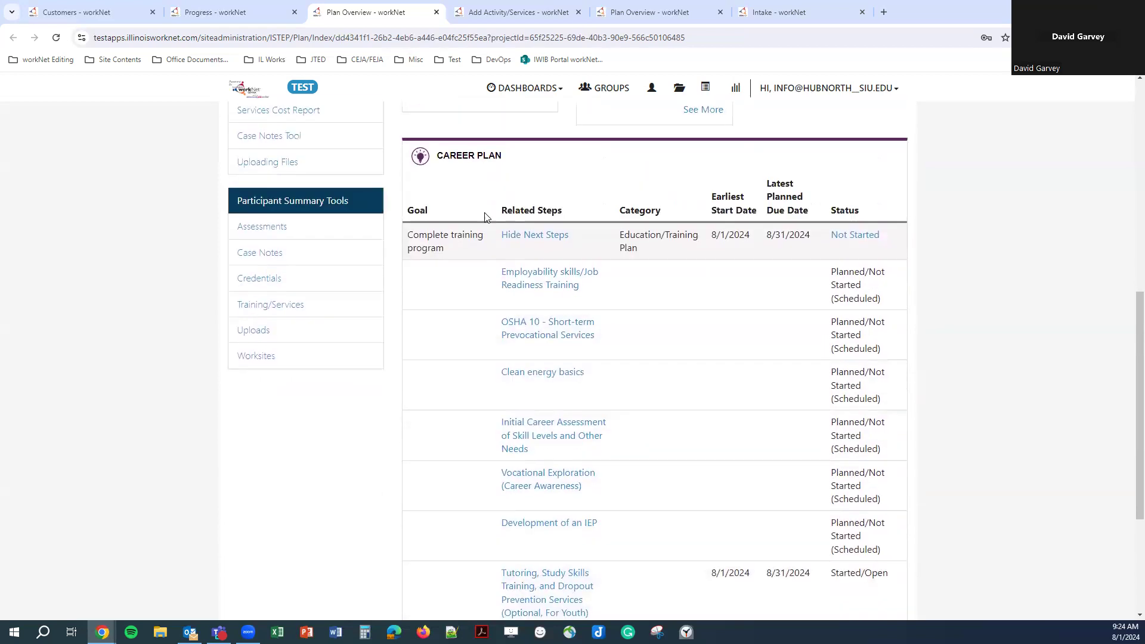
{"action": "scroll", "coordinate": [490, 184], "scroll_direction": "up", "scroll_amount": 2}
{"action": "left_click", "coordinate": [535, 352]}
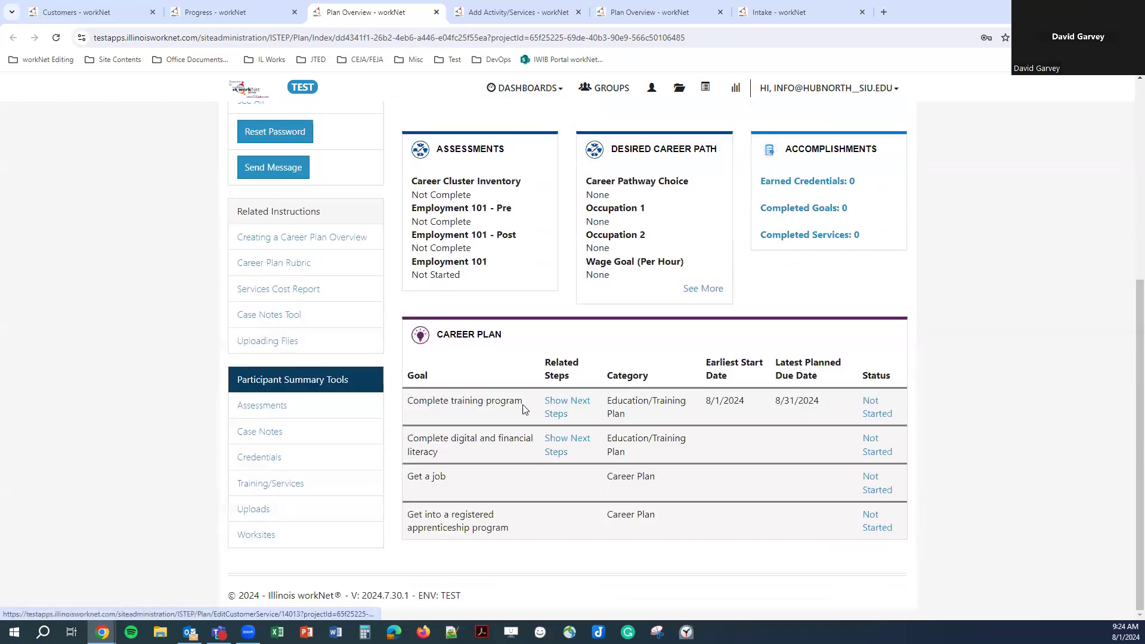
Open the Career Plan's Review Assessment page and look through its list of assessments down to More Assessments
{"action": "scroll", "coordinate": [426, 522], "scroll_direction": "up", "scroll_amount": 4}
{"action": "scroll", "coordinate": [427, 523], "scroll_direction": "up", "scroll_amount": 1}
{"action": "left_click", "coordinate": [360, 205]}
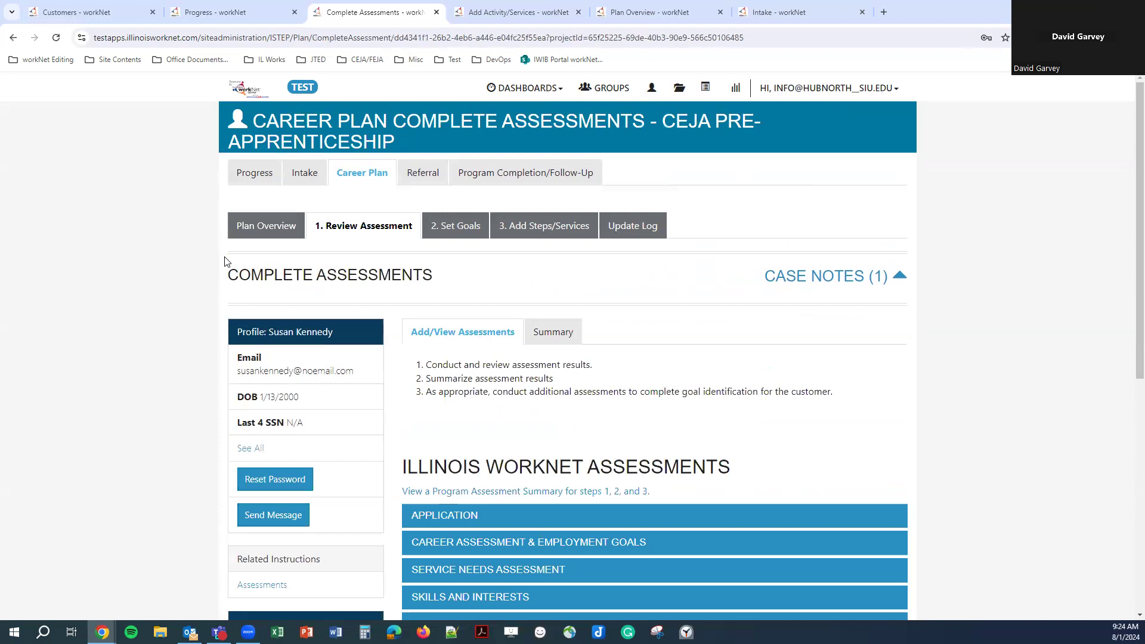
{"action": "scroll", "coordinate": [179, 268], "scroll_direction": "down", "scroll_amount": 3}
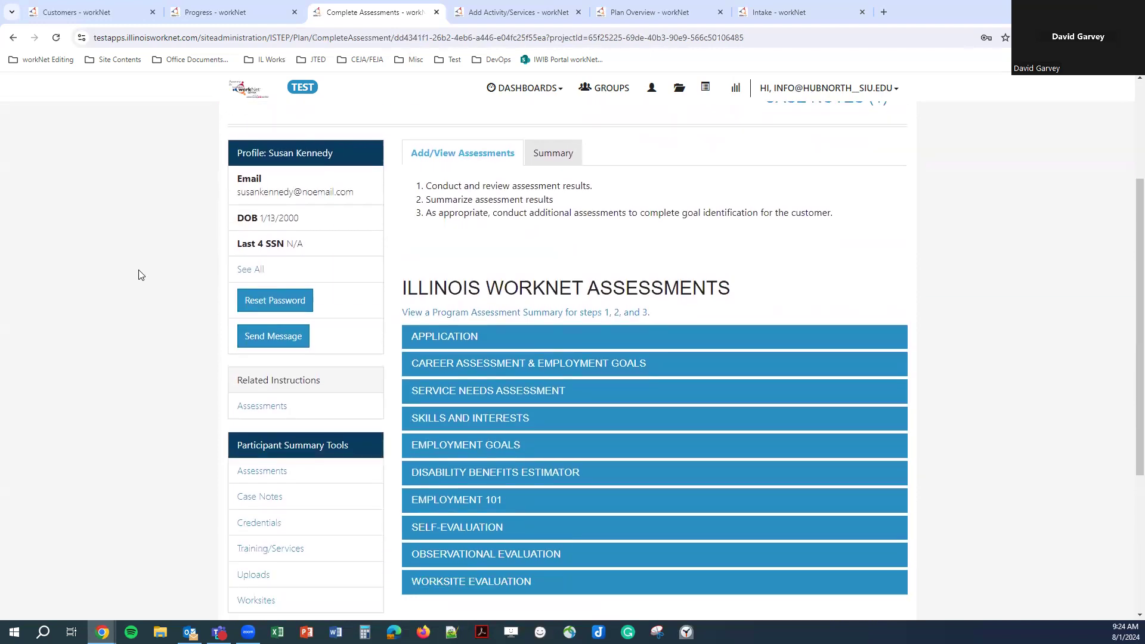
{"action": "scroll", "coordinate": [138, 275], "scroll_direction": "down", "scroll_amount": 4}
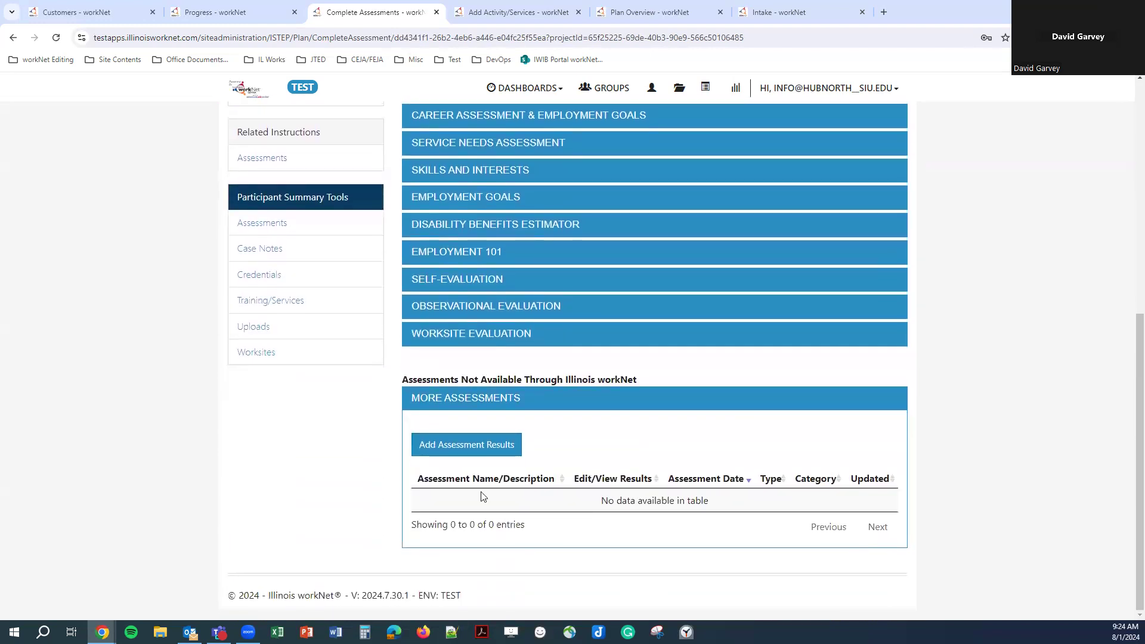
Look inside the Worksite Evaluation, Observational Evaluation, Self-Evaluation, Employment 101, Disability Benefits Estimator and Employment Goals assessment sections
{"action": "scroll", "coordinate": [507, 477], "scroll_direction": "up", "scroll_amount": 2}
{"action": "left_click", "coordinate": [477, 455]}
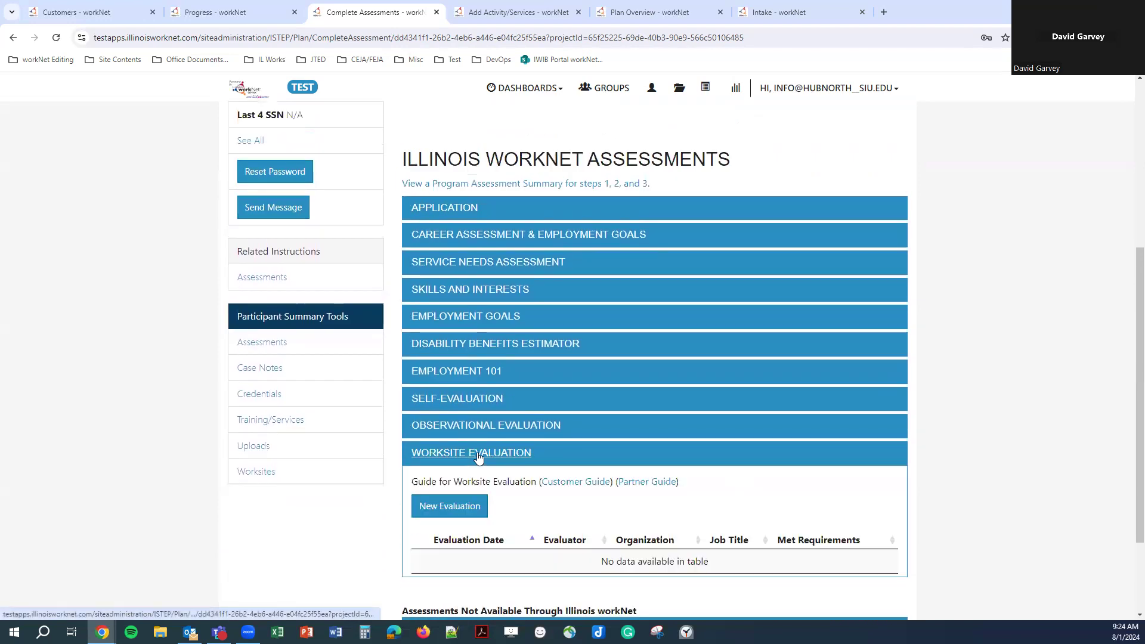
{"action": "scroll", "coordinate": [476, 417], "scroll_direction": "down", "scroll_amount": 1}
{"action": "left_click", "coordinate": [471, 359]}
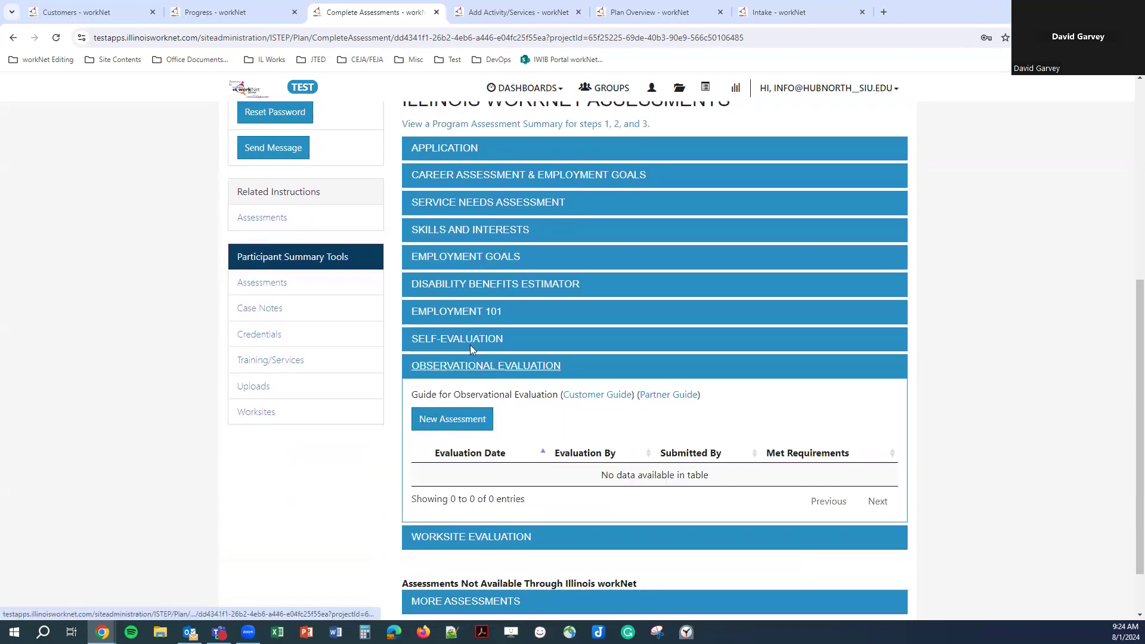
{"action": "left_click", "coordinate": [470, 342]}
{"action": "left_click", "coordinate": [471, 315]}
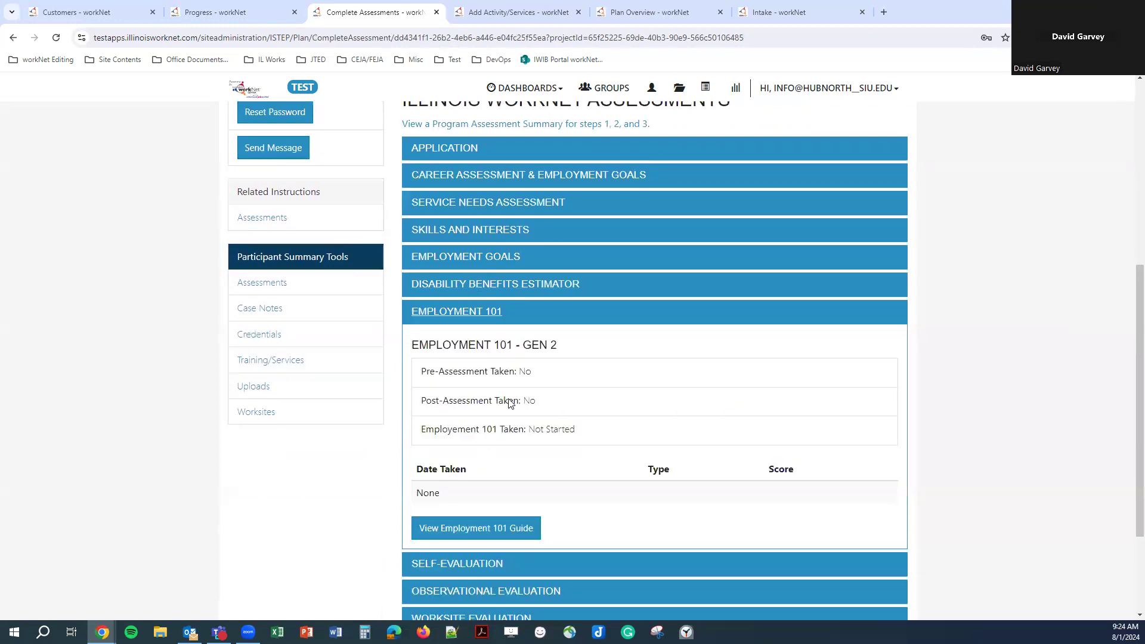
{"action": "left_click", "coordinate": [489, 284]}
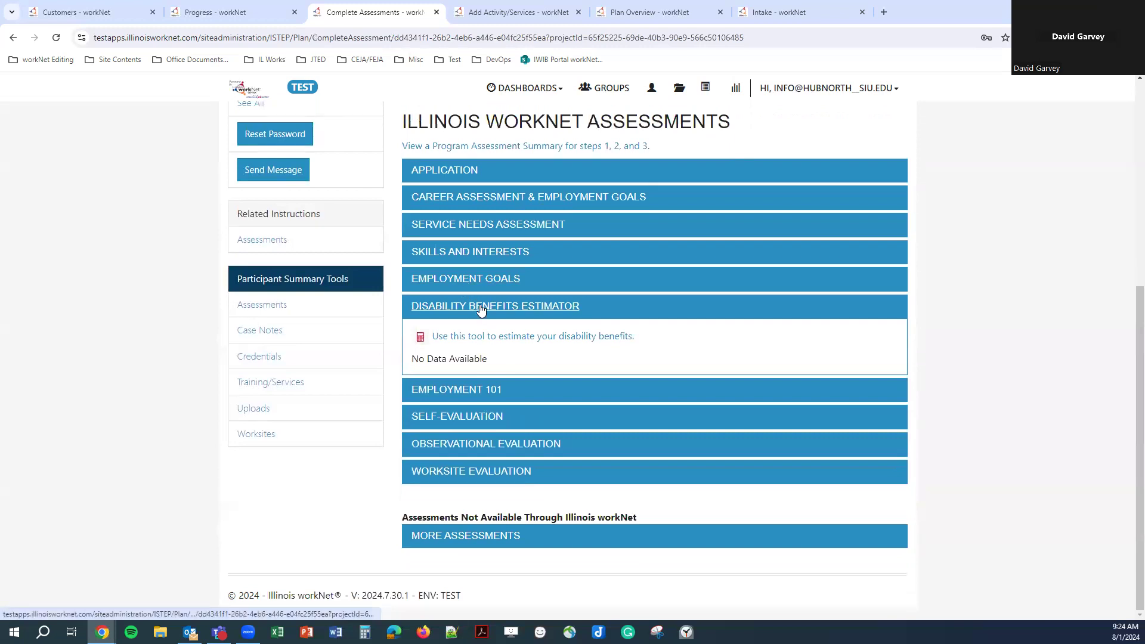
{"action": "left_click", "coordinate": [461, 285]}
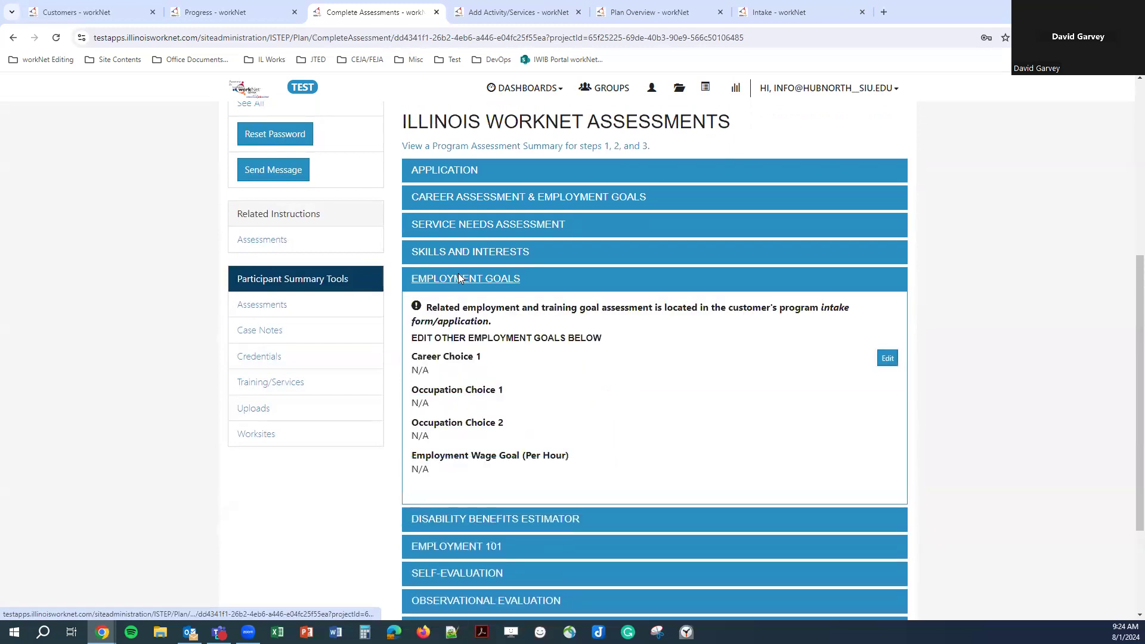
Look inside the Skills and Interests, Service Needs Assessment, Career Assessment & Employment Goals and Application sections, leaving each one collapsed
{"action": "left_click", "coordinate": [476, 253]}
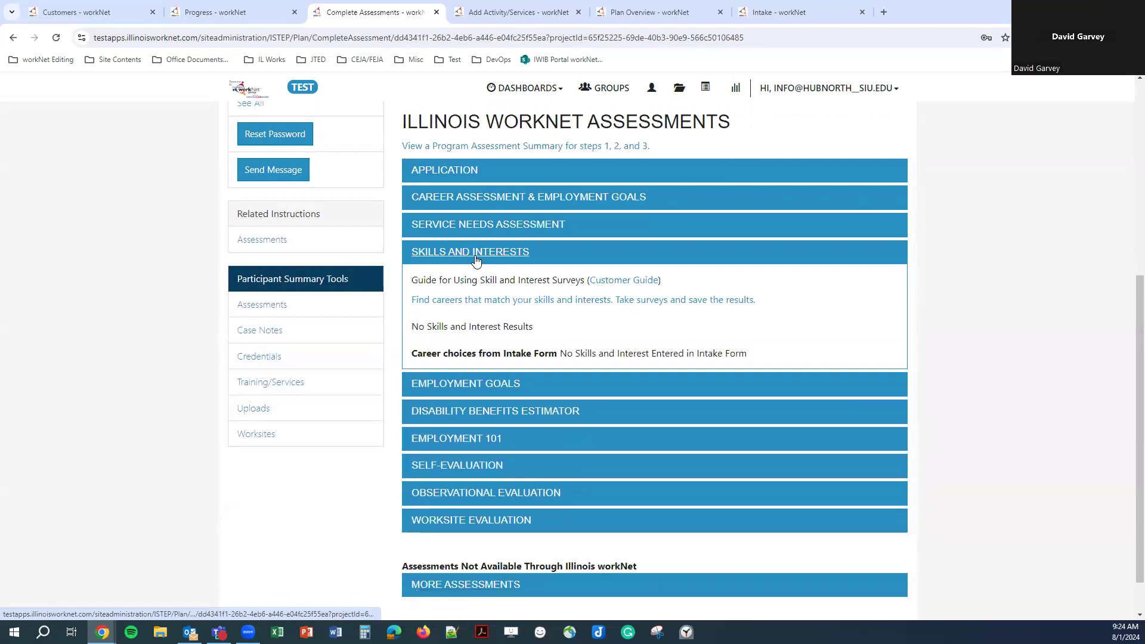
{"action": "left_click", "coordinate": [475, 255]}
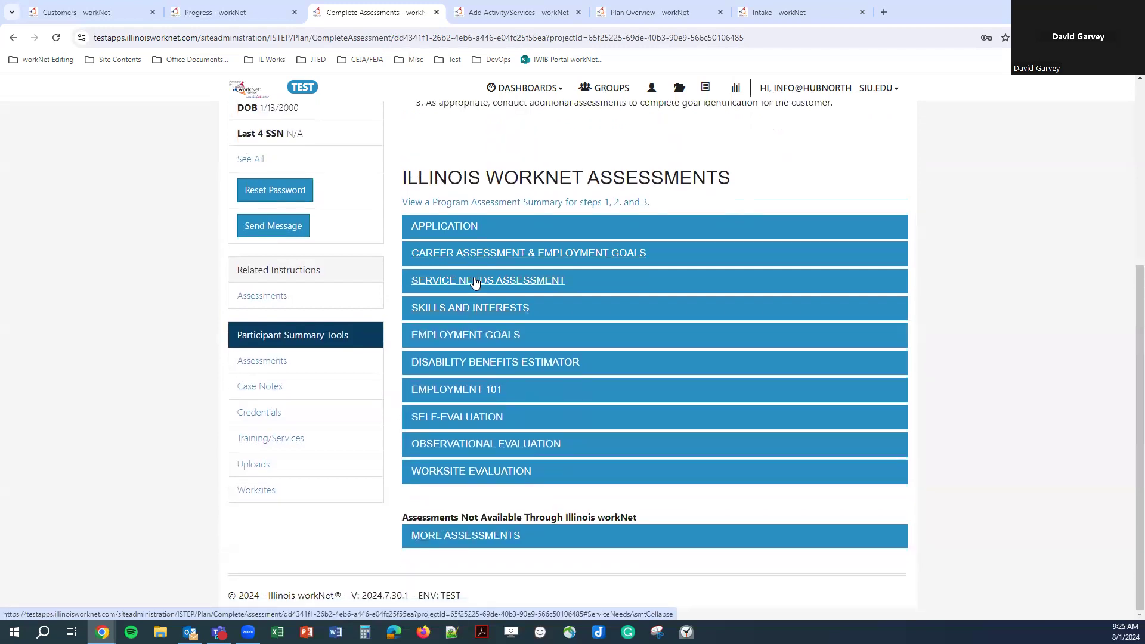
{"action": "left_click", "coordinate": [474, 282]}
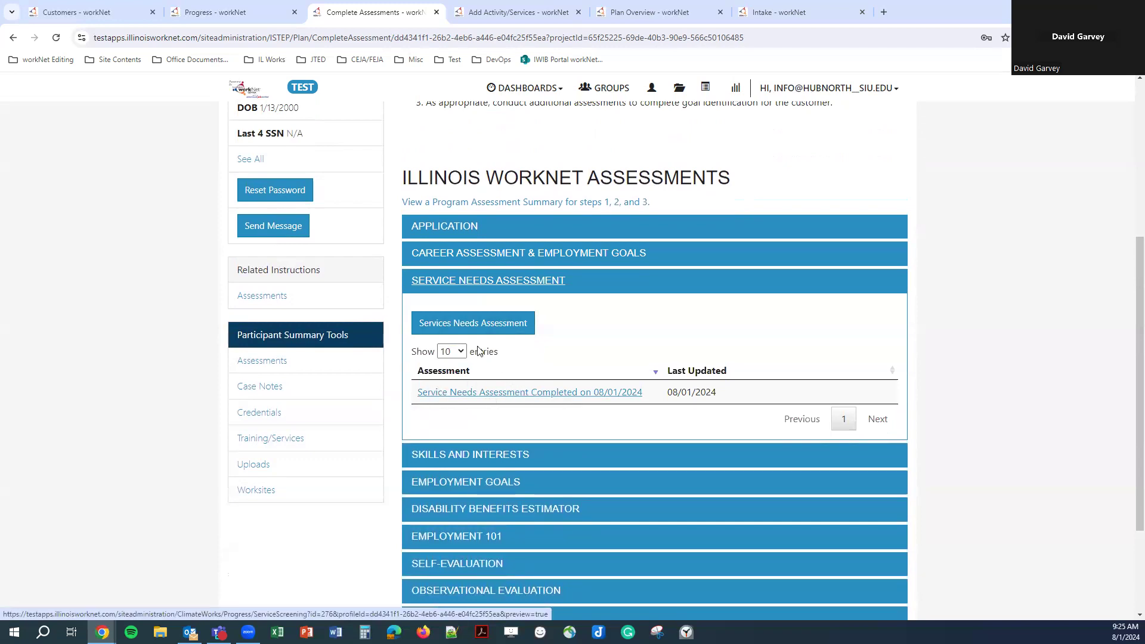
{"action": "left_click", "coordinate": [455, 288]}
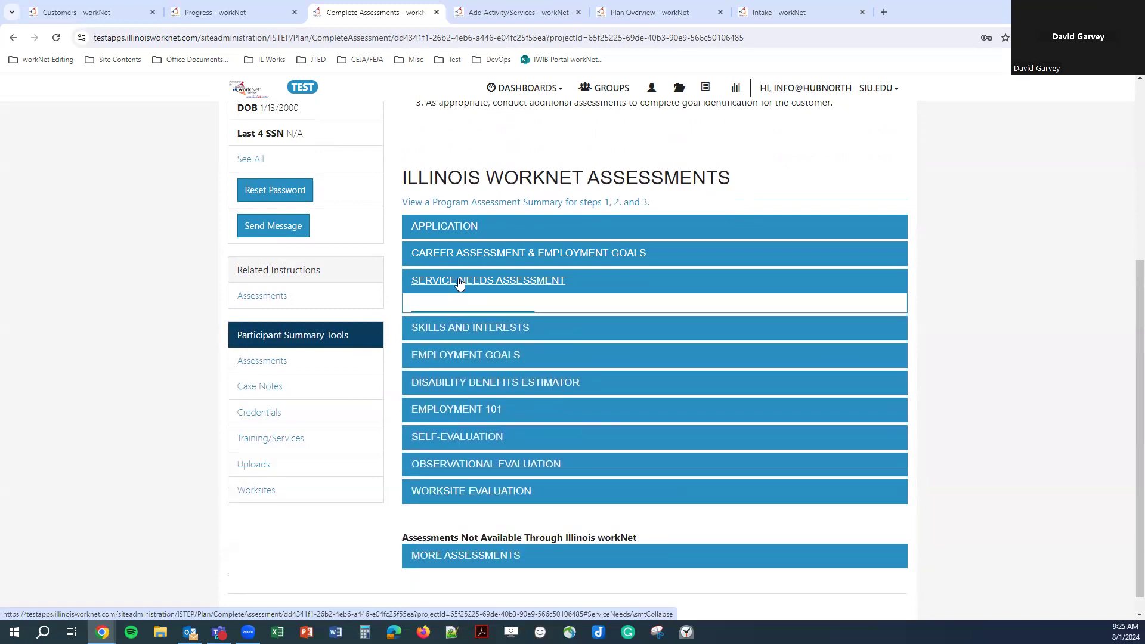
{"action": "left_click", "coordinate": [469, 252]}
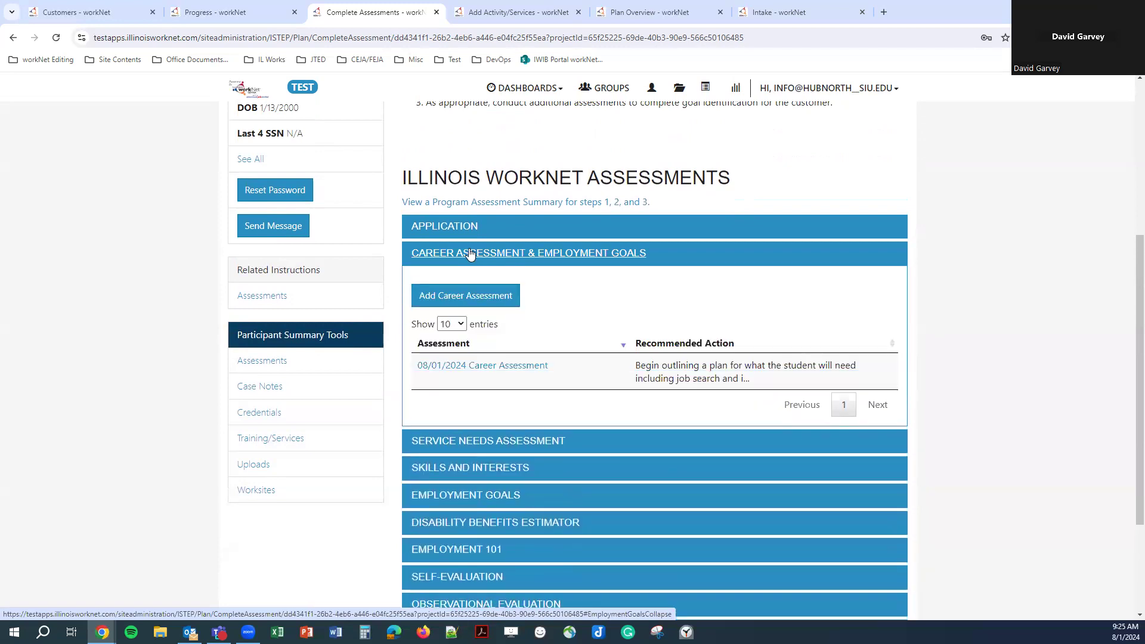
{"action": "left_click", "coordinate": [474, 233]}
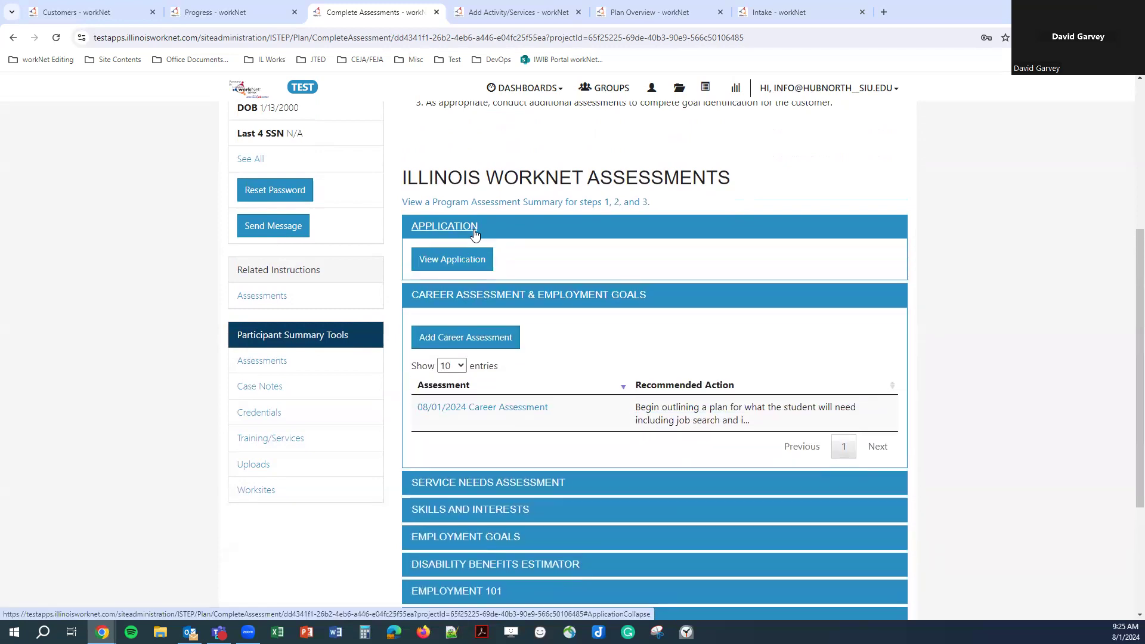
{"action": "left_click", "coordinate": [474, 233]}
{"action": "left_click", "coordinate": [456, 254]}
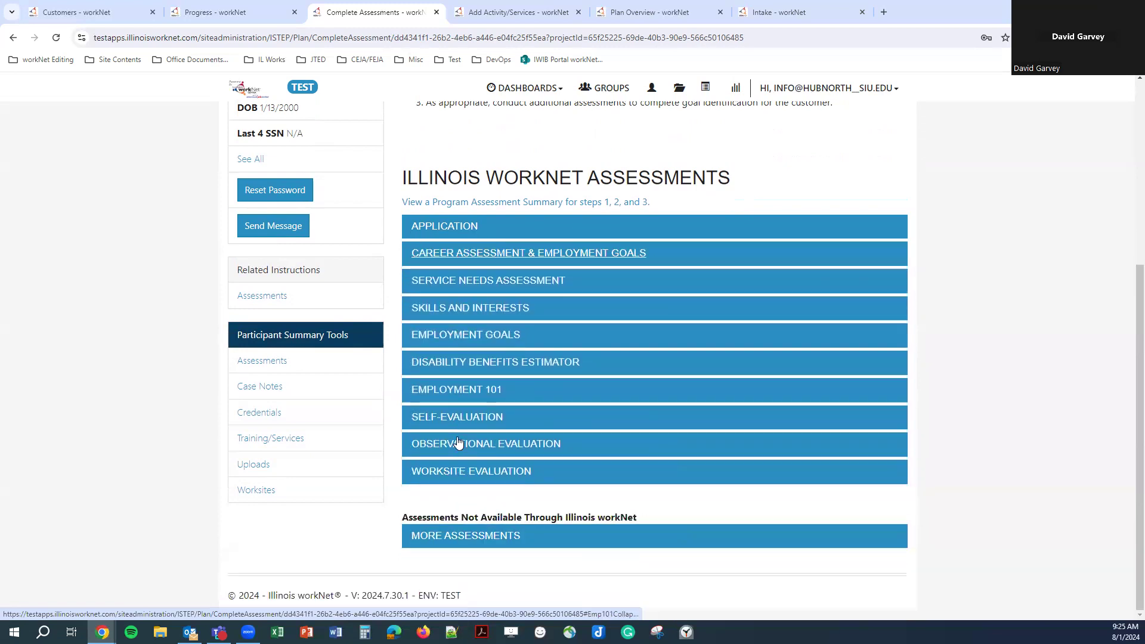
Open the Career Plan's Set Goals page and review the list of goal statements
{"action": "scroll", "coordinate": [474, 325], "scroll_direction": "up", "scroll_amount": 5}
{"action": "left_click", "coordinate": [453, 234]}
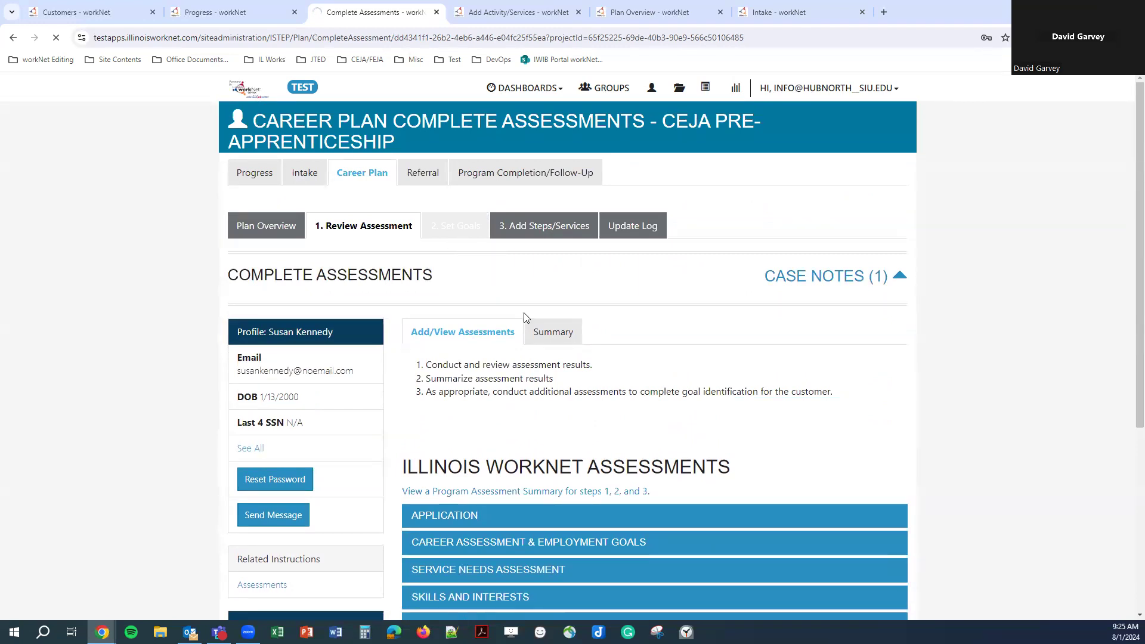
{"action": "scroll", "coordinate": [654, 360], "scroll_direction": "down", "scroll_amount": 2}
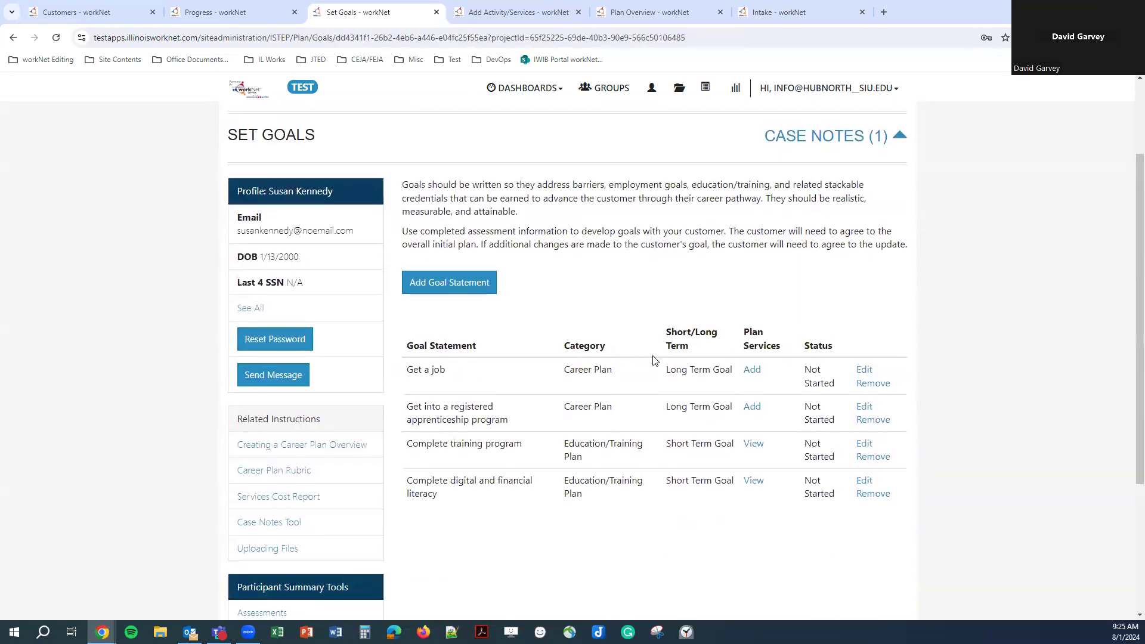
{"action": "scroll", "coordinate": [653, 359], "scroll_direction": "down", "scroll_amount": 1}
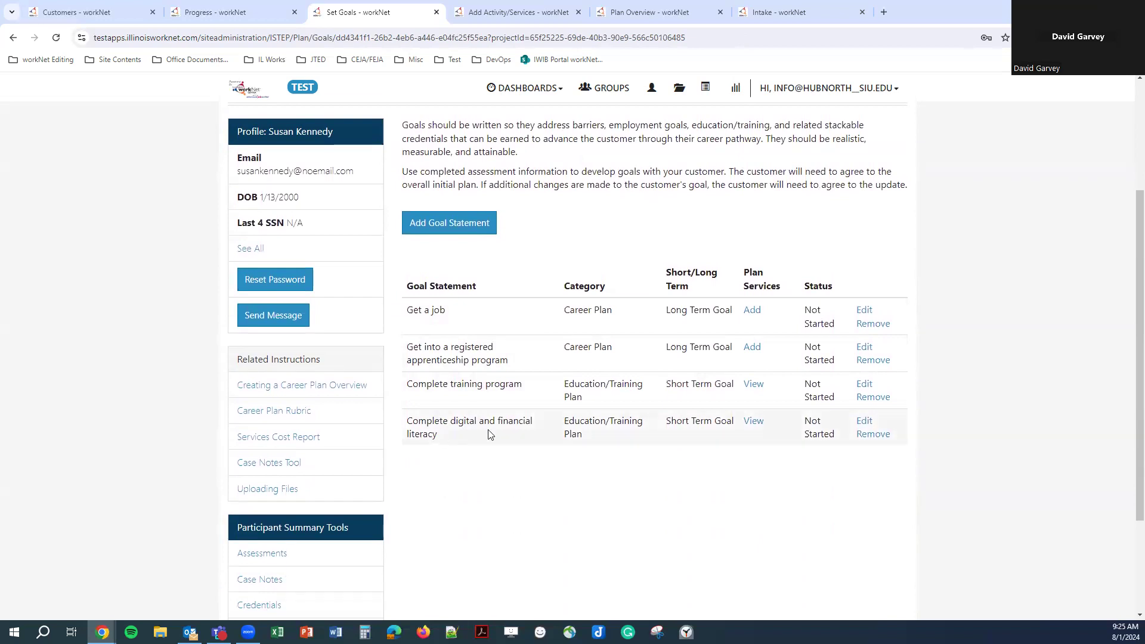
Switch to the open Add Activity/Services page and collapse the service lists of all four goals under Step 3
{"action": "key", "text": "ctrl+Tab"}
{"action": "scroll", "coordinate": [476, 321], "scroll_direction": "down", "scroll_amount": 3}
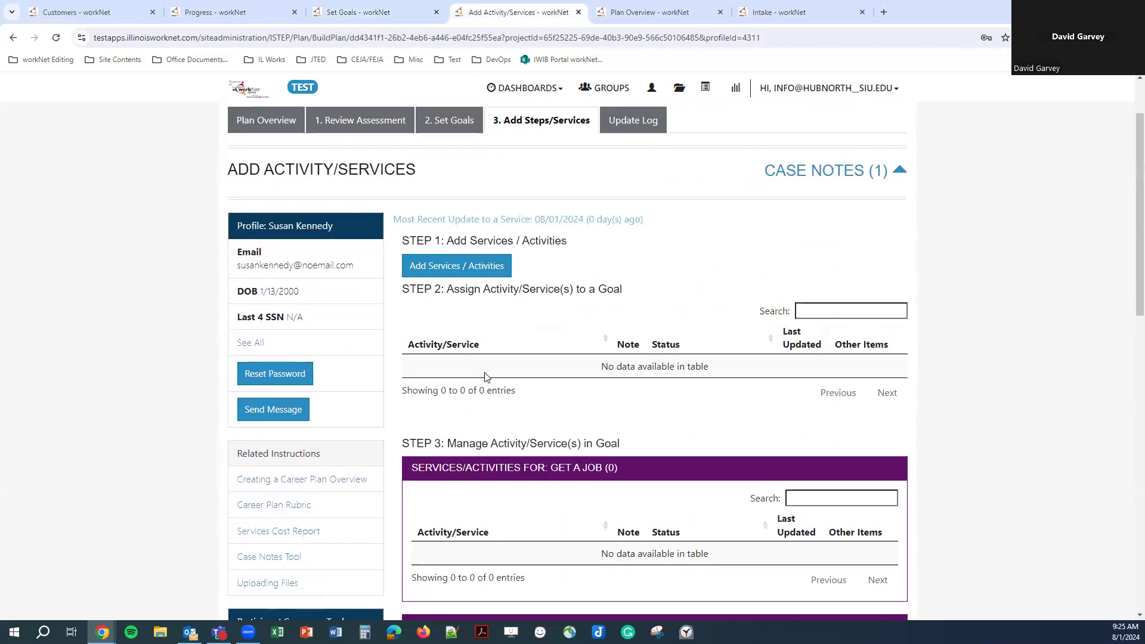
{"action": "left_click", "coordinate": [475, 321]}
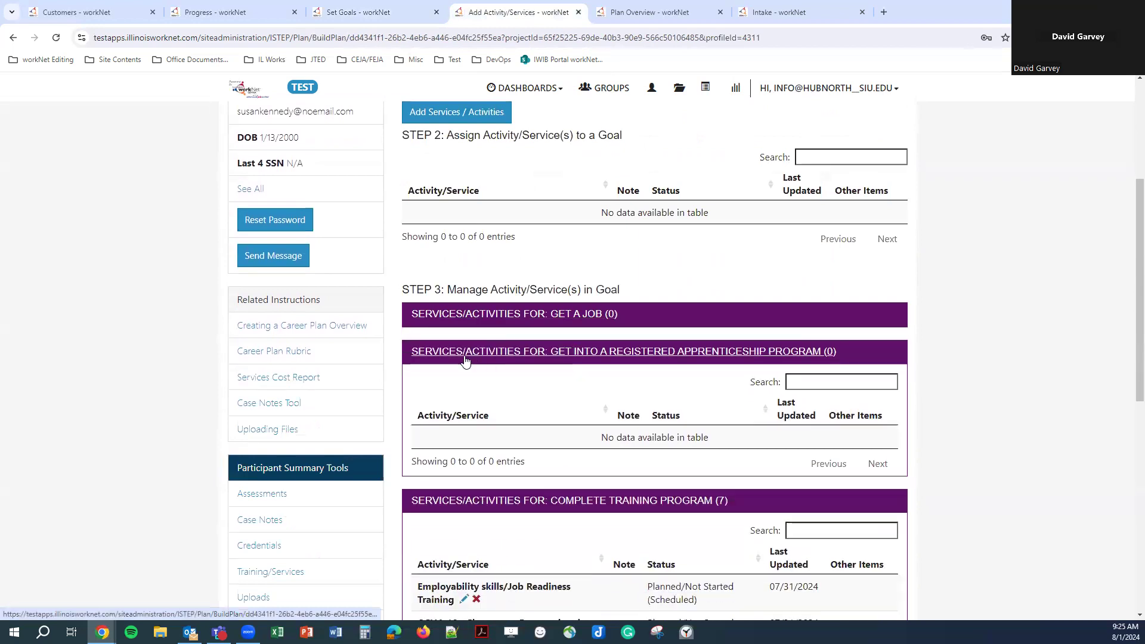
{"action": "left_click", "coordinate": [474, 353]}
{"action": "left_click", "coordinate": [459, 393]}
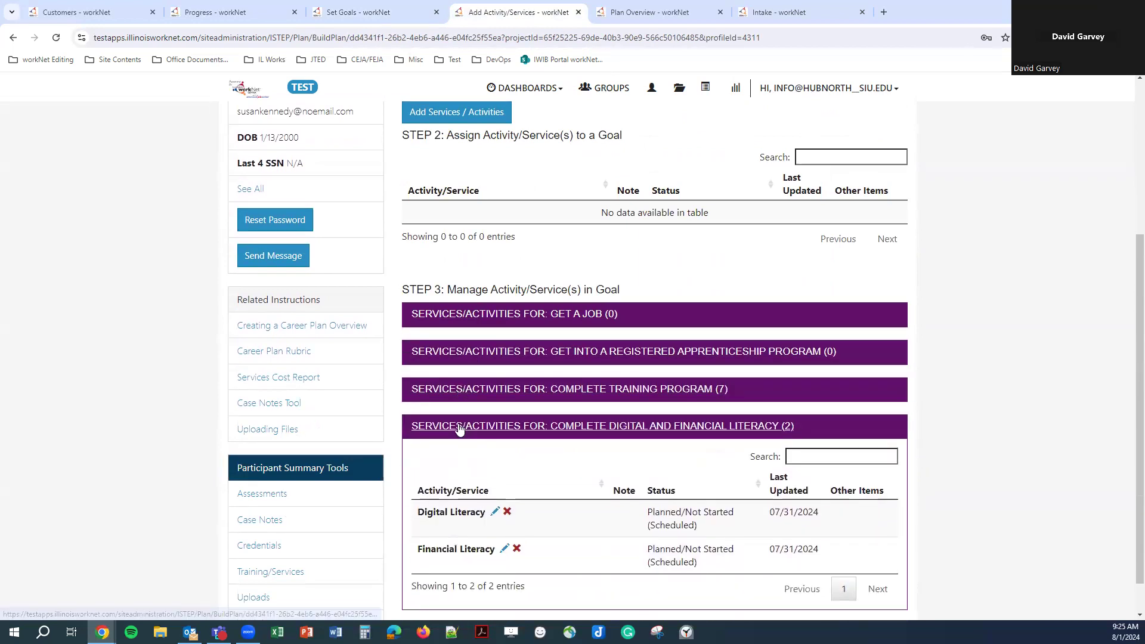
{"action": "left_click", "coordinate": [453, 425]}
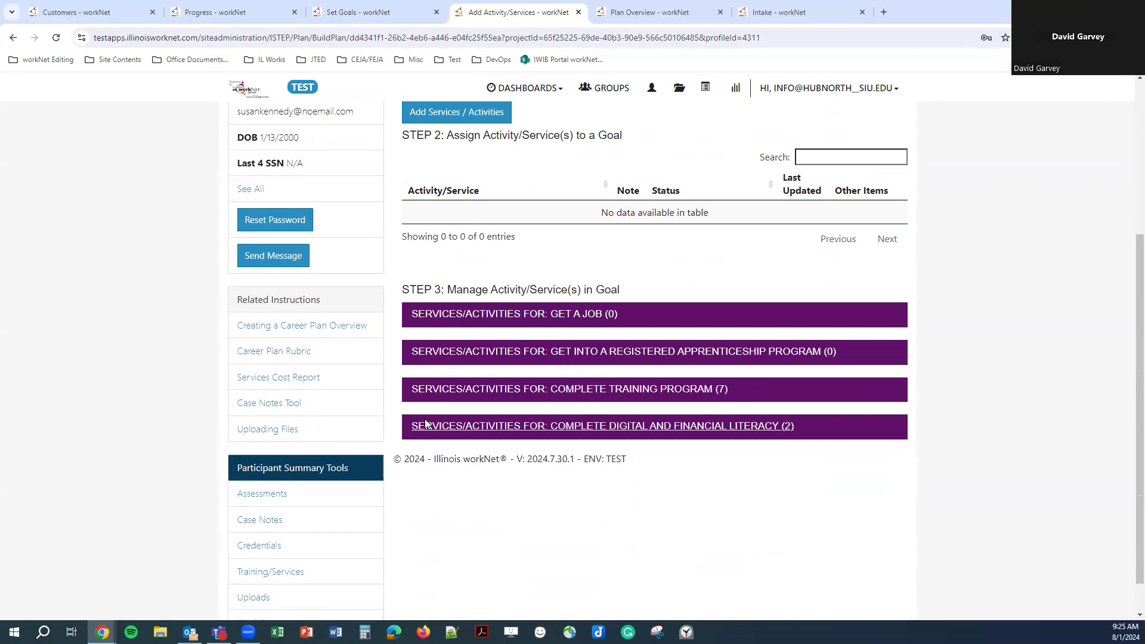
Back on Set Goals, open the "Get a job" goal for editing, look through its category, term and status options, and close it without saving
{"action": "left_click", "coordinate": [359, 12]}
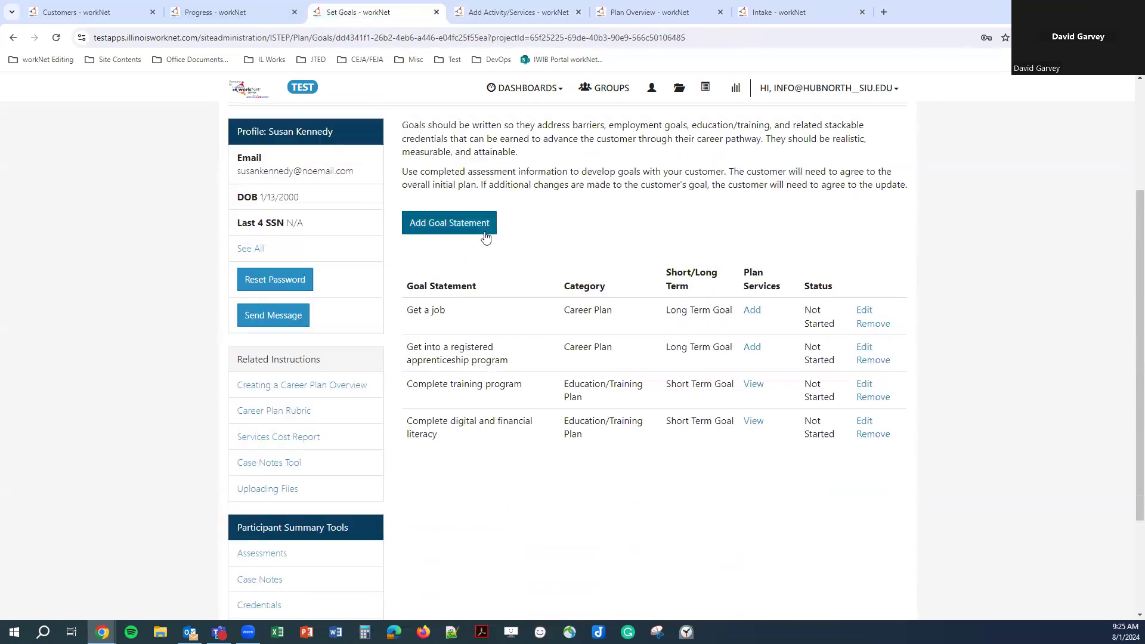
{"action": "left_click", "coordinate": [864, 311]}
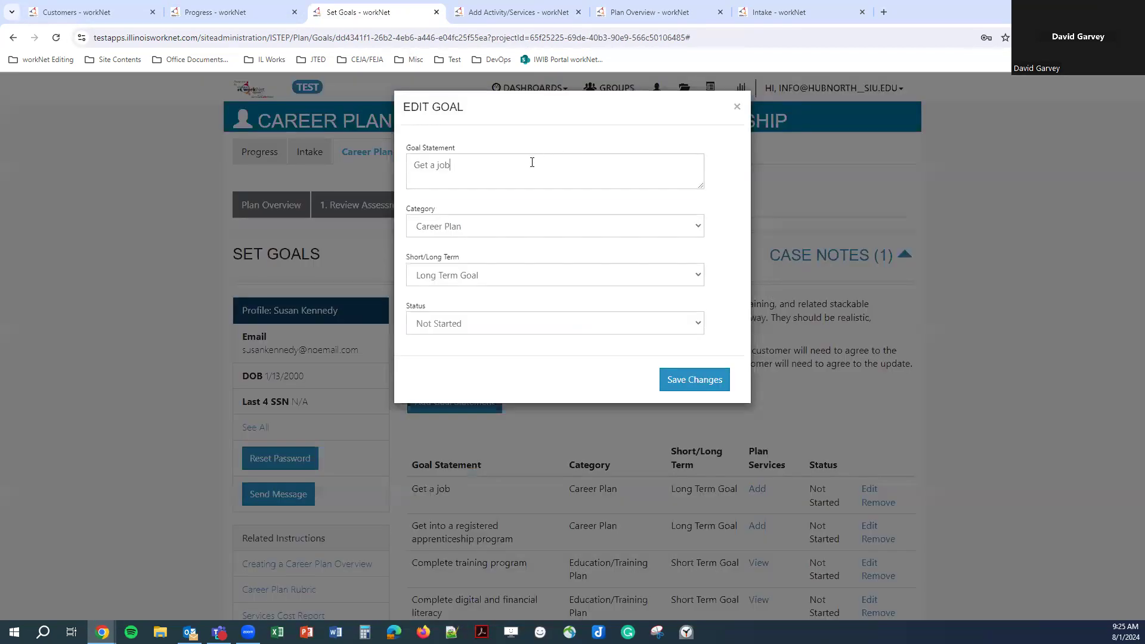
{"action": "left_click", "coordinate": [439, 229]}
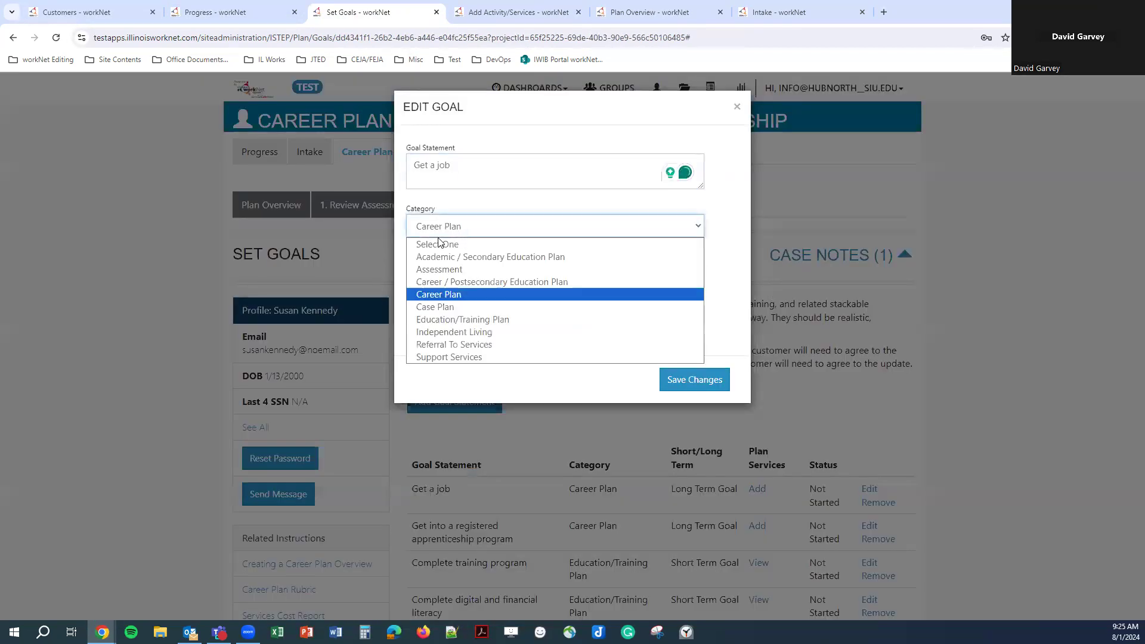
{"action": "left_click", "coordinate": [446, 233]}
{"action": "left_click", "coordinate": [471, 273]}
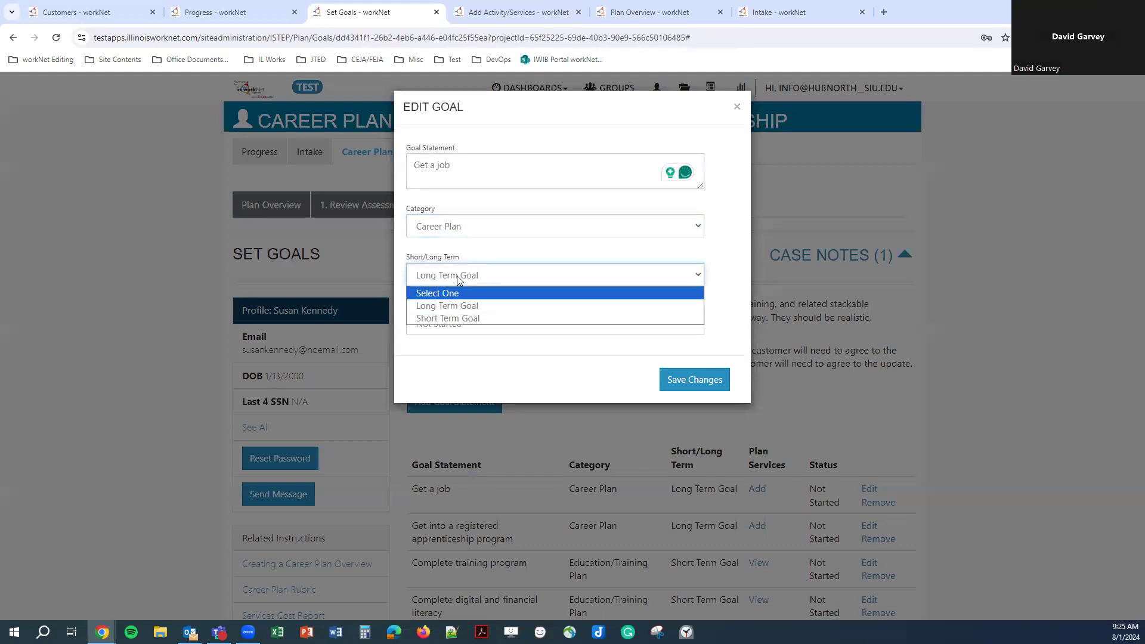
{"action": "left_click", "coordinate": [459, 278]}
{"action": "left_click", "coordinate": [498, 322]}
{"action": "left_click", "coordinate": [498, 322]}
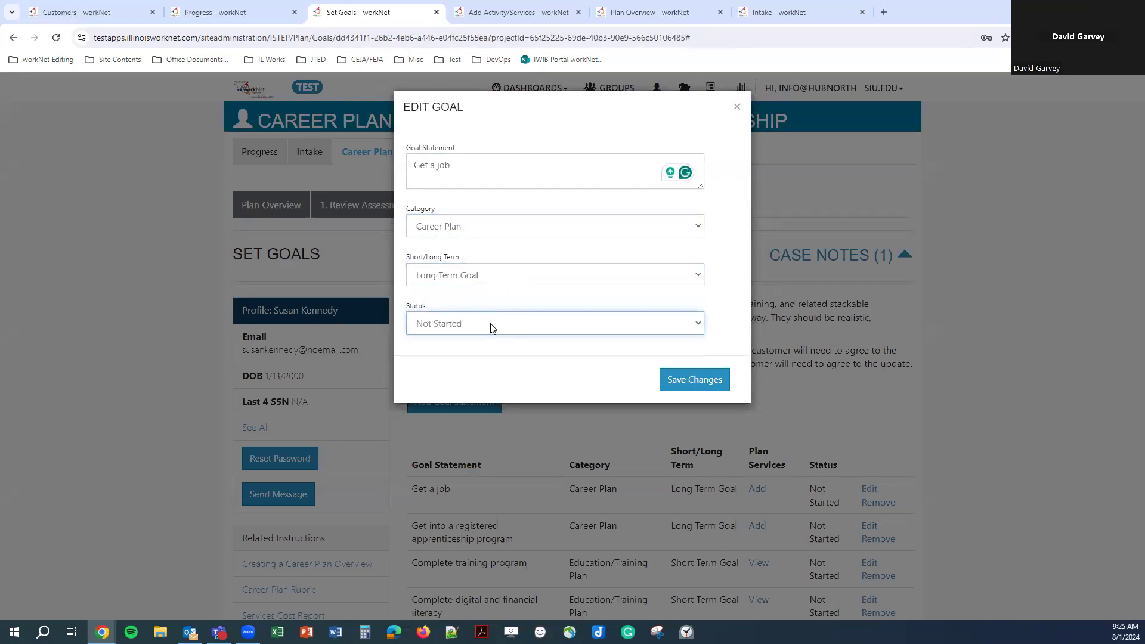
{"action": "left_click", "coordinate": [735, 109]}
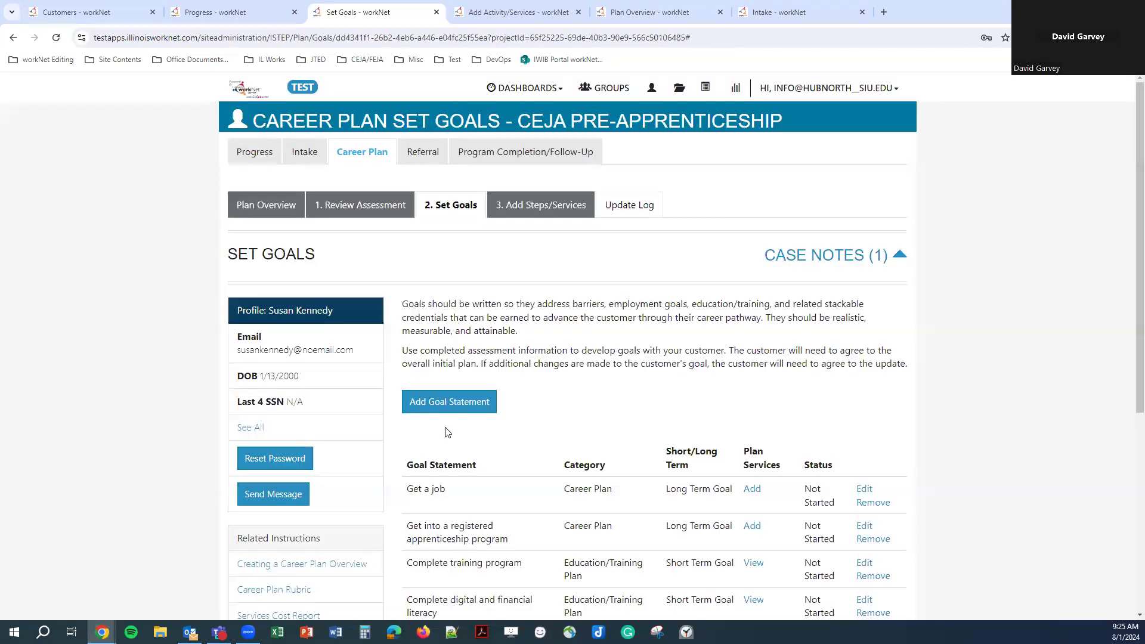
Open the form for adding a goal statement, go over its statement, term and status fields, and close it without saving
{"action": "scroll", "coordinate": [447, 428], "scroll_direction": "down", "scroll_amount": 3}
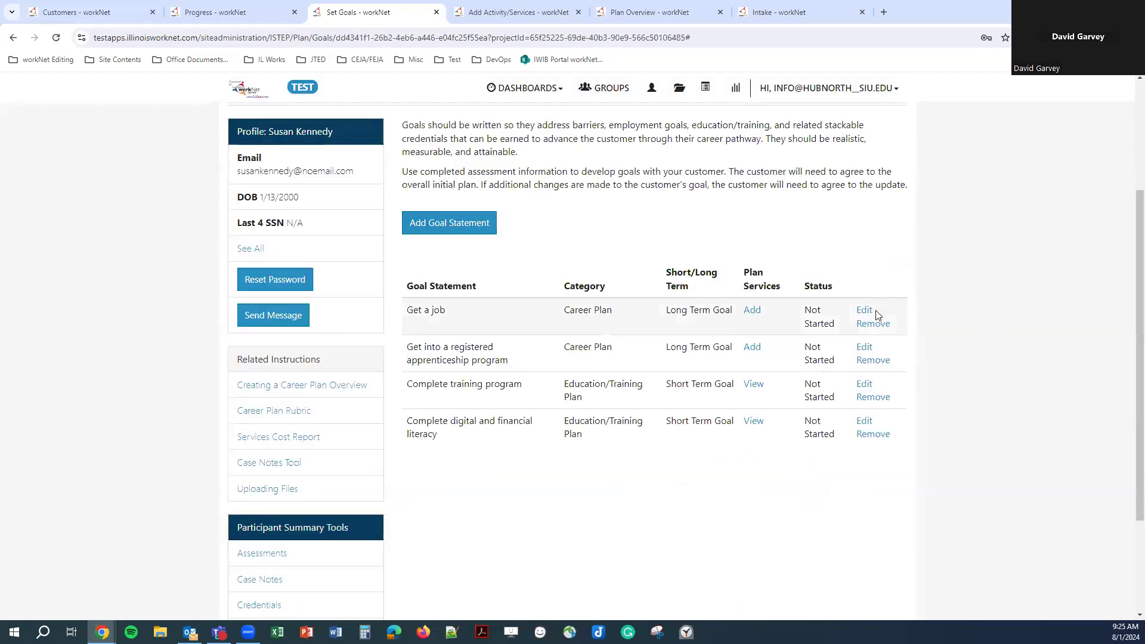
{"action": "left_click", "coordinate": [456, 217]}
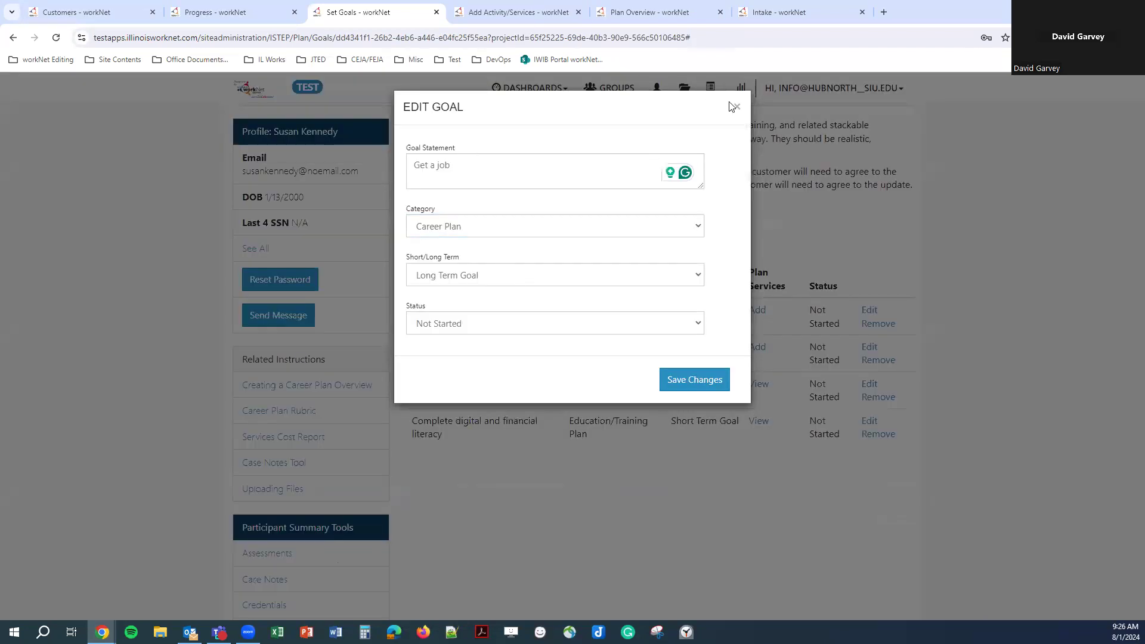
{"action": "triple_click", "coordinate": [545, 171]}
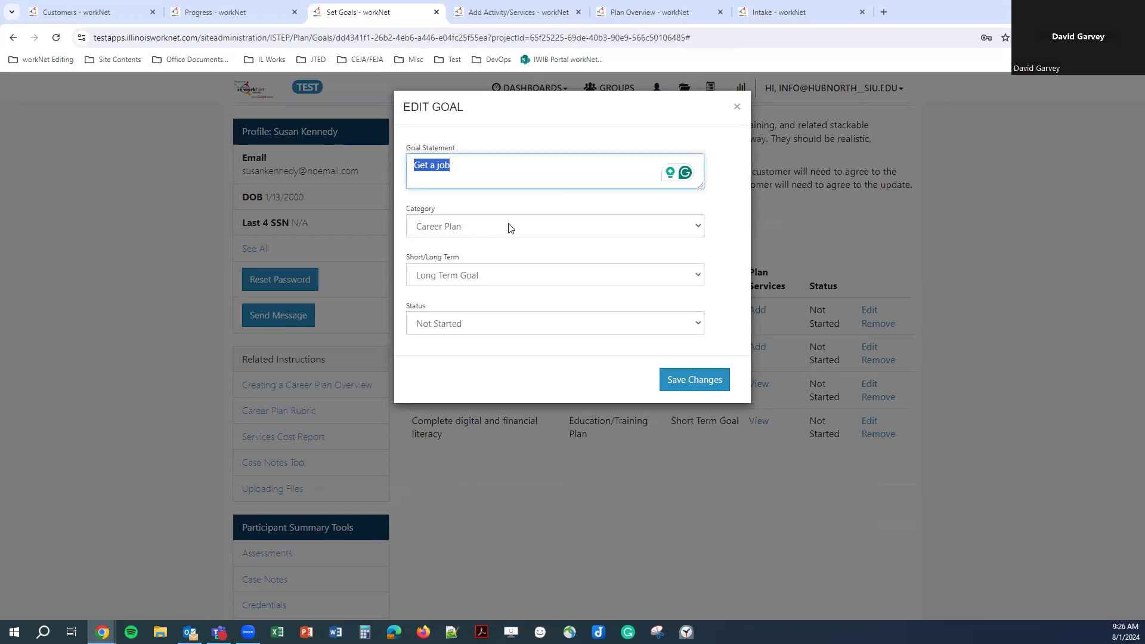
{"action": "left_click", "coordinate": [443, 282]}
{"action": "left_click", "coordinate": [446, 293]}
{"action": "left_click", "coordinate": [437, 327]}
{"action": "left_click", "coordinate": [437, 326]}
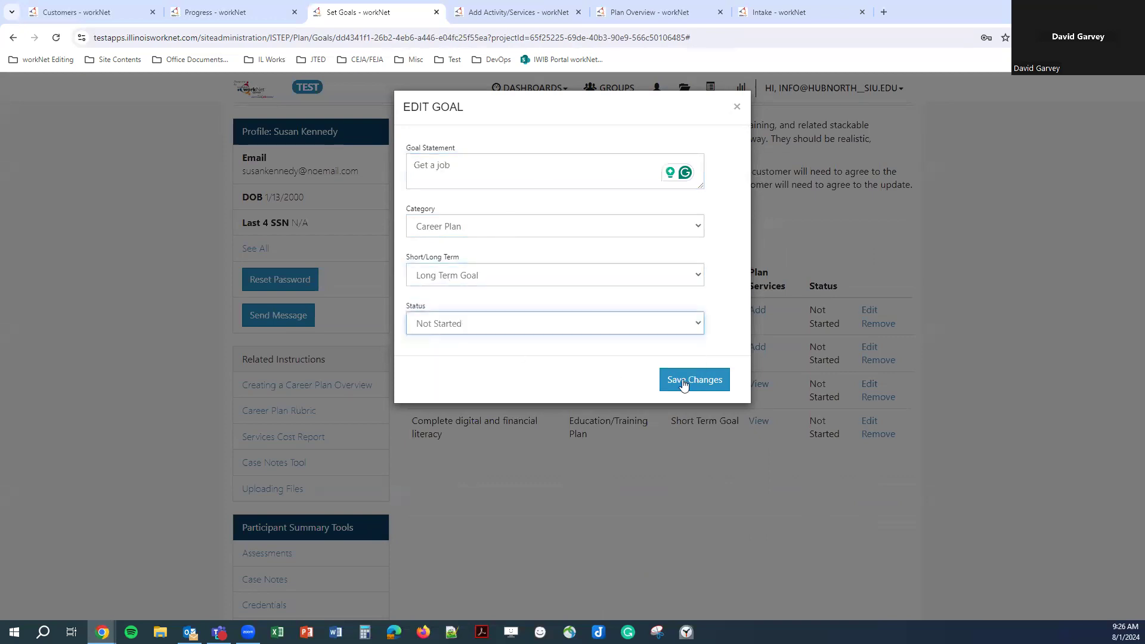
{"action": "left_click", "coordinate": [737, 108]}
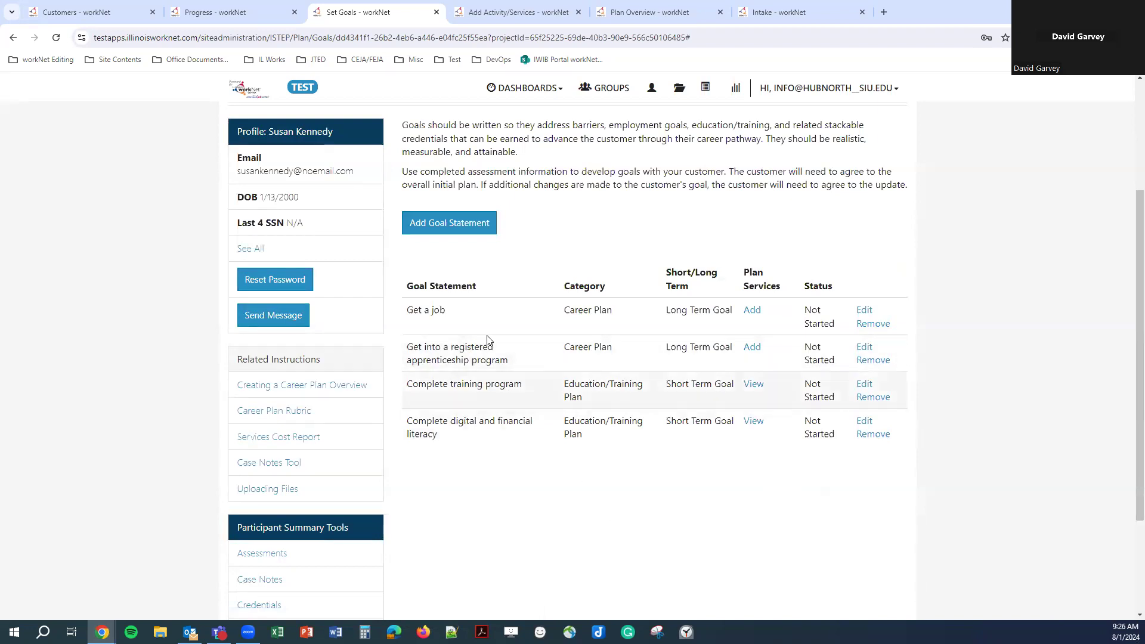
Open the Career Plan's Update Log and examine the tutoring entry's section, action, date and user
{"action": "scroll", "coordinate": [567, 426], "scroll_direction": "up", "scroll_amount": 3}
{"action": "left_click", "coordinate": [612, 214]}
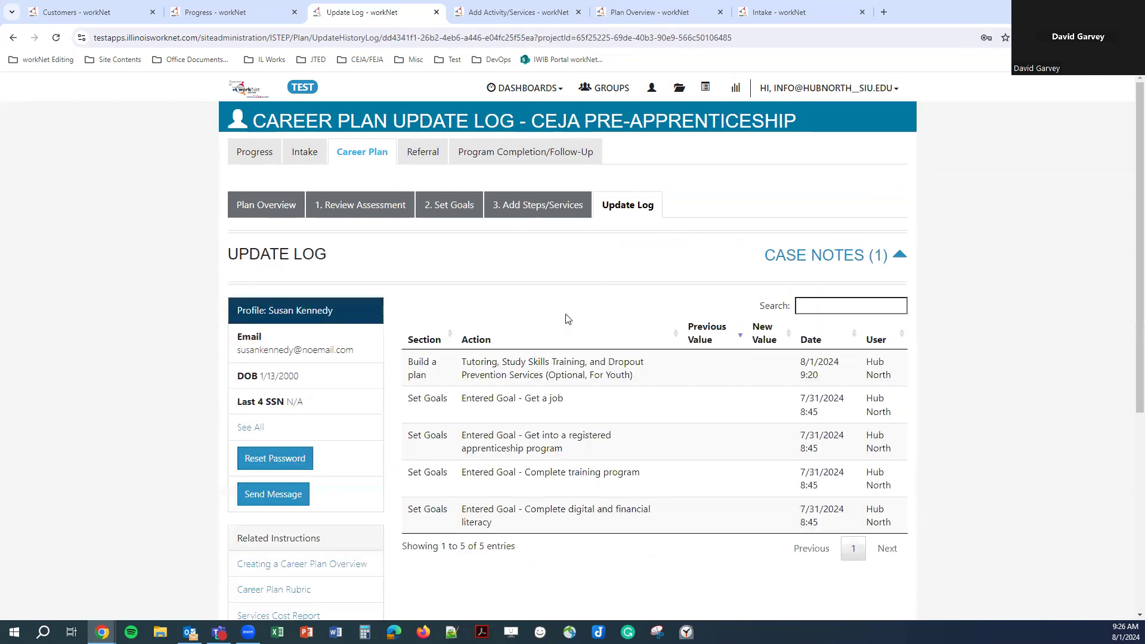
{"action": "scroll", "coordinate": [506, 334], "scroll_direction": "down", "scroll_amount": 1}
{"action": "scroll", "coordinate": [563, 346], "scroll_direction": "up", "scroll_amount": 1}
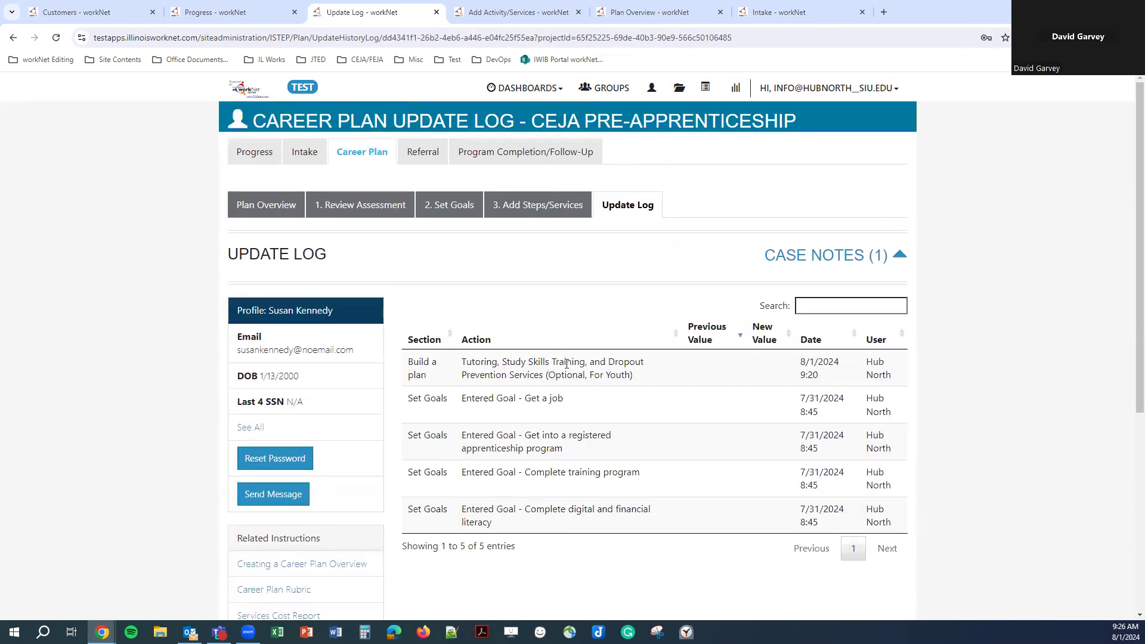
{"action": "triple_click", "coordinate": [416, 362]}
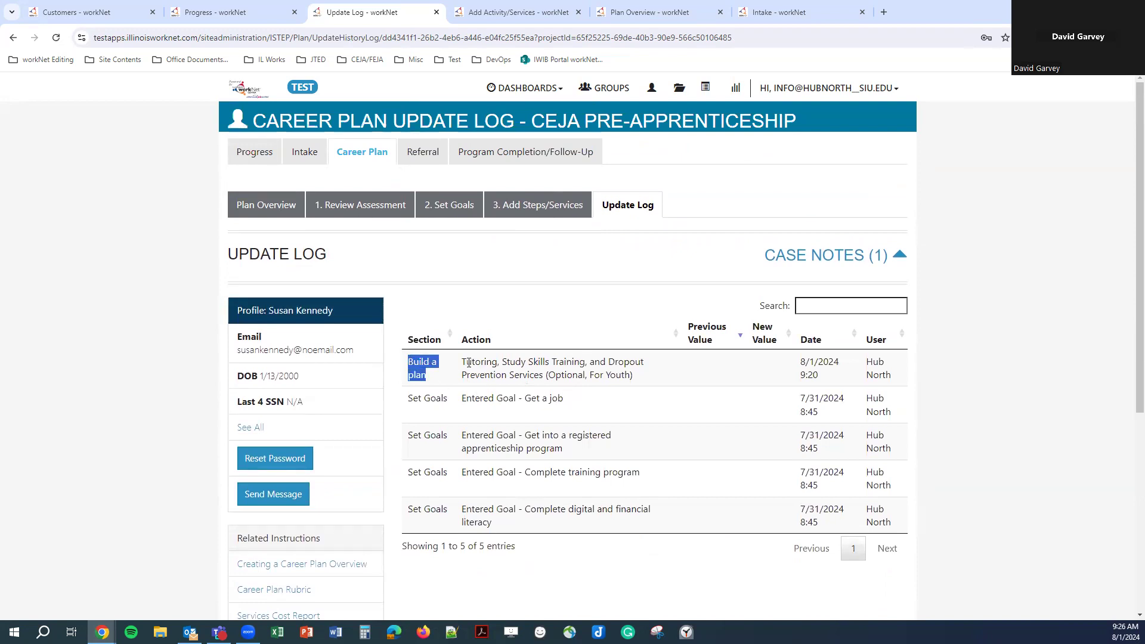
{"action": "triple_click", "coordinate": [469, 362]}
{"action": "triple_click", "coordinate": [818, 366]}
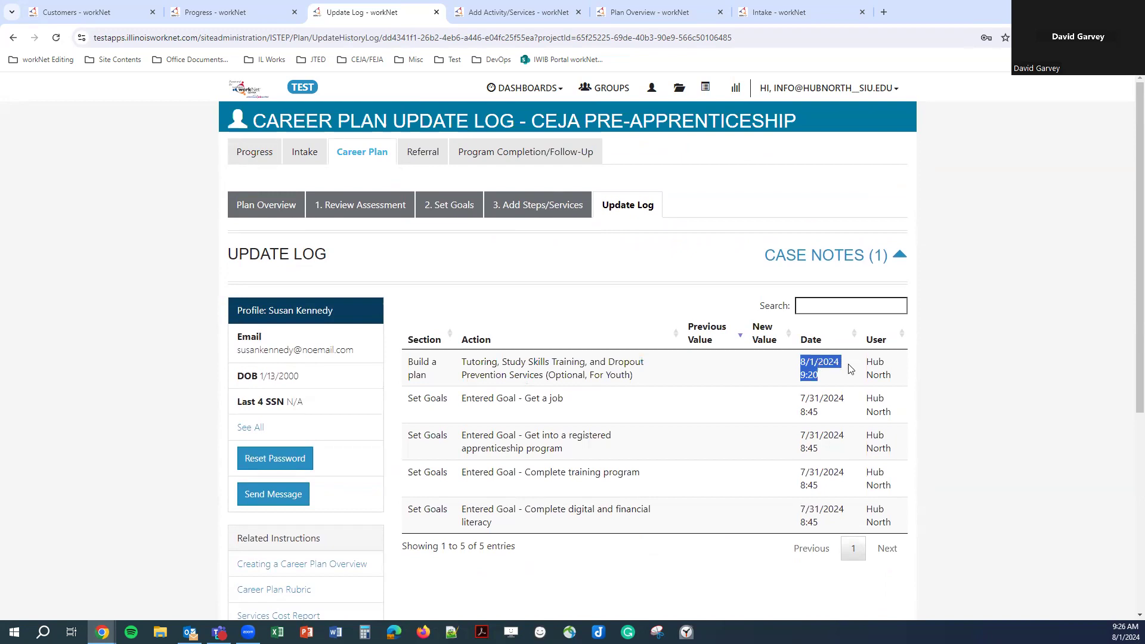
{"action": "triple_click", "coordinate": [868, 361]}
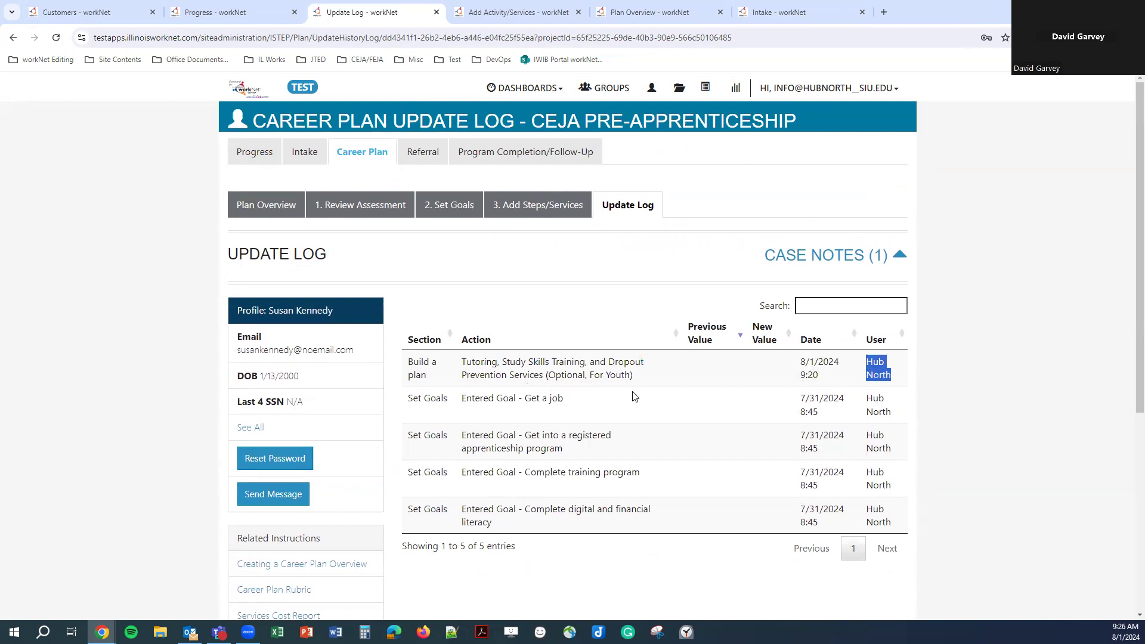
{"action": "left_click", "coordinate": [621, 291]}
Open the Add Steps/Services page, collapse the "Get a job" and registered apprenticeship goals, and review the services under the remaining goals
{"action": "left_click", "coordinate": [555, 208]}
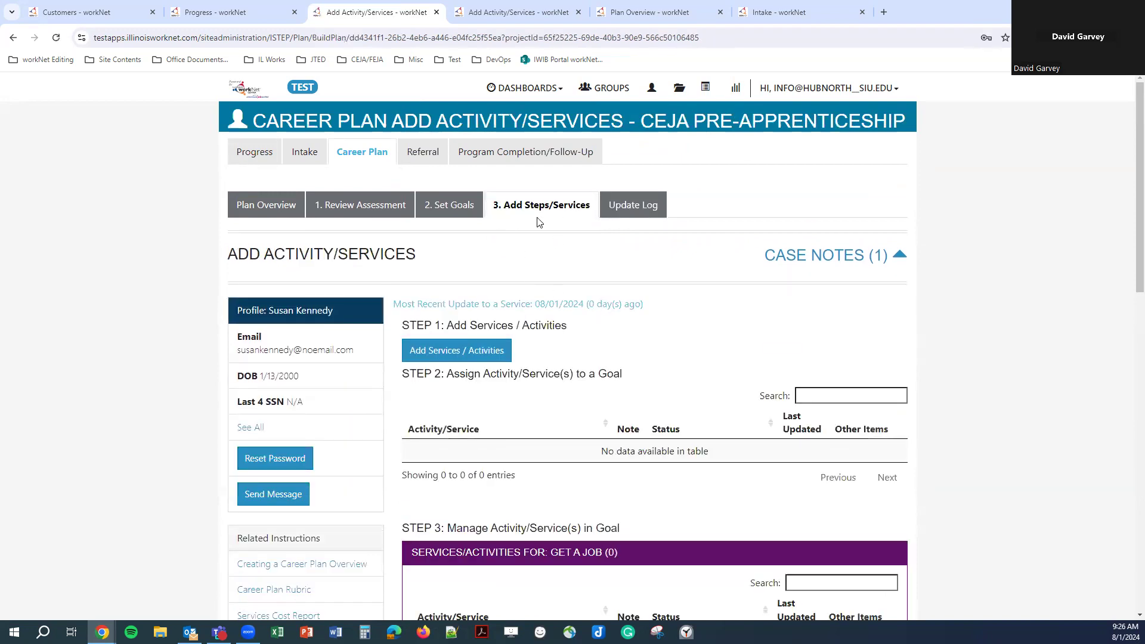
{"action": "scroll", "coordinate": [584, 260], "scroll_direction": "down", "scroll_amount": 6}
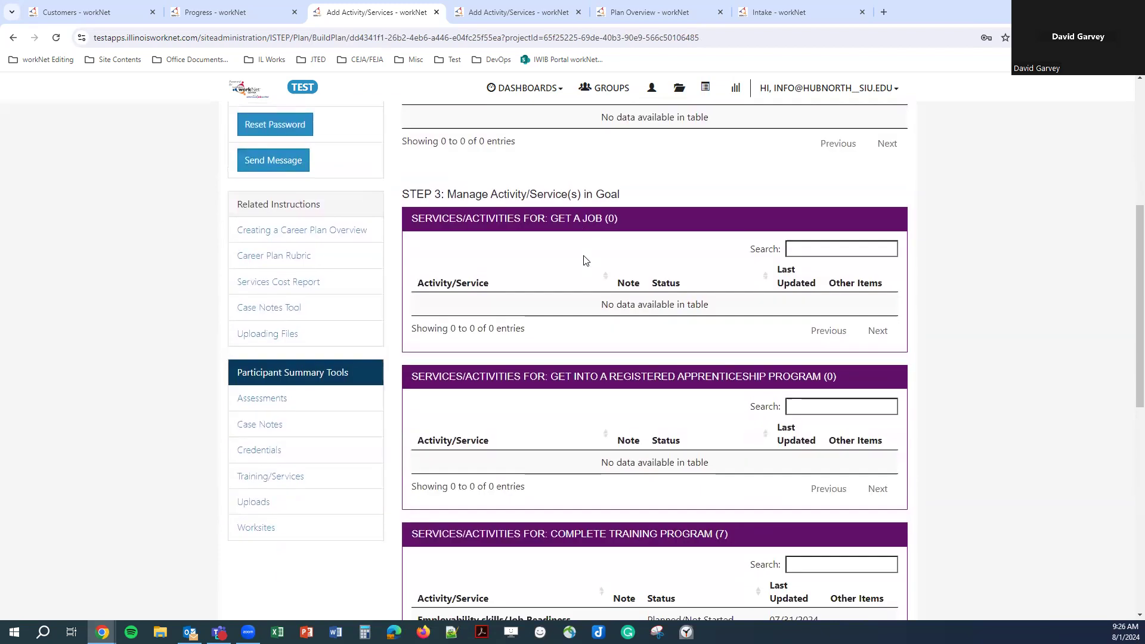
{"action": "left_click", "coordinate": [514, 194]}
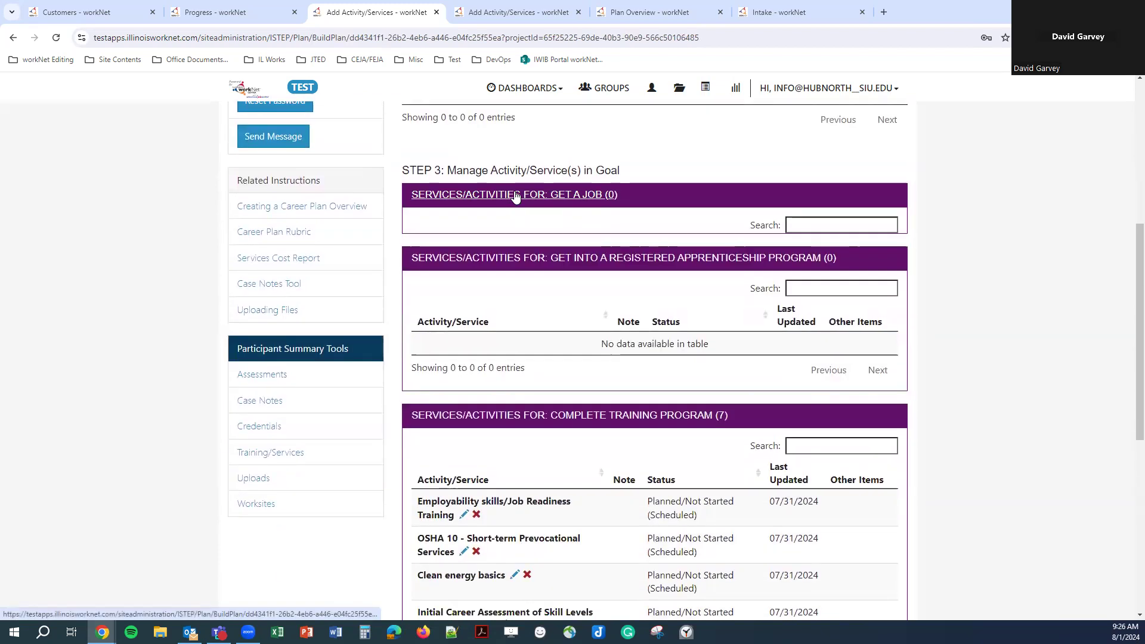
{"action": "left_click", "coordinate": [561, 232]}
{"action": "scroll", "coordinate": [546, 298], "scroll_direction": "down", "scroll_amount": 5}
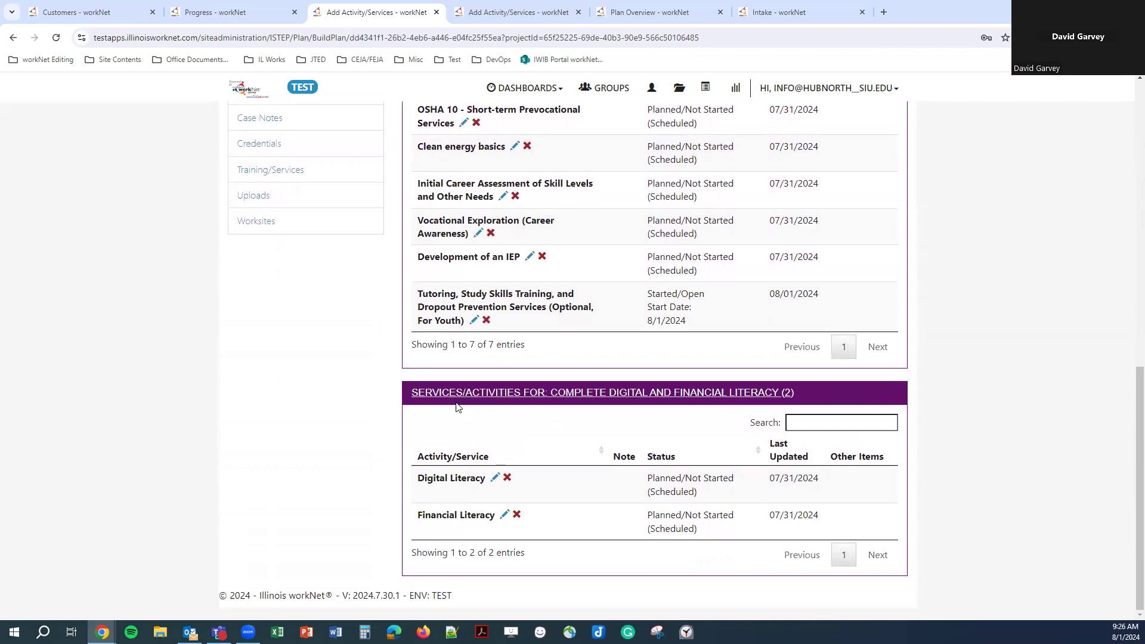
{"action": "scroll", "coordinate": [427, 425], "scroll_direction": "up", "scroll_amount": 2}
Return to the participant's Progress page and refresh the status
{"action": "left_click", "coordinate": [263, 14]}
{"action": "left_click", "coordinate": [432, 245]}
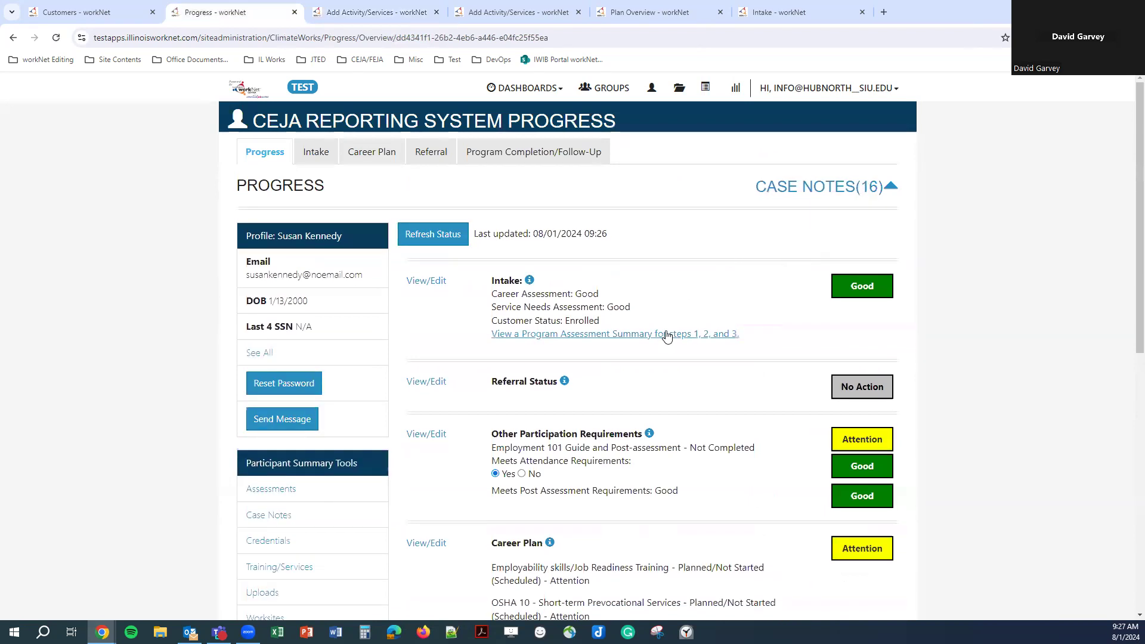
Examine the tutoring and study skills entry under Career Plan, including its status, start and end dates, and rating
{"action": "scroll", "coordinate": [664, 332], "scroll_direction": "down", "scroll_amount": 6}
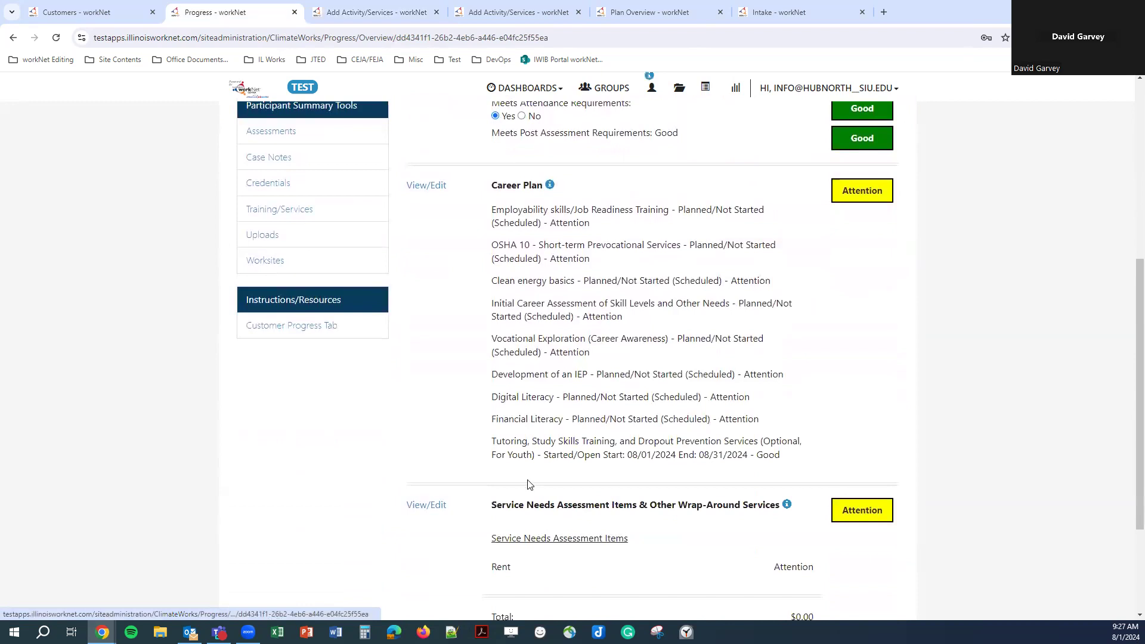
{"action": "triple_click", "coordinate": [516, 441]}
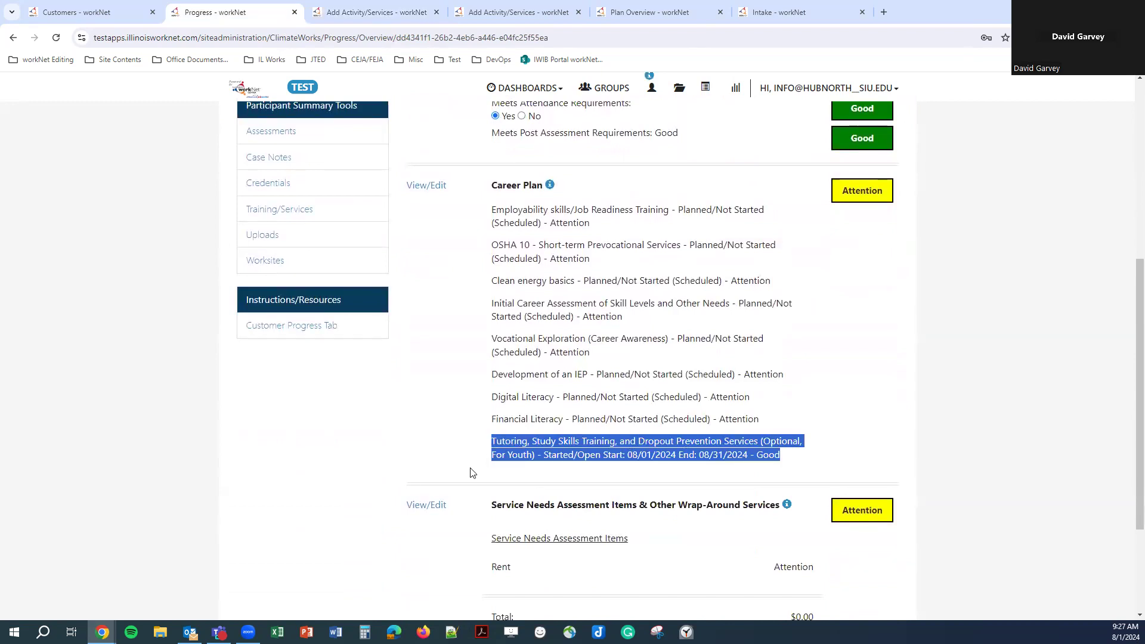
{"action": "left_click", "coordinate": [520, 454]}
{"action": "left_click_drag", "start_coordinate": [547, 457], "coordinate": [757, 453]}
{"action": "left_click", "coordinate": [789, 458]}
{"action": "double_click", "coordinate": [778, 453]}
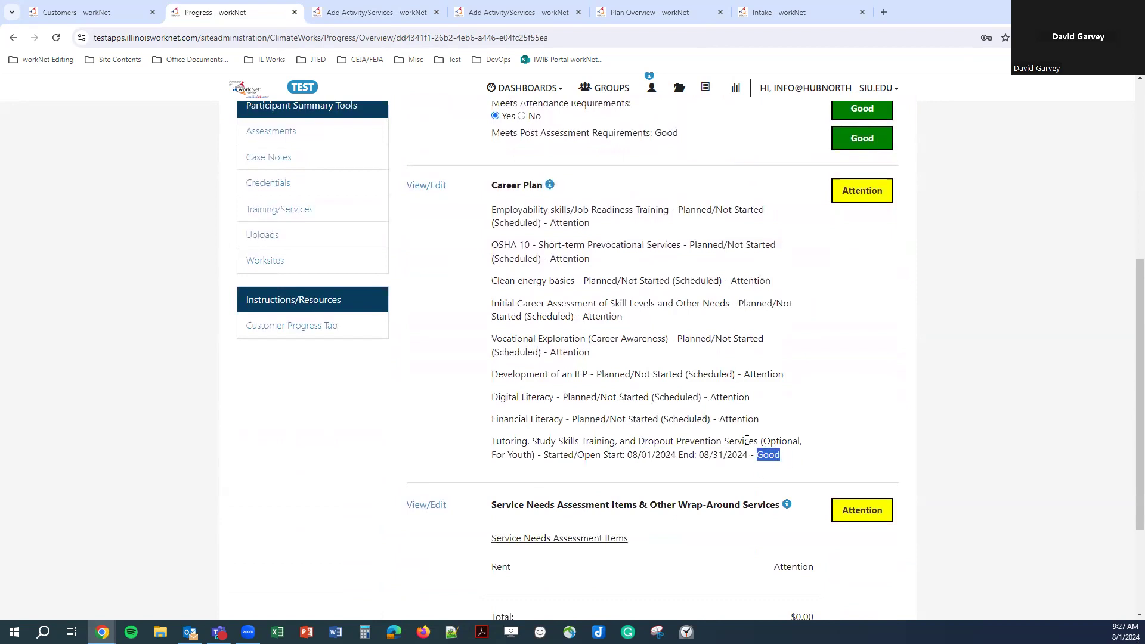
Review the planned services' statuses and read the Career Plan information note explaining how the section's rating is determined
{"action": "left_click", "coordinate": [552, 189]}
{"action": "left_click_drag", "start_coordinate": [678, 209], "coordinate": [774, 213]}
{"action": "left_click_drag", "start_coordinate": [689, 245], "coordinate": [775, 243]}
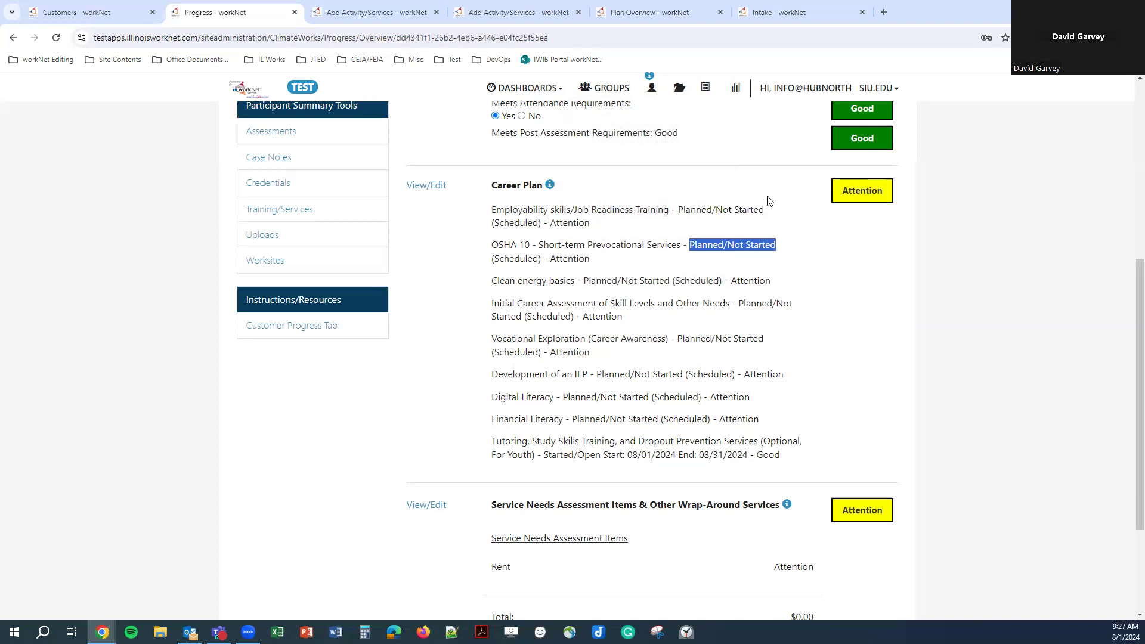
{"action": "left_click", "coordinate": [549, 189]}
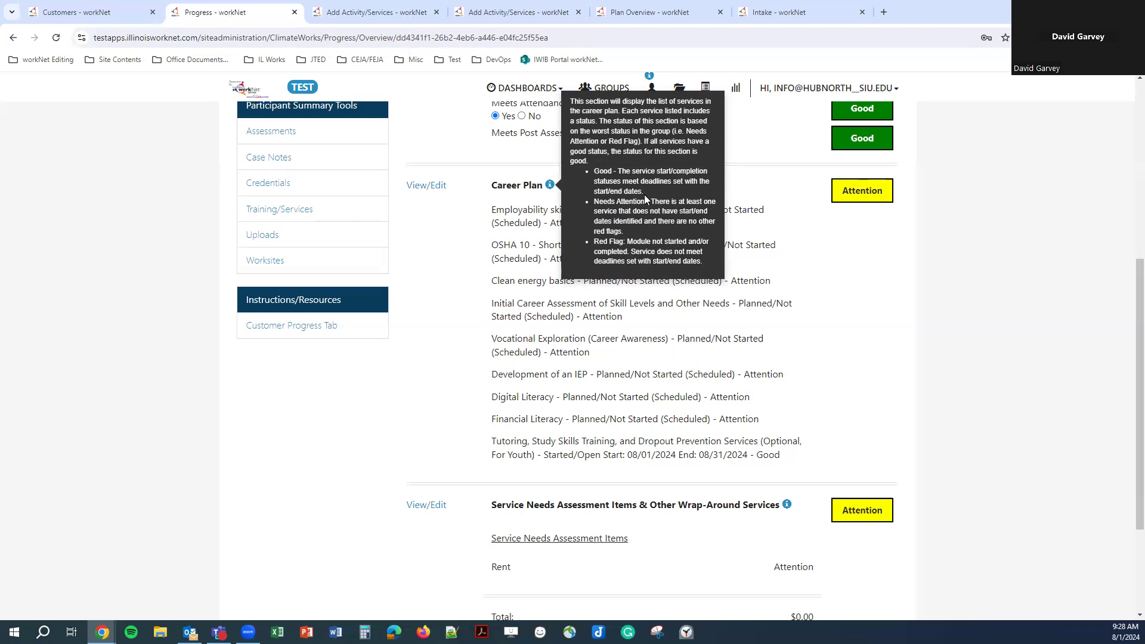
{"action": "left_click", "coordinate": [374, 19]}
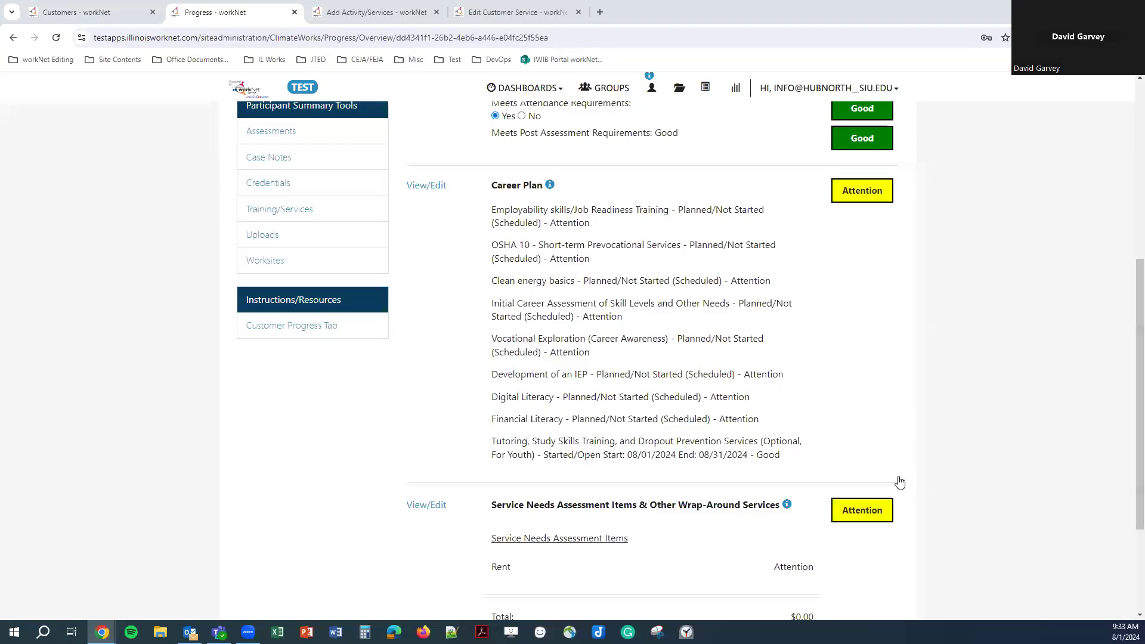
Refresh the participant's progress status and review the services listed under Career Plan
{"action": "scroll", "coordinate": [416, 361], "scroll_direction": "up", "scroll_amount": 6}
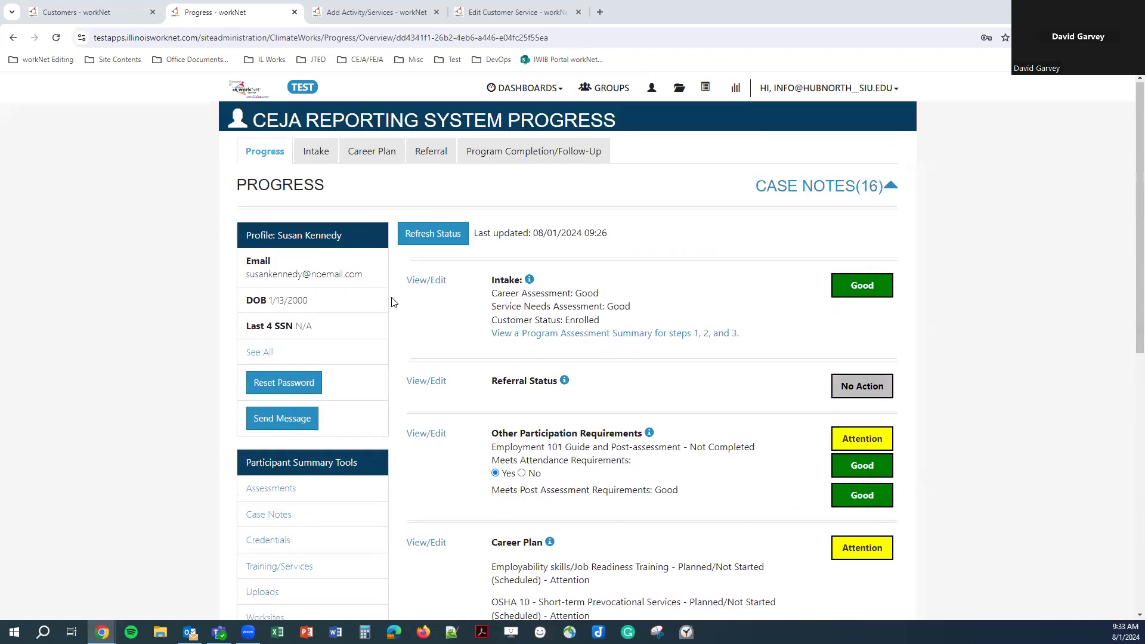
{"action": "left_click", "coordinate": [434, 237]}
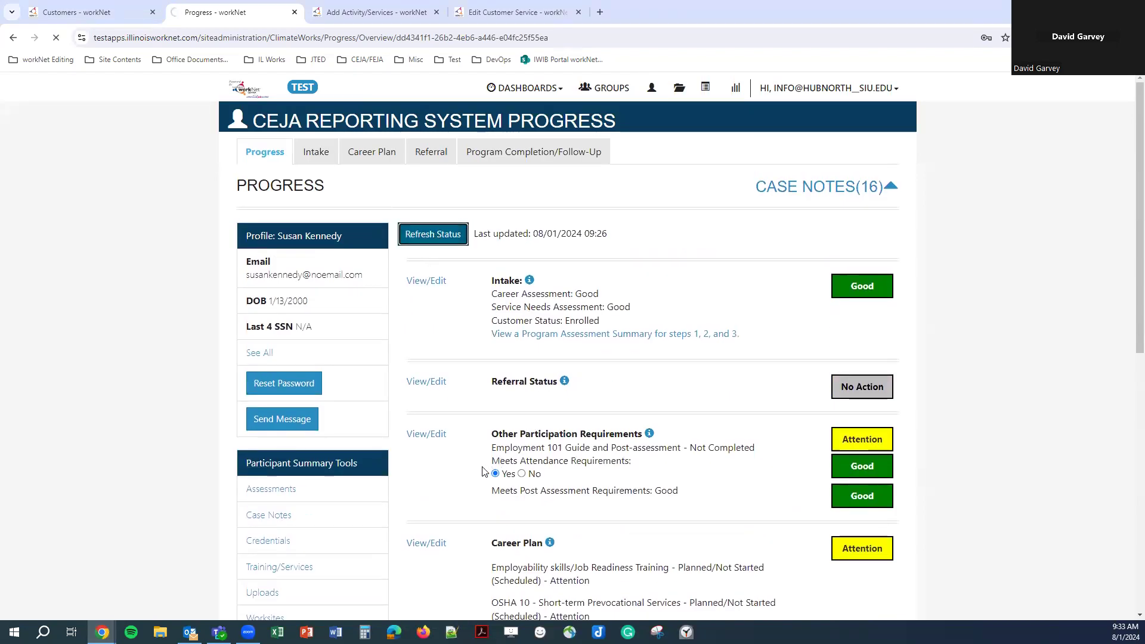
{"action": "scroll", "coordinate": [484, 471], "scroll_direction": "down", "scroll_amount": 5}
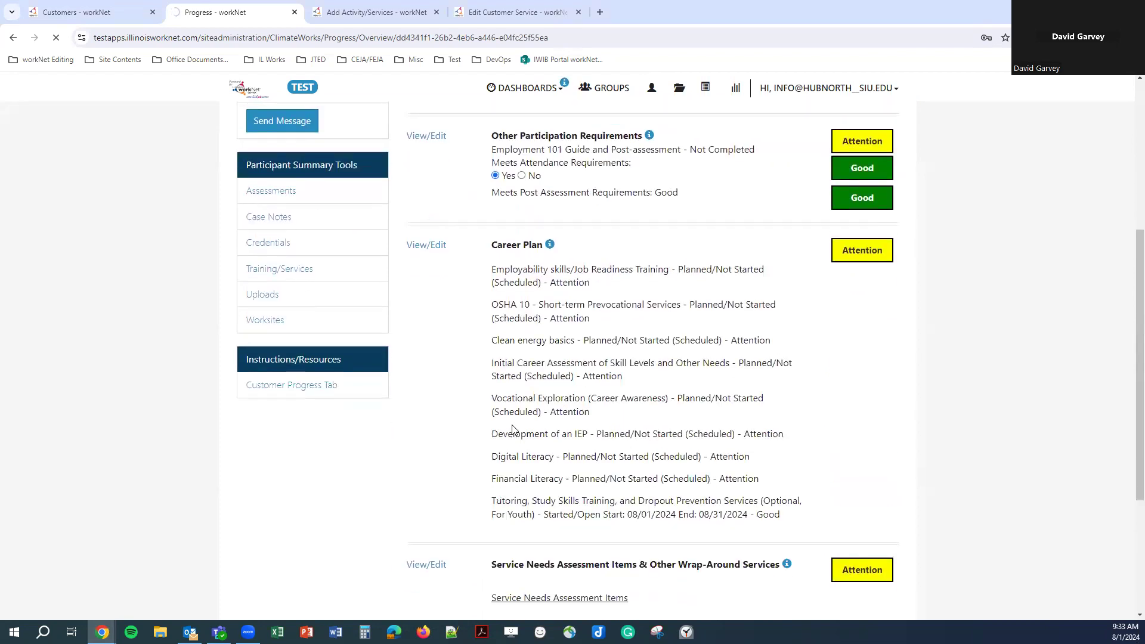
{"action": "scroll", "coordinate": [525, 435], "scroll_direction": "down", "scroll_amount": 5}
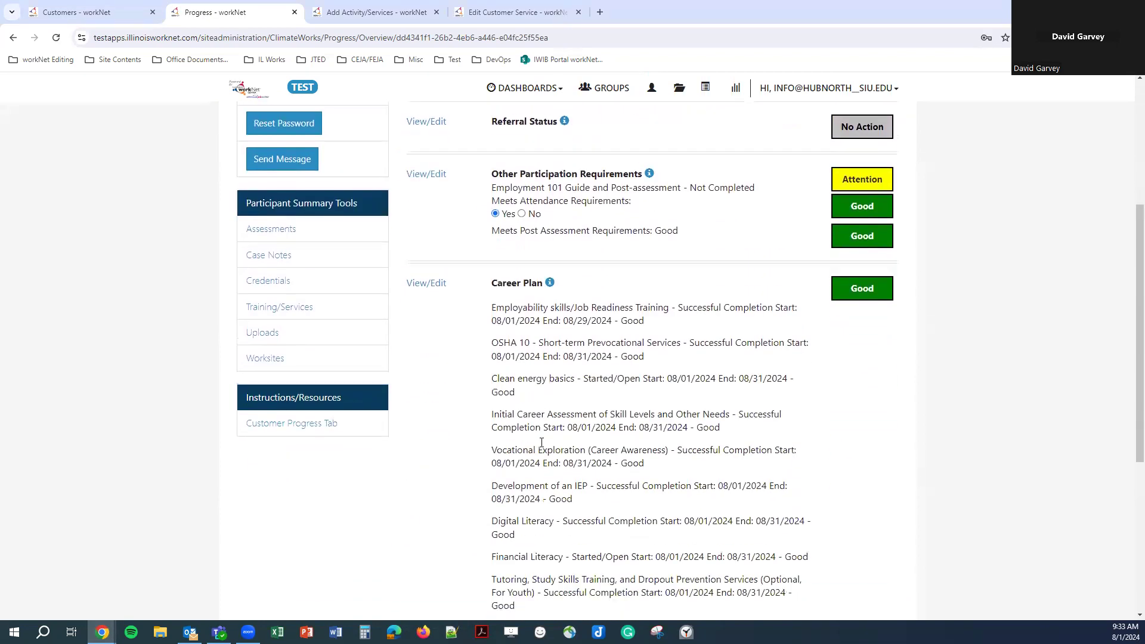
{"action": "scroll", "coordinate": [541, 443], "scroll_direction": "down", "scroll_amount": 2}
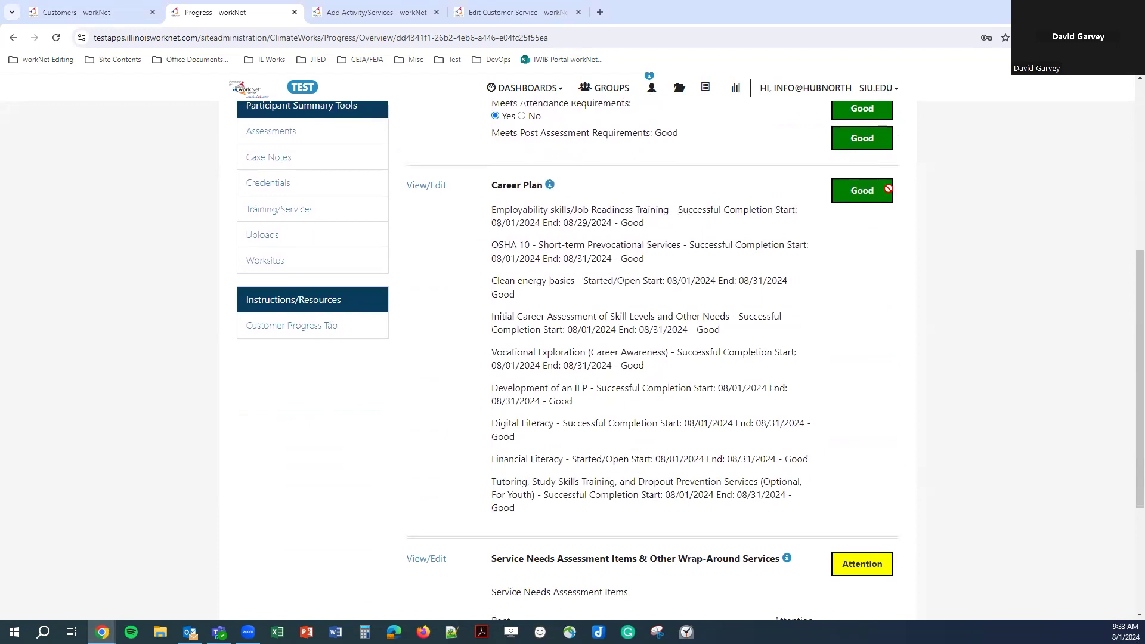
{"action": "left_click_drag", "start_coordinate": [677, 210], "coordinate": [780, 209]}
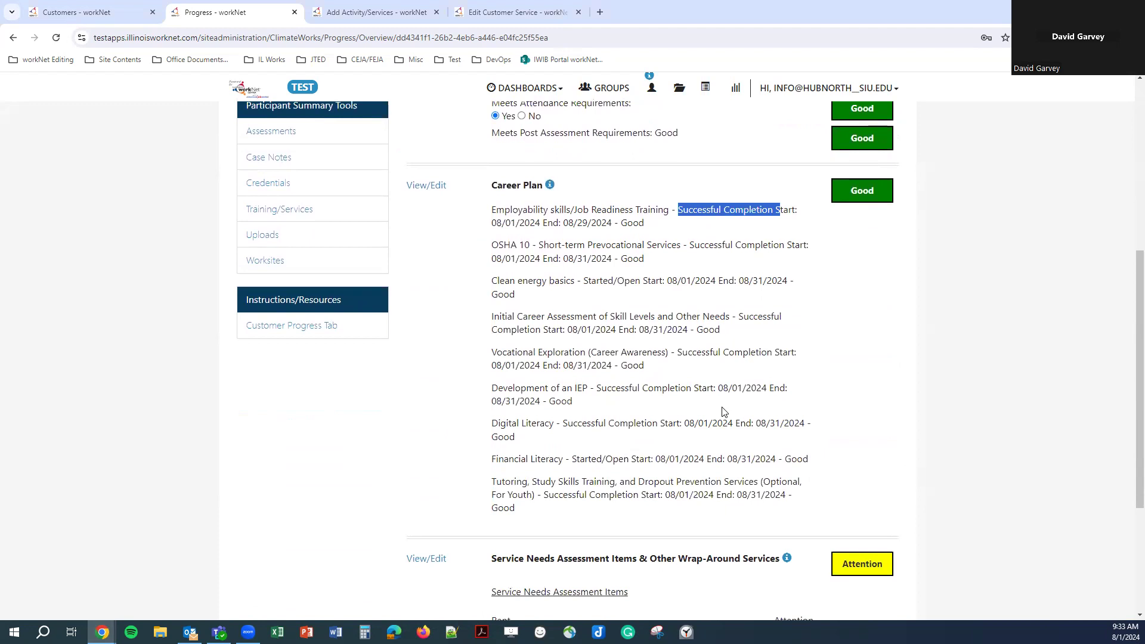
Switch to the Add Activity/Services page and review the statuses and dates of the services under the training program goal
{"action": "left_click", "coordinate": [361, 24]}
{"action": "scroll", "coordinate": [453, 477], "scroll_direction": "up", "scroll_amount": 4}
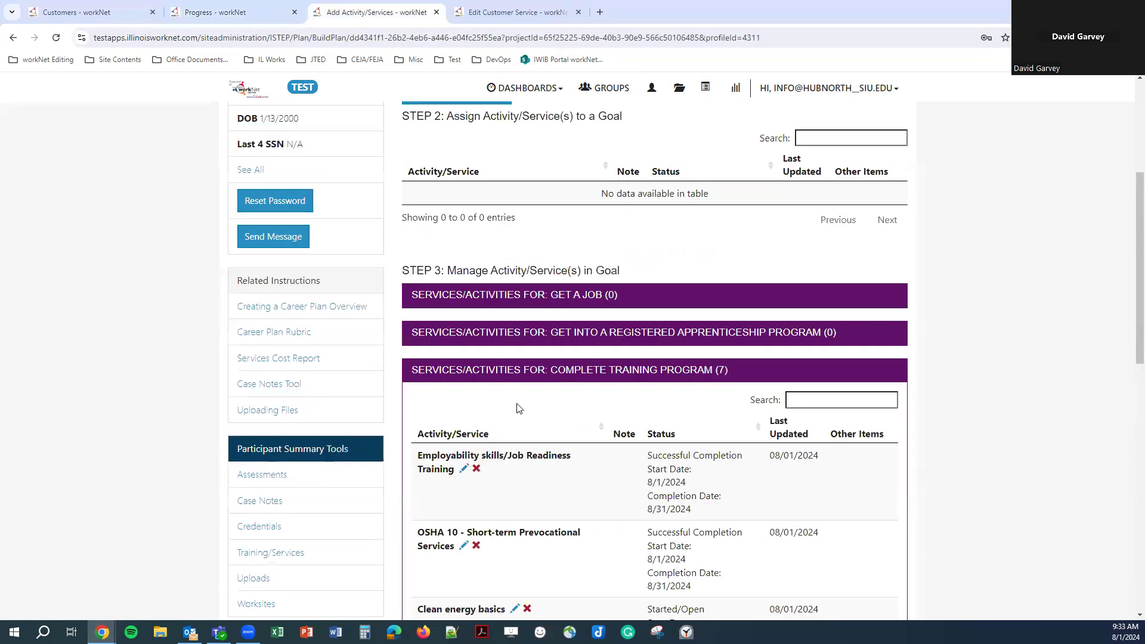
{"action": "scroll", "coordinate": [517, 405], "scroll_direction": "down", "scroll_amount": 4}
{"action": "left_click_drag", "start_coordinate": [649, 169], "coordinate": [742, 169]}
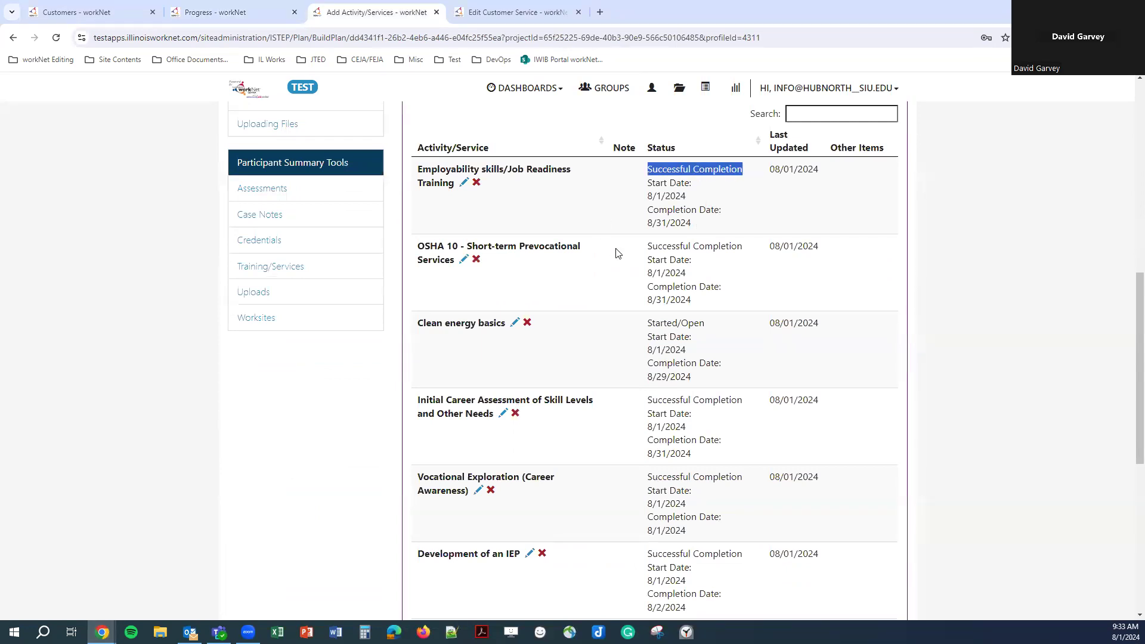
{"action": "scroll", "coordinate": [617, 253], "scroll_direction": "down", "scroll_amount": 3}
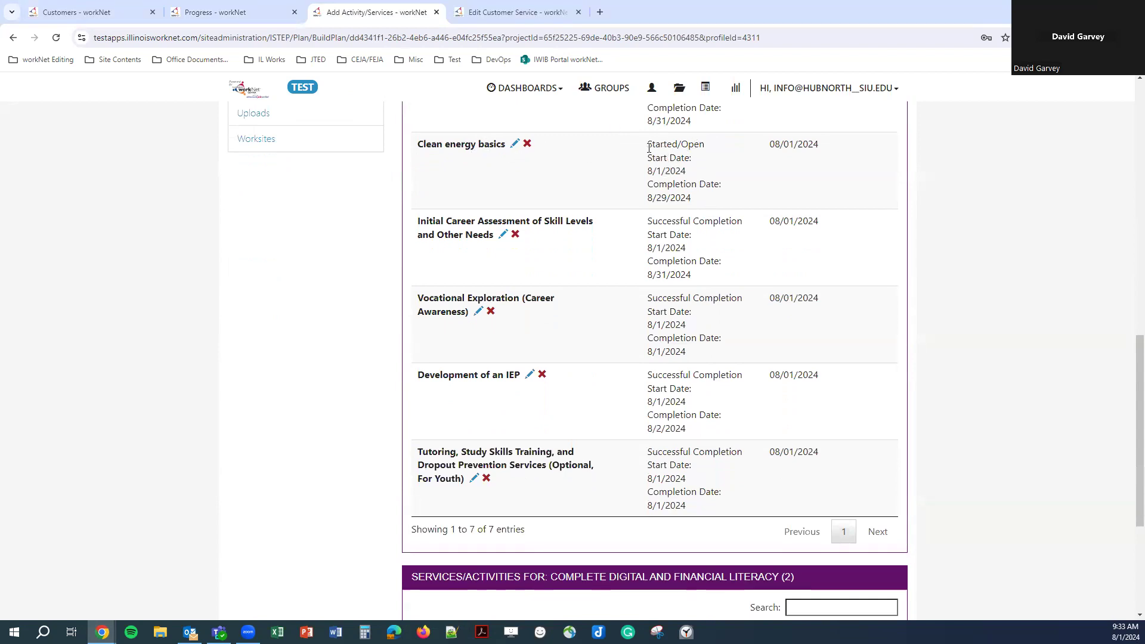
Open the Clean energy basics service for editing and set its planned start date to 07/30/2024
{"action": "left_click", "coordinate": [516, 12]}
{"action": "scroll", "coordinate": [680, 372], "scroll_direction": "down", "scroll_amount": 3}
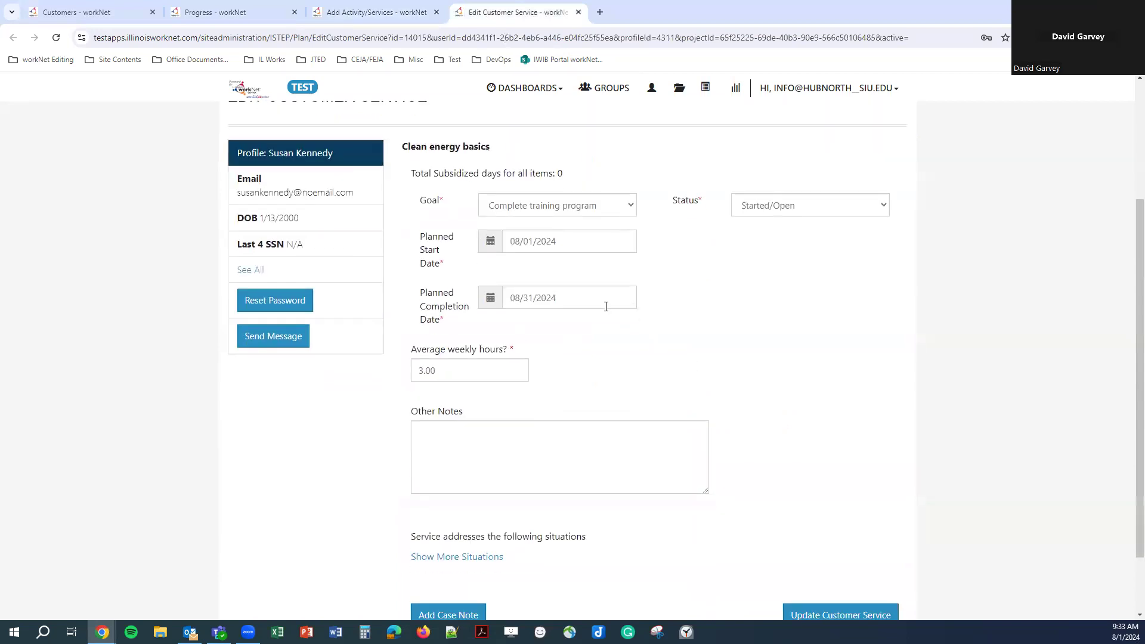
{"action": "left_click", "coordinate": [555, 238]}
{"action": "left_click", "coordinate": [516, 269]}
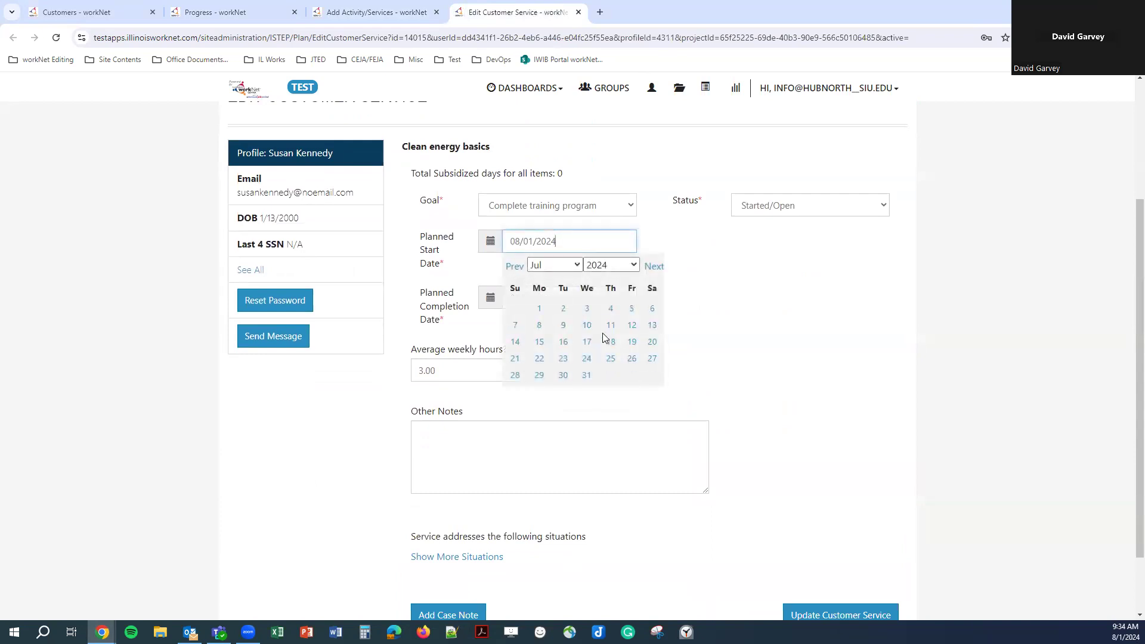
{"action": "left_click", "coordinate": [587, 376]}
{"action": "left_click", "coordinate": [567, 241]}
{"action": "left_click", "coordinate": [562, 375]}
Set the planned completion date to 07/31/2024 and try to update the customer service
{"action": "left_click", "coordinate": [553, 297]}
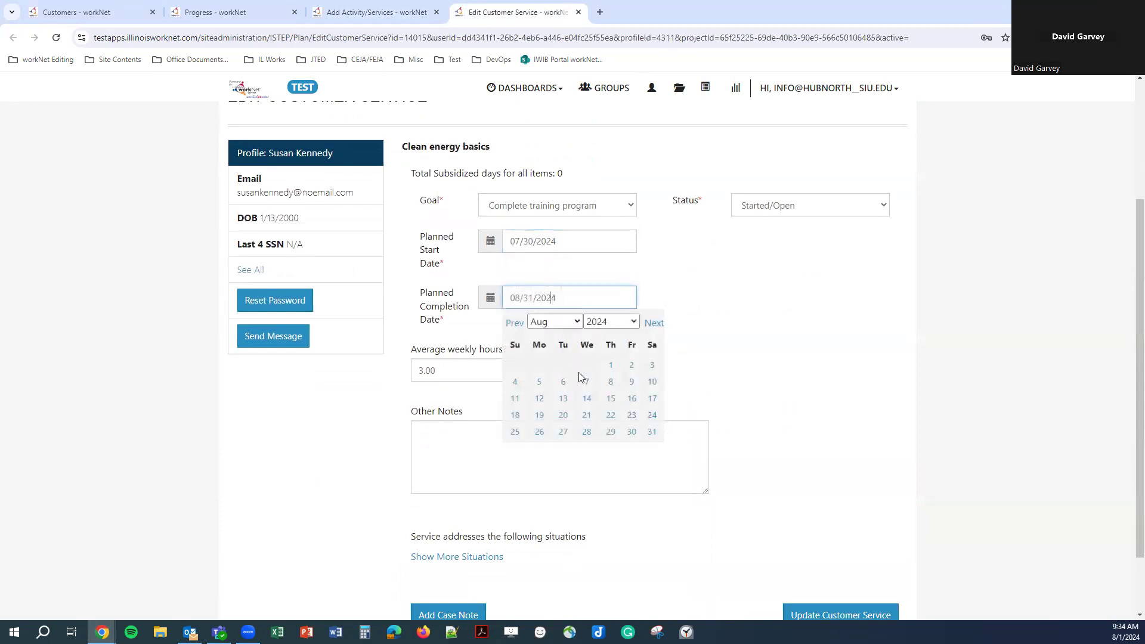
{"action": "left_click", "coordinate": [611, 365]}
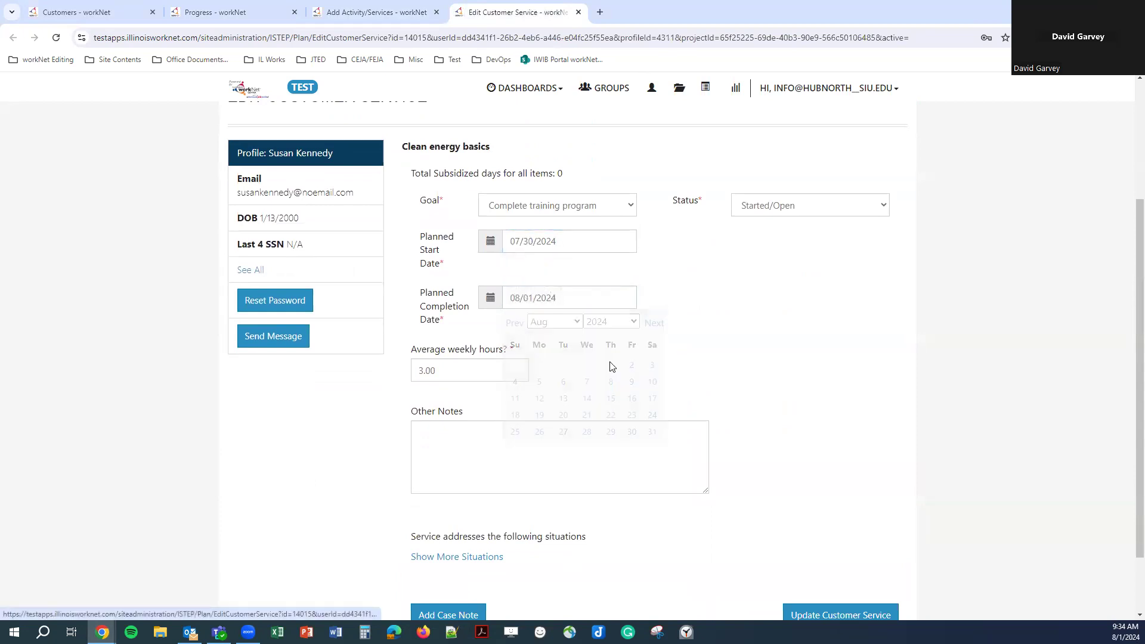
{"action": "left_click", "coordinate": [531, 297]}
{"action": "left_click", "coordinate": [515, 322]}
{"action": "left_click", "coordinate": [586, 432]}
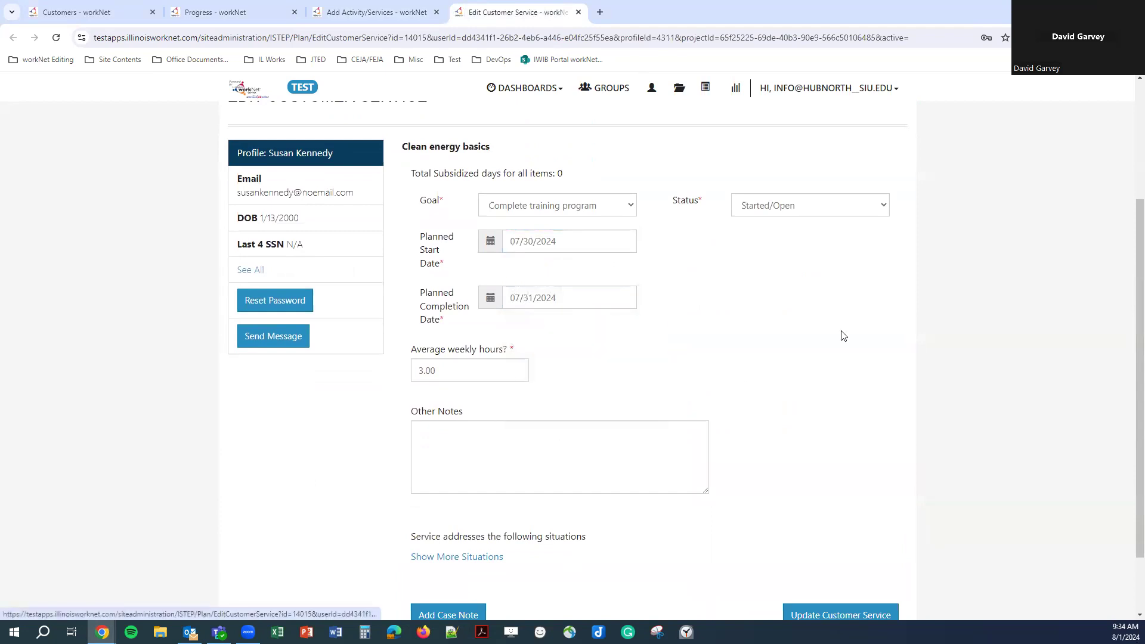
{"action": "scroll", "coordinate": [843, 437], "scroll_direction": "down", "scroll_amount": 2}
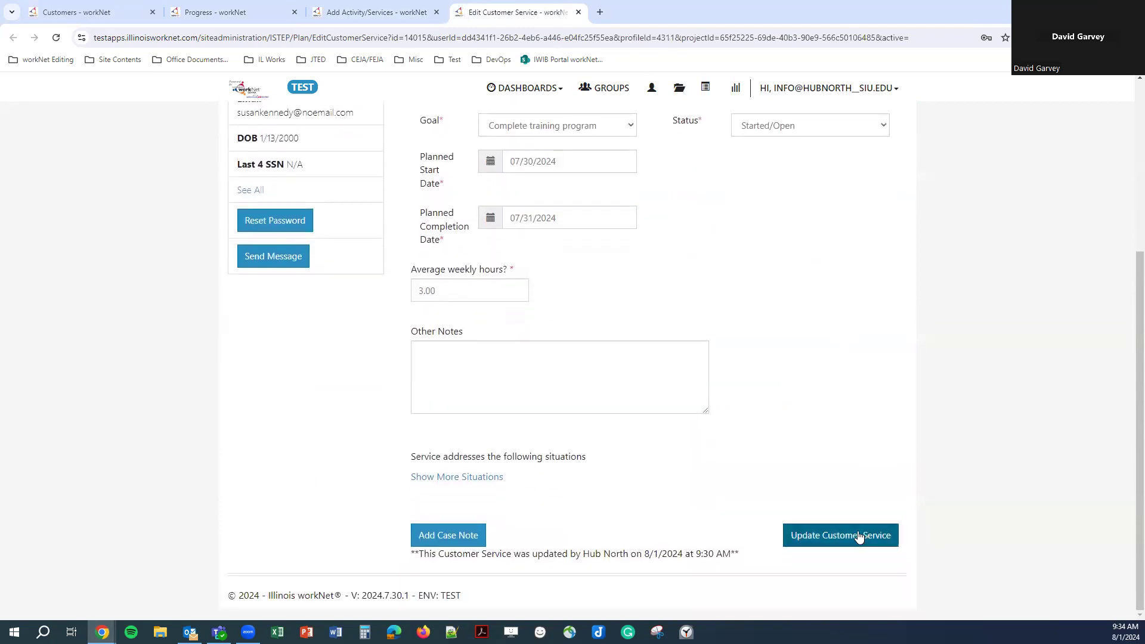
{"action": "left_click", "coordinate": [859, 536]}
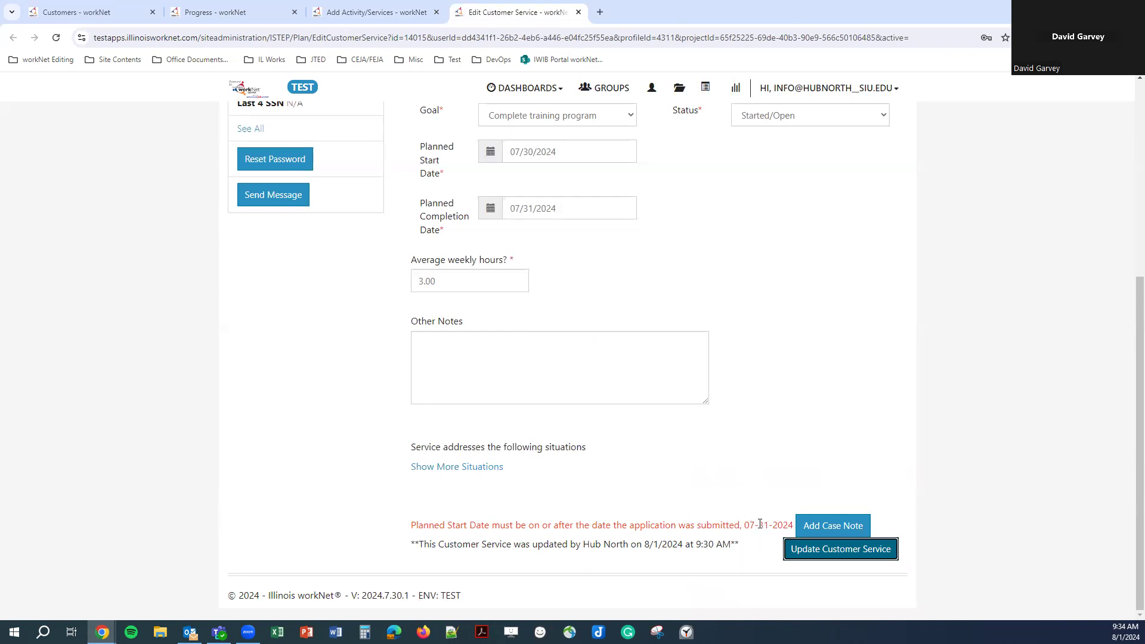
Set the start date to 07/31/2024, try updating with case note "c" saved without sending a message, and close the case note form
{"action": "left_click", "coordinate": [554, 147]}
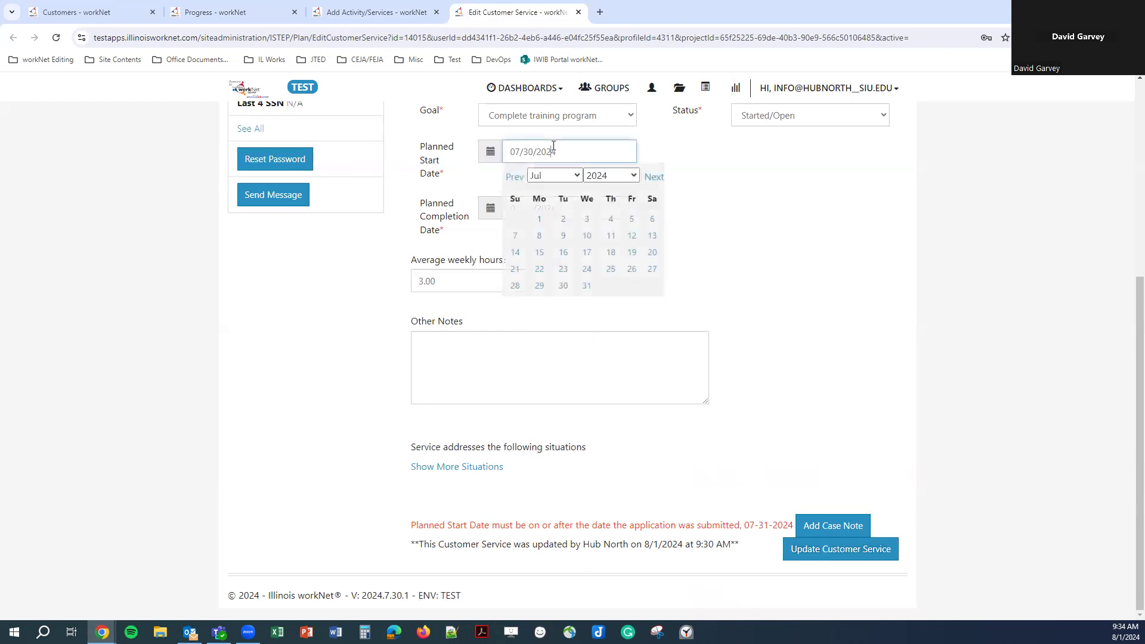
{"action": "left_click", "coordinate": [586, 286]}
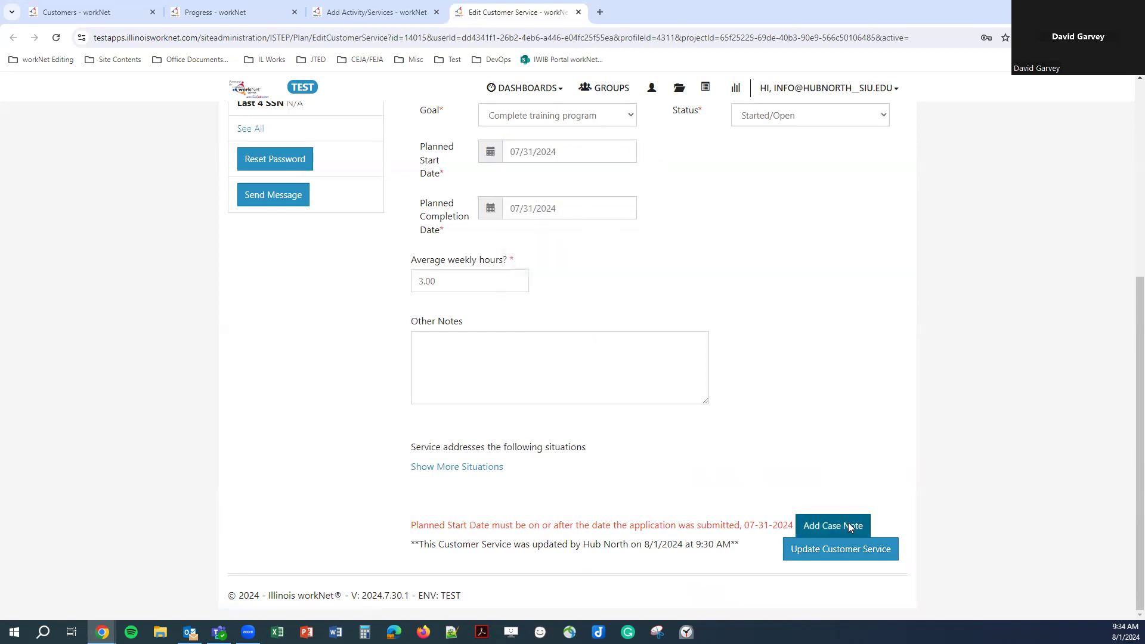
{"action": "left_click", "coordinate": [840, 548]}
{"action": "left_click", "coordinate": [513, 239]}
{"action": "type", "text": "cc"}
{"action": "left_click", "coordinate": [457, 411]}
{"action": "left_click", "coordinate": [690, 498]}
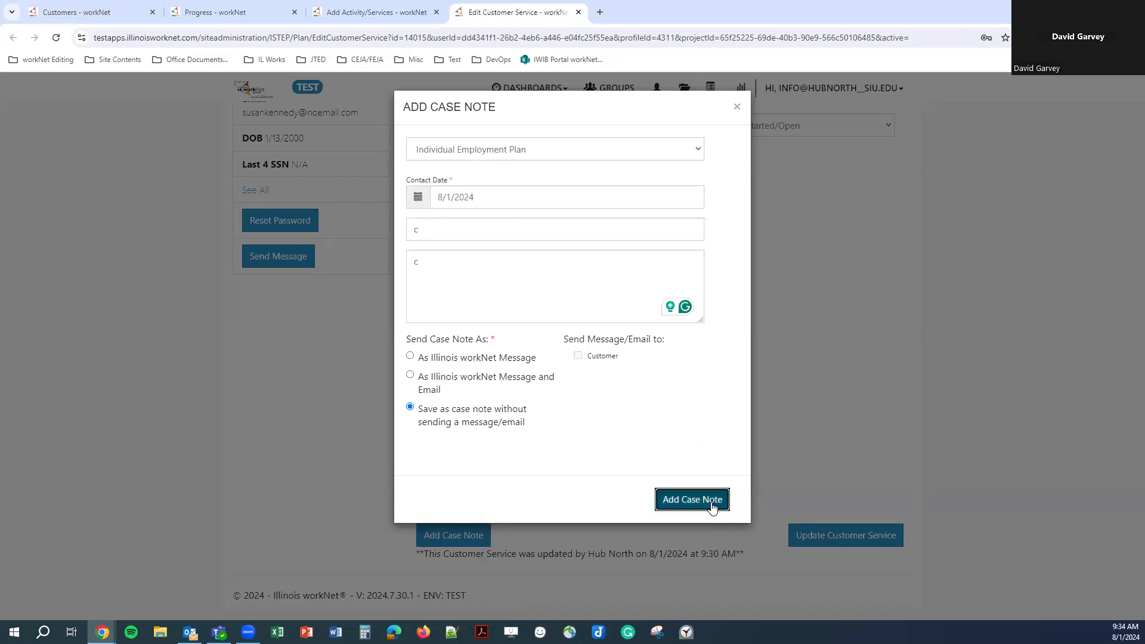
{"action": "left_click", "coordinate": [737, 108]}
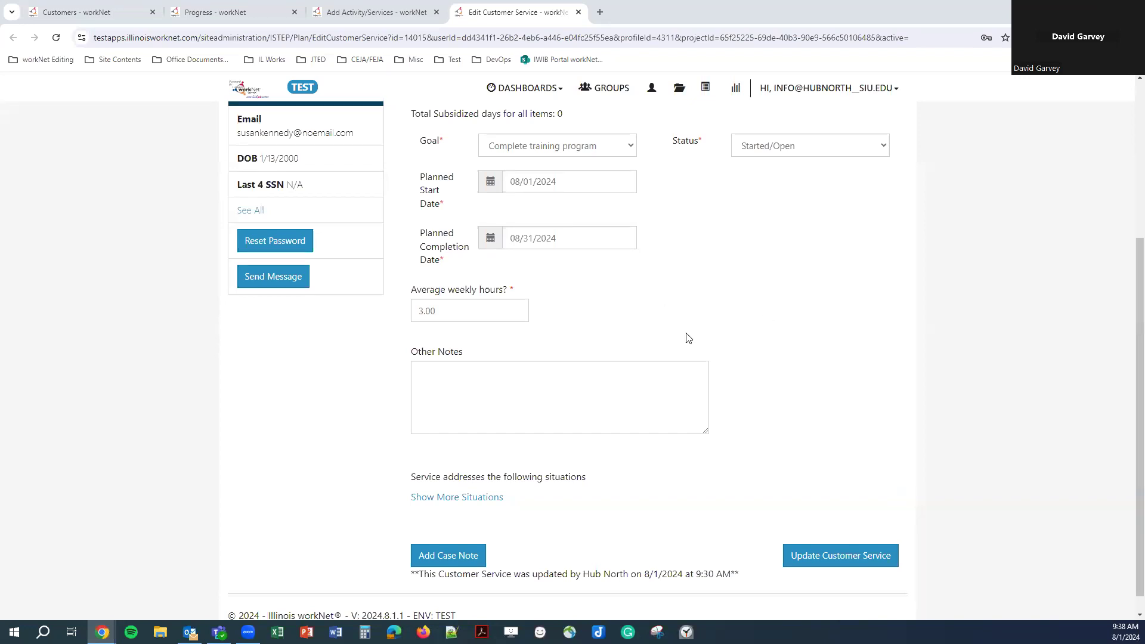
Set the Clean energy basics planned completion date to 08/01/2024 and submit the service update
{"action": "scroll", "coordinate": [646, 387], "scroll_direction": "down", "scroll_amount": 1}
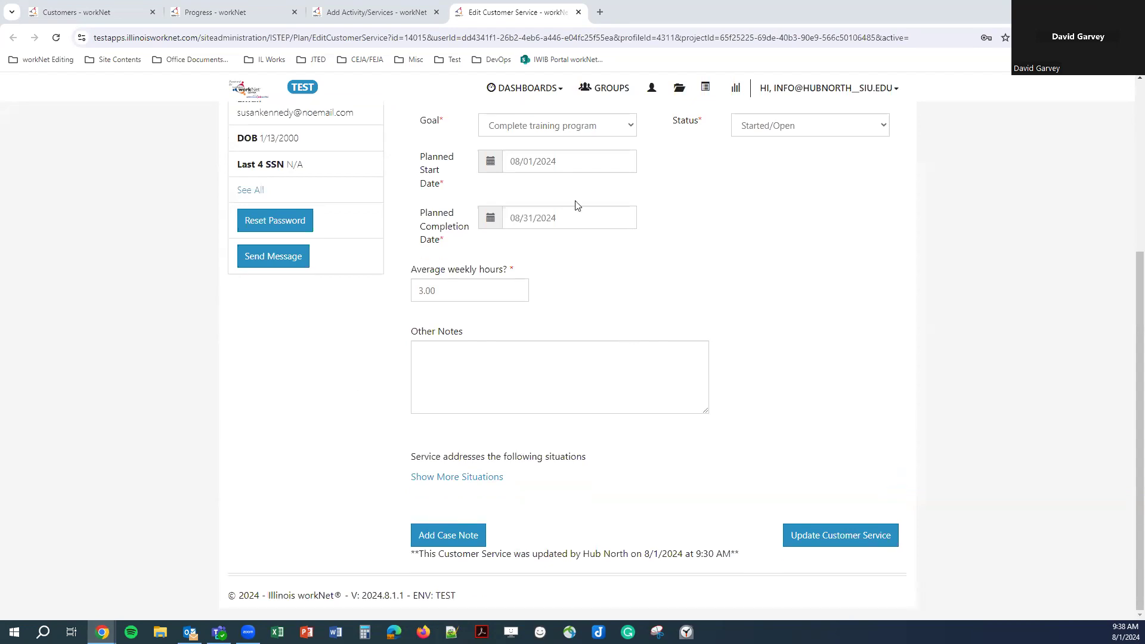
{"action": "left_click", "coordinate": [536, 161]}
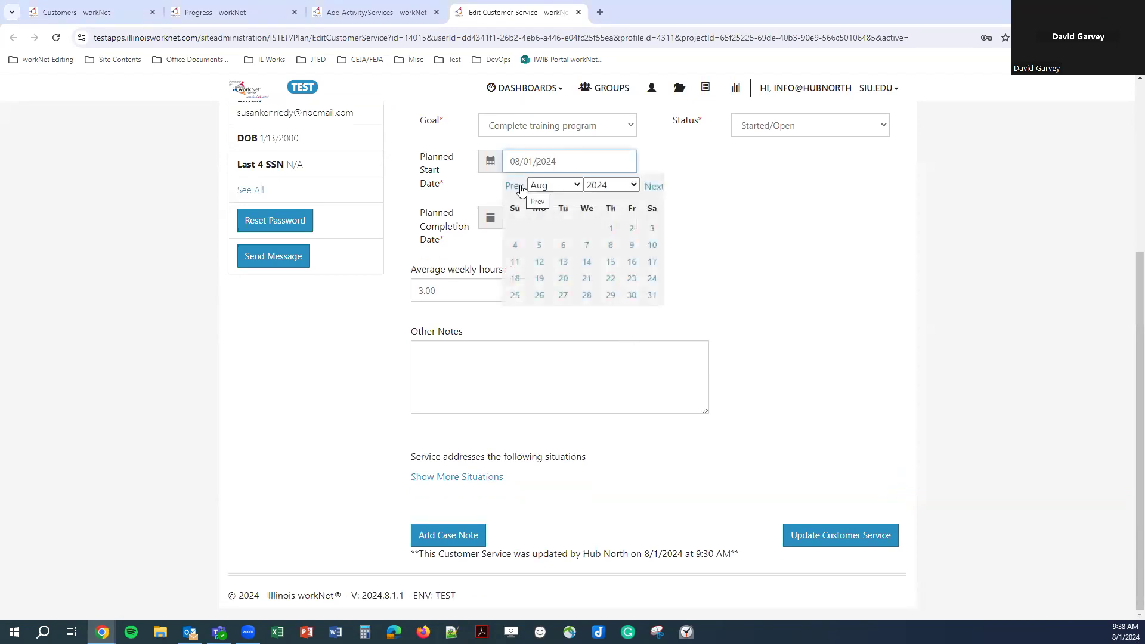
{"action": "left_click", "coordinate": [759, 140]}
{"action": "left_click", "coordinate": [605, 218]}
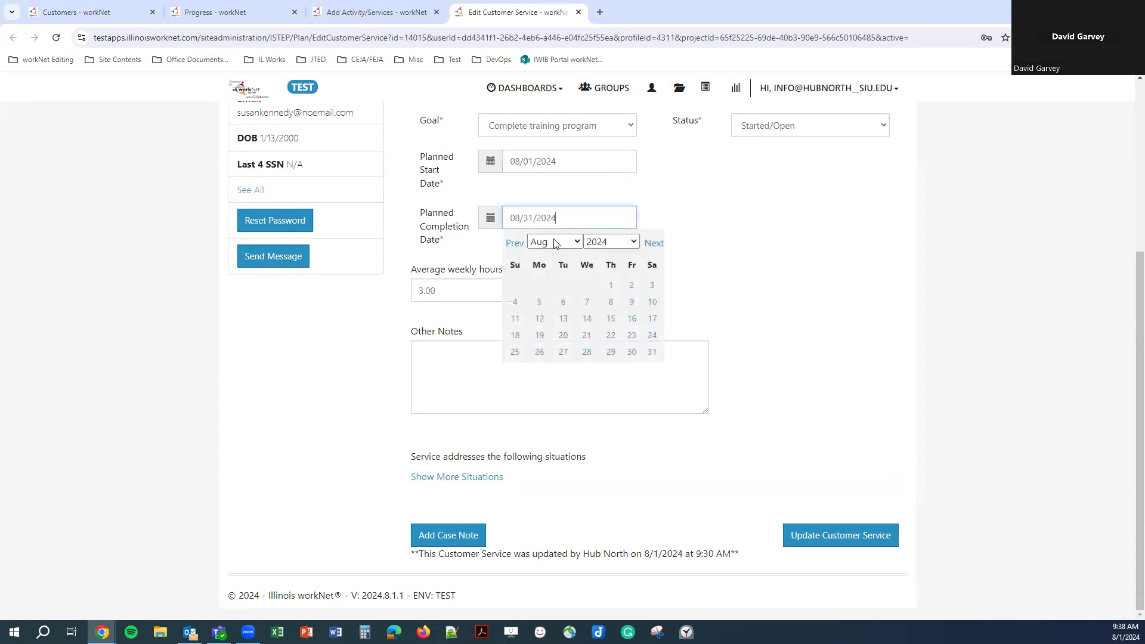
{"action": "left_click", "coordinate": [609, 287]}
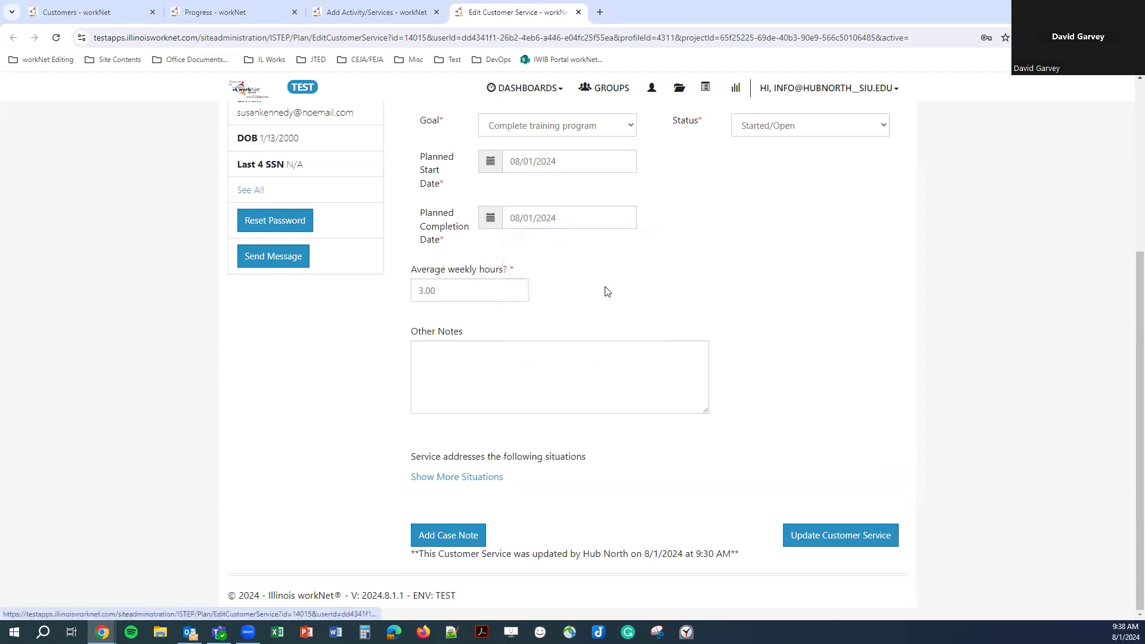
{"action": "left_click", "coordinate": [811, 543]}
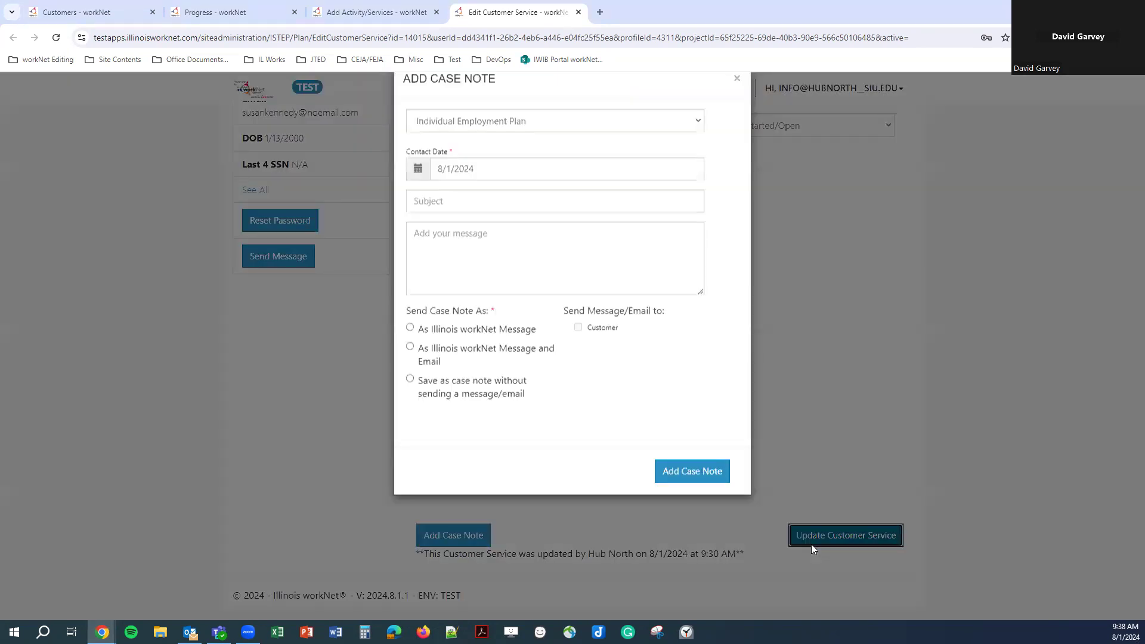
Submit a case note with subject and message "x", saved without sending a message or email
{"action": "type", "text": "x"}
{"action": "left_click", "coordinate": [514, 232]}
{"action": "type", "text": "x"}
{"action": "left_click", "coordinate": [485, 416]}
{"action": "left_click", "coordinate": [690, 499]}
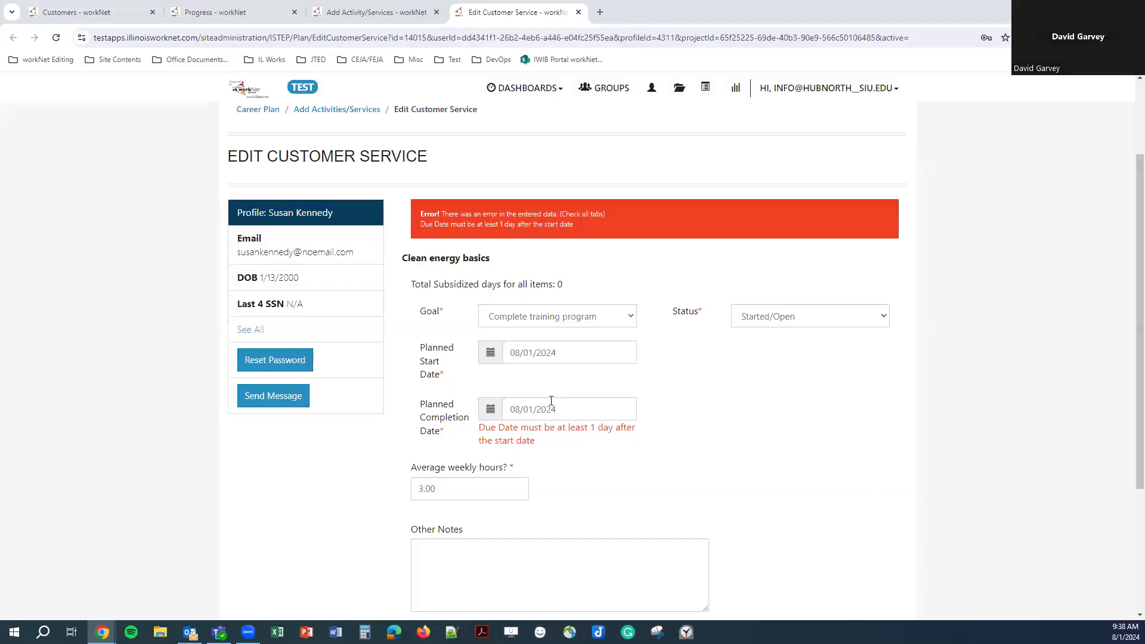
Change the planned completion date to 08/30/2024 and go back to the participant's Progress page
{"action": "left_click", "coordinate": [538, 405]}
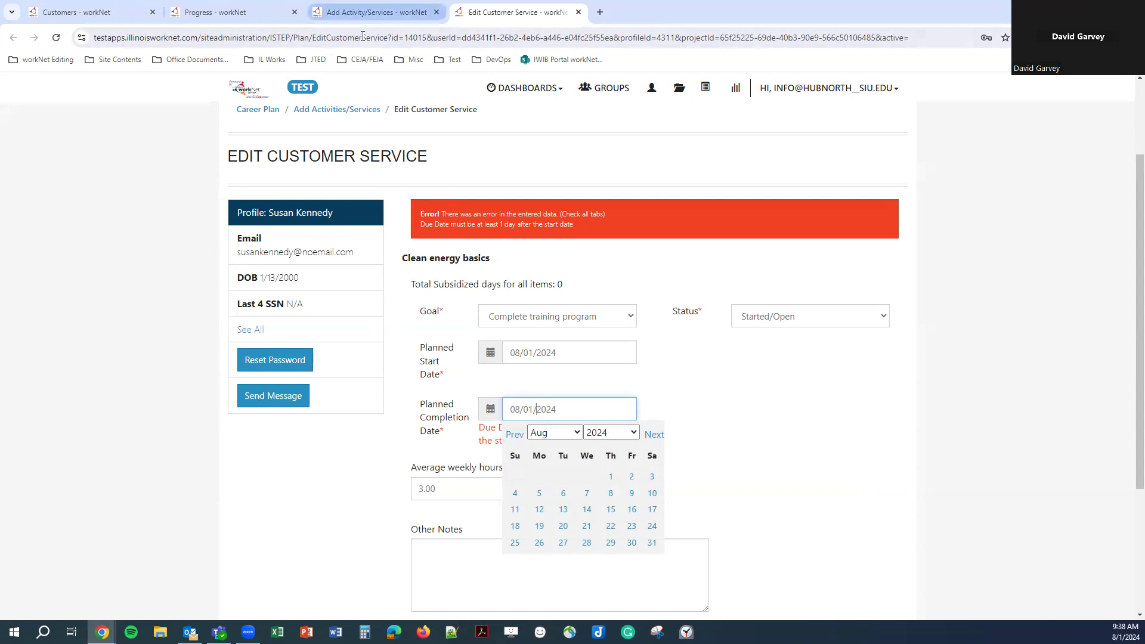
{"action": "left_click", "coordinate": [631, 542]}
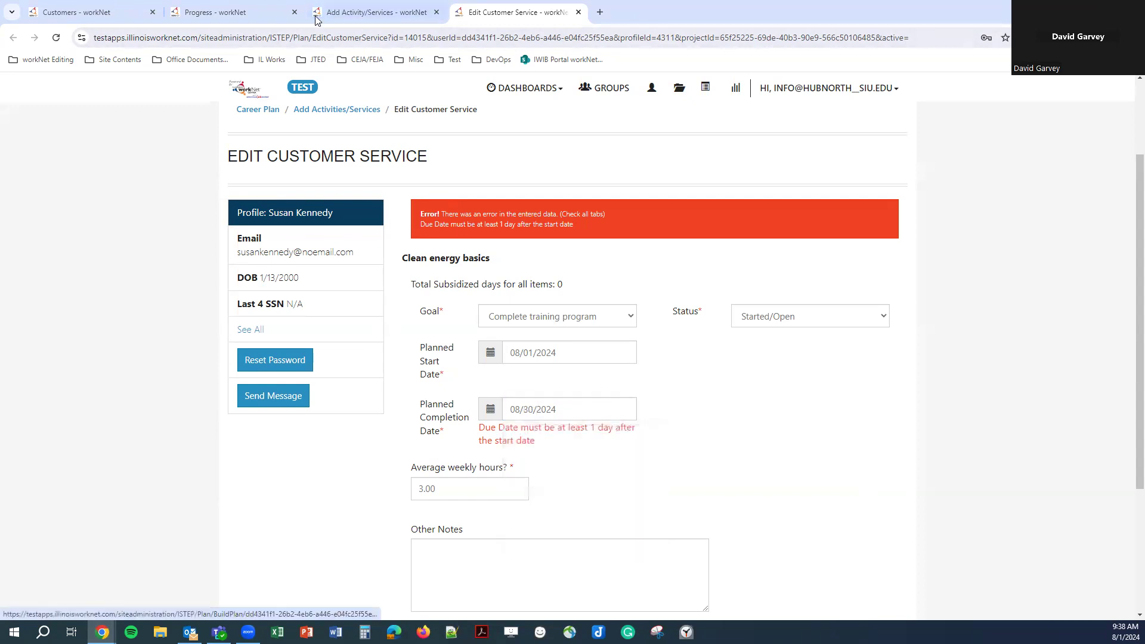
{"action": "left_click", "coordinate": [316, 15]}
{"action": "left_click_drag", "start_coordinate": [239, 6], "coordinate": [382, 12]}
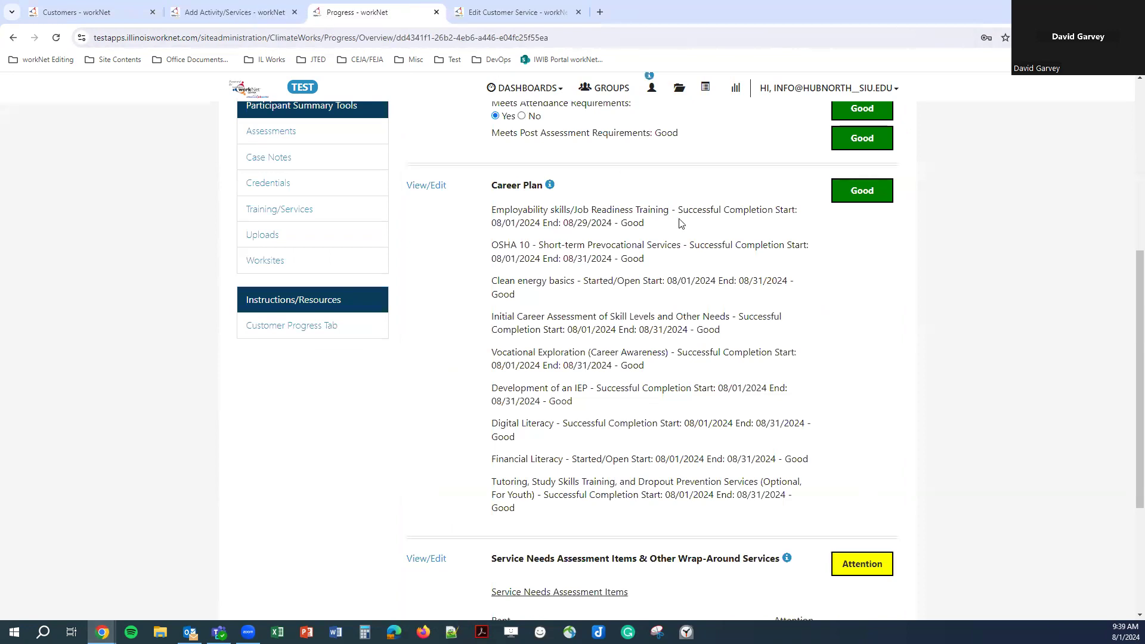
Return to the Clean energy basics service and set planned start to 07/03/2024 and planned completion to 07/26/2024
{"action": "left_click", "coordinate": [518, 12]}
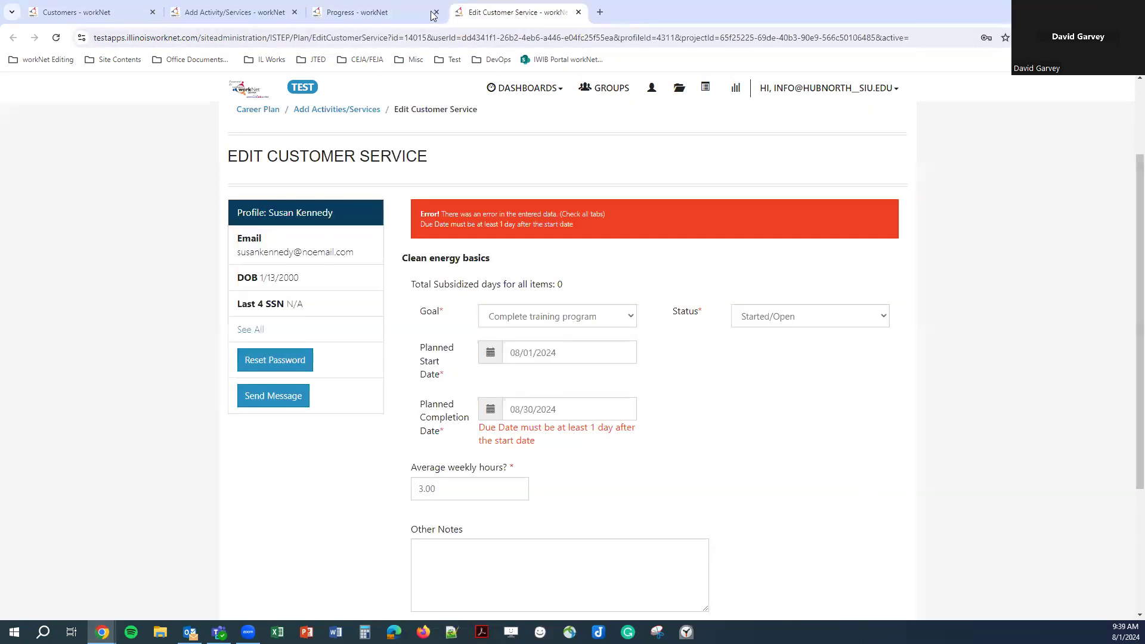
{"action": "left_click_drag", "start_coordinate": [390, 259], "coordinate": [482, 258]}
{"action": "left_click", "coordinate": [483, 257]}
{"action": "left_click", "coordinate": [533, 352]}
{"action": "left_click", "coordinate": [514, 378]}
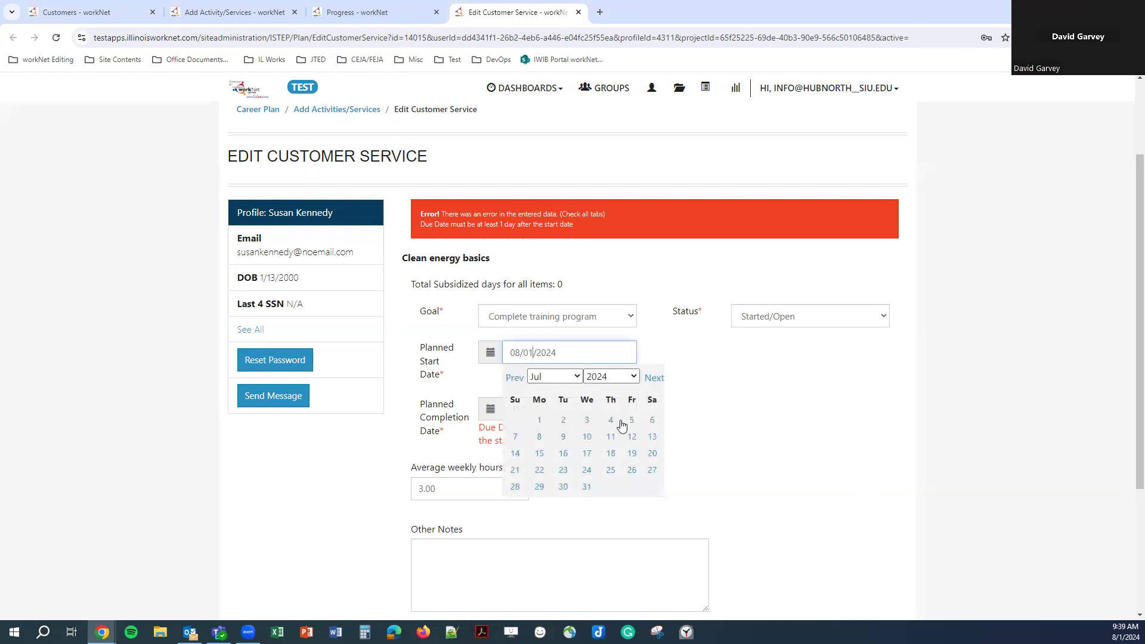
{"action": "left_click", "coordinate": [586, 420]}
{"action": "left_click", "coordinate": [547, 409]}
{"action": "left_click", "coordinate": [516, 432]}
{"action": "left_click", "coordinate": [631, 526]}
{"action": "double_click", "coordinate": [679, 316]}
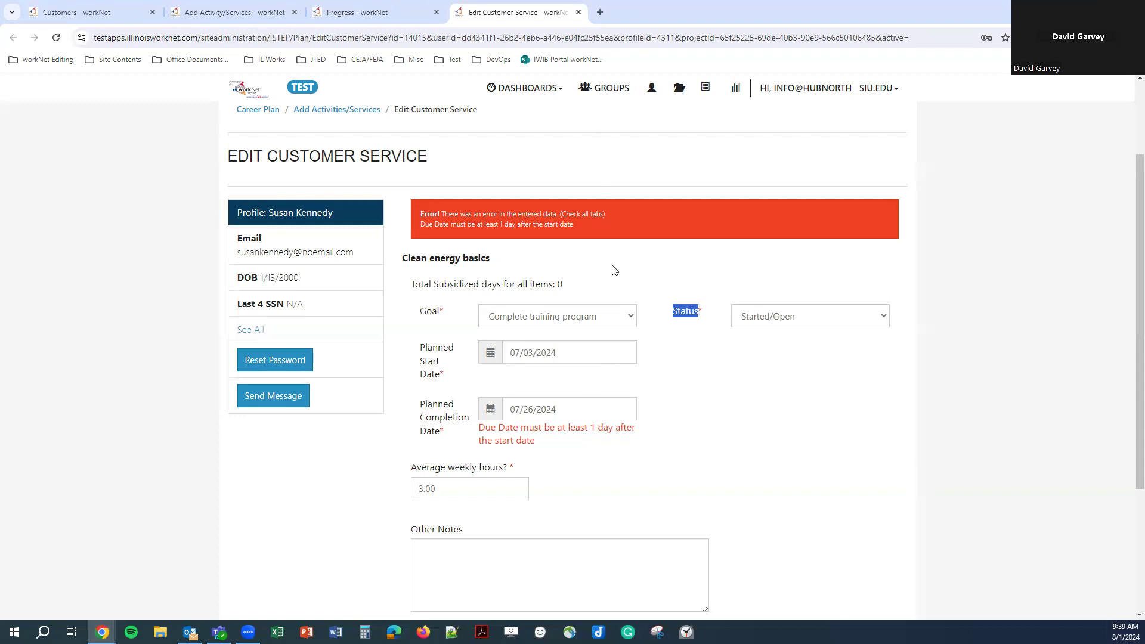
Set the Clean energy basics planned start date to 08/01/2024 and the planned completion date to 08/16/2024
{"action": "left_click", "coordinate": [563, 354]}
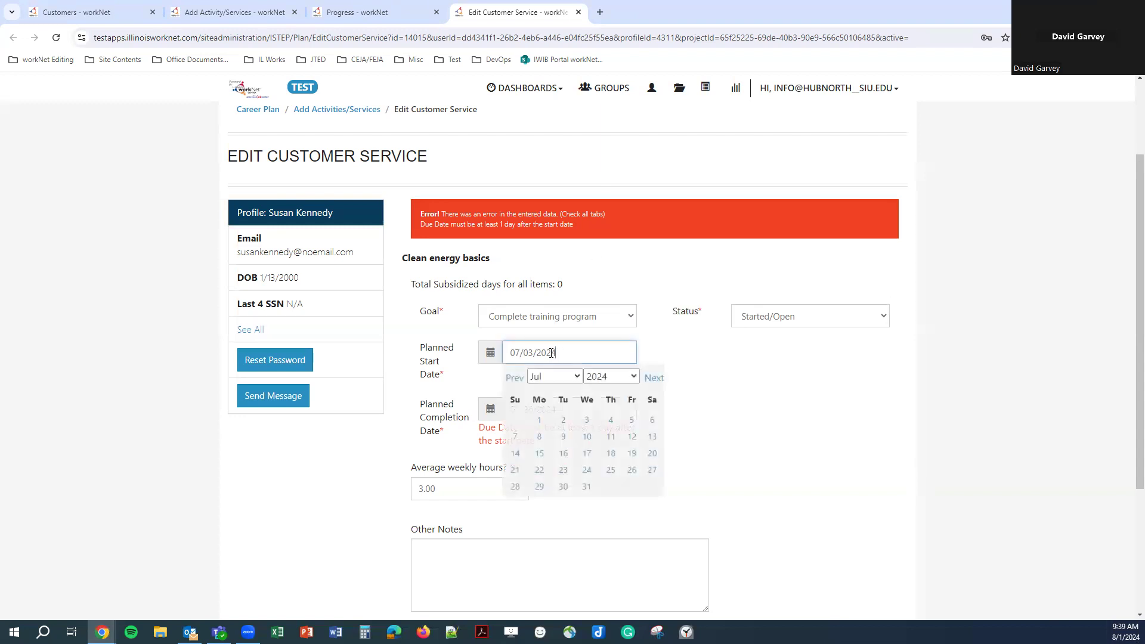
{"action": "left_click", "coordinate": [653, 379]}
{"action": "left_click", "coordinate": [613, 421]}
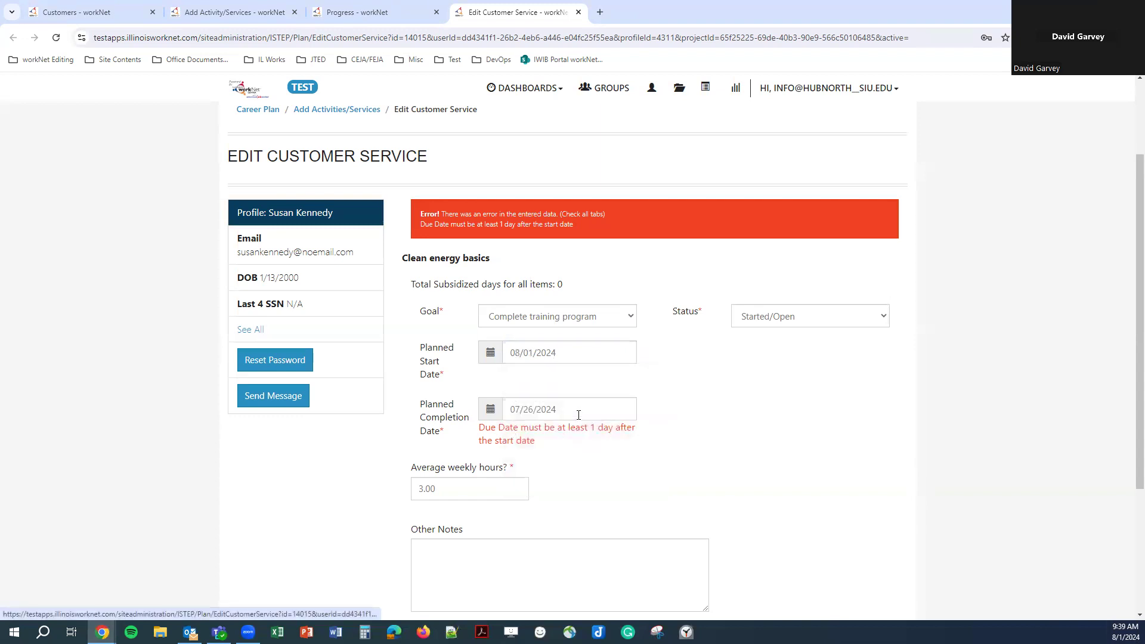
{"action": "left_click", "coordinate": [575, 411]}
{"action": "left_click", "coordinate": [615, 532]}
{"action": "left_click", "coordinate": [559, 410]}
{"action": "left_click", "coordinate": [654, 434]}
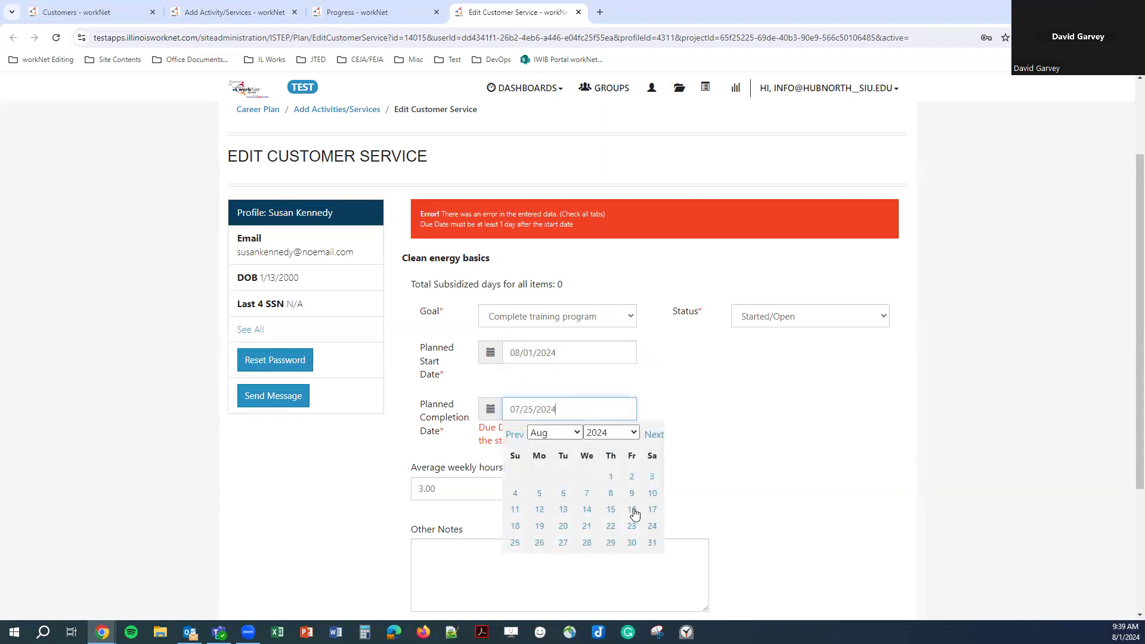
{"action": "left_click", "coordinate": [632, 508]}
Examine the service provider choices, including the WIOA training provider list and the entry fields for Other Provider
{"action": "scroll", "coordinate": [601, 350], "scroll_direction": "up", "scroll_amount": 1}
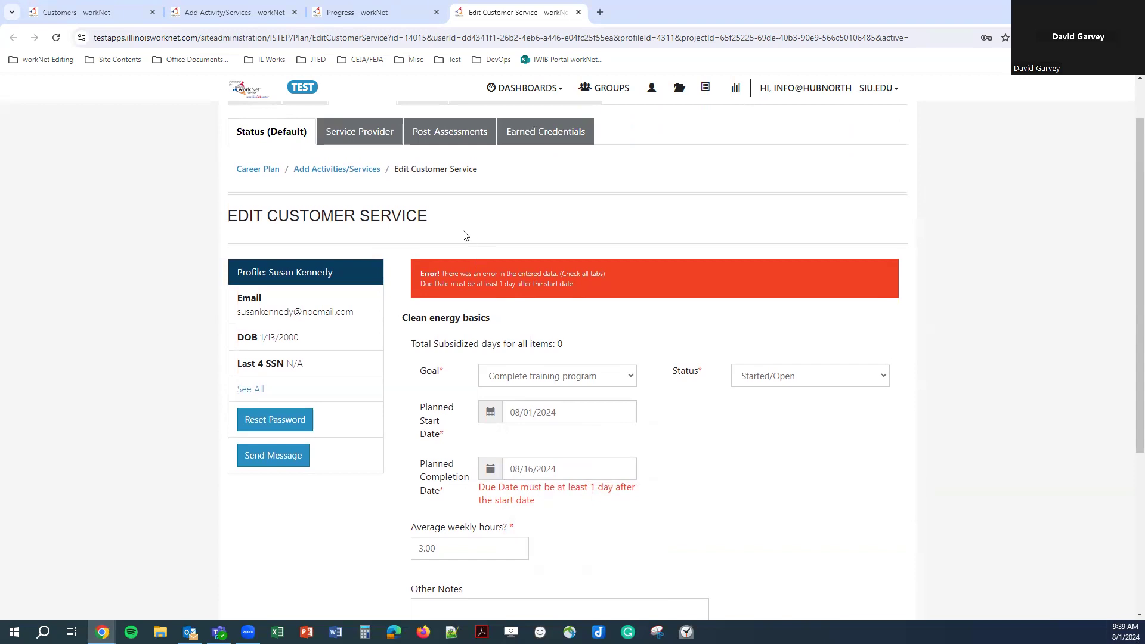
{"action": "left_click", "coordinate": [360, 134]}
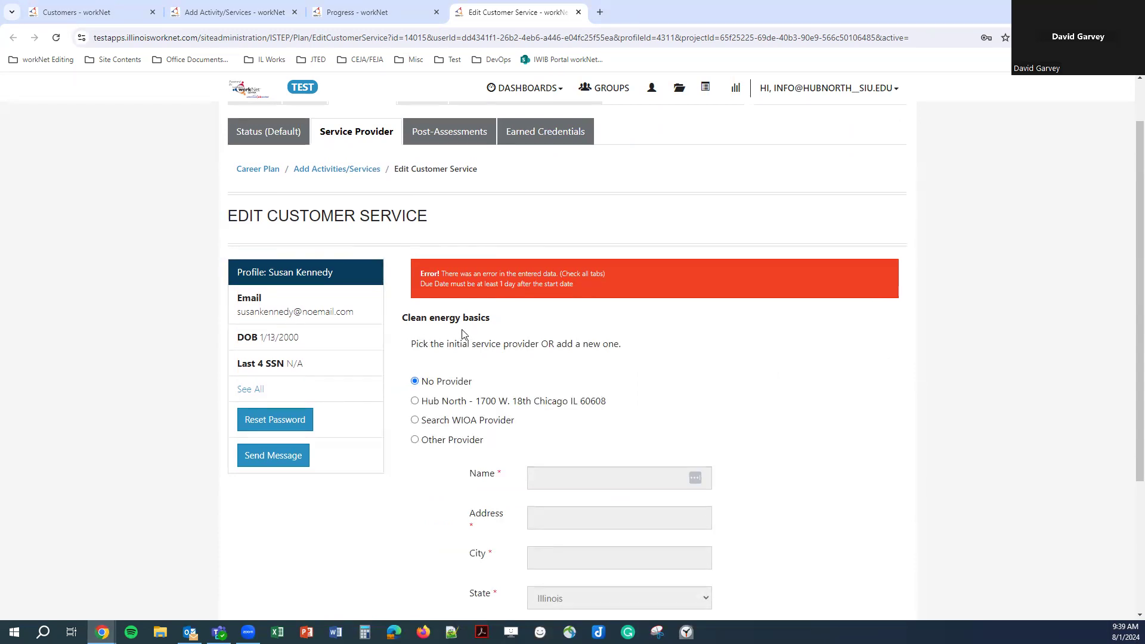
{"action": "scroll", "coordinate": [462, 337], "scroll_direction": "down", "scroll_amount": 2}
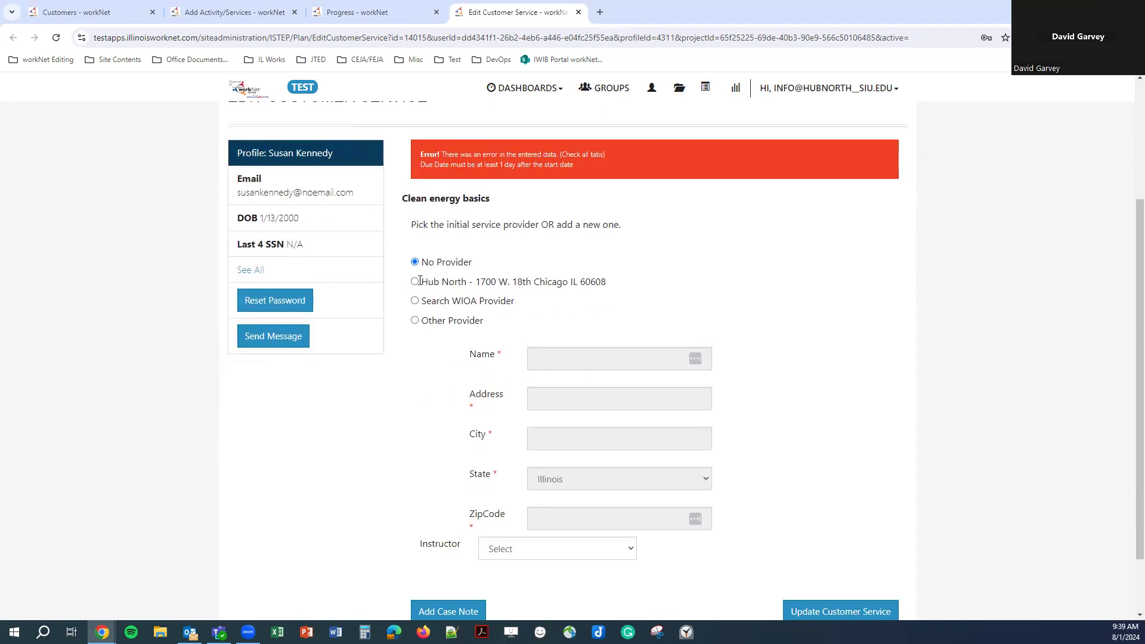
{"action": "left_click_drag", "start_coordinate": [425, 279], "coordinate": [614, 281]}
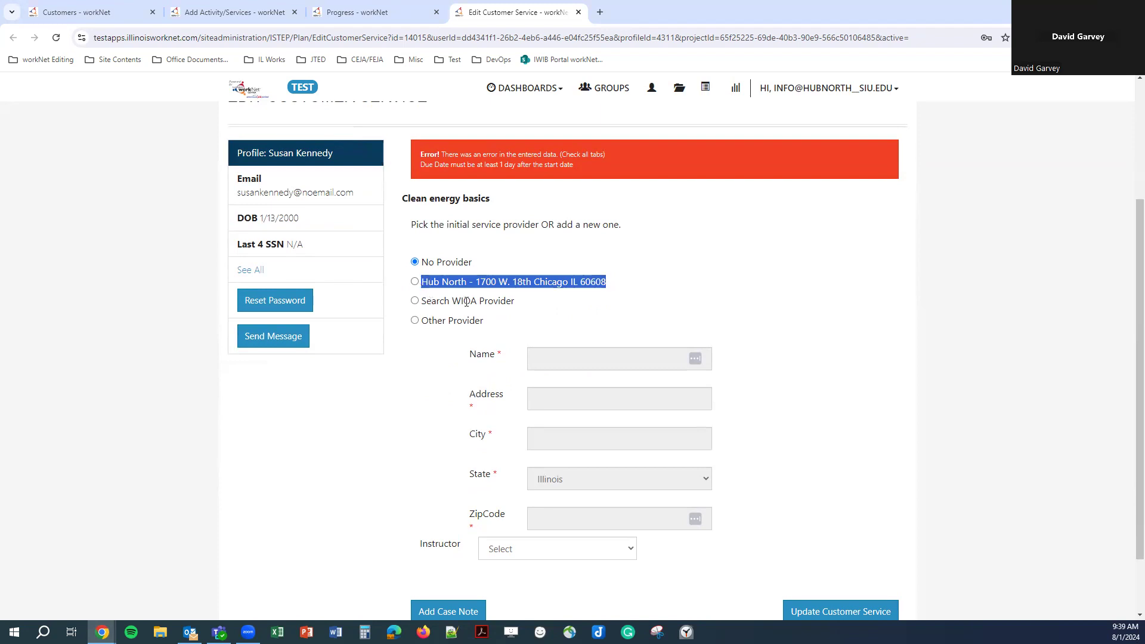
{"action": "left_click", "coordinate": [414, 301]}
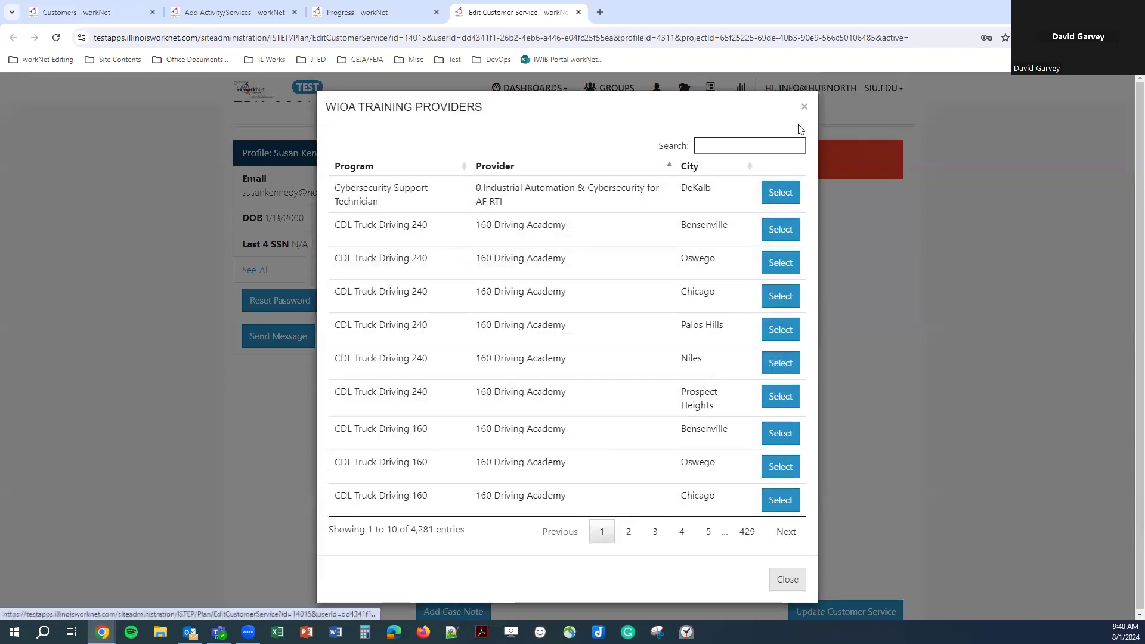
{"action": "left_click", "coordinate": [804, 107]}
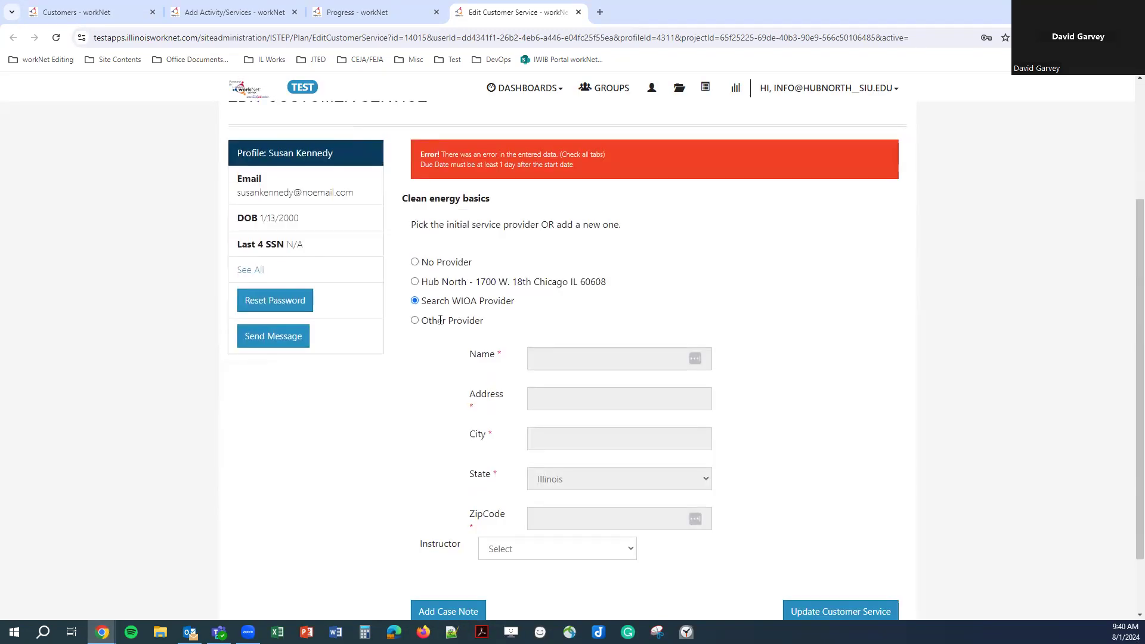
{"action": "left_click", "coordinate": [415, 321]}
{"action": "scroll", "coordinate": [518, 302], "scroll_direction": "down", "scroll_amount": 2}
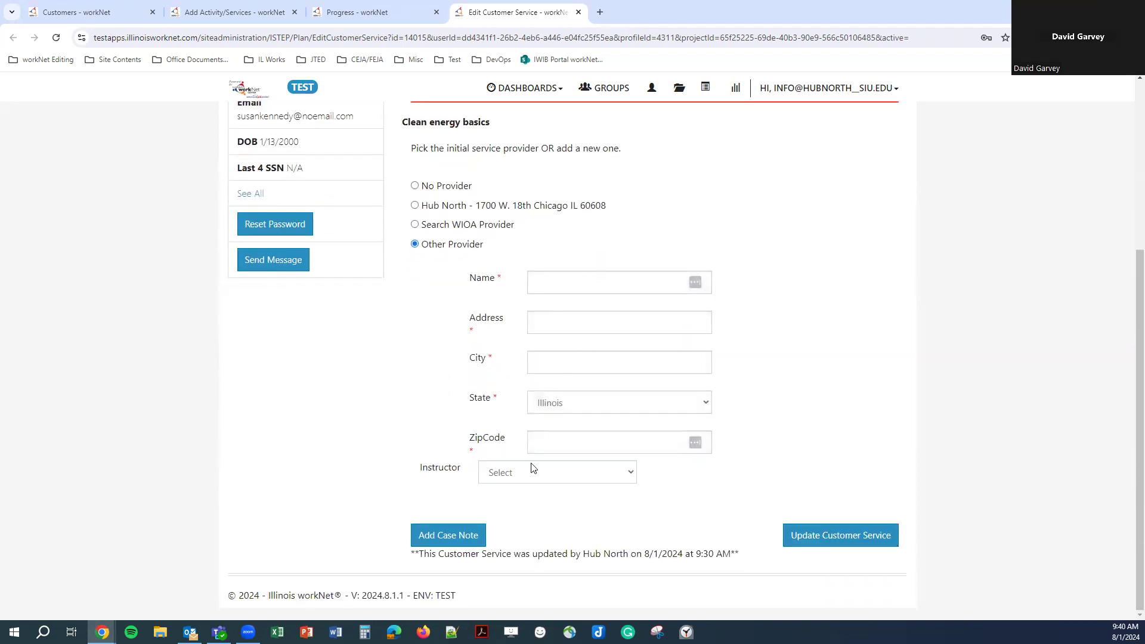
Select Hub North as the service provider and submit the update with case note "x", saved without sending a message or email
{"action": "left_click", "coordinate": [415, 205]}
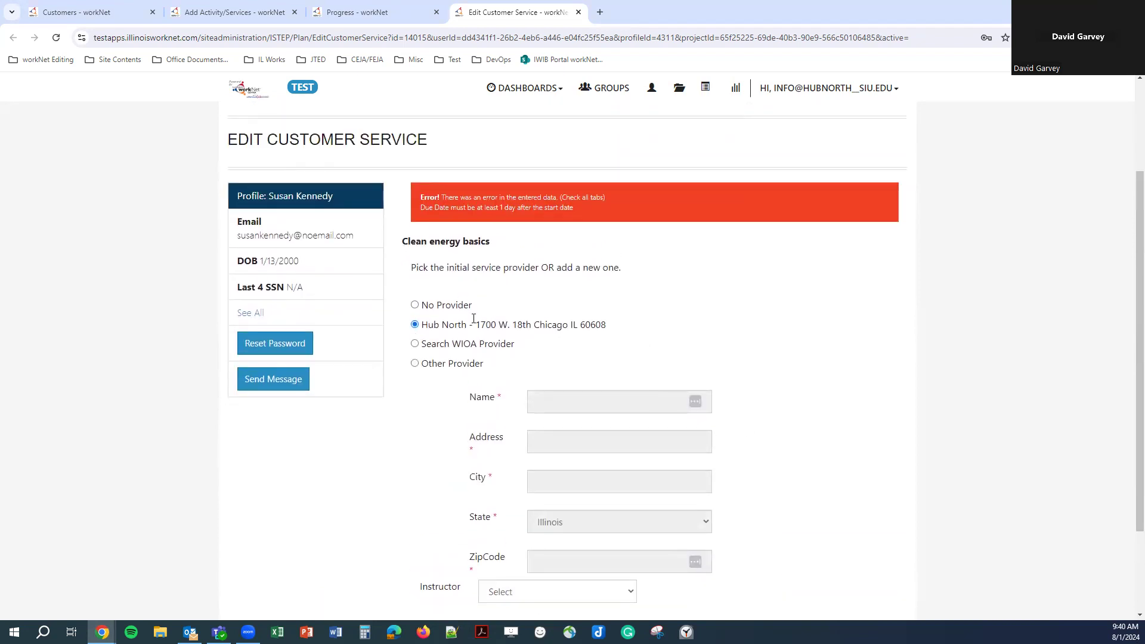
{"action": "scroll", "coordinate": [783, 386], "scroll_direction": "down", "scroll_amount": 1}
{"action": "left_click", "coordinate": [844, 595]}
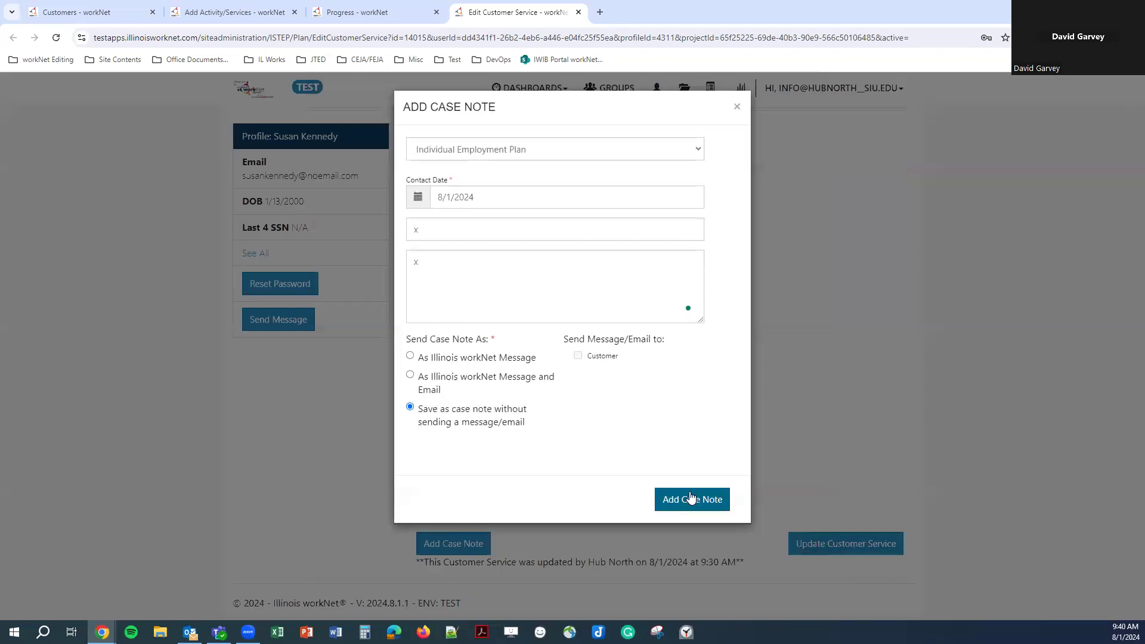
{"action": "left_click", "coordinate": [687, 502]}
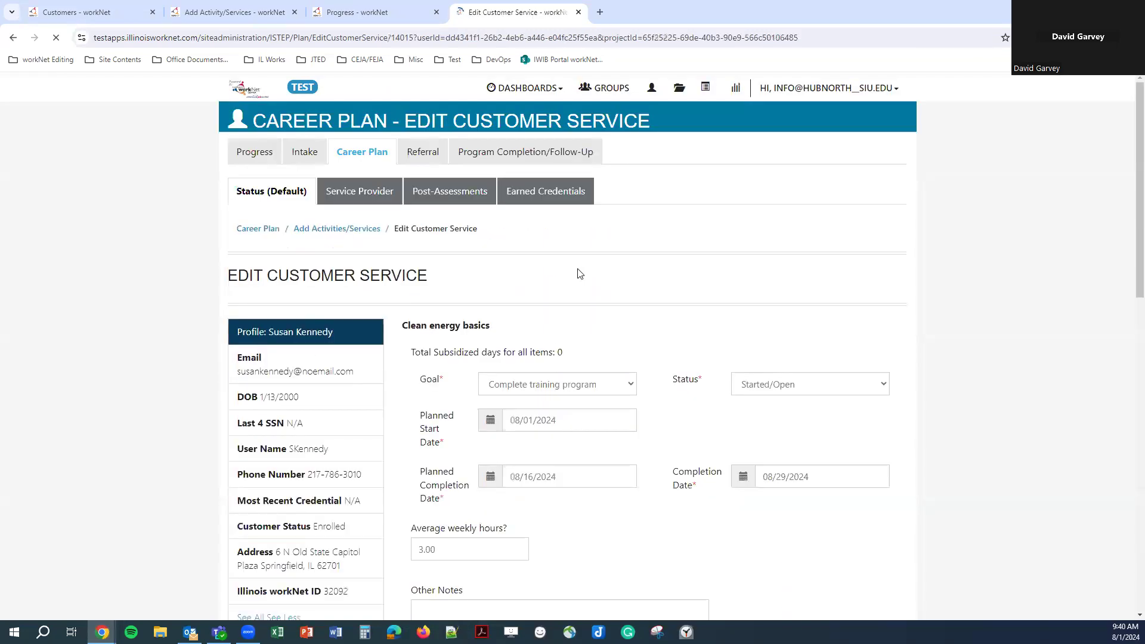
Check the updated service's planned dates and its chosen service provider
{"action": "scroll", "coordinate": [835, 356], "scroll_direction": "down", "scroll_amount": 4}
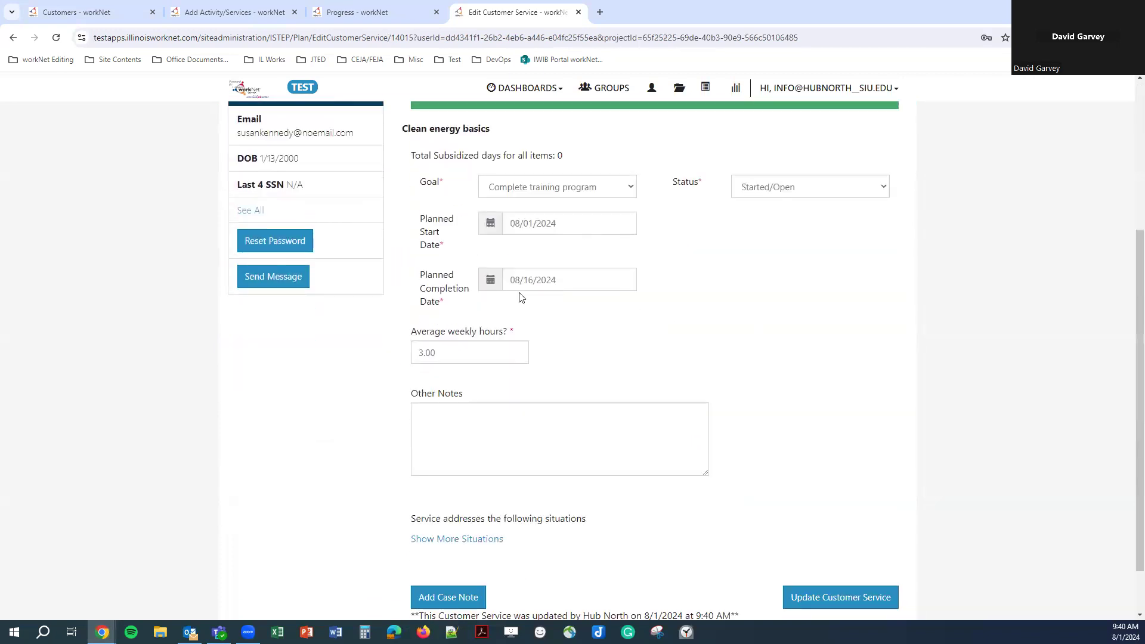
{"action": "scroll", "coordinate": [593, 379], "scroll_direction": "up", "scroll_amount": 4}
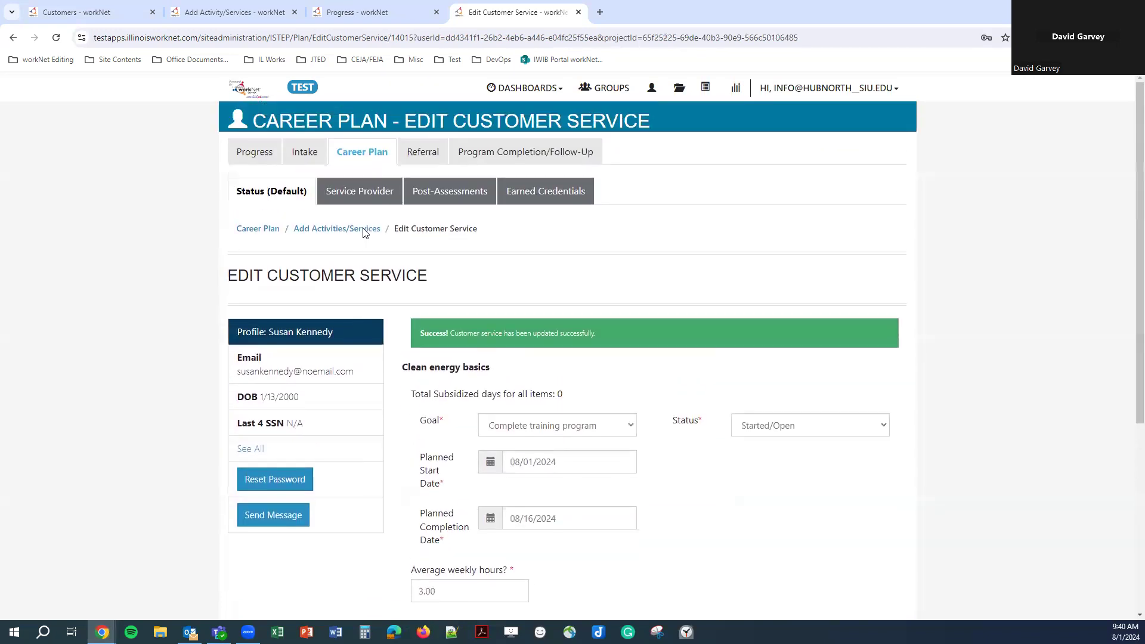
{"action": "left_click", "coordinate": [356, 191]}
{"action": "scroll", "coordinate": [468, 419], "scroll_direction": "down", "scroll_amount": 2}
{"action": "scroll", "coordinate": [462, 416], "scroll_direction": "up", "scroll_amount": 3}
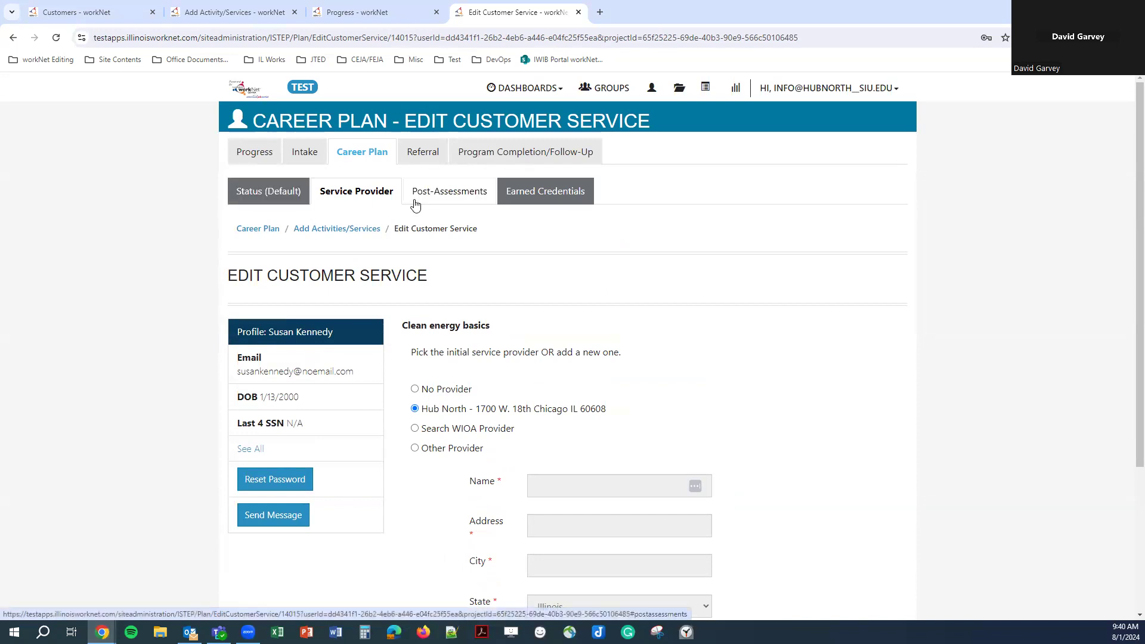
{"action": "left_click", "coordinate": [270, 193]}
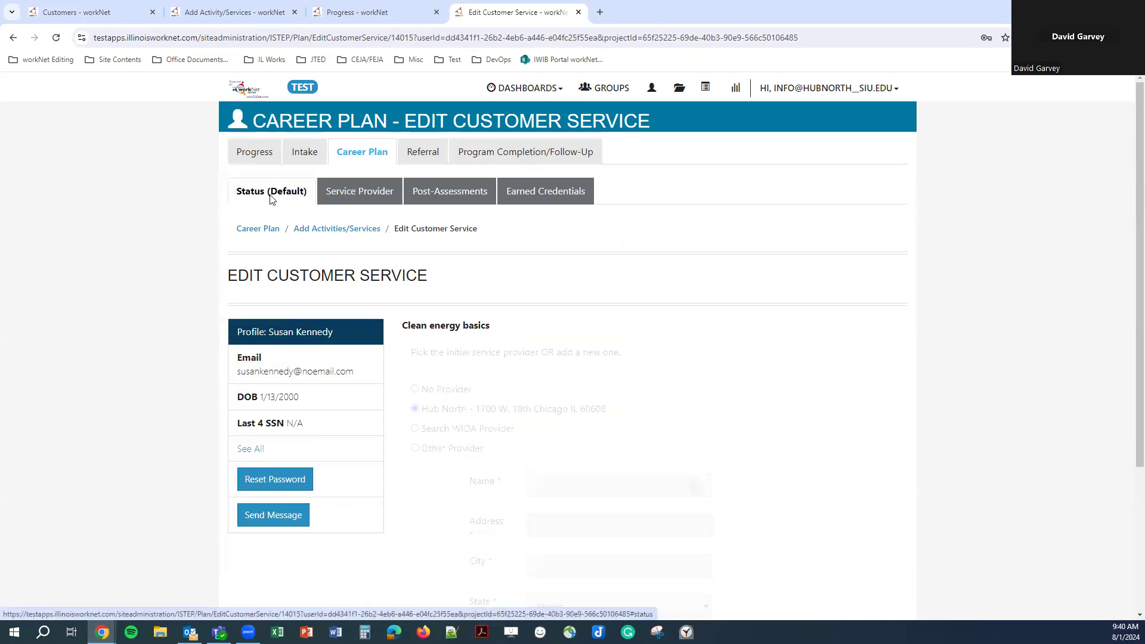
Open the service's post-assessments and try a passing percentage of 80
{"action": "left_click", "coordinate": [437, 196]}
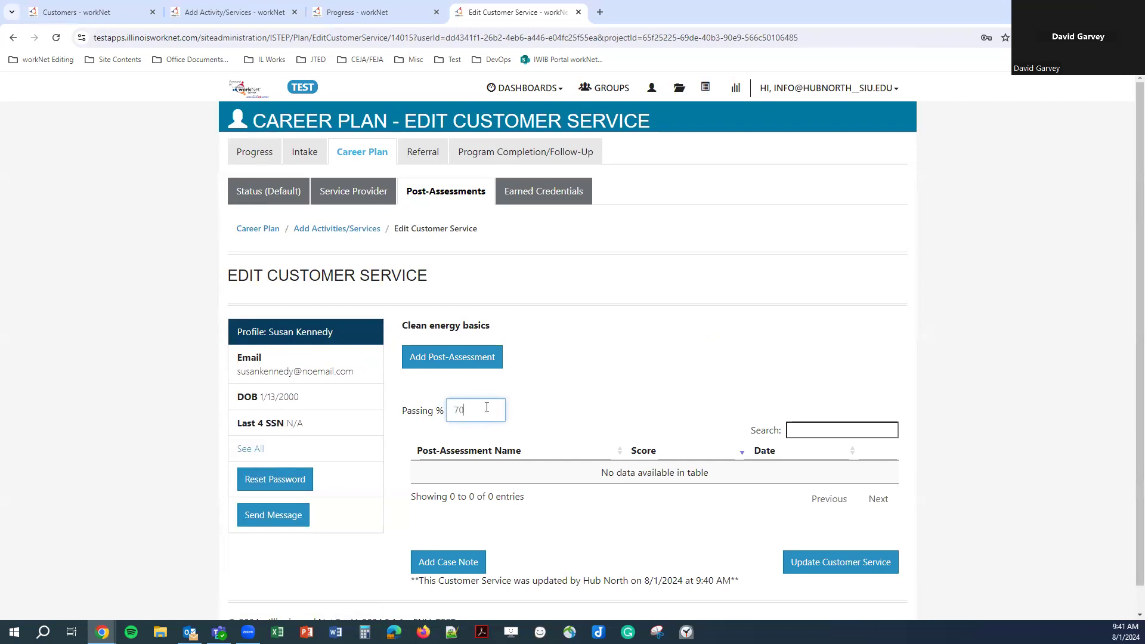
{"action": "double_click", "coordinate": [489, 411]}
{"action": "type", "text": "80"}
Add a post-assessment named "Test 5" with a score of 95 and the date 08/01/2024
{"action": "left_click", "coordinate": [488, 360]}
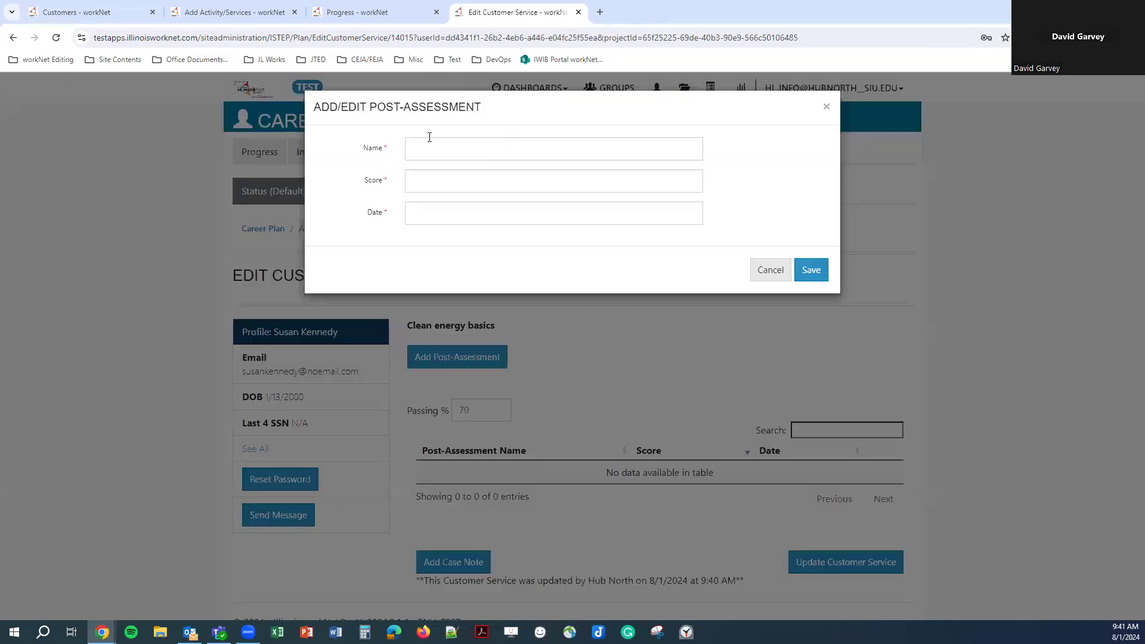
{"action": "left_click", "coordinate": [525, 147]}
{"action": "type", "text": "Test 5"}
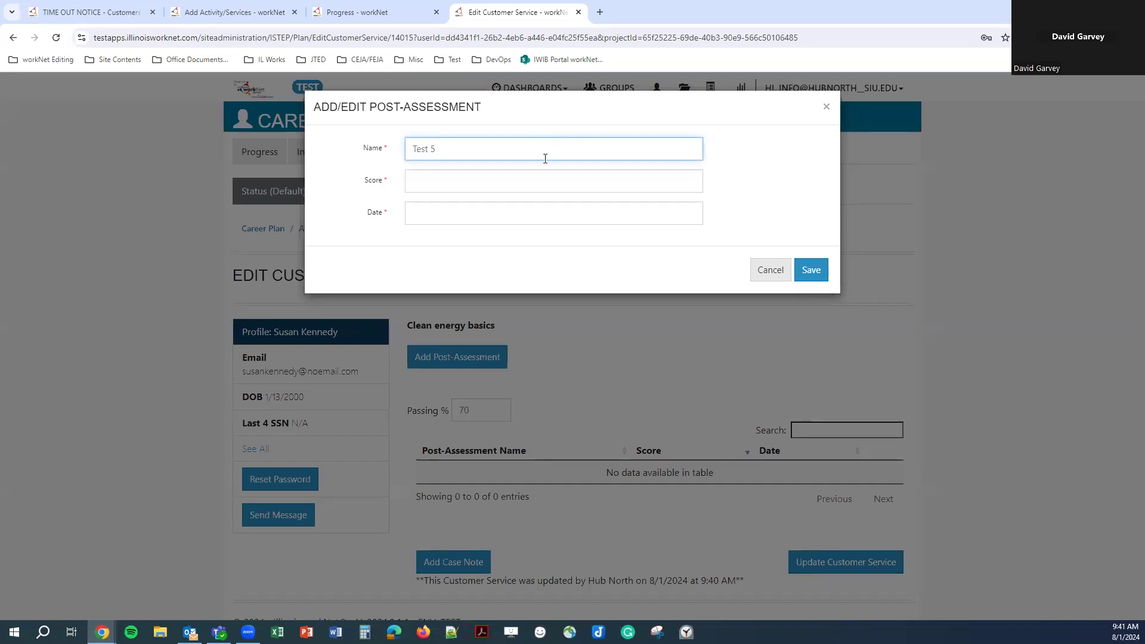
{"action": "left_click", "coordinate": [533, 176]}
{"action": "type", "text": "95"}
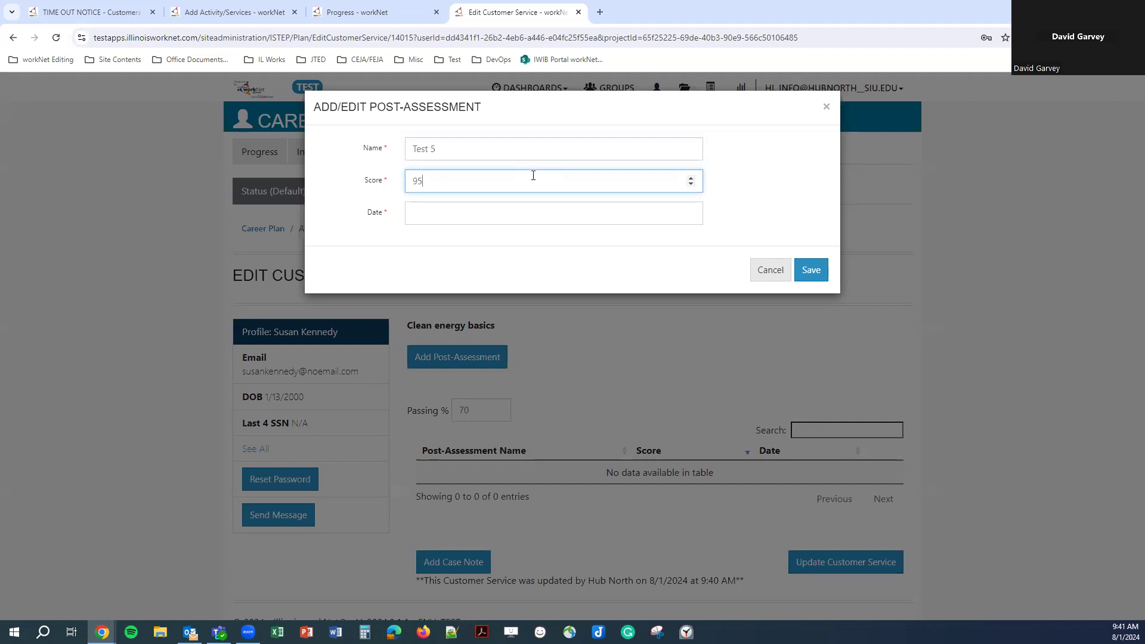
{"action": "left_click", "coordinate": [512, 215]}
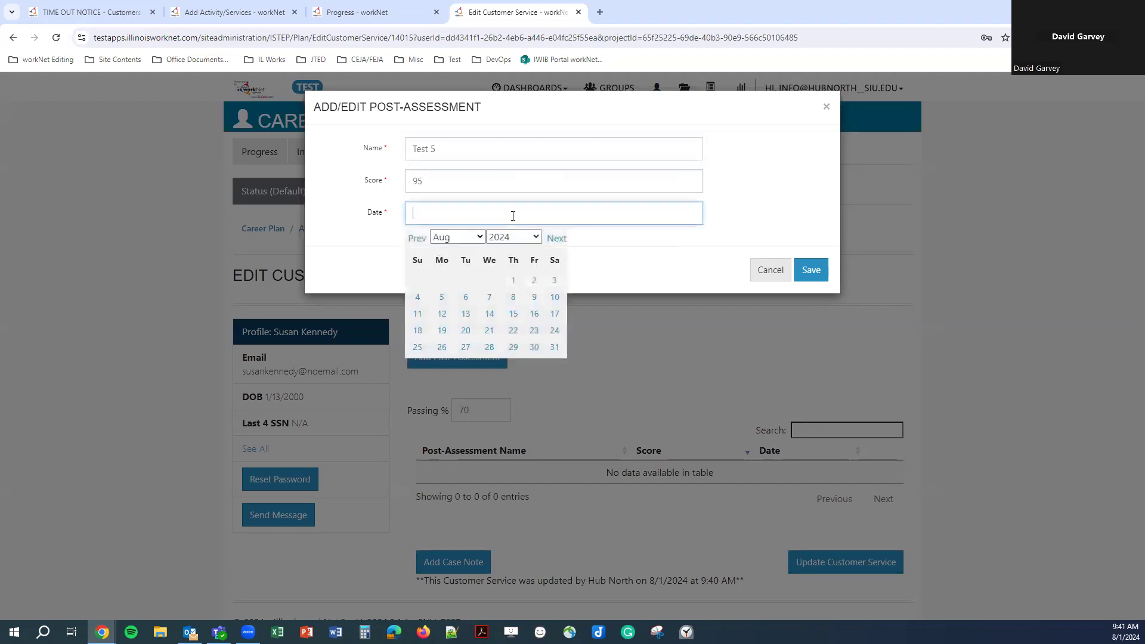
{"action": "left_click", "coordinate": [513, 280]}
{"action": "left_click", "coordinate": [812, 272]}
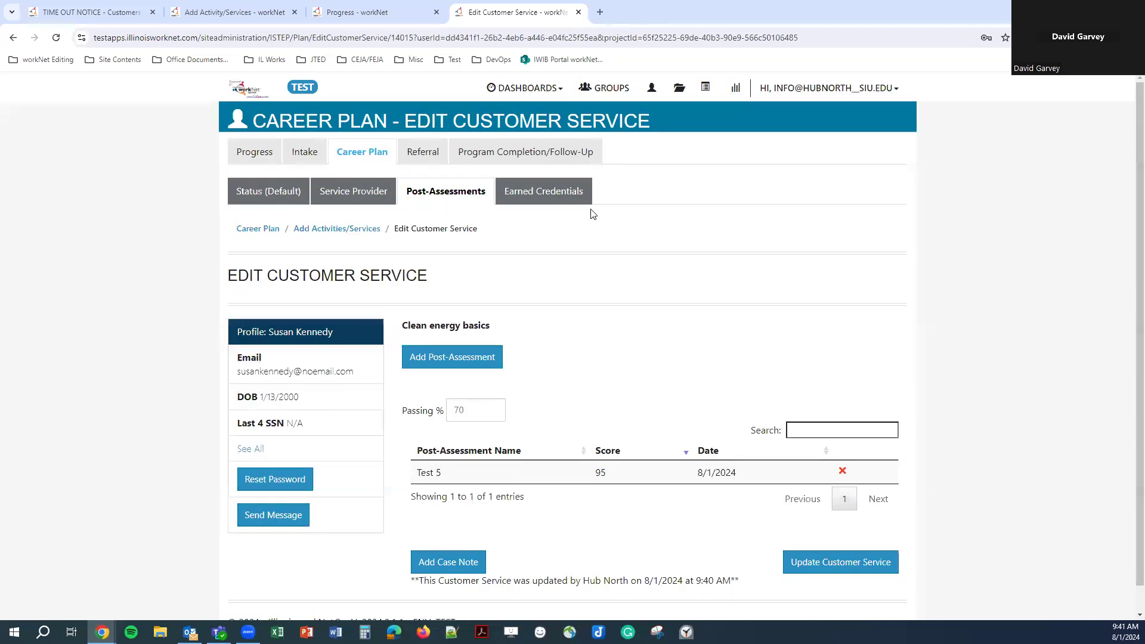
Open the service's earned credentials and start adding a credential manually
{"action": "left_click", "coordinate": [532, 191]}
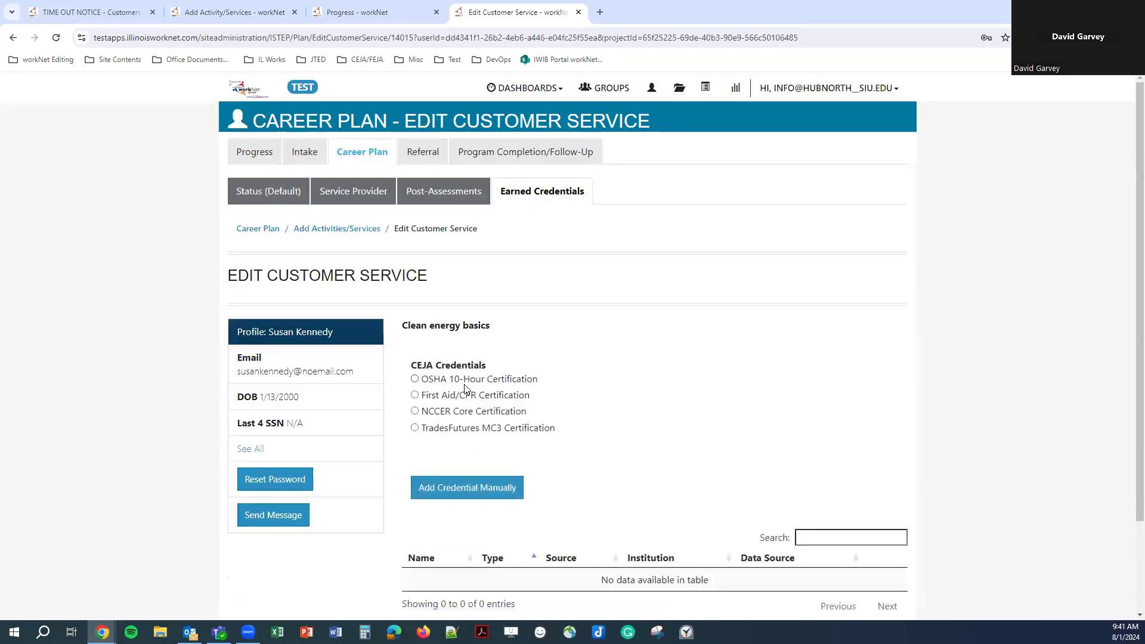
{"action": "scroll", "coordinate": [411, 244], "scroll_direction": "down", "scroll_amount": 2}
{"action": "scroll", "coordinate": [580, 238], "scroll_direction": "up", "scroll_amount": 2}
{"action": "scroll", "coordinate": [544, 351], "scroll_direction": "down", "scroll_amount": 1}
{"action": "scroll", "coordinate": [544, 350], "scroll_direction": "down", "scroll_amount": 1}
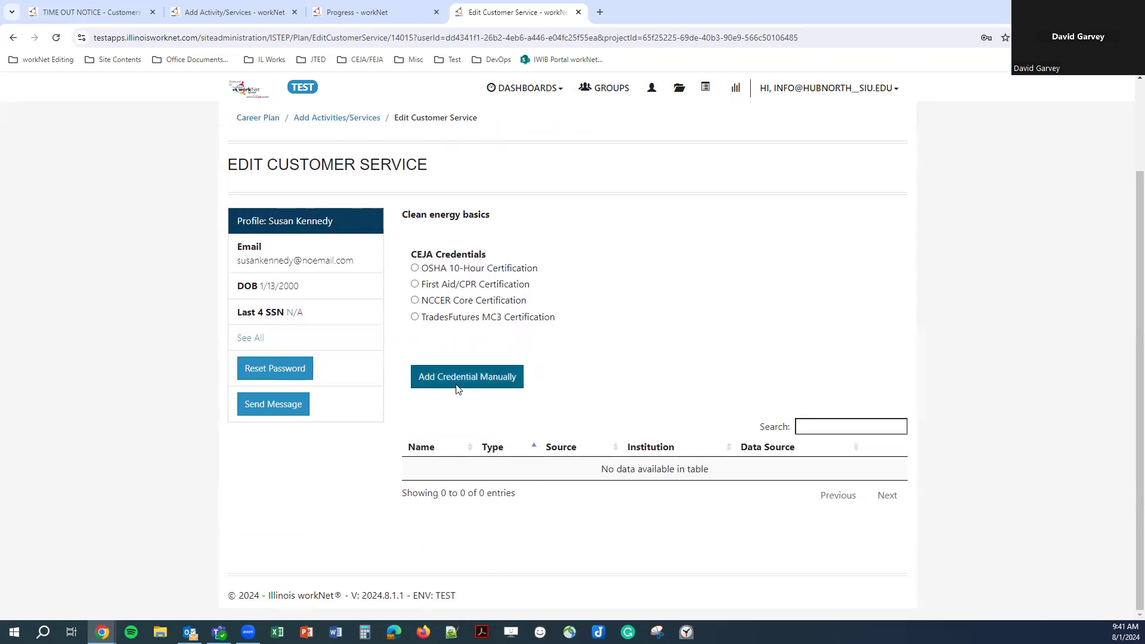
{"action": "left_click", "coordinate": [482, 382]}
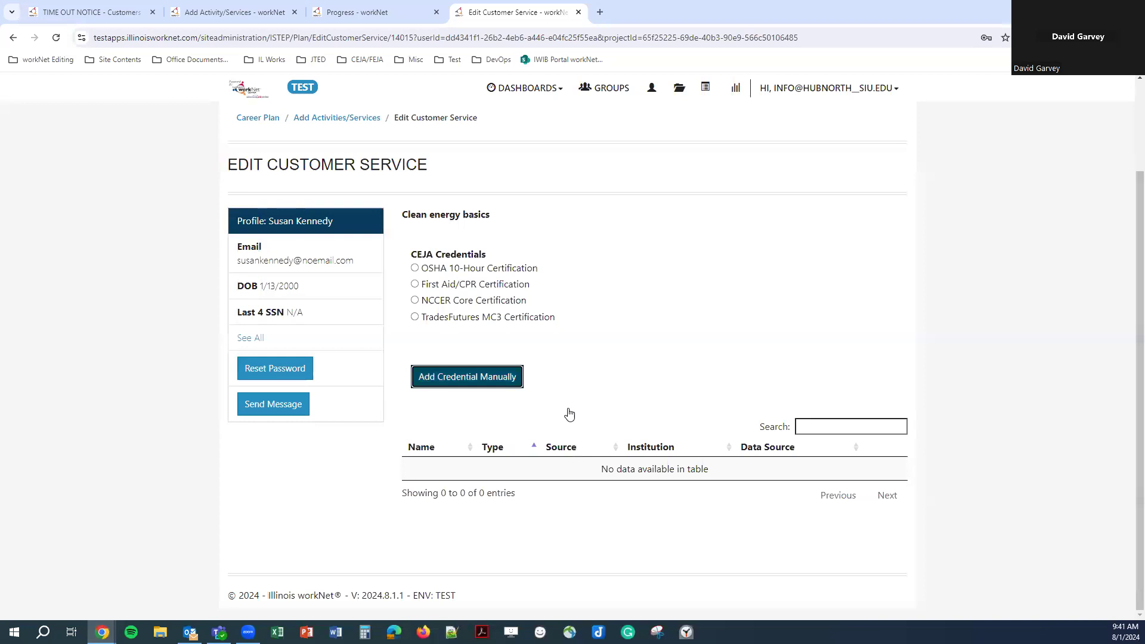
{"action": "left_click", "coordinate": [490, 371]}
Name the credential "Credential Example", with Copy of Credential as its source and 08/01/2024 as the date attained
{"action": "left_click", "coordinate": [477, 151]}
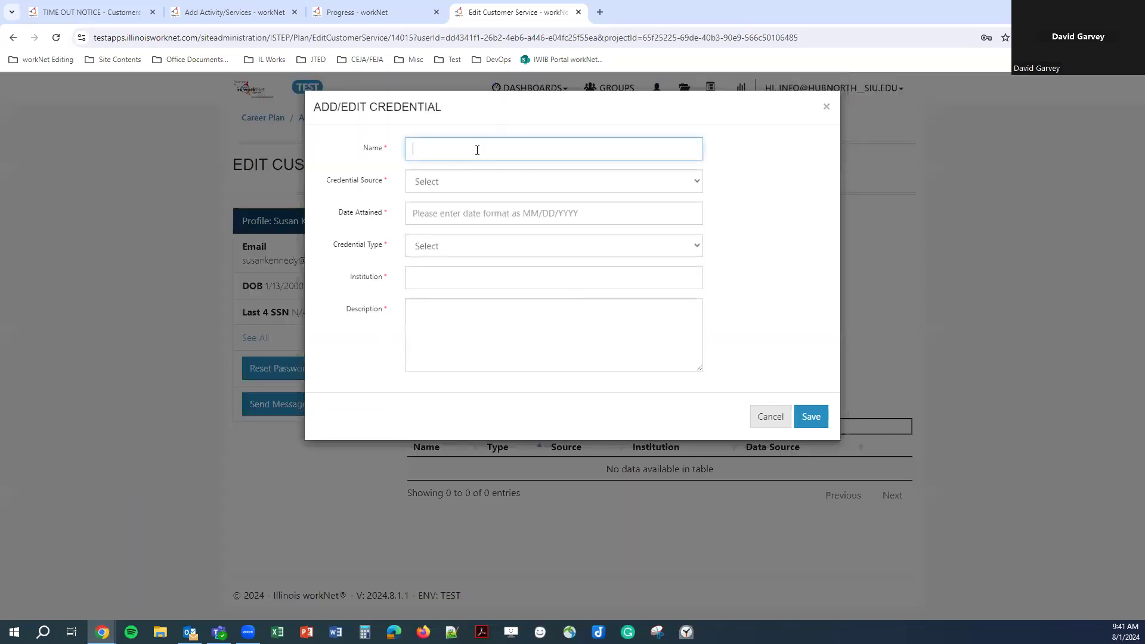
{"action": "type", "text": "Credential Example"}
{"action": "key", "text": "Tab"}
{"action": "left_click", "coordinate": [433, 189]}
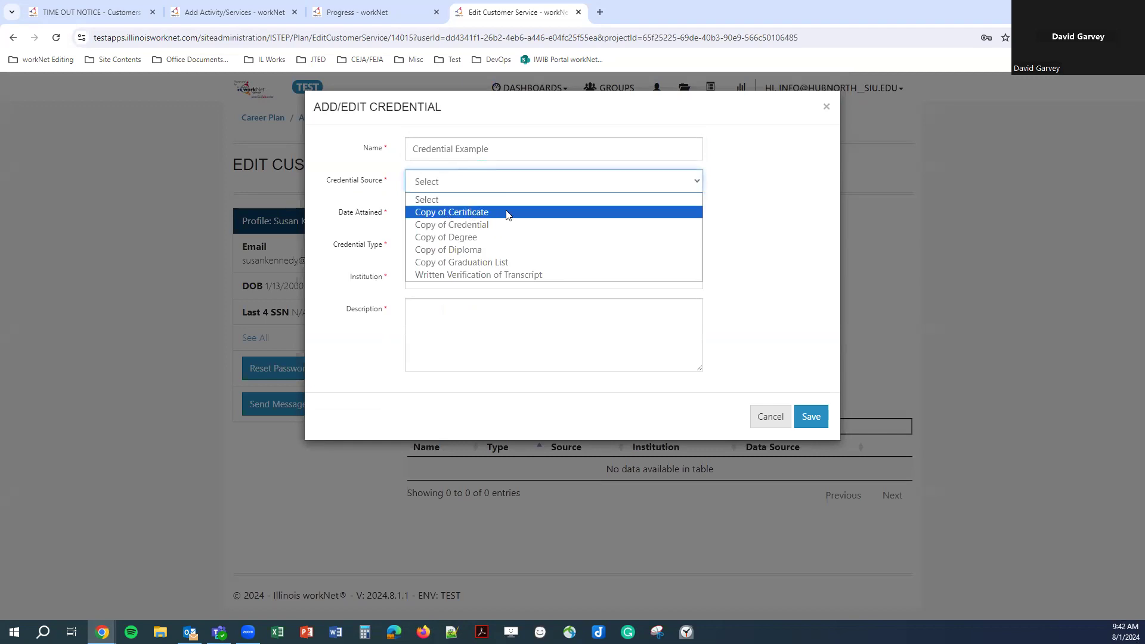
{"action": "left_click", "coordinate": [498, 224]}
{"action": "left_click", "coordinate": [485, 212]}
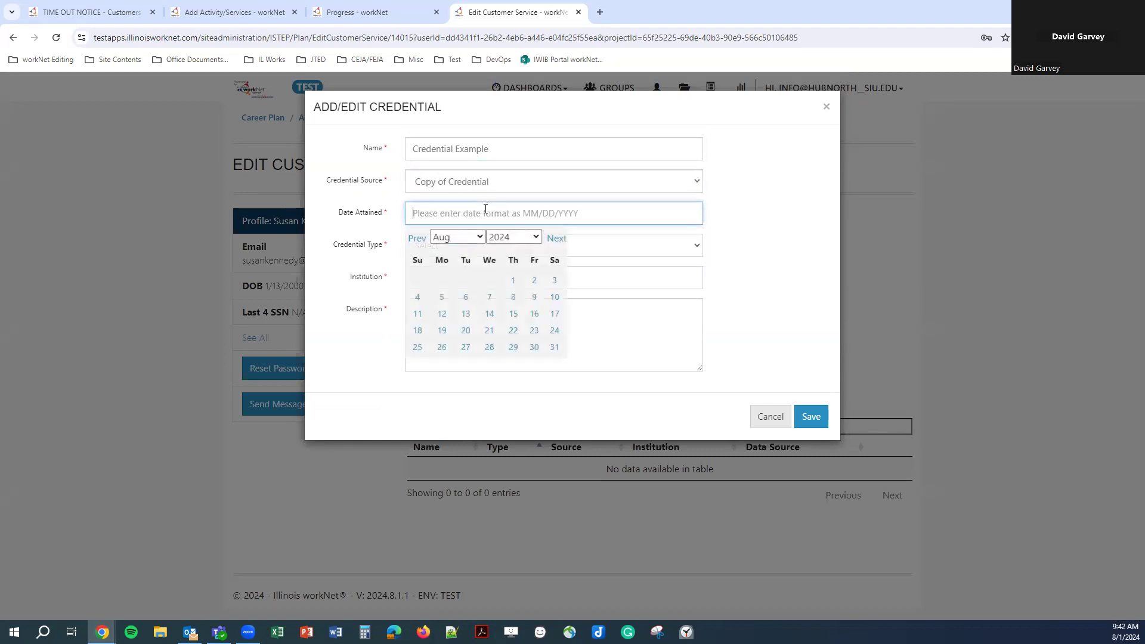
{"action": "left_click", "coordinate": [513, 280]}
Set the credential type to Credential, the institution to "Institution Example" and the description to "Credential description"
{"action": "left_click", "coordinate": [521, 247]}
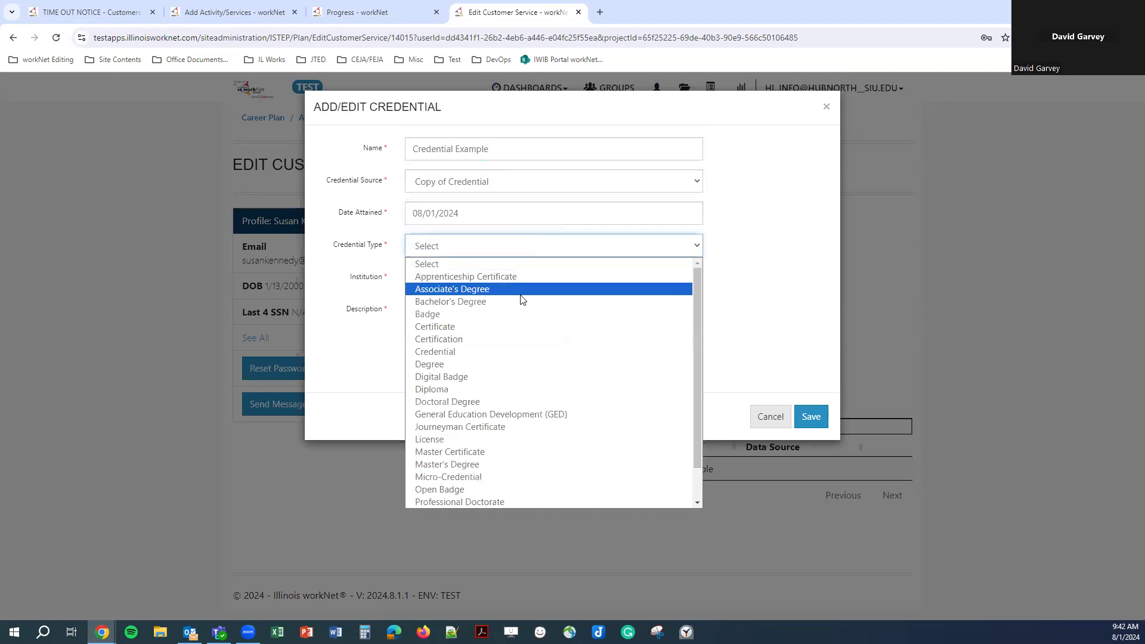
{"action": "left_click", "coordinate": [507, 351]}
{"action": "left_click", "coordinate": [480, 283]}
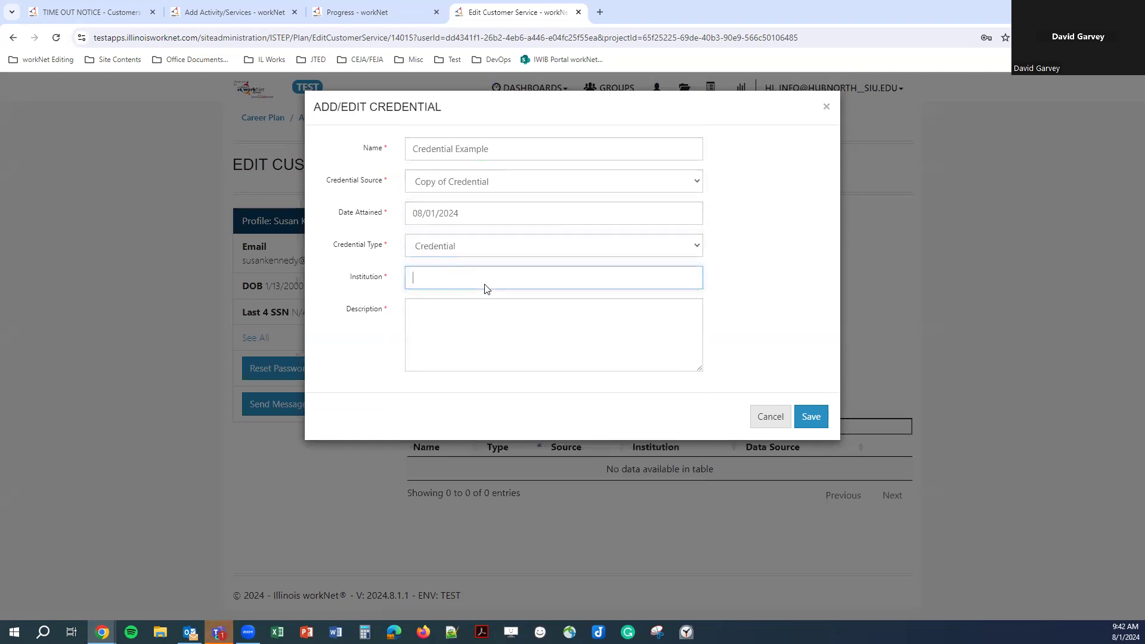
{"action": "type", "text": "Institution Example"}
{"action": "key", "text": "Tab"}
{"action": "type", "text": "Crede"}
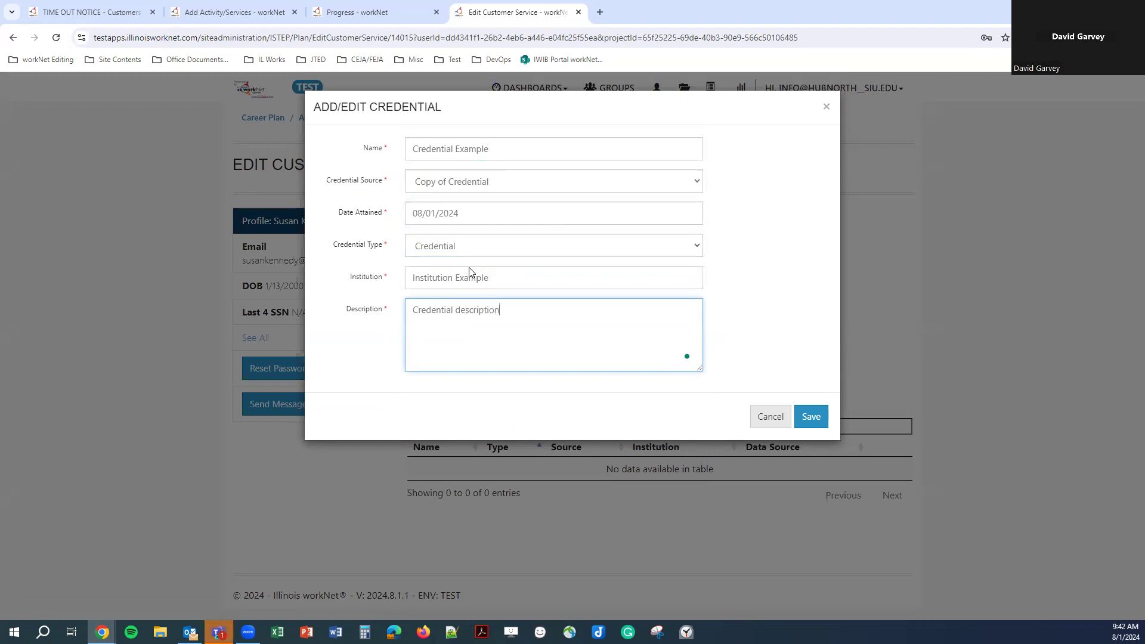
Save the Credential Example entry and start adding the predefined OSHA 10-Hour Certification
{"action": "left_click", "coordinate": [810, 417]}
{"action": "left_click", "coordinate": [672, 113]}
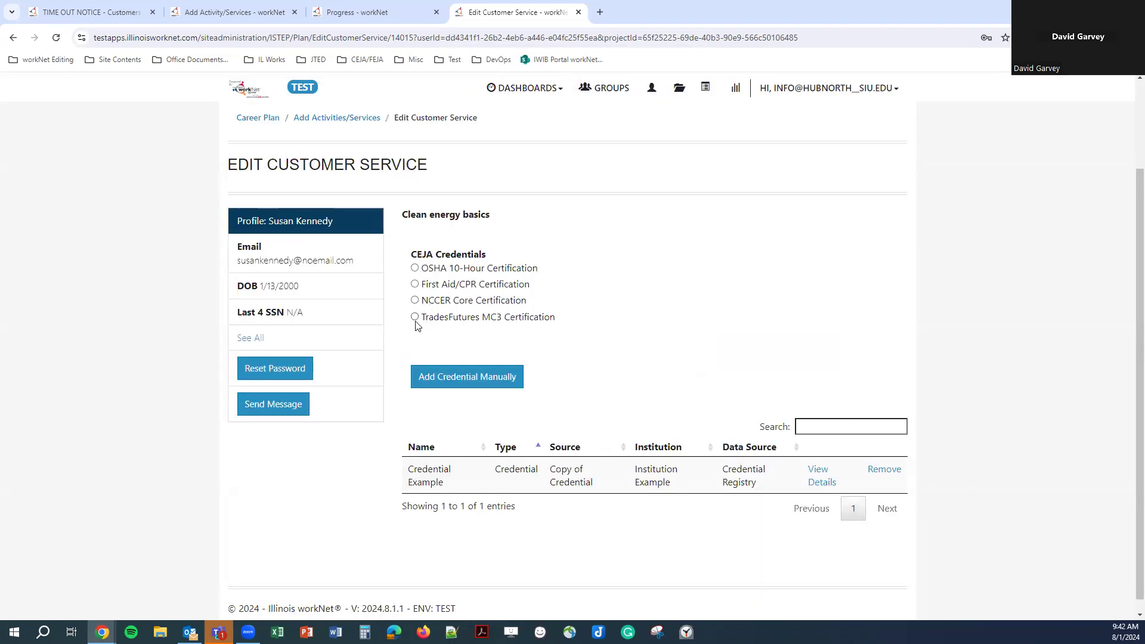
{"action": "left_click", "coordinate": [415, 268]}
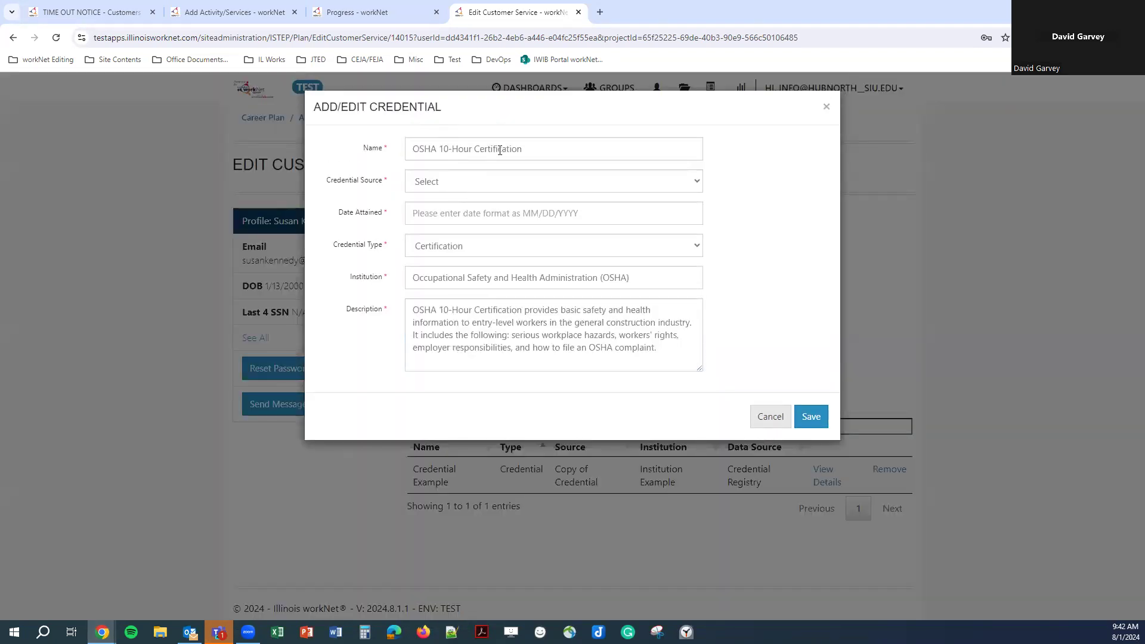
Set the OSHA certification's source to Copy of Certificate and its date attained to 08/01/2024, and save the credential
{"action": "left_click", "coordinate": [697, 184]}
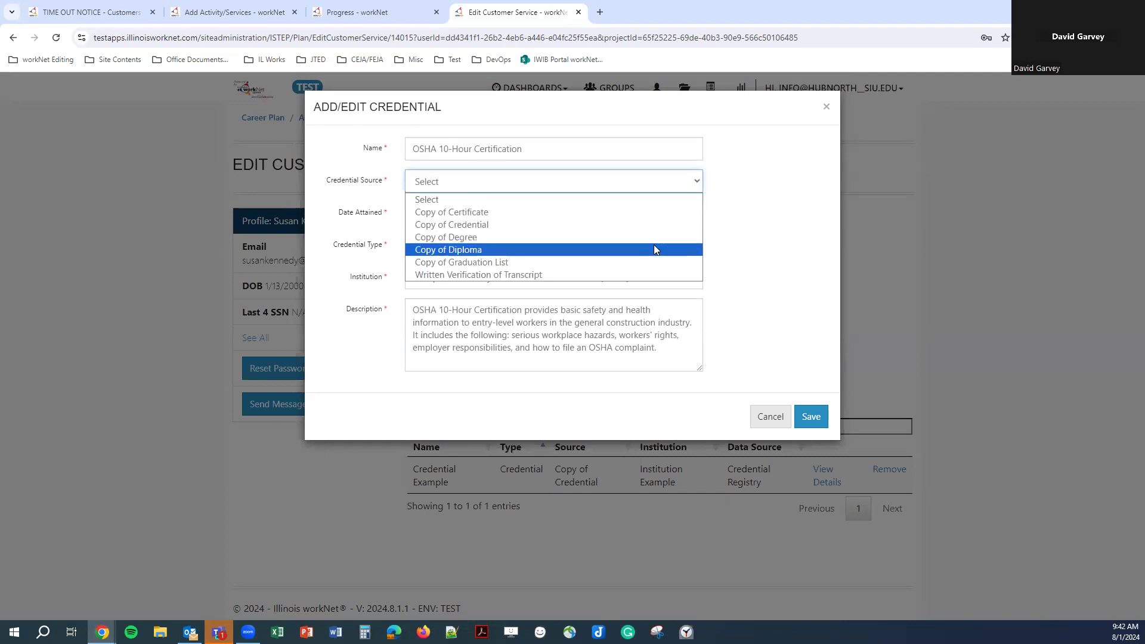
{"action": "left_click", "coordinate": [676, 212]}
{"action": "left_click", "coordinate": [675, 213]}
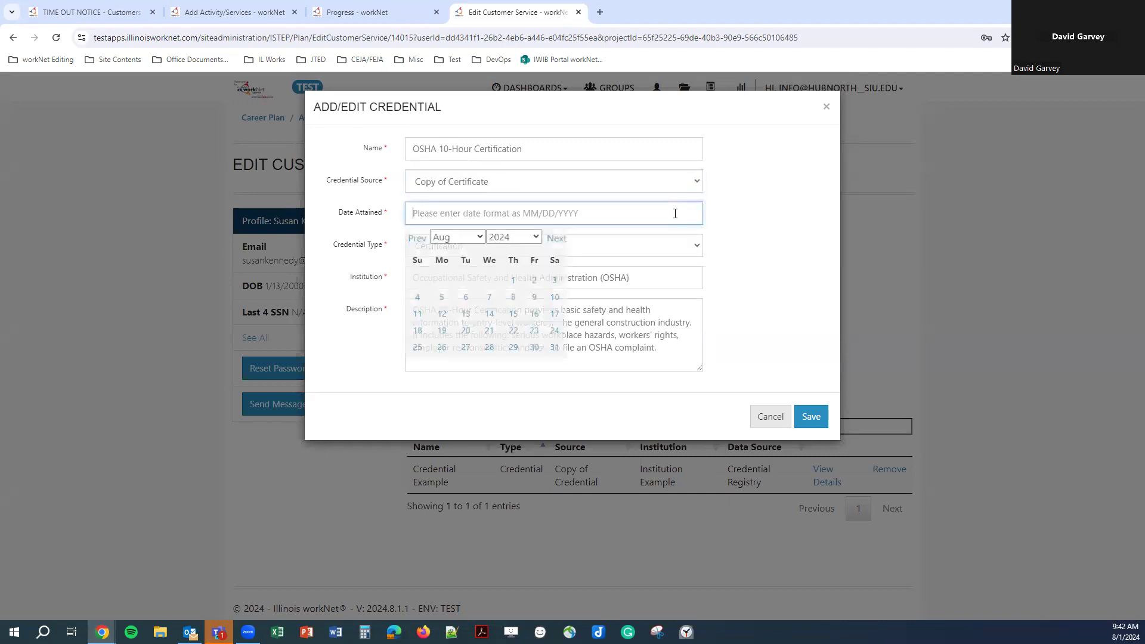
{"action": "left_click", "coordinate": [514, 280]}
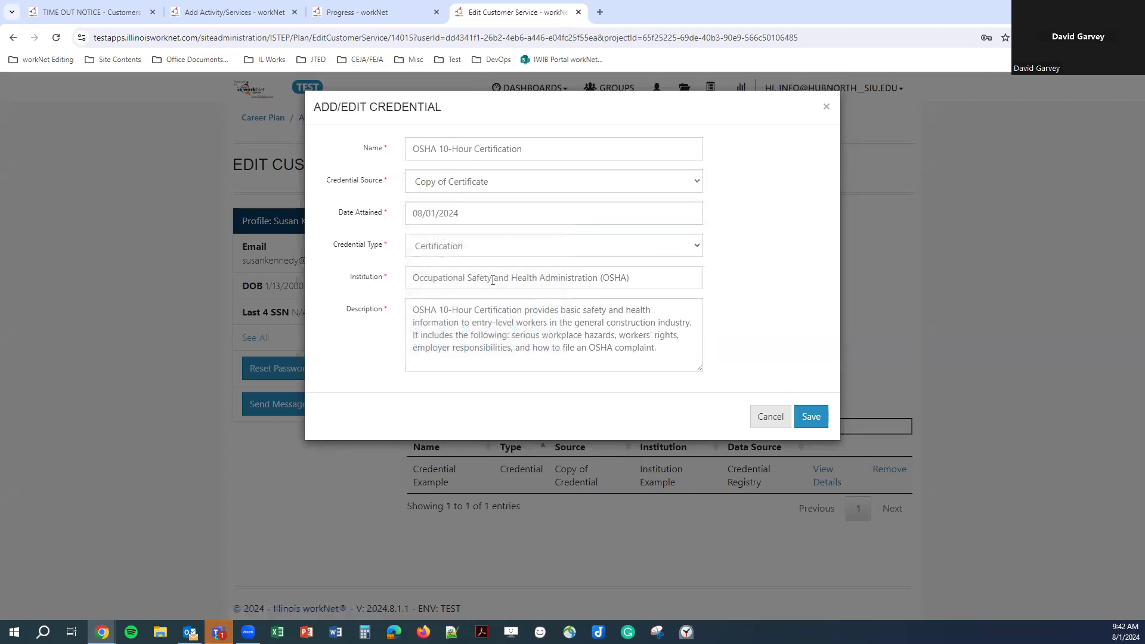
{"action": "left_click_drag", "start_coordinate": [430, 311], "coordinate": [460, 324]}
{"action": "left_click", "coordinate": [471, 335]}
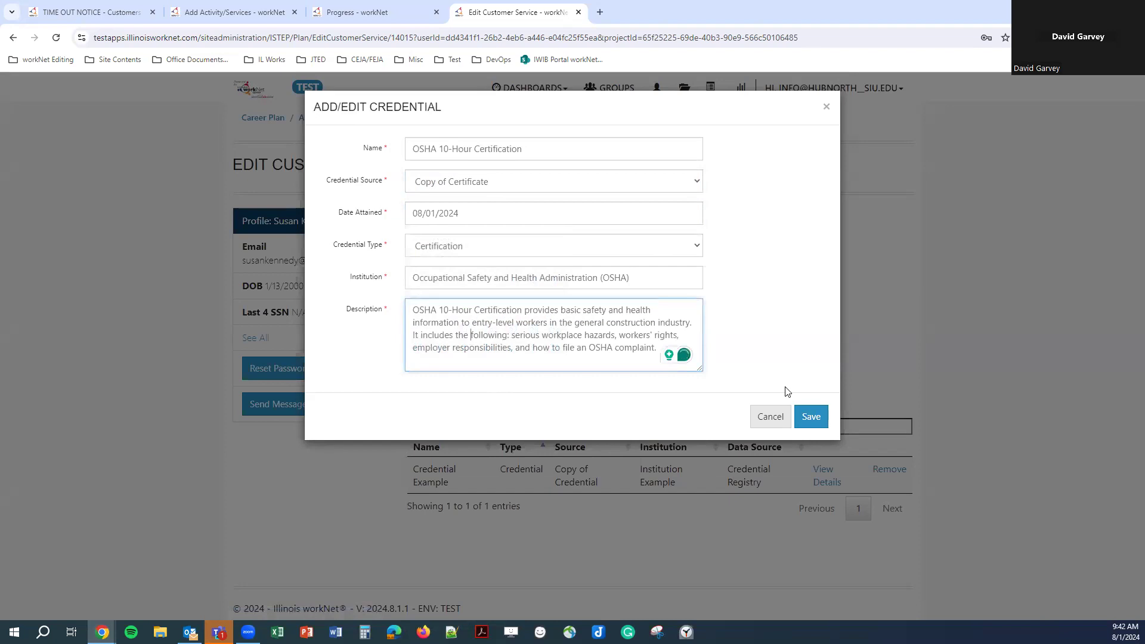
{"action": "left_click", "coordinate": [810, 419]}
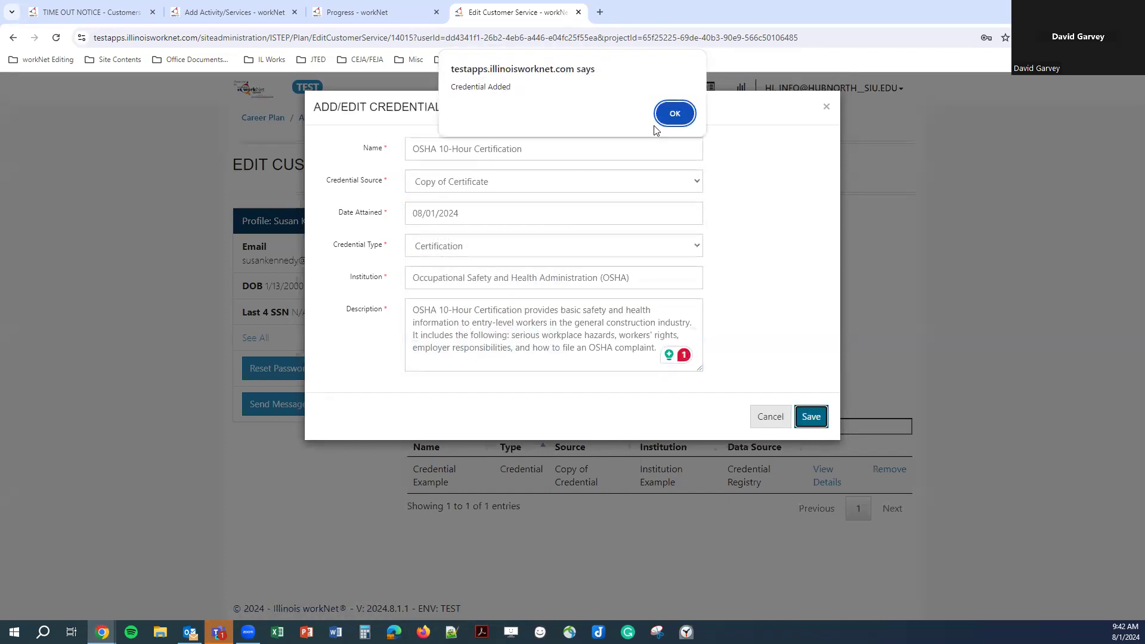
{"action": "left_click", "coordinate": [672, 114]}
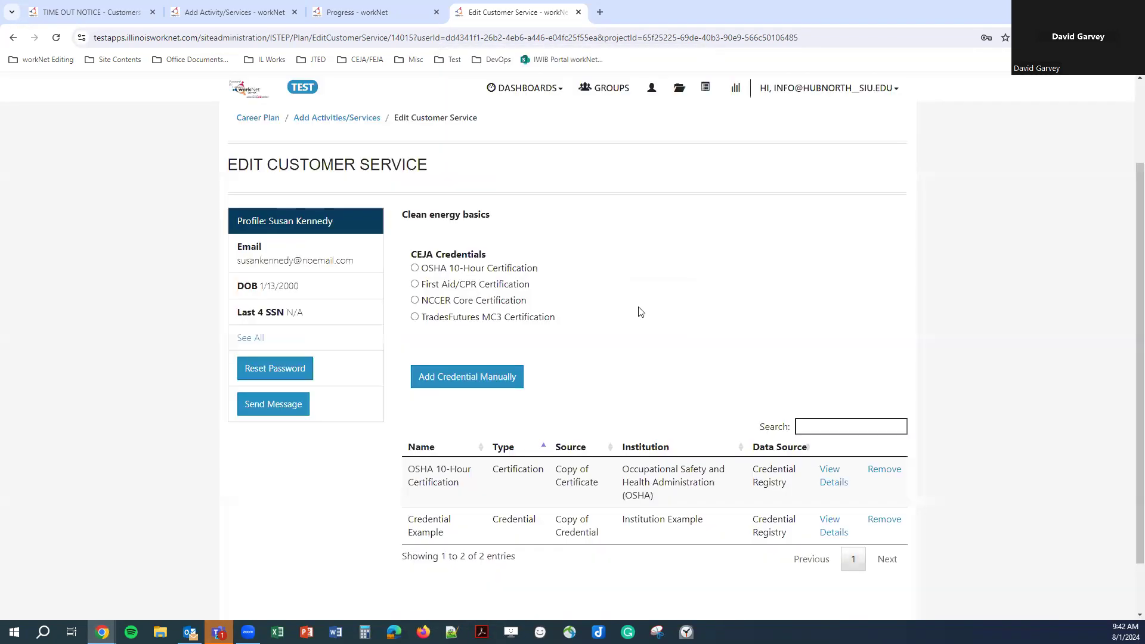
Set the Clean energy basics service's status to Successful Completion and its completion date to 08/16/2024
{"action": "scroll", "coordinate": [636, 366], "scroll_direction": "up", "scroll_amount": 2}
{"action": "left_click", "coordinate": [271, 191]}
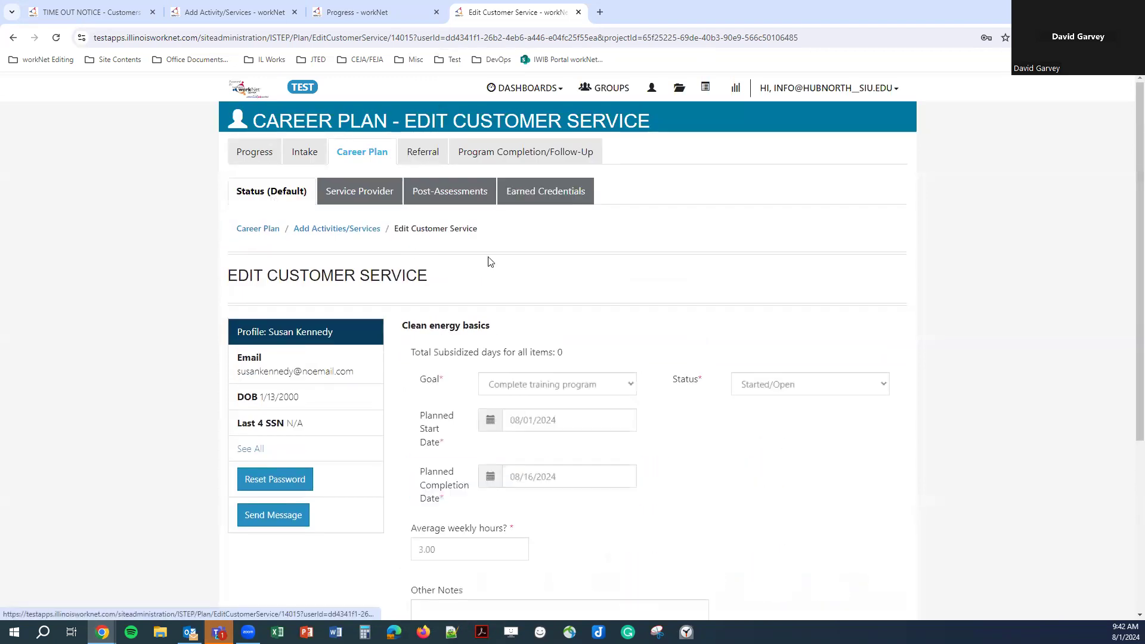
{"action": "scroll", "coordinate": [774, 339], "scroll_direction": "down", "scroll_amount": 3}
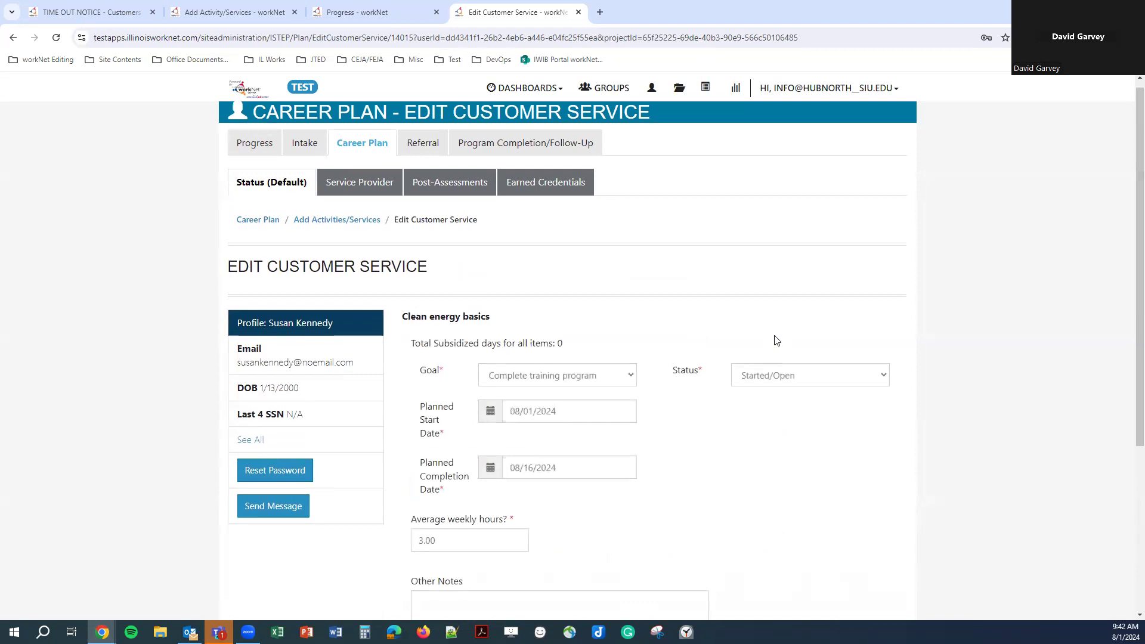
{"action": "left_click", "coordinate": [794, 205]}
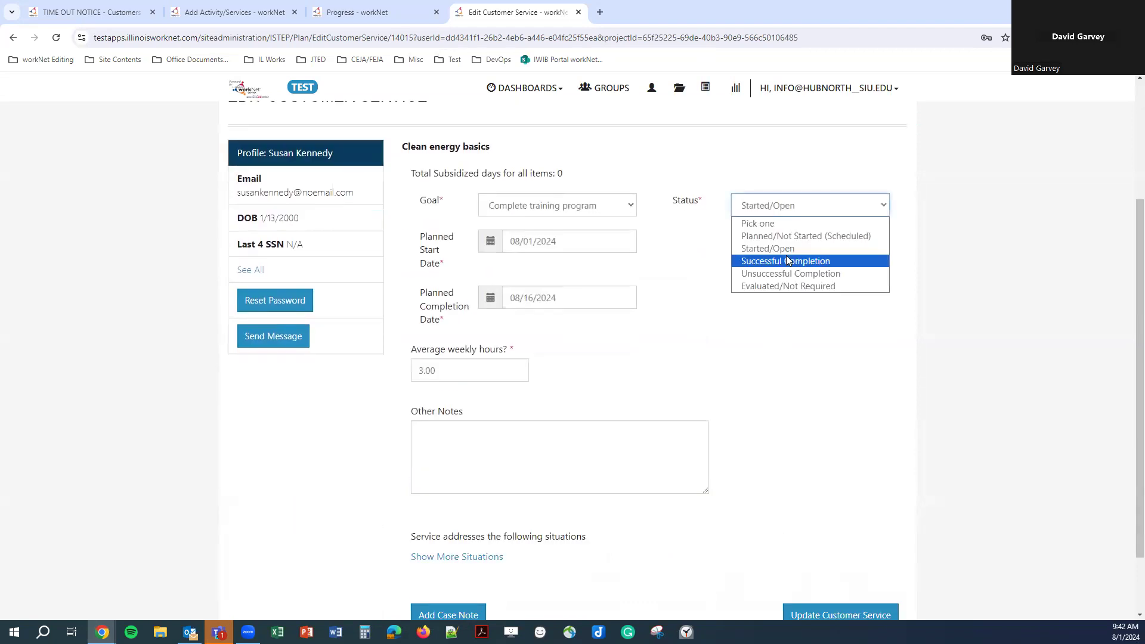
{"action": "left_click", "coordinate": [787, 260]}
{"action": "scroll", "coordinate": [819, 383], "scroll_direction": "down", "scroll_amount": 2}
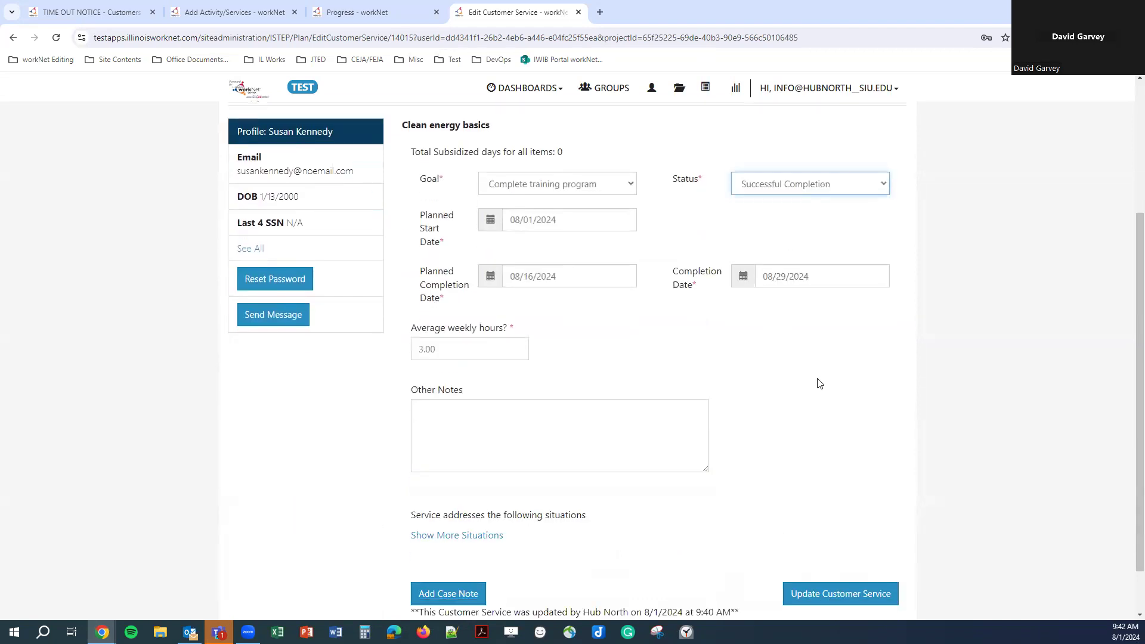
{"action": "left_click", "coordinate": [821, 219]}
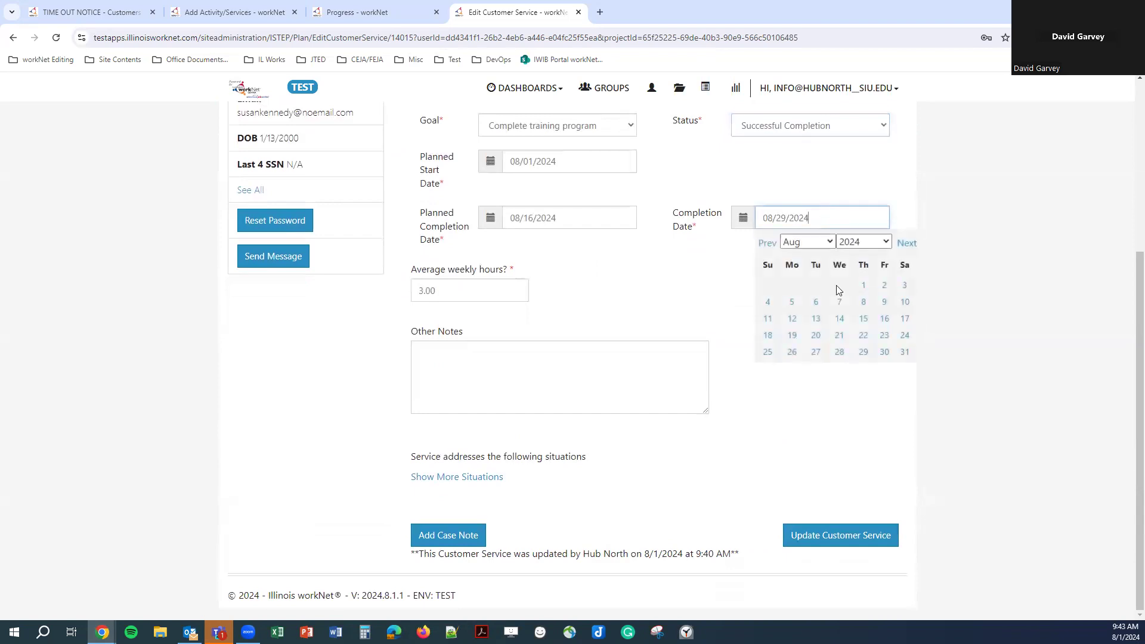
{"action": "left_click", "coordinate": [883, 319]}
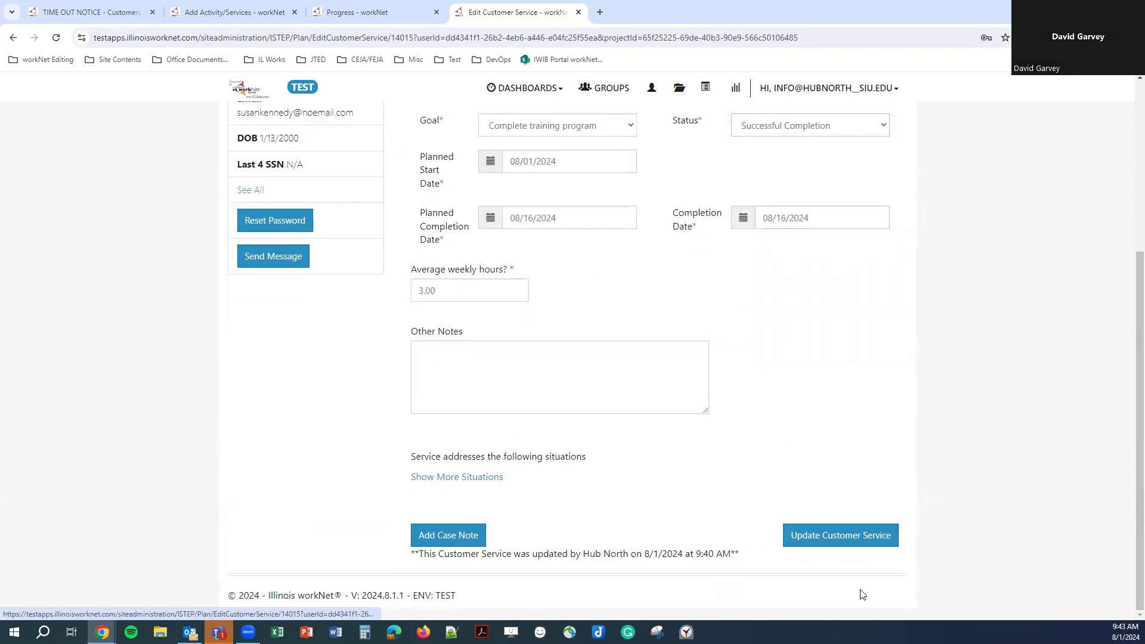
Submit the Clean energy basics update, entering "x" in both text fields of the accompanying form
{"action": "left_click", "coordinate": [864, 530]}
{"action": "left_click", "coordinate": [555, 230]}
{"action": "type", "text": "x"}
{"action": "left_click", "coordinate": [529, 288]}
{"action": "type", "text": "x"}
{"action": "left_click", "coordinate": [468, 424]}
{"action": "left_click", "coordinate": [695, 500]}
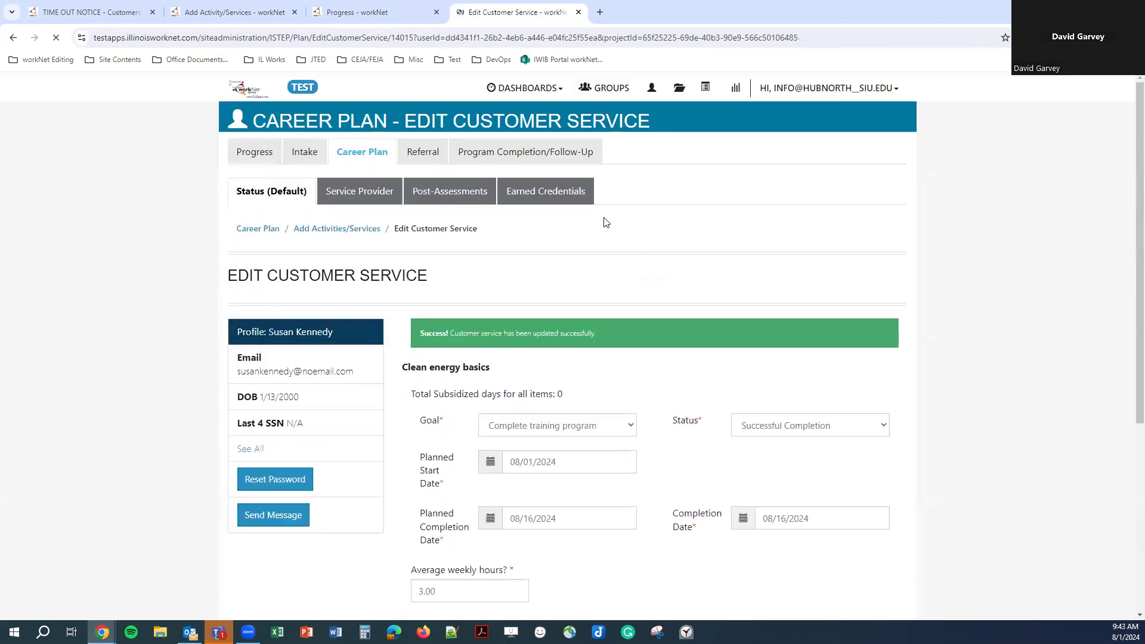
Switch to the participant's Progress page and refresh the status
{"action": "left_click", "coordinate": [351, 11]}
{"action": "scroll", "coordinate": [465, 253], "scroll_direction": "up", "scroll_amount": 5}
{"action": "scroll", "coordinate": [448, 248], "scroll_direction": "up", "scroll_amount": 1}
{"action": "left_click", "coordinate": [446, 235]}
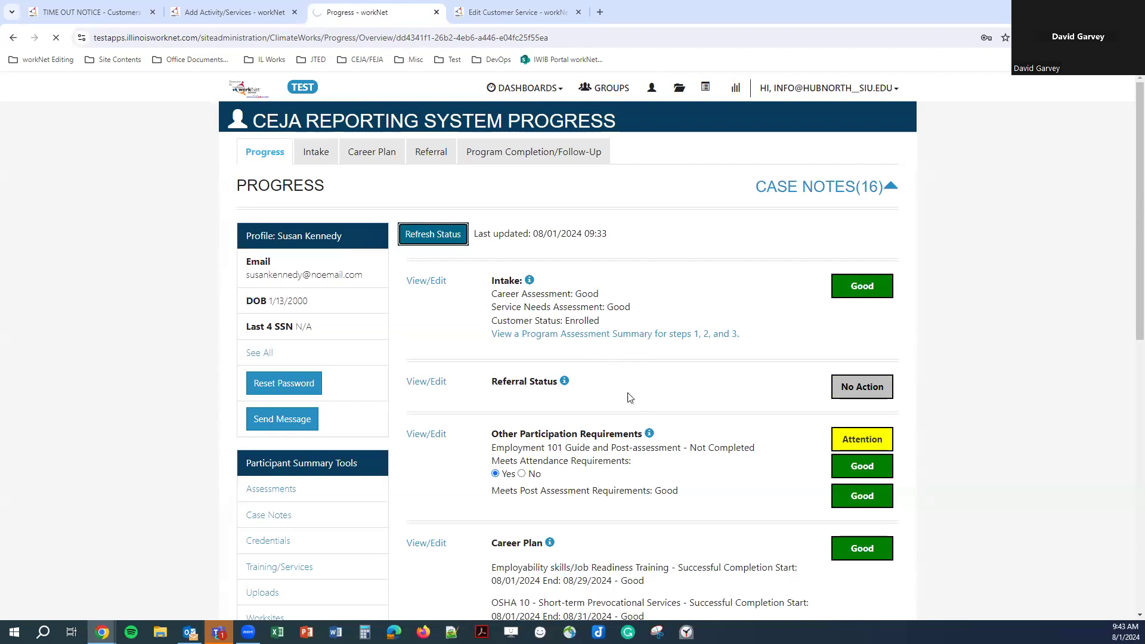
Examine the Career Plan, service needs, Earned Credential and program completion statuses on the Progress page
{"action": "scroll", "coordinate": [620, 427], "scroll_direction": "down", "scroll_amount": 4}
{"action": "scroll", "coordinate": [620, 427], "scroll_direction": "down", "scroll_amount": 2}
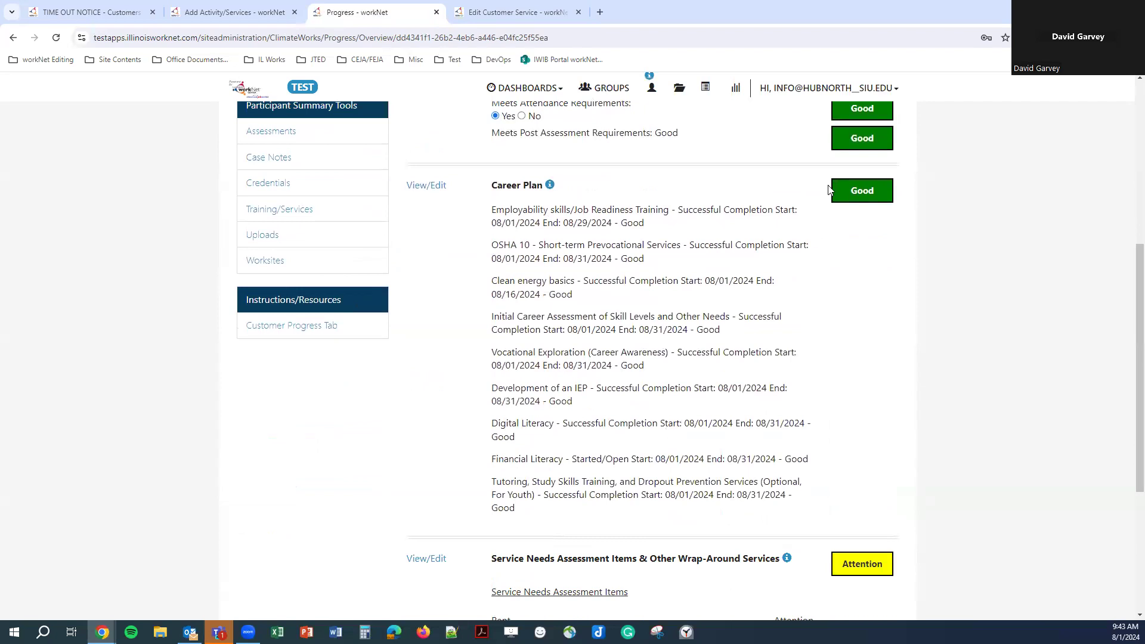
{"action": "scroll", "coordinate": [718, 491], "scroll_direction": "down", "scroll_amount": 2}
{"action": "scroll", "coordinate": [718, 486], "scroll_direction": "up", "scroll_amount": 1}
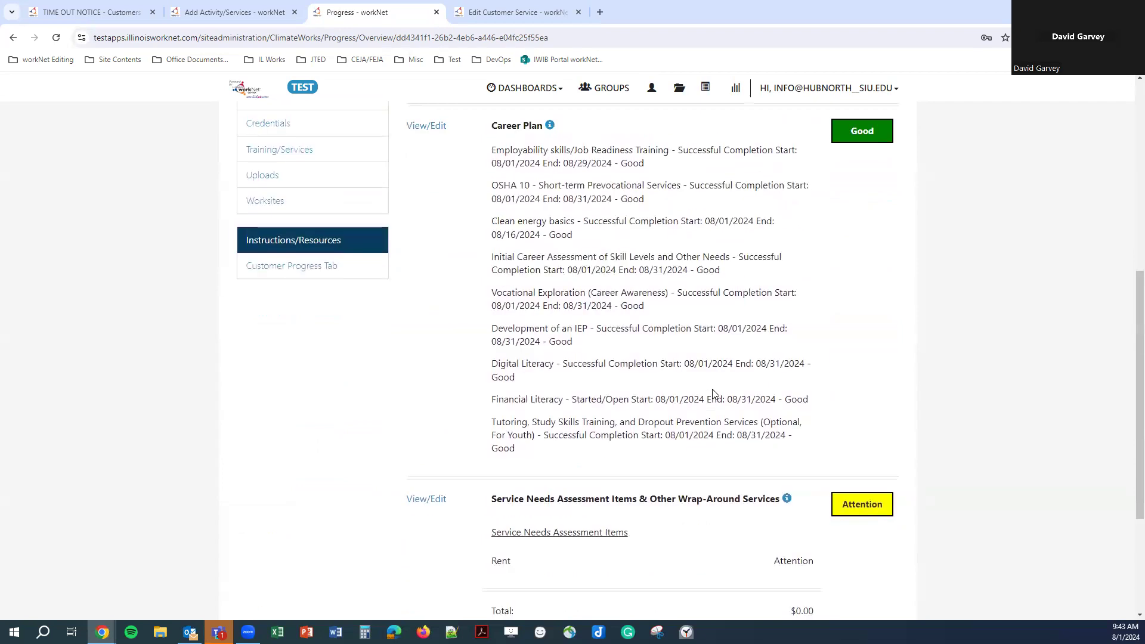
{"action": "scroll", "coordinate": [803, 270], "scroll_direction": "down", "scroll_amount": 1}
{"action": "scroll", "coordinate": [803, 269], "scroll_direction": "down", "scroll_amount": 3}
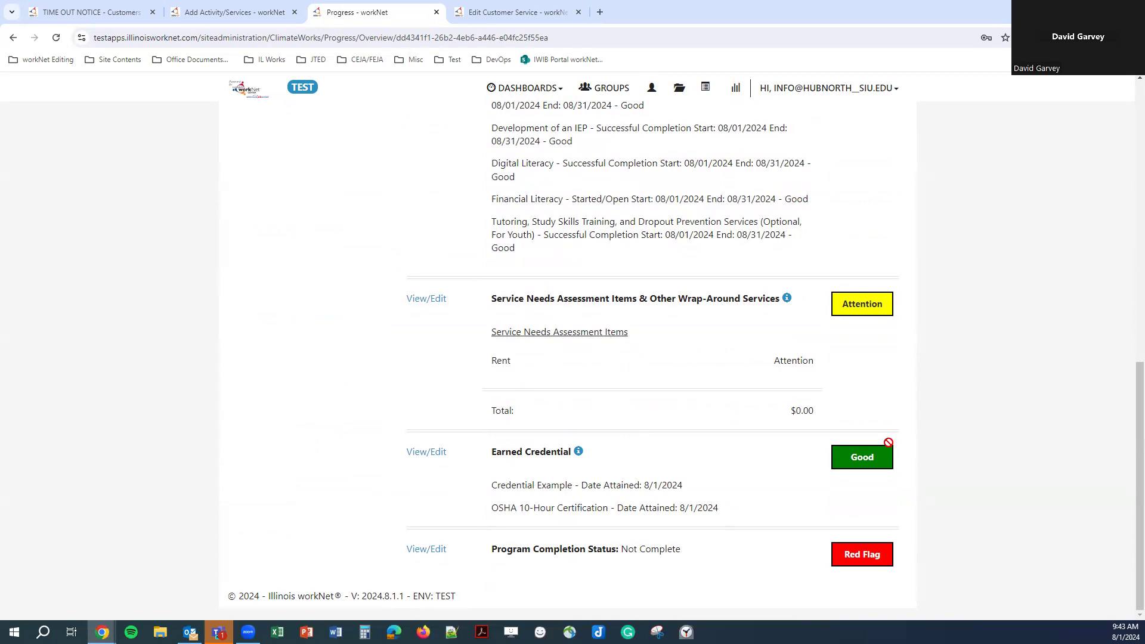
{"action": "left_click_drag", "start_coordinate": [495, 485], "coordinate": [690, 479]}
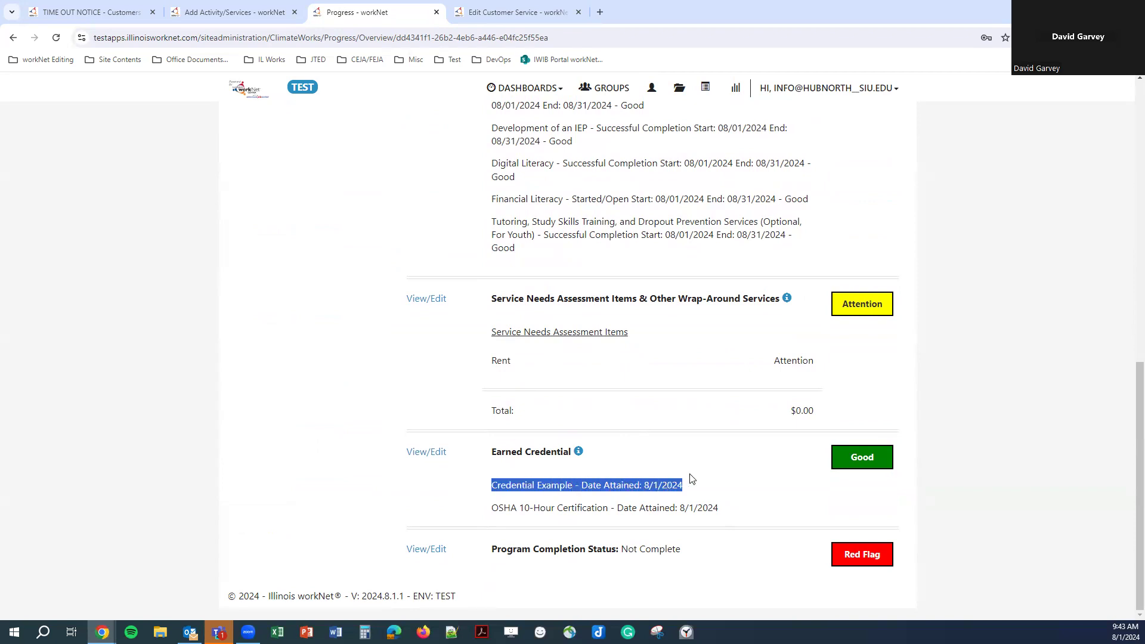
{"action": "left_click", "coordinate": [522, 464]}
{"action": "mouse_move", "coordinate": [578, 457]}
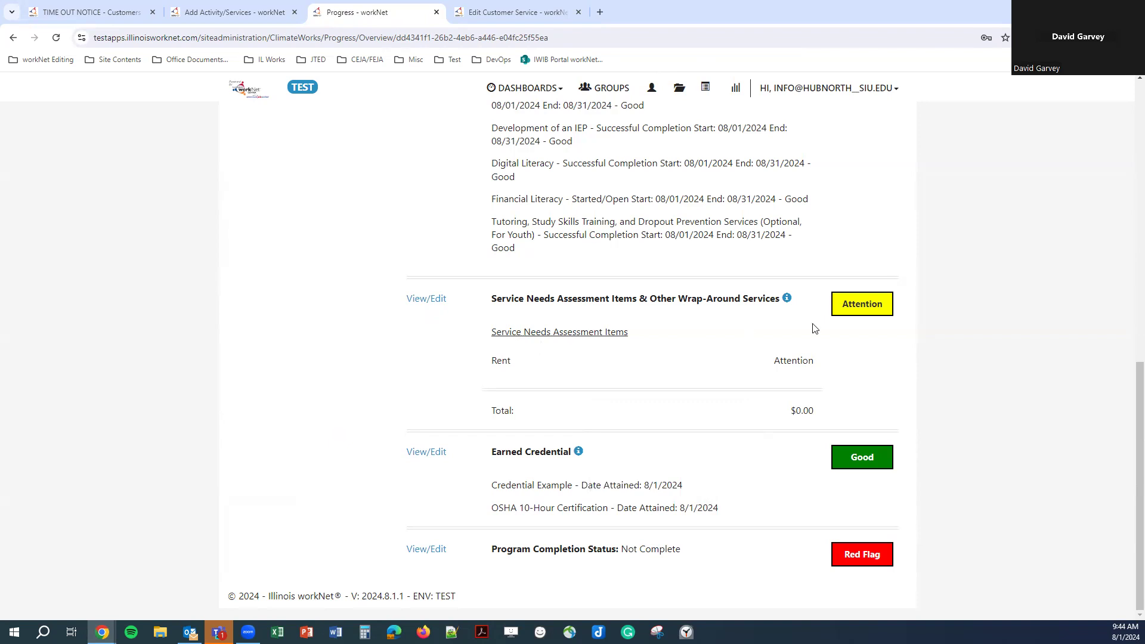
Return from the Clean energy basics service to Add Activities/Services and open the list of services available to add
{"action": "left_click", "coordinate": [489, 15]}
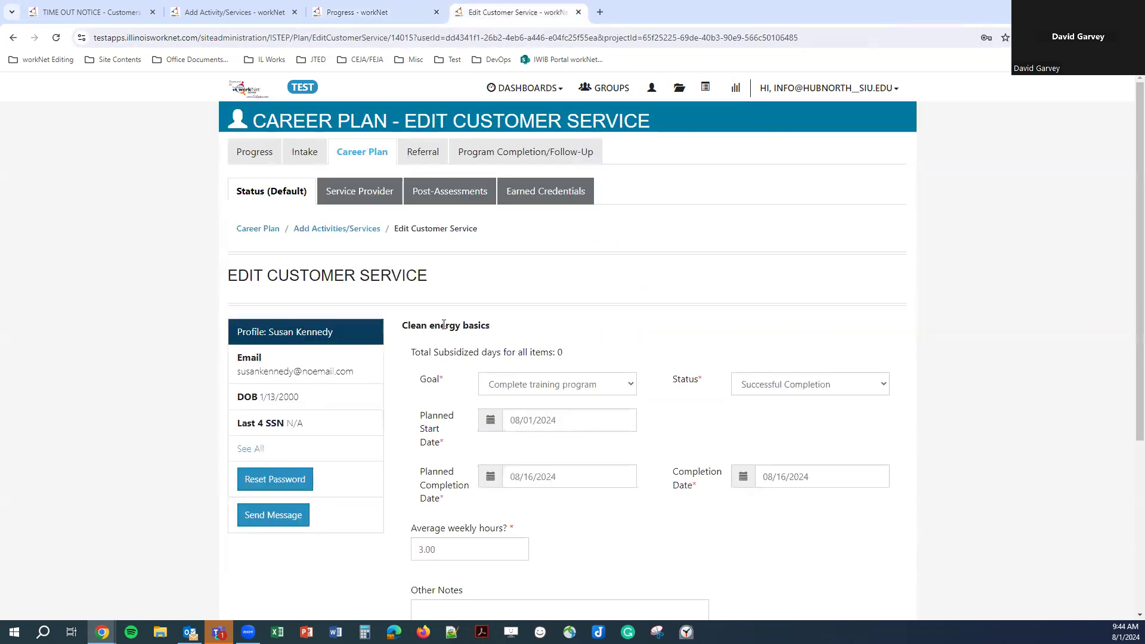
{"action": "left_click", "coordinate": [362, 230]}
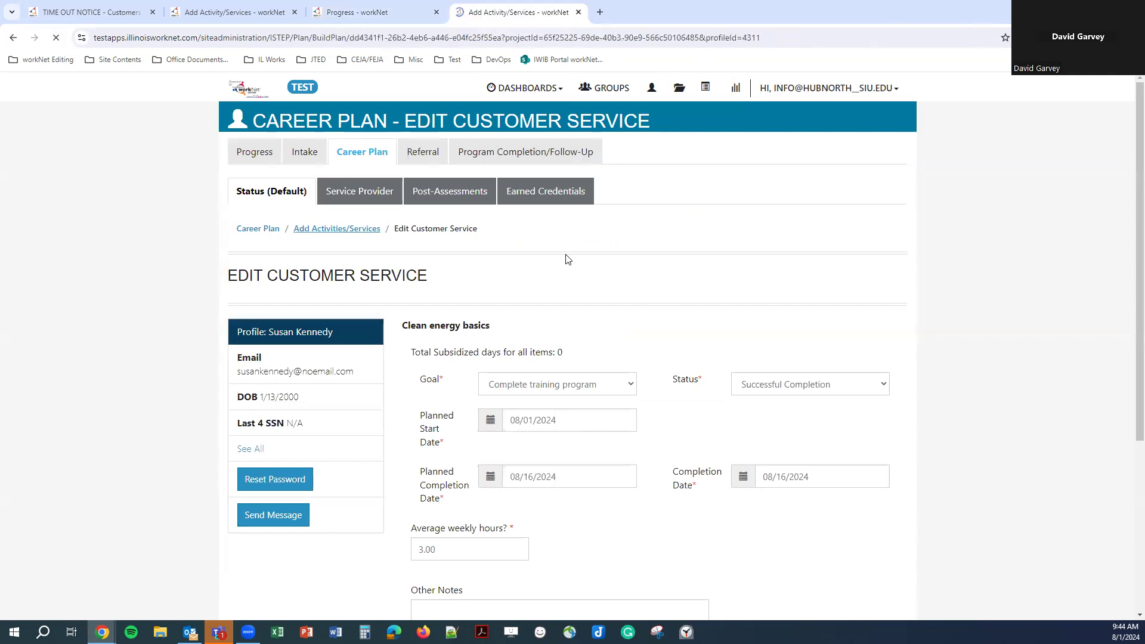
{"action": "left_click", "coordinate": [462, 345]}
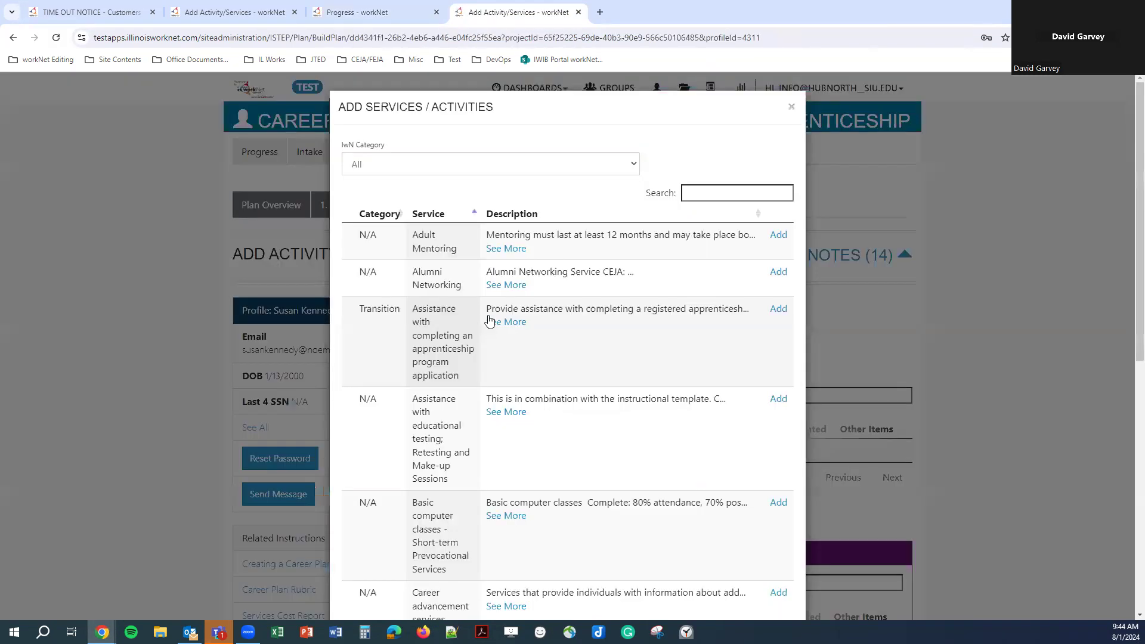
{"action": "scroll", "coordinate": [593, 358], "scroll_direction": "down", "scroll_amount": 3}
{"action": "scroll", "coordinate": [593, 359], "scroll_direction": "up", "scroll_amount": 4}
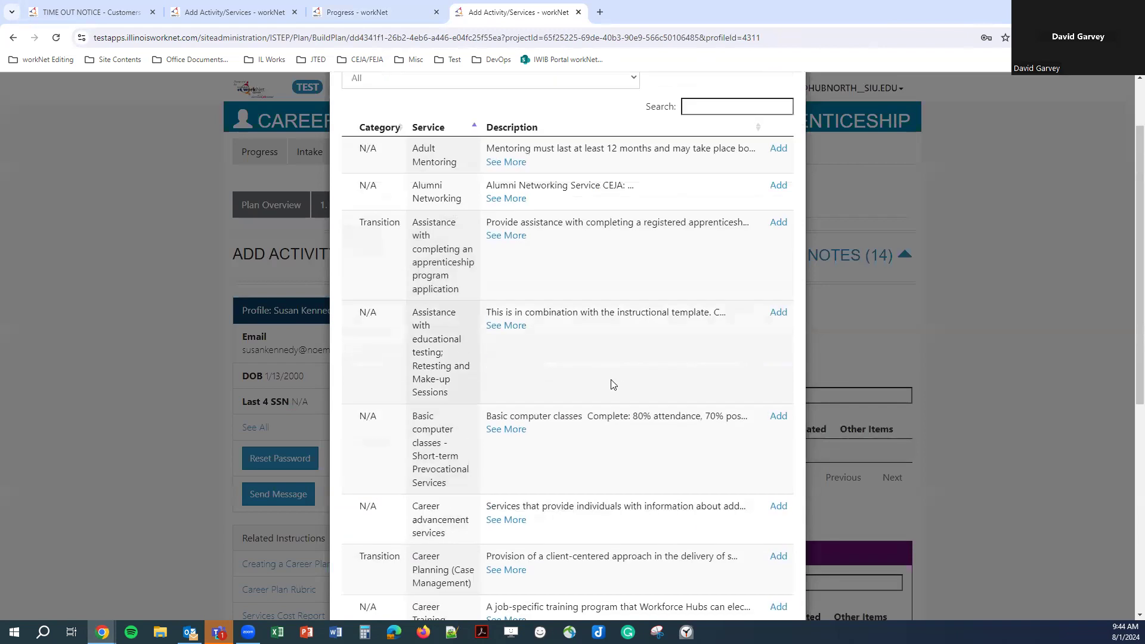
Search the services list for "barr" and clear the search
{"action": "left_click", "coordinate": [742, 193]}
{"action": "type", "text": "barr"}
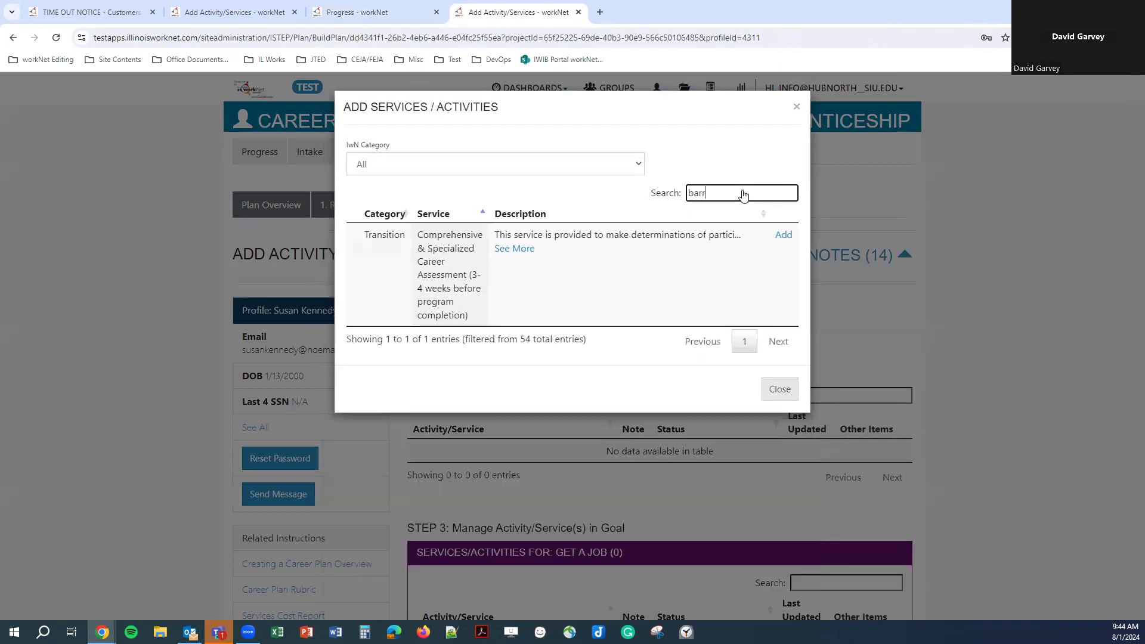
{"action": "key", "text": "BackSpace"}
{"action": "key", "text": "BackSpace"}
{"action": "key", "text": "BackSpace"}
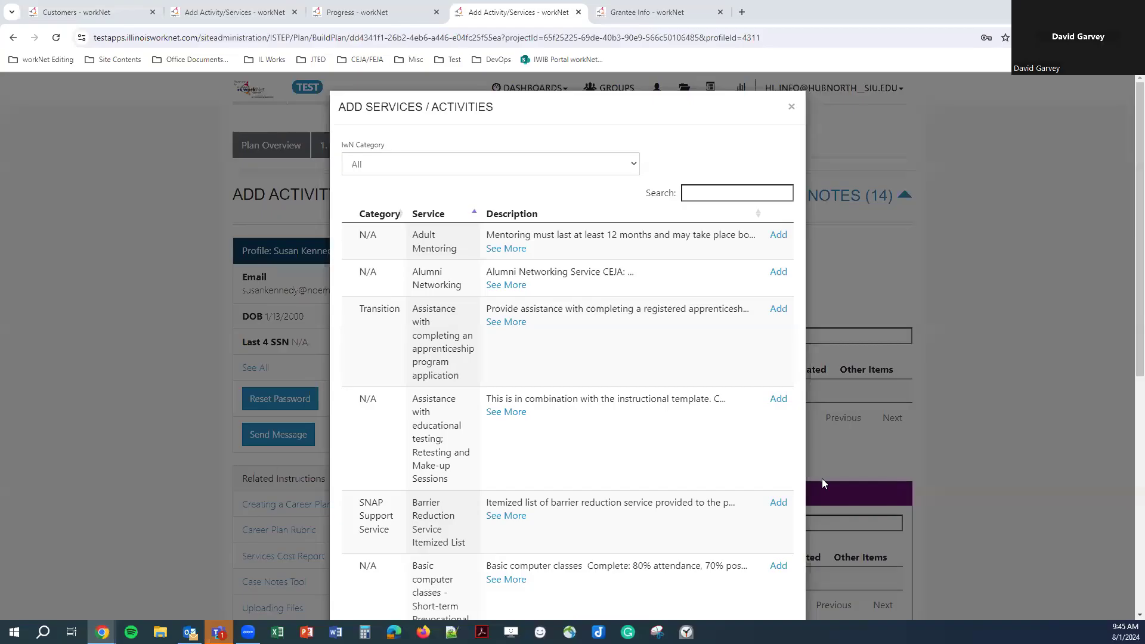
Add the Barrier Reduction Service Itemized List to the career plan and open it for editing
{"action": "left_click", "coordinate": [778, 502]}
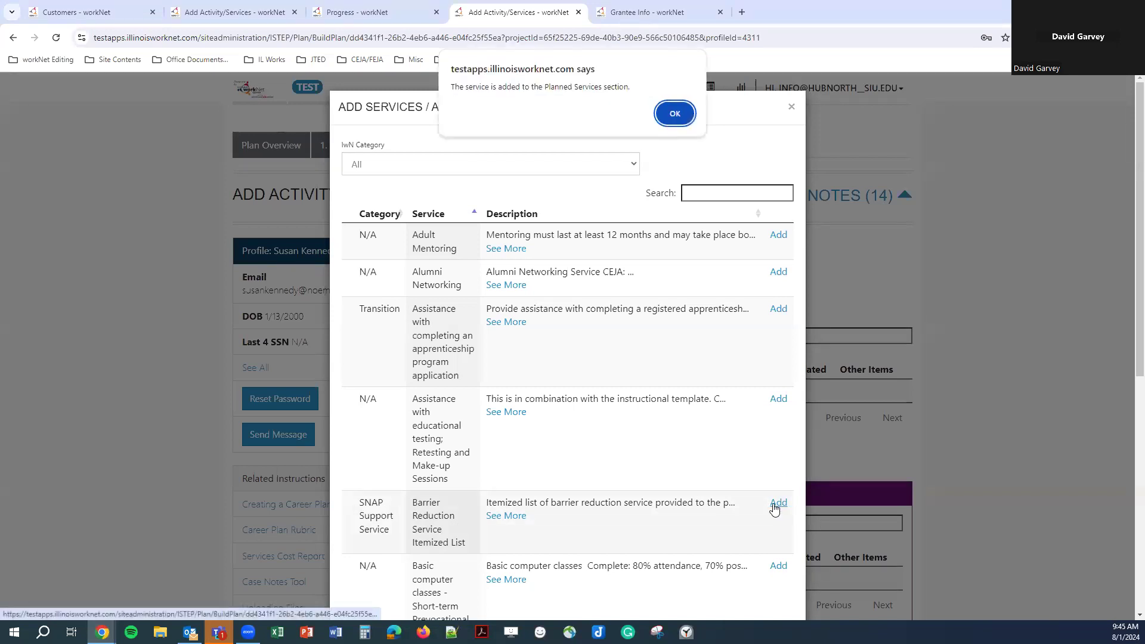
{"action": "left_click", "coordinate": [673, 114]}
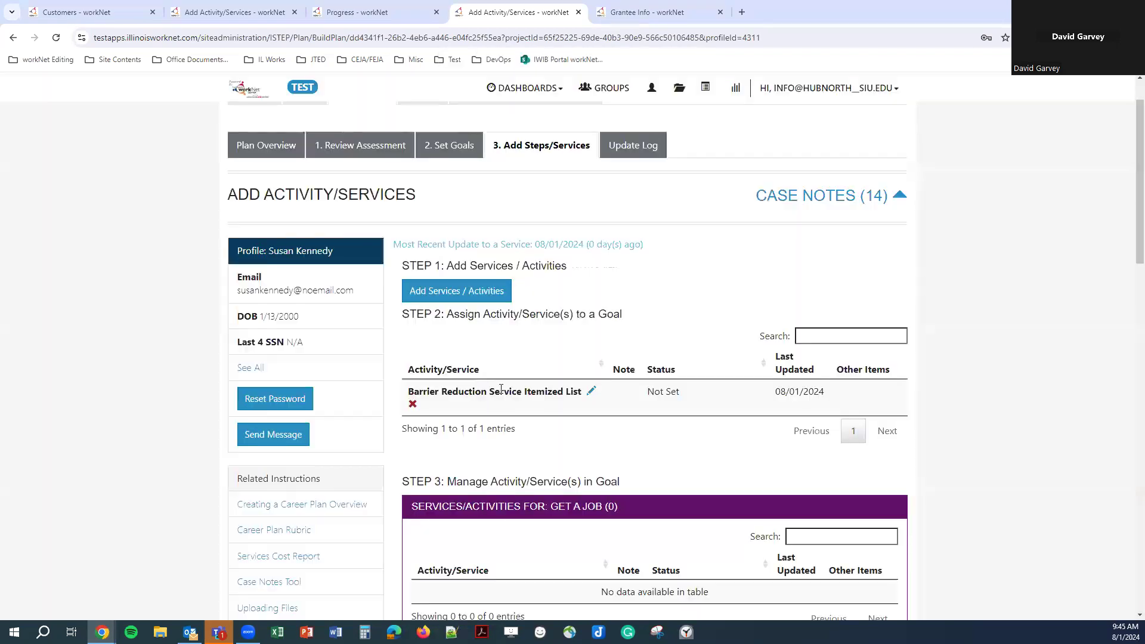
{"action": "left_click", "coordinate": [591, 391]}
Set the barrier reduction service's goal to Get a job, planned dates to 08/01/2024 and 08/03/2024, and status to Started/Open
{"action": "scroll", "coordinate": [498, 328], "scroll_direction": "down", "scroll_amount": 2}
{"action": "left_click", "coordinate": [542, 264]}
{"action": "left_click", "coordinate": [543, 265]}
{"action": "left_click", "coordinate": [551, 270]}
{"action": "left_click", "coordinate": [525, 294]}
{"action": "left_click", "coordinate": [566, 301]}
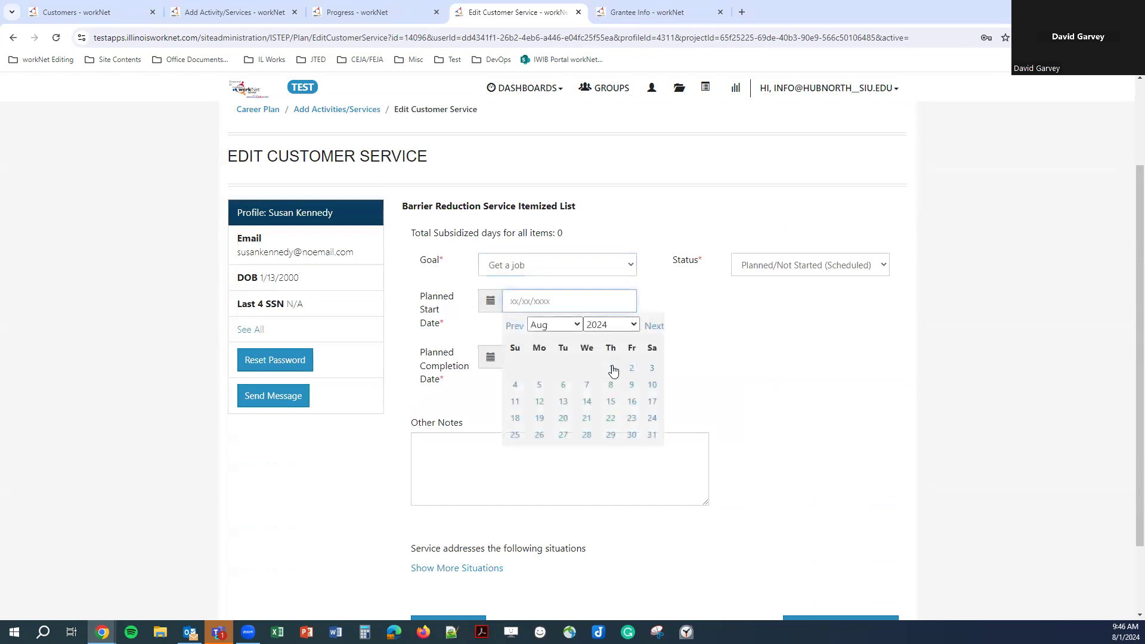
{"action": "left_click", "coordinate": [613, 370]}
{"action": "left_click", "coordinate": [595, 360]}
{"action": "left_click", "coordinate": [648, 428]}
{"action": "left_click", "coordinate": [793, 265]}
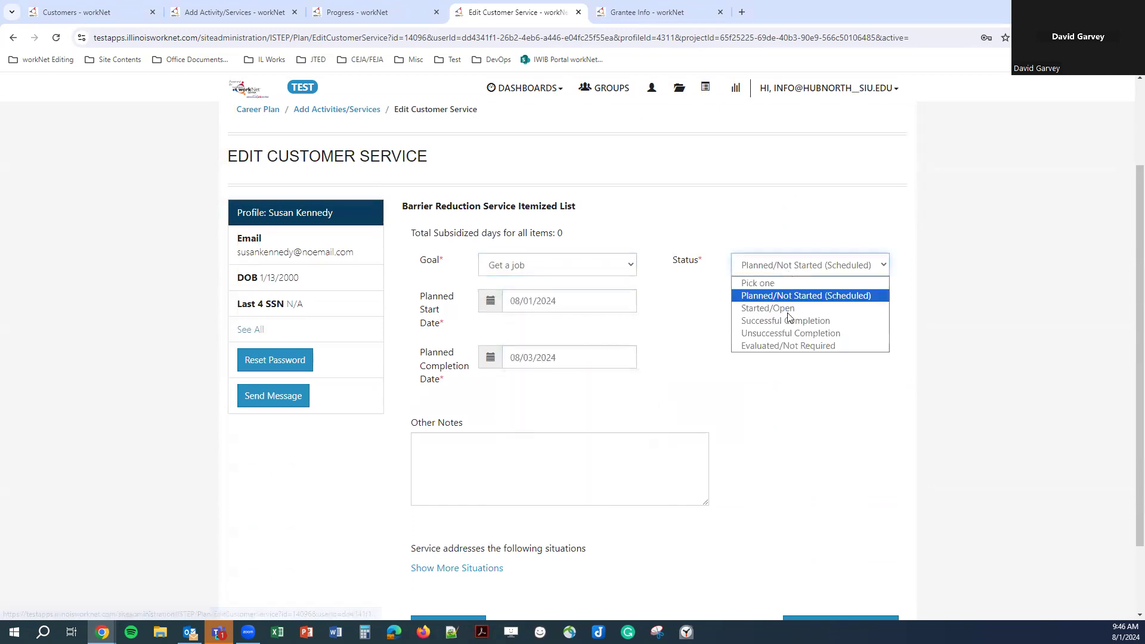
{"action": "left_click", "coordinate": [768, 308]}
Submit the barrier reduction service update with "x" in both text fields of the accompanying form
{"action": "scroll", "coordinate": [828, 515], "scroll_direction": "down", "scroll_amount": 2}
{"action": "left_click", "coordinate": [838, 535]}
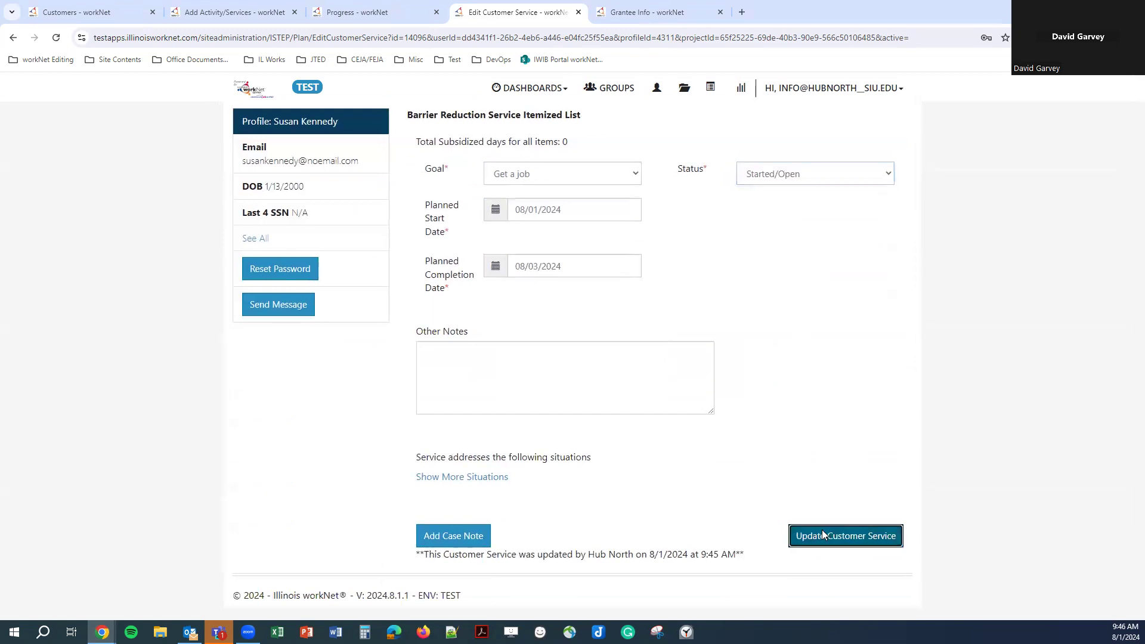
{"action": "left_click", "coordinate": [489, 228]}
{"action": "type", "text": "x"}
{"action": "left_click", "coordinate": [485, 276]}
{"action": "type", "text": "x"}
{"action": "left_click", "coordinate": [466, 420]}
{"action": "left_click", "coordinate": [691, 497]}
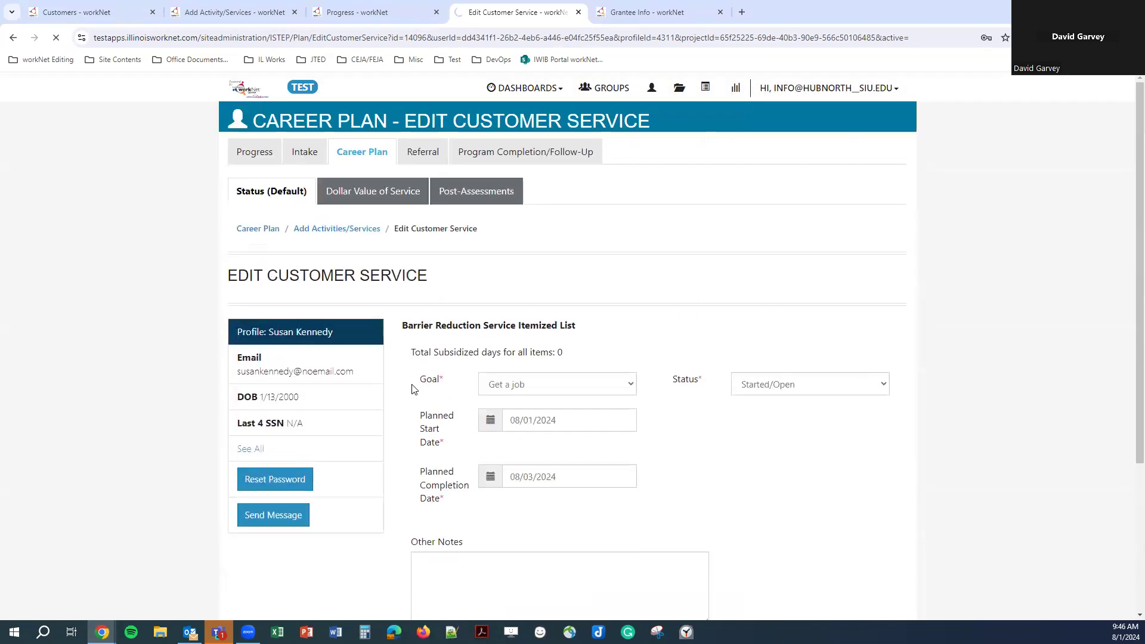
Start a new service cost under the barrier reduction service's Dollar Value of Service, with Housing Assistance as the service type
{"action": "left_click", "coordinate": [376, 191]}
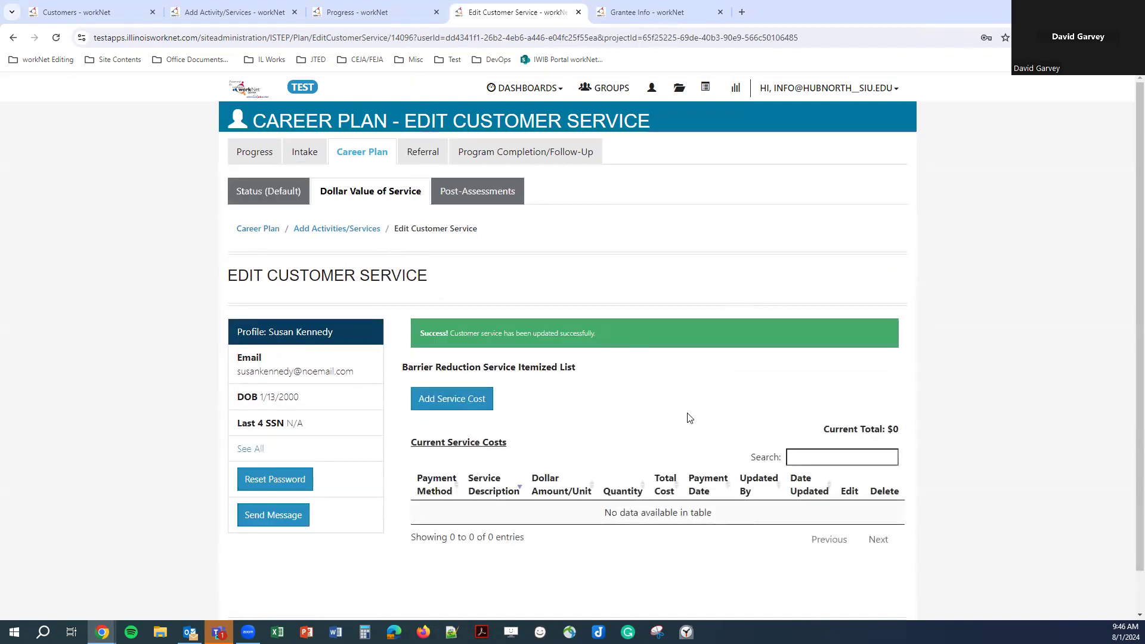
{"action": "scroll", "coordinate": [420, 356], "scroll_direction": "down", "scroll_amount": 1}
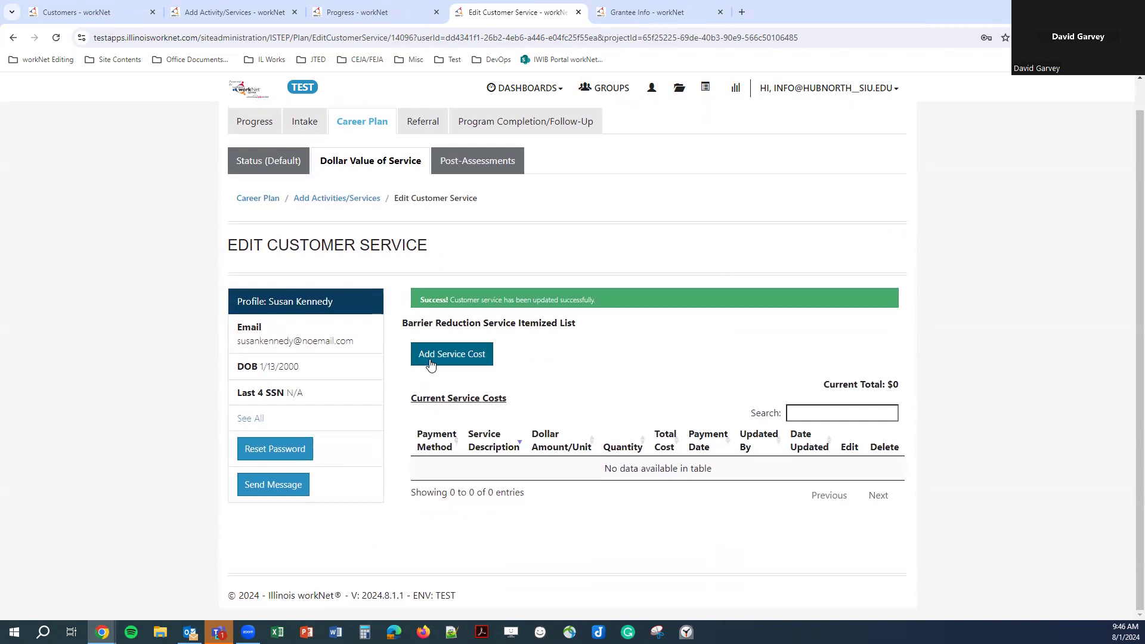
{"action": "left_click", "coordinate": [430, 363]}
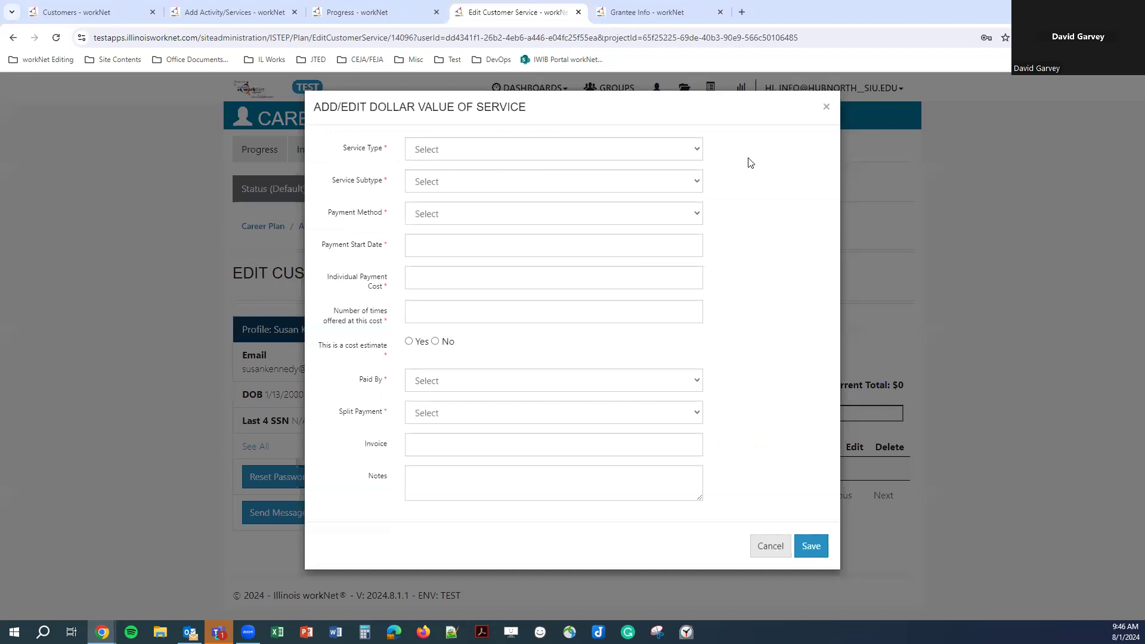
{"action": "left_click", "coordinate": [678, 156]}
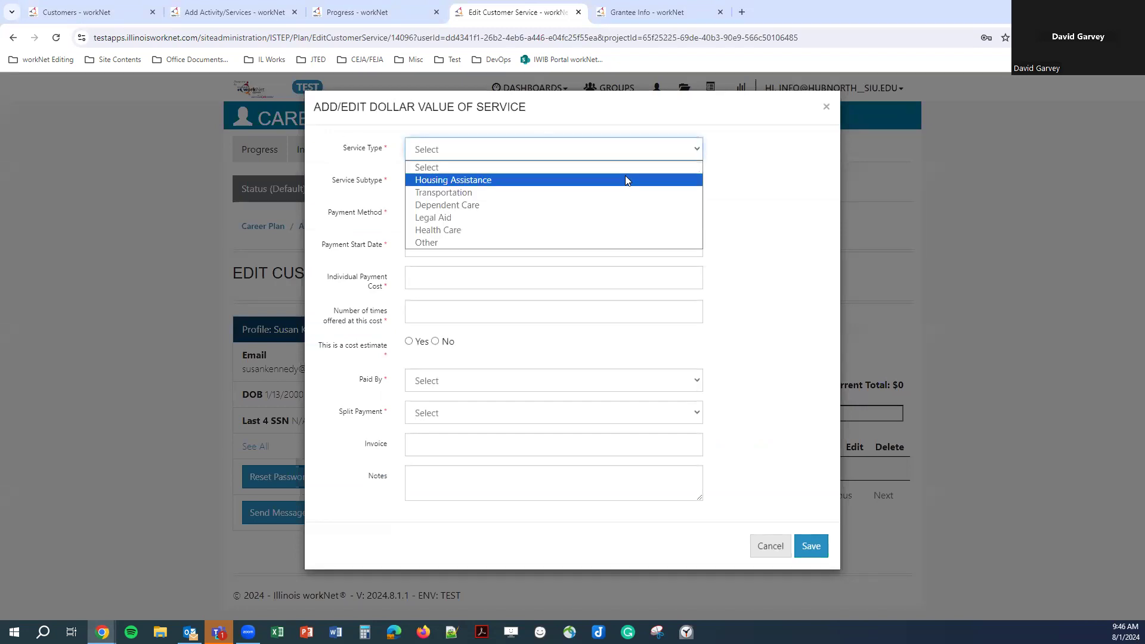
{"action": "left_click", "coordinate": [584, 179]}
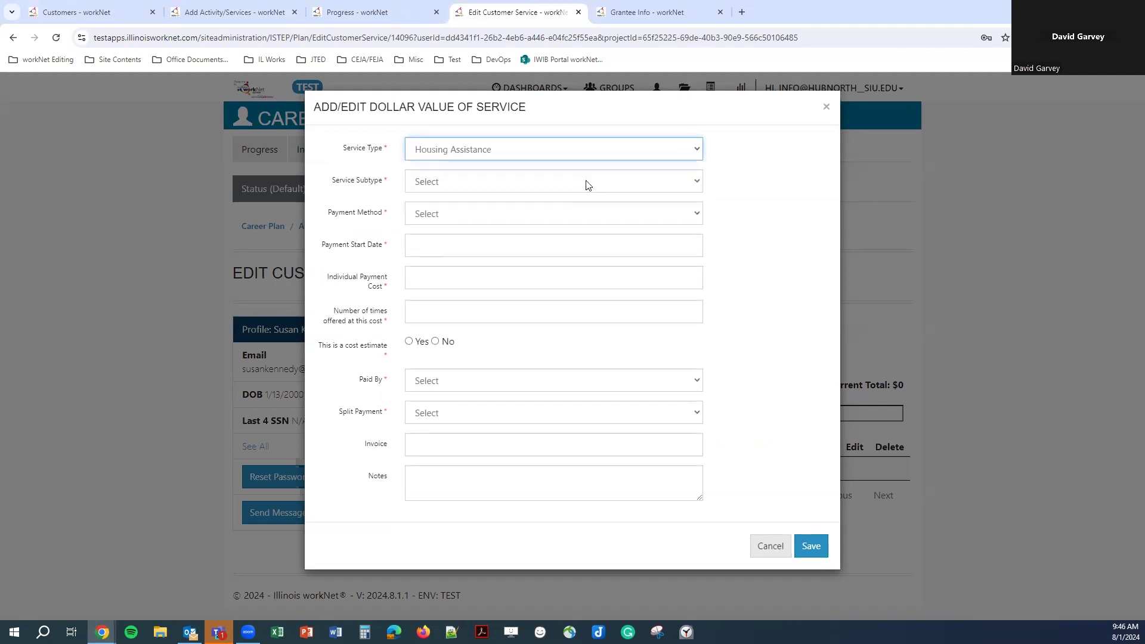
Review the service subtypes offered for Housing Assistance and for Transportation
{"action": "left_click", "coordinate": [494, 181]}
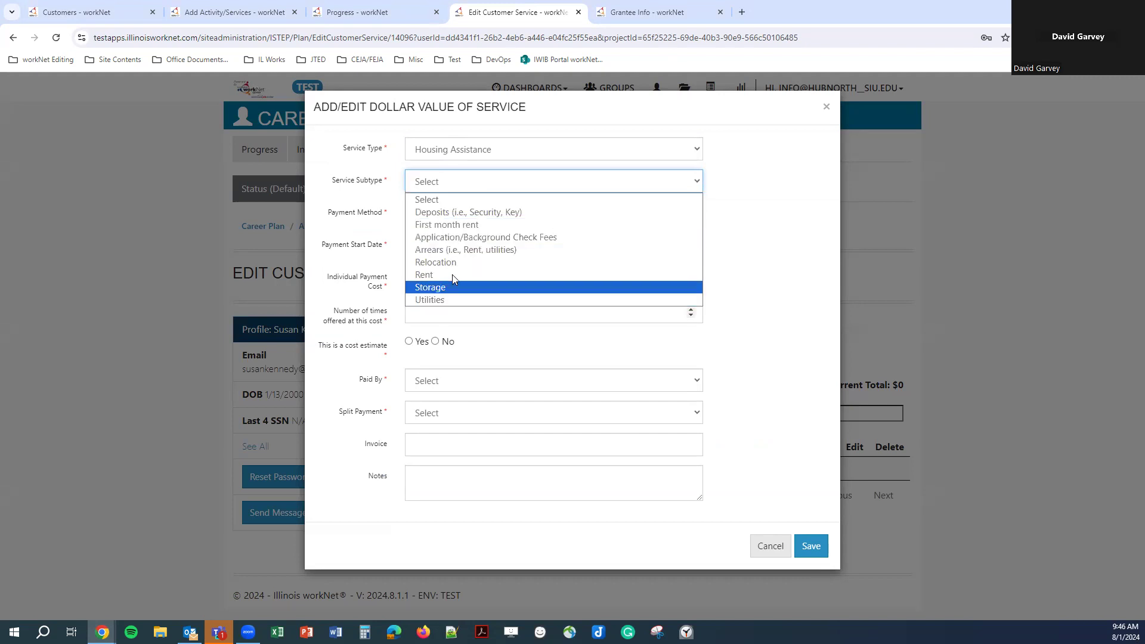
{"action": "left_click", "coordinate": [485, 153]}
{"action": "left_click", "coordinate": [475, 197]}
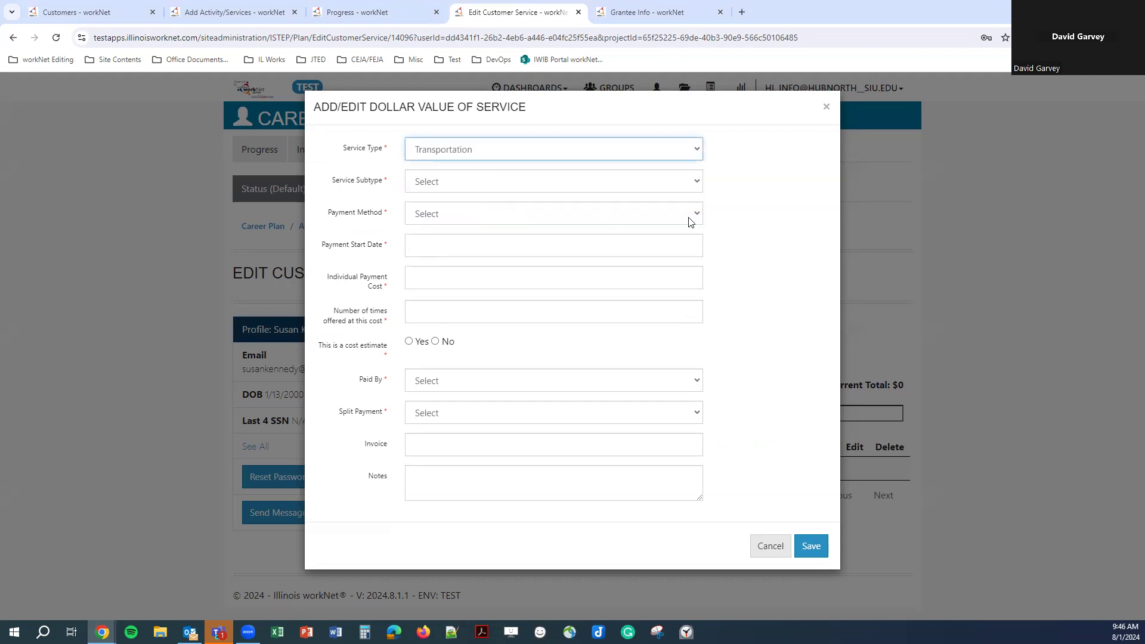
{"action": "left_click", "coordinate": [554, 191]}
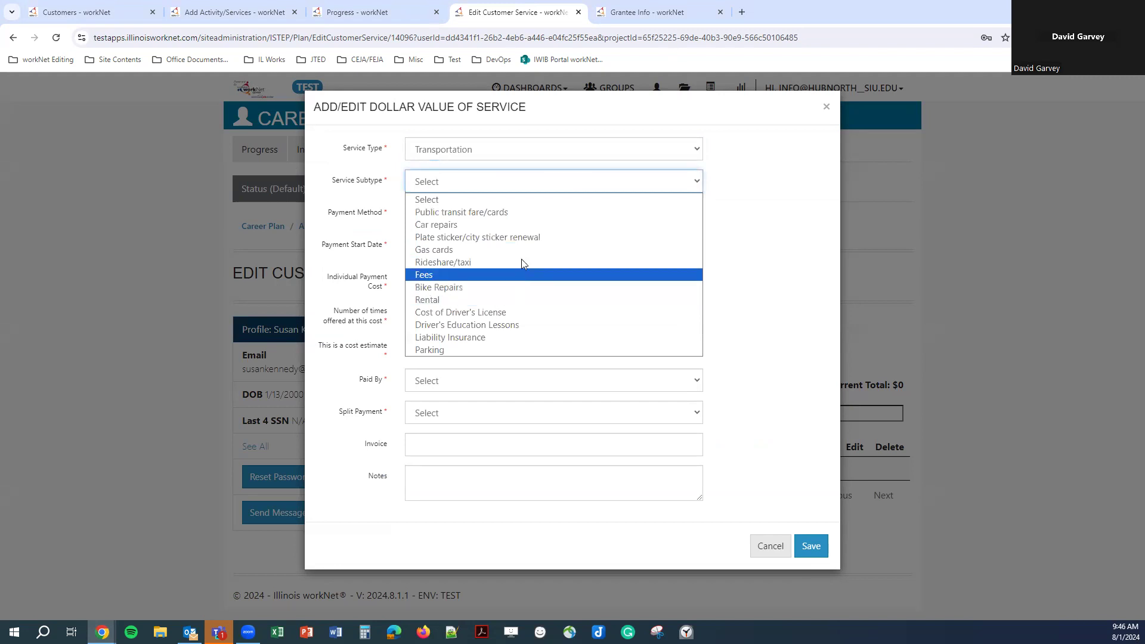
Set the service cost's type back to Housing Assistance and its subtype to Rent
{"action": "left_click", "coordinate": [513, 147]}
{"action": "left_click", "coordinate": [513, 147]}
{"action": "left_click", "coordinate": [526, 178]}
{"action": "left_click", "coordinate": [525, 180]}
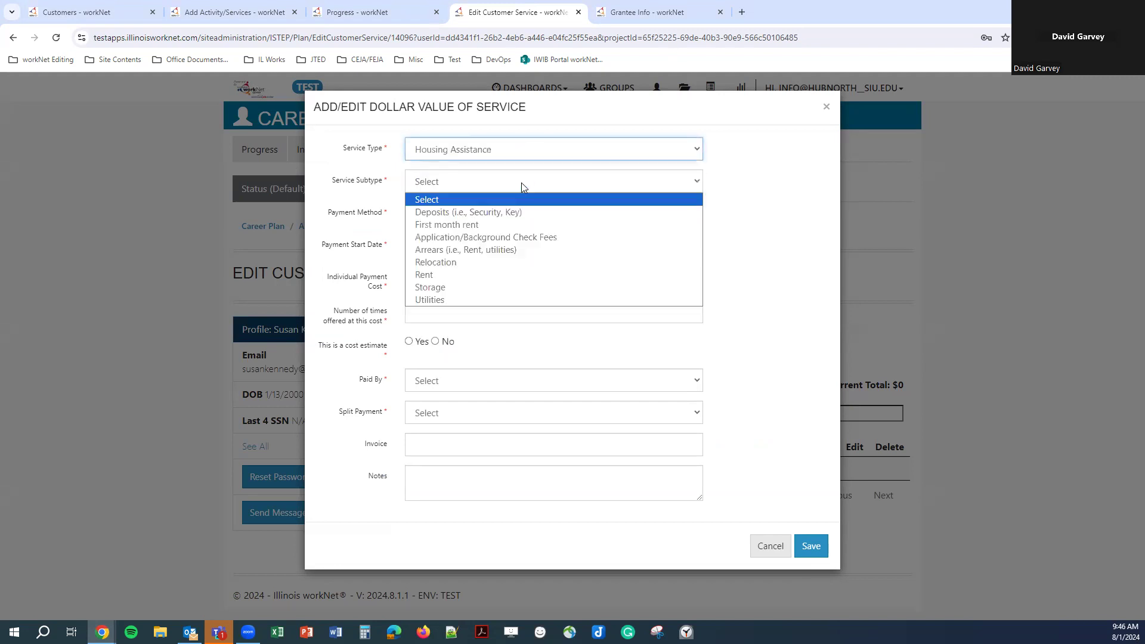
{"action": "left_click", "coordinate": [518, 276]}
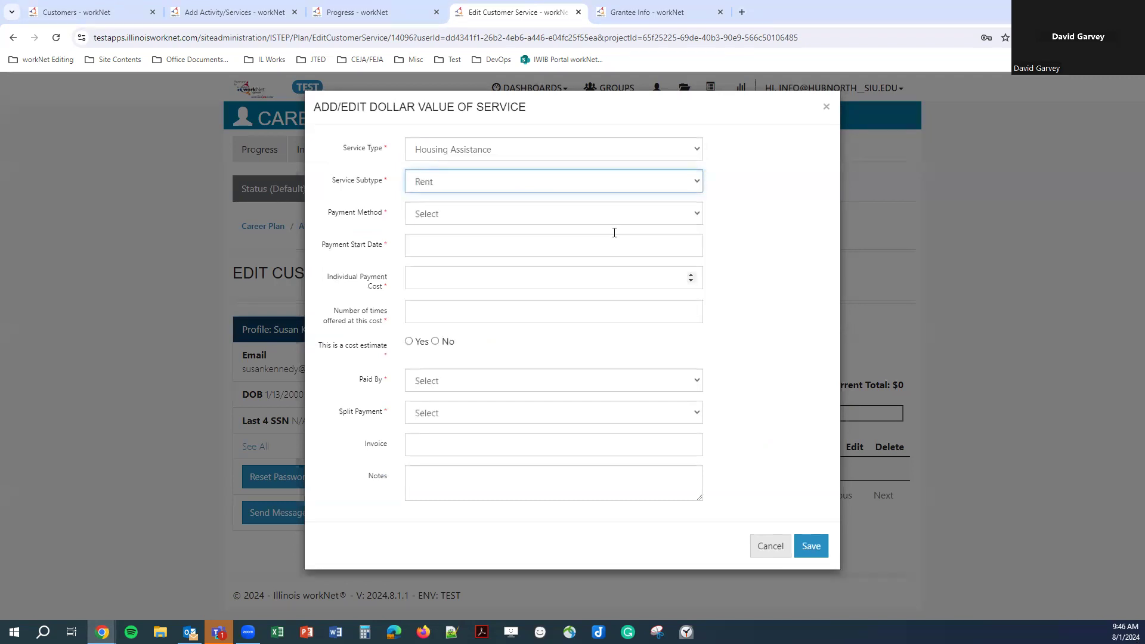
Set the rent cost to Direct Payment starting 08/01/2024, with an individual payment cost of 1400 offered 1 time
{"action": "left_click", "coordinate": [449, 216]}
{"action": "left_click", "coordinate": [495, 245]}
{"action": "left_click", "coordinate": [507, 242]}
{"action": "left_click", "coordinate": [514, 314]}
{"action": "left_click", "coordinate": [517, 277]}
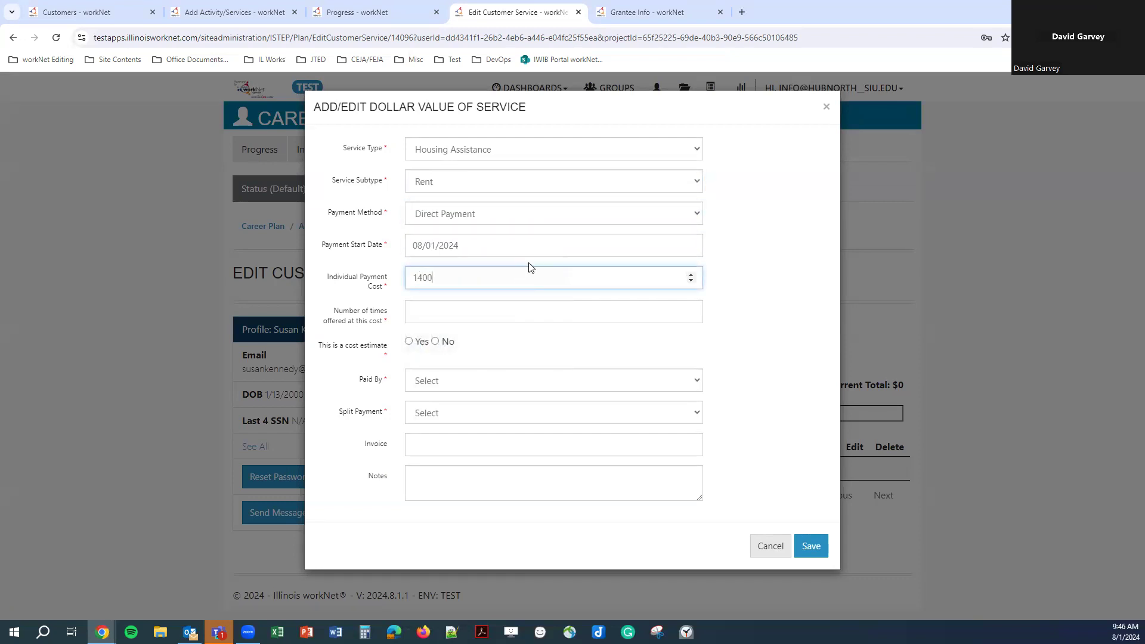
{"action": "left_click", "coordinate": [512, 311]}
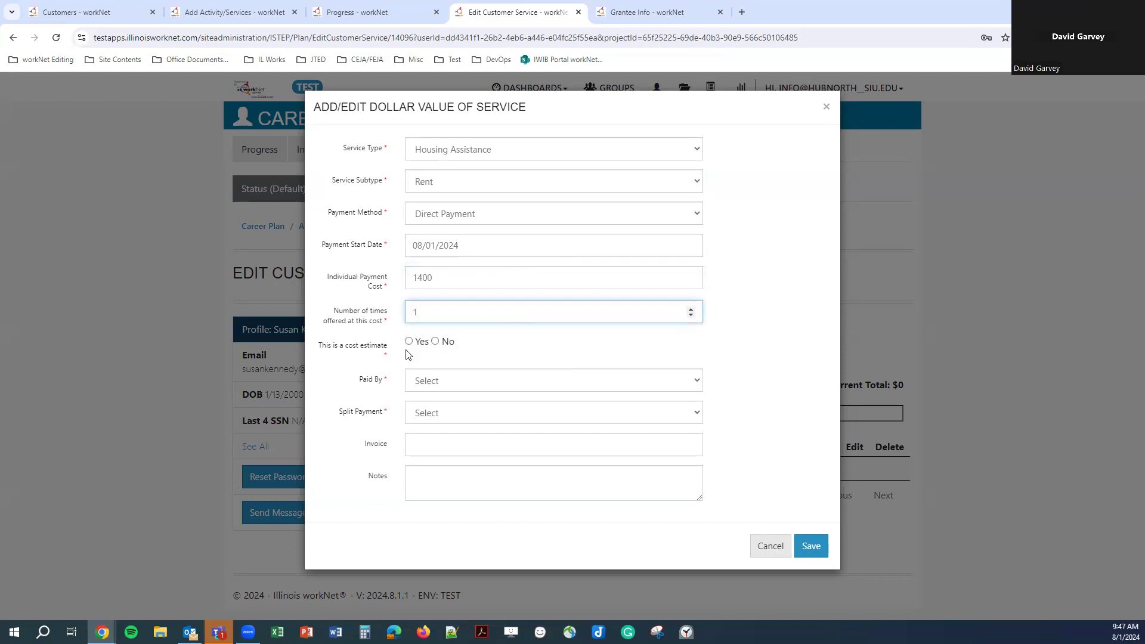
Mark the rent cost as not an estimate, paid by Grant without split payment, and save the record
{"action": "left_click", "coordinate": [434, 341]}
{"action": "left_click", "coordinate": [463, 384]}
{"action": "left_click", "coordinate": [464, 413]}
{"action": "left_click", "coordinate": [464, 413]}
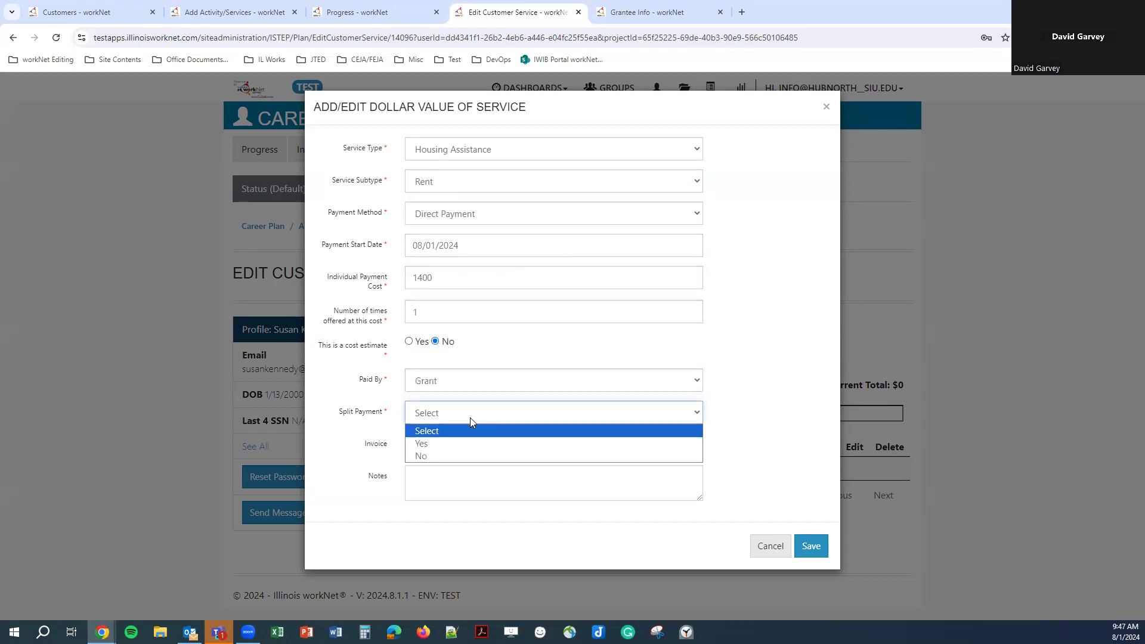
{"action": "left_click", "coordinate": [473, 454]}
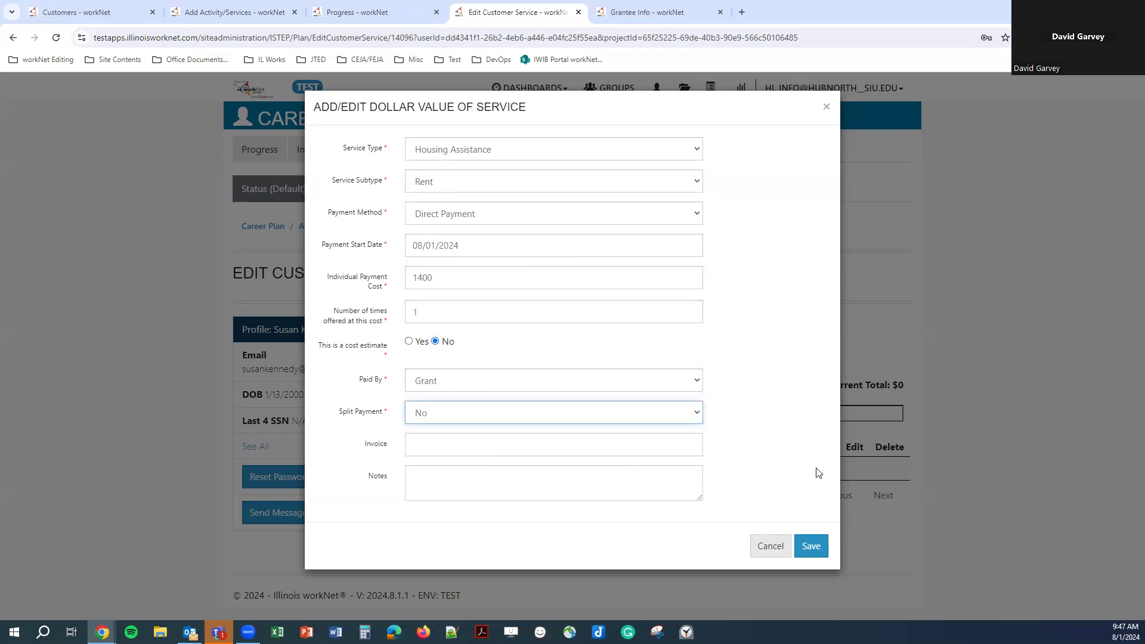
{"action": "left_click", "coordinate": [812, 546]}
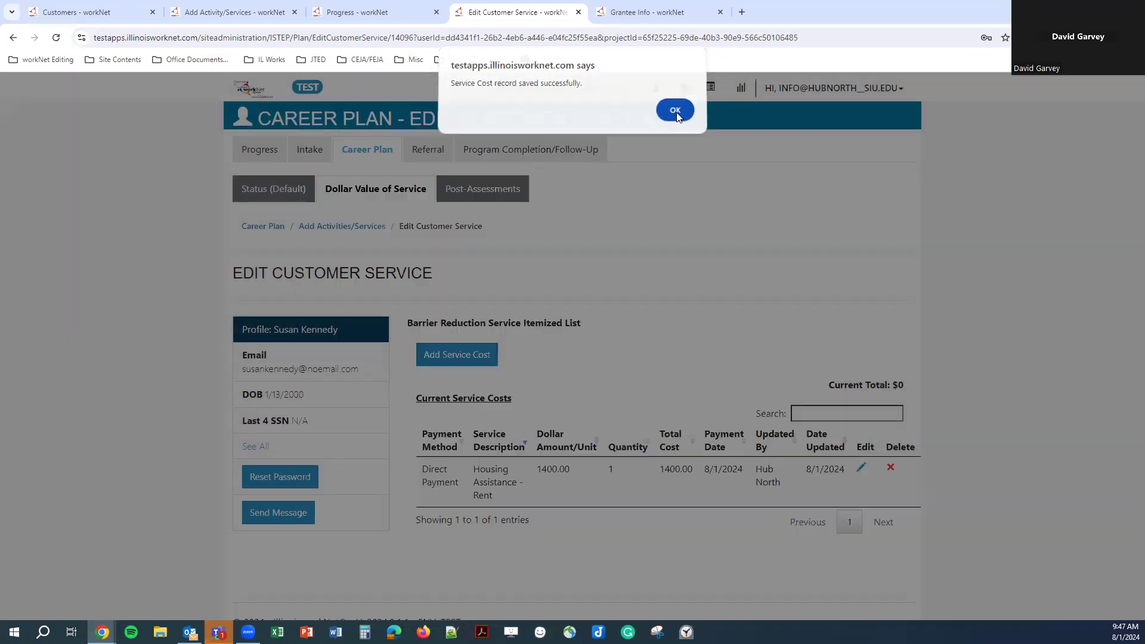
{"action": "left_click", "coordinate": [662, 119]}
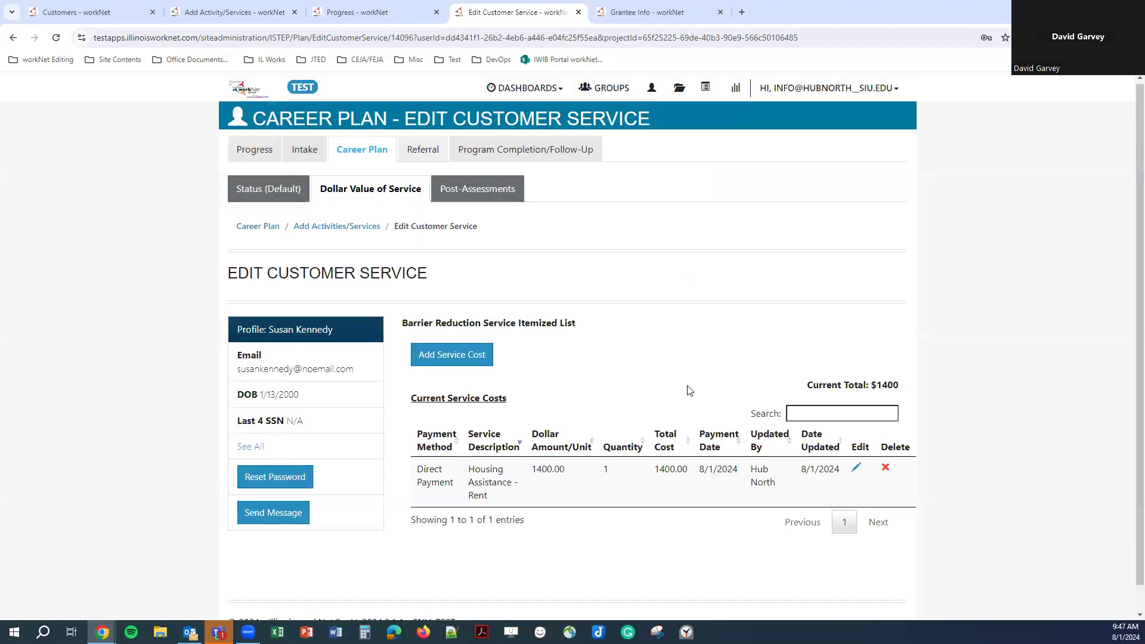
Refresh the participant's status on the Progress page and check the service needs assessment costs
{"action": "left_click", "coordinate": [343, 6]}
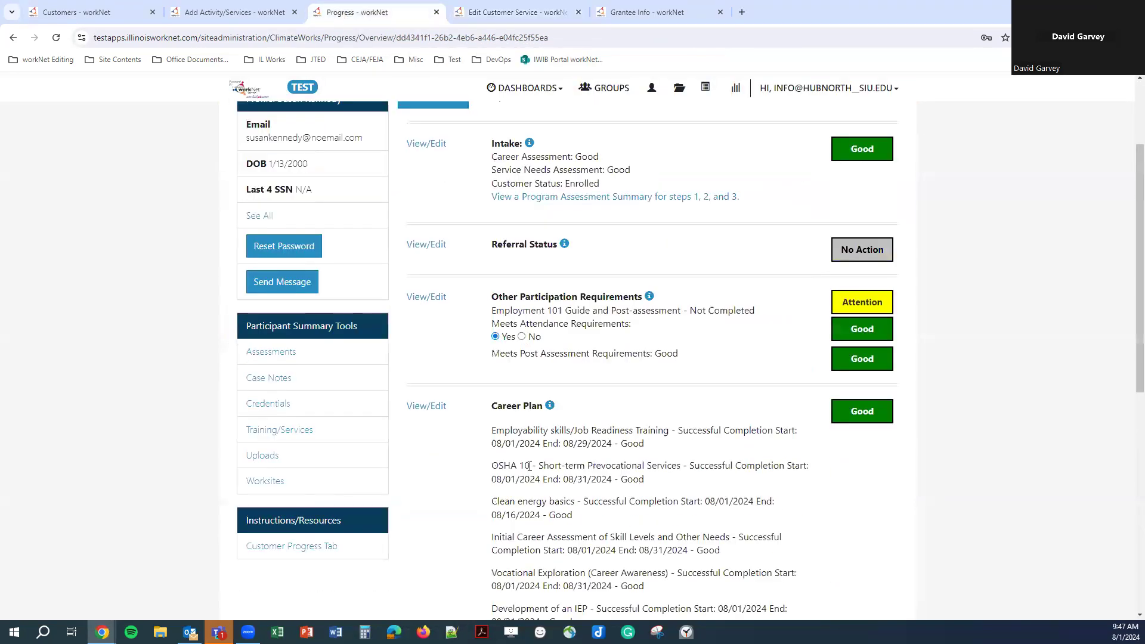
{"action": "left_click", "coordinate": [418, 234]}
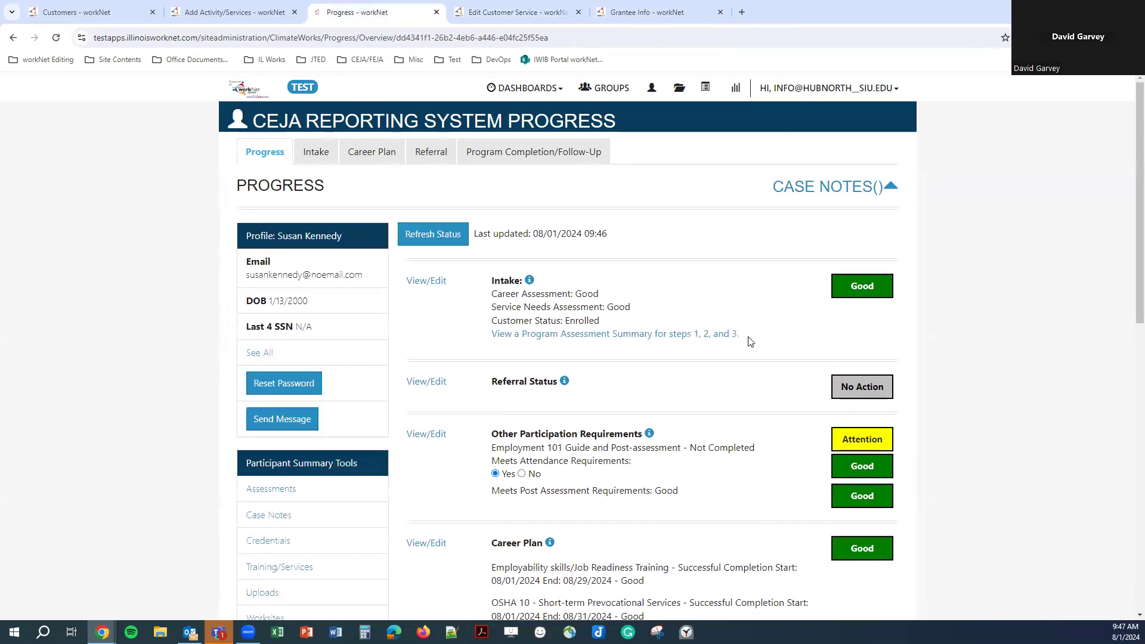
{"action": "scroll", "coordinate": [734, 301], "scroll_direction": "down", "scroll_amount": 10}
{"action": "scroll", "coordinate": [733, 302], "scroll_direction": "down", "scroll_amount": 2}
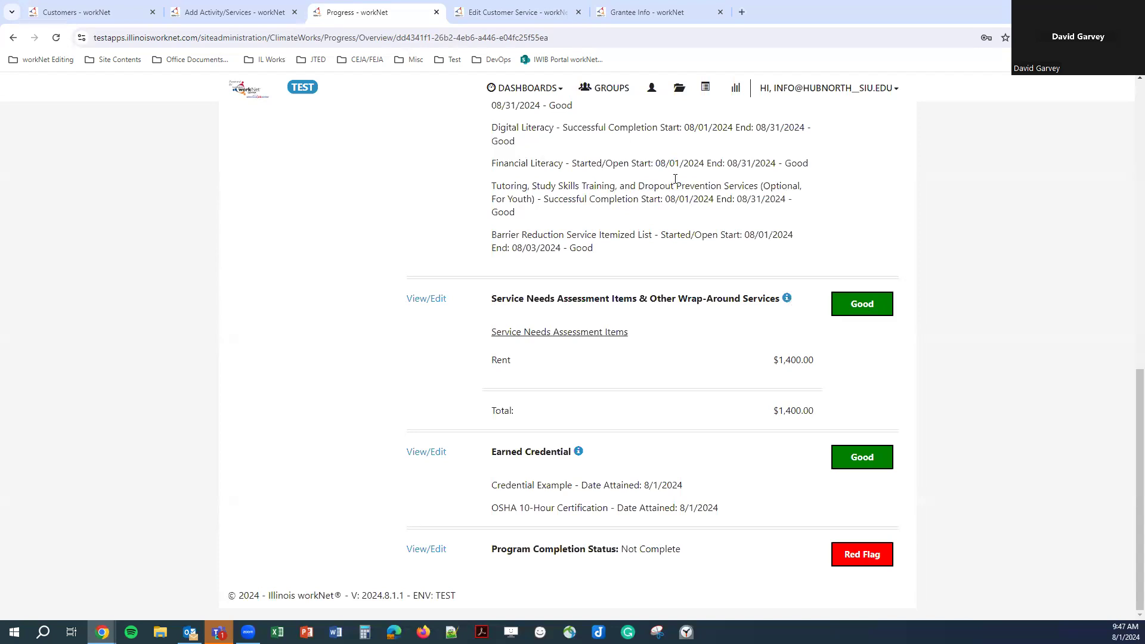
Start another cost for the barrier reduction service with type Transportation and subtype Parking
{"action": "left_click", "coordinate": [518, 12]}
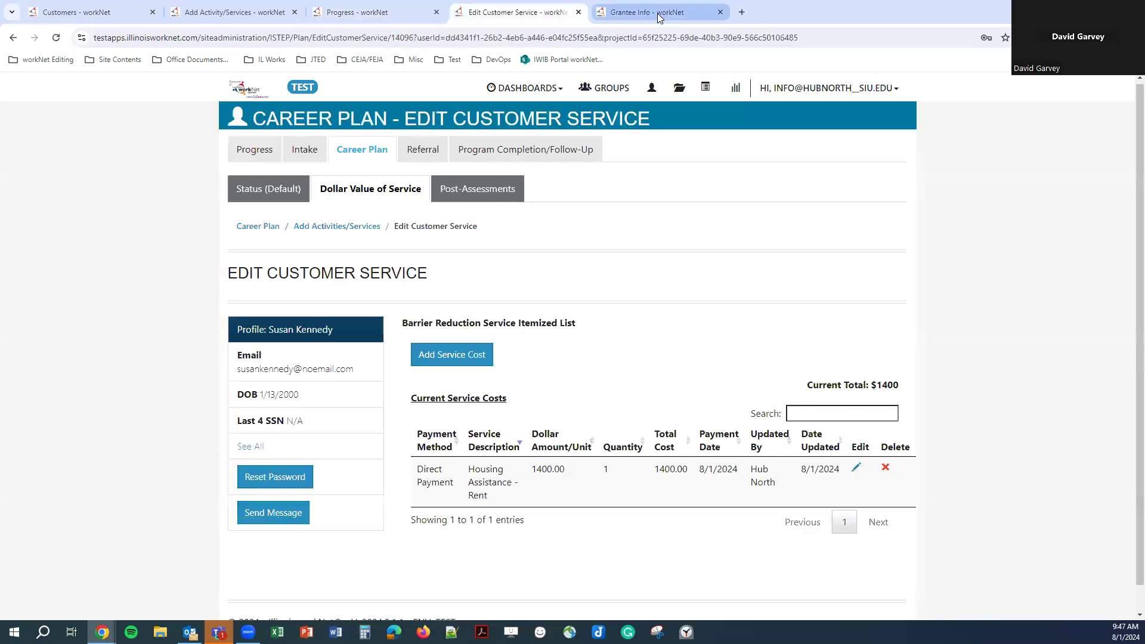
{"action": "left_click", "coordinate": [452, 354]}
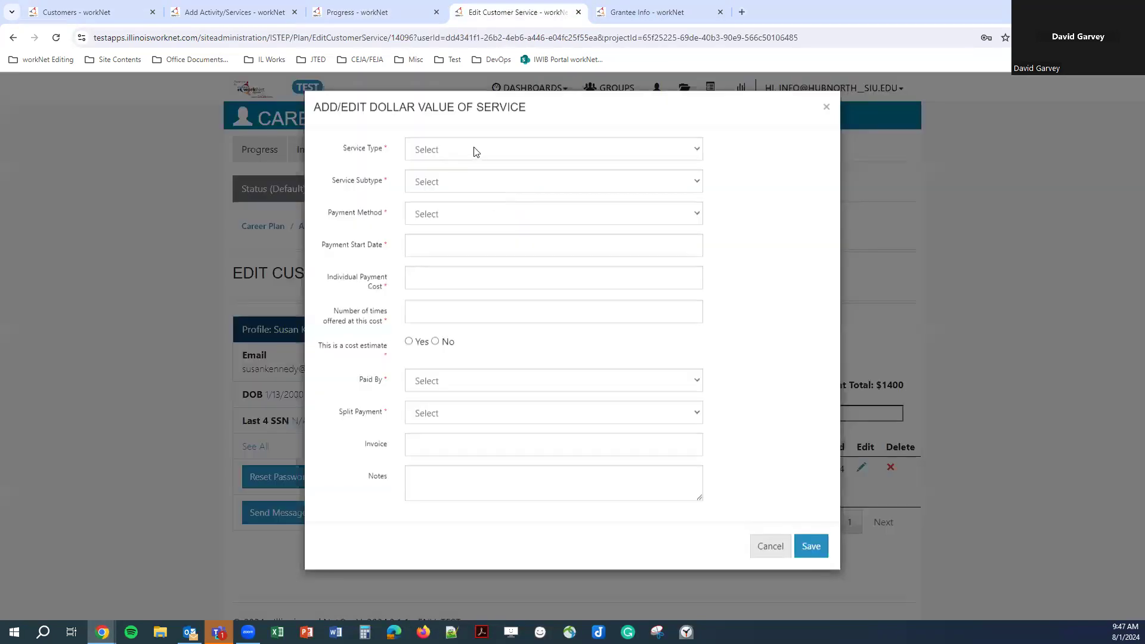
{"action": "left_click", "coordinate": [460, 150]}
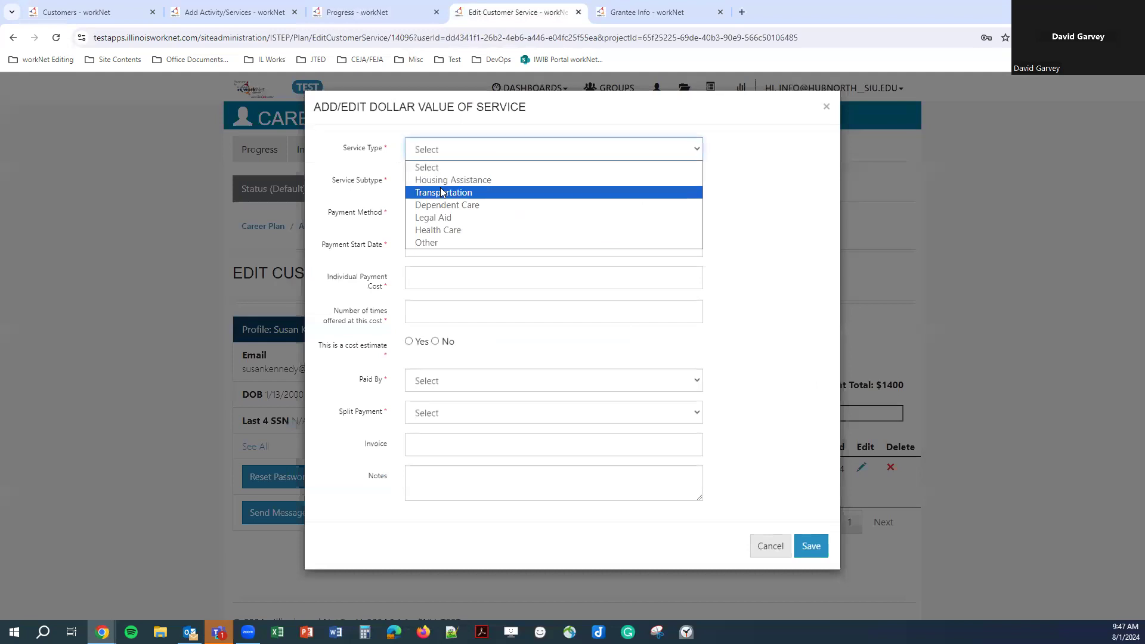
{"action": "left_click", "coordinate": [442, 192]}
{"action": "left_click", "coordinate": [442, 189]}
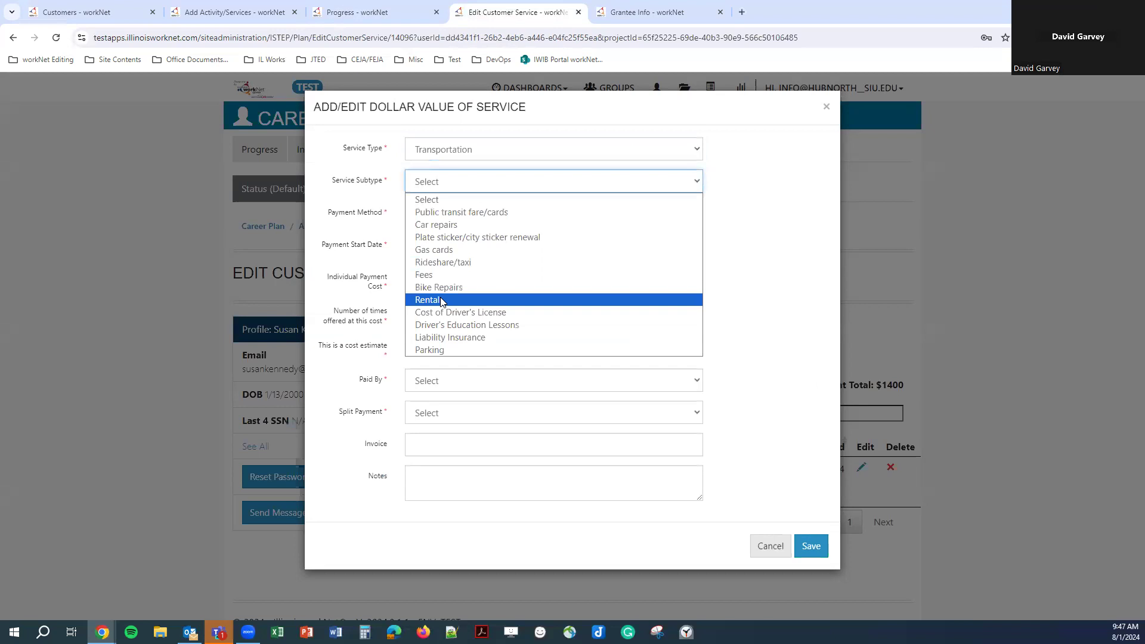
{"action": "left_click", "coordinate": [440, 348]}
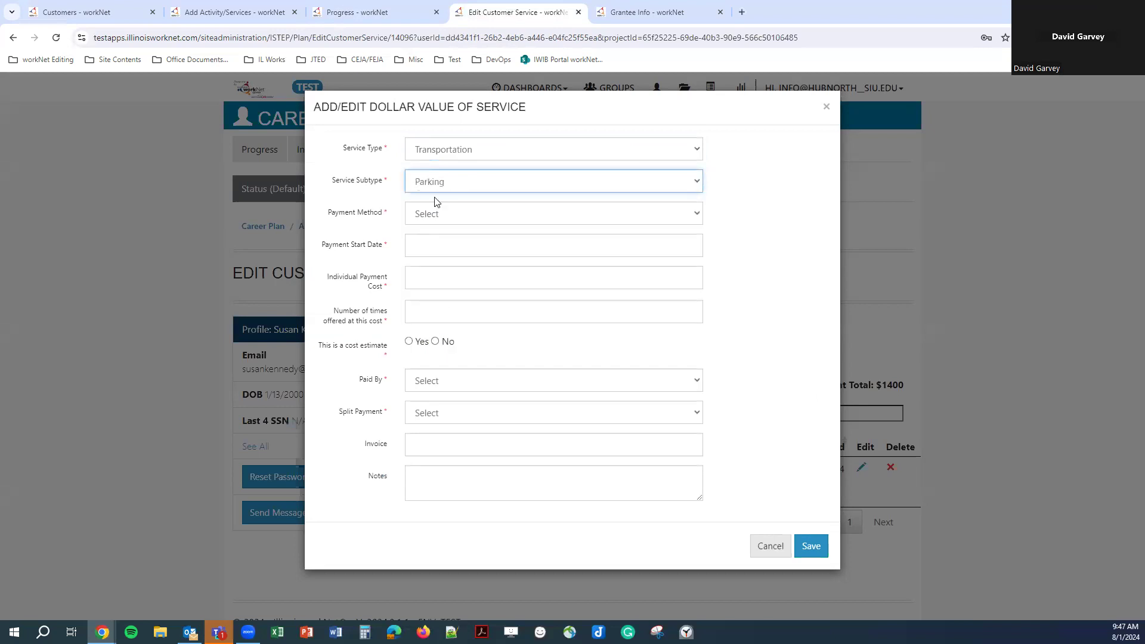
Set the parking cost to Direct Payment starting 08/01/2024, with an individual payment cost of 120 offered 1 time
{"action": "left_click", "coordinate": [420, 213]}
{"action": "left_click", "coordinate": [428, 244]}
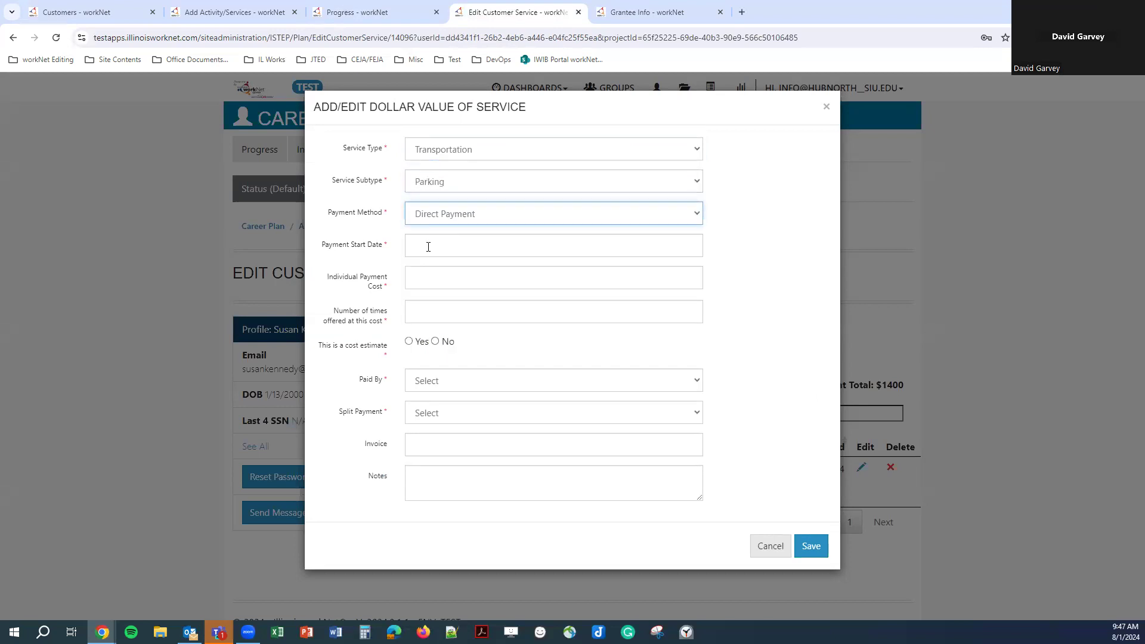
{"action": "left_click", "coordinate": [428, 246]}
{"action": "left_click", "coordinate": [519, 311]}
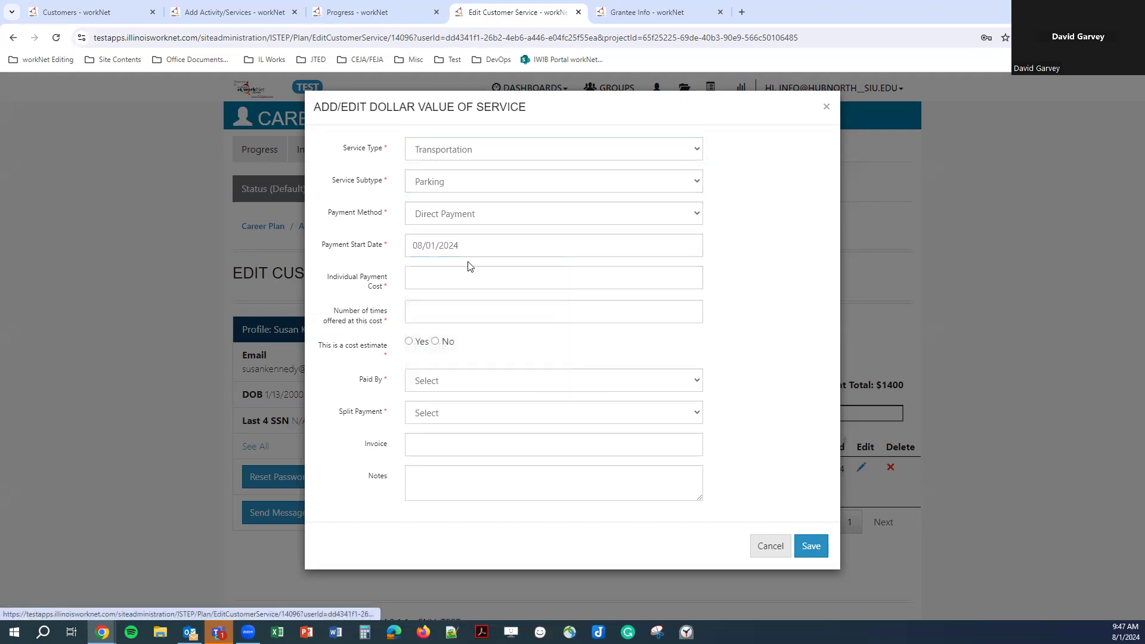
{"action": "left_click", "coordinate": [460, 280]}
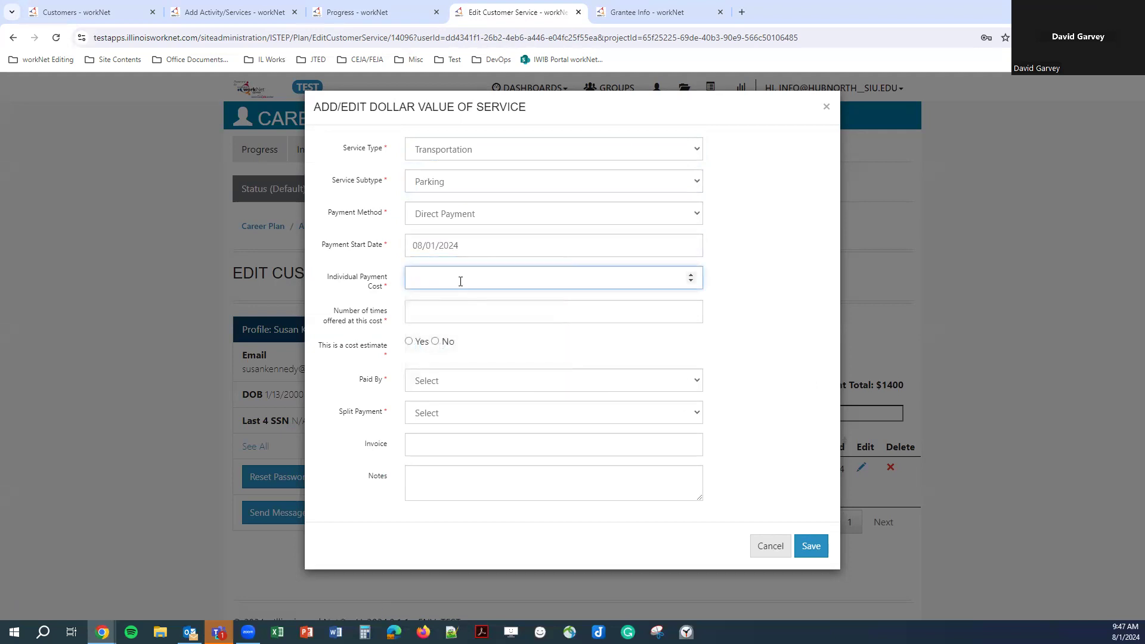
{"action": "type", "text": "120"}
{"action": "left_click", "coordinate": [453, 312]}
{"action": "type", "text": "1"}
Mark the parking cost as not an estimate, paid by Grant with split payment Yes, and save the record
{"action": "left_click", "coordinate": [435, 341]}
{"action": "left_click", "coordinate": [447, 382]}
{"action": "left_click", "coordinate": [445, 412]}
{"action": "left_click", "coordinate": [446, 413]}
{"action": "left_click", "coordinate": [441, 443]}
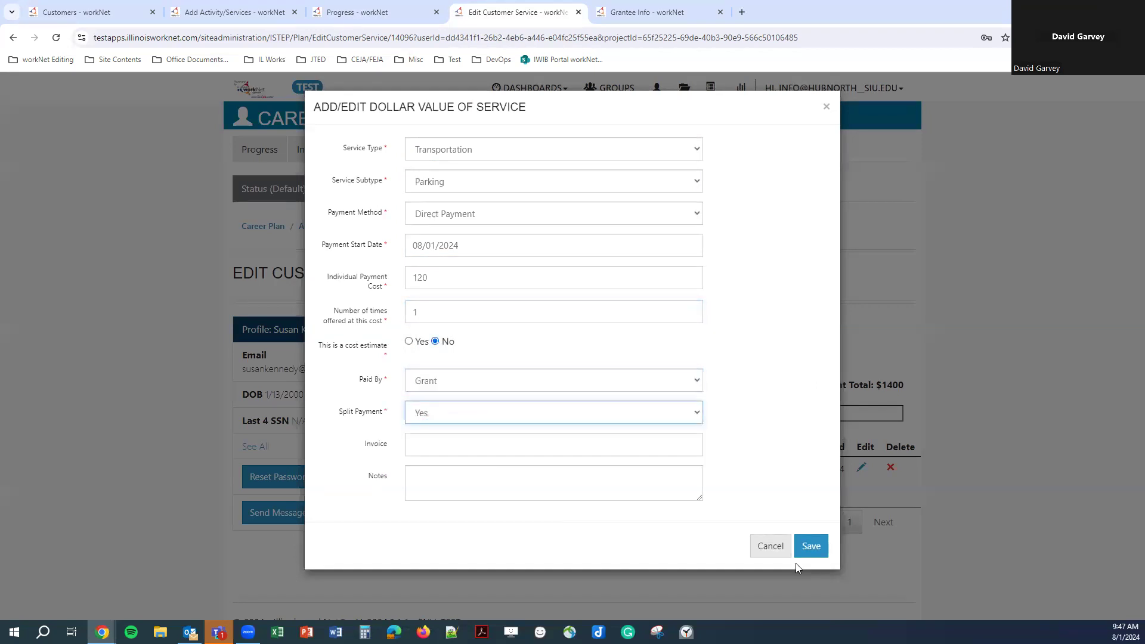
{"action": "left_click", "coordinate": [809, 546]}
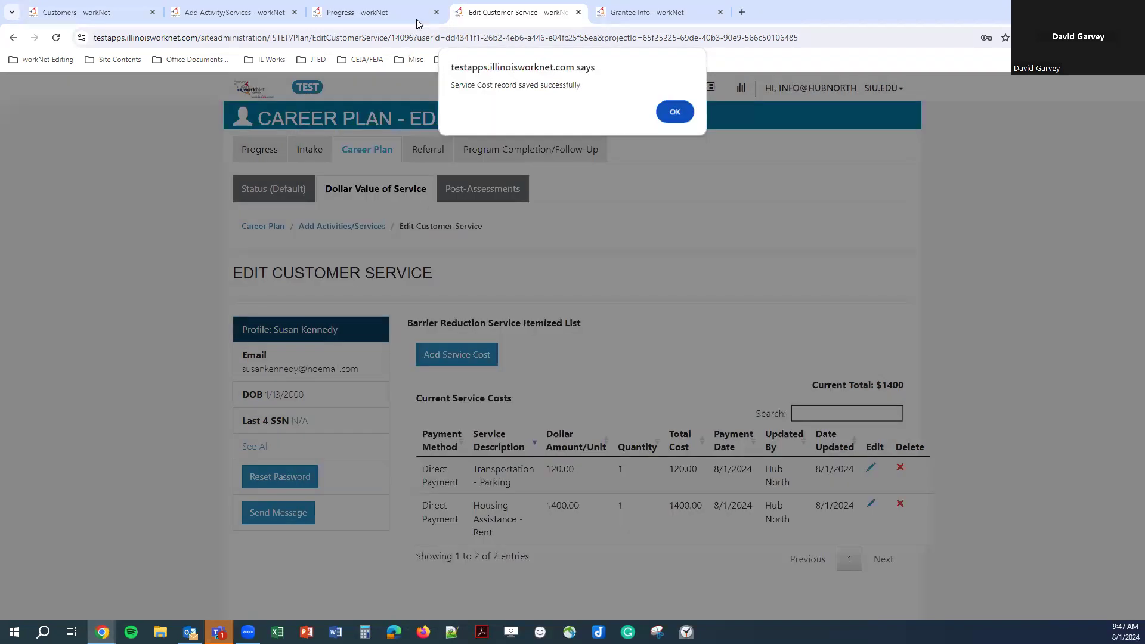
{"action": "left_click", "coordinate": [674, 110]}
Refresh the Progress page status again and examine the rent and parking costs and the wrap-around services information
{"action": "left_click", "coordinate": [356, 12]}
{"action": "scroll", "coordinate": [314, 295], "scroll_direction": "up", "scroll_amount": 10}
{"action": "left_click", "coordinate": [432, 238]}
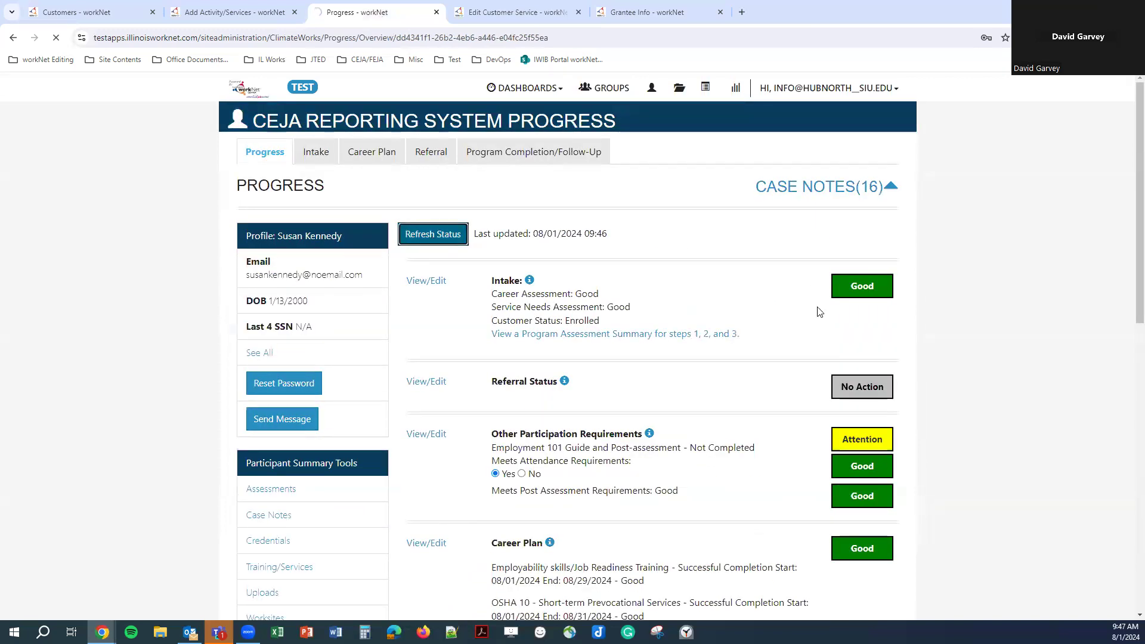
{"action": "scroll", "coordinate": [819, 312], "scroll_direction": "down", "scroll_amount": 15}
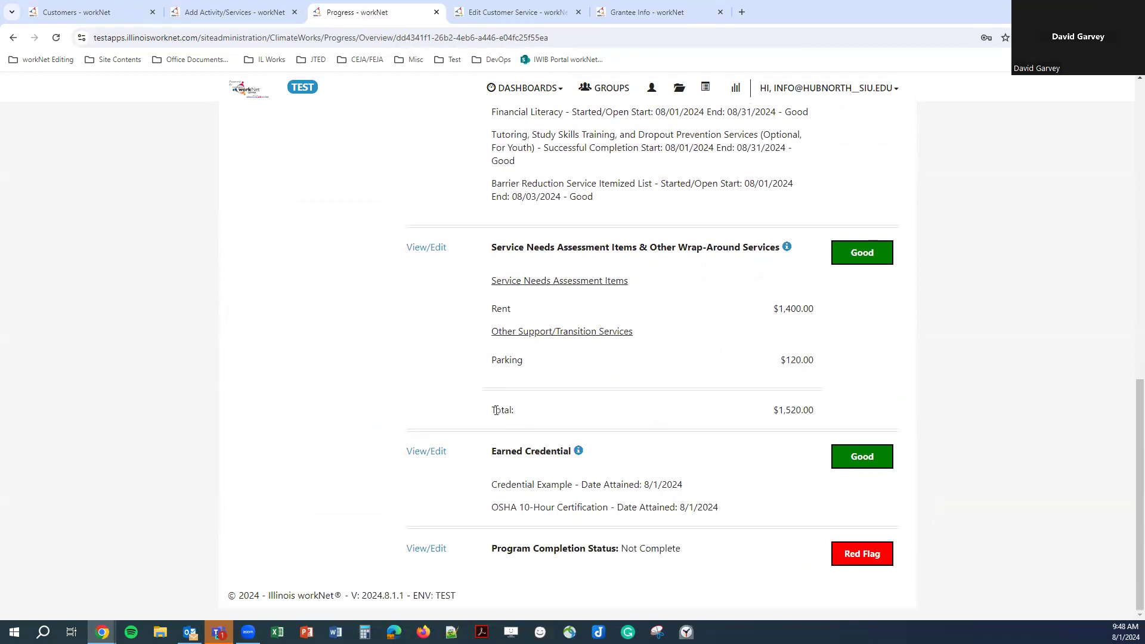
{"action": "left_click", "coordinate": [786, 247]}
{"action": "scroll", "coordinate": [756, 521], "scroll_direction": "up", "scroll_amount": 8}
{"action": "scroll", "coordinate": [757, 575], "scroll_direction": "up", "scroll_amount": 4}
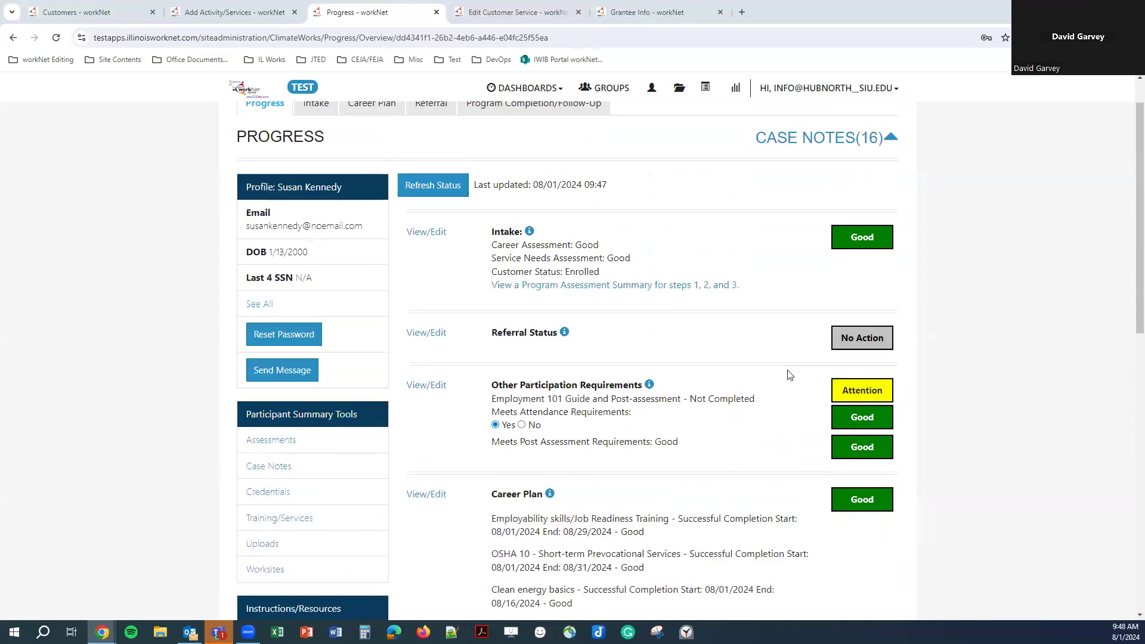